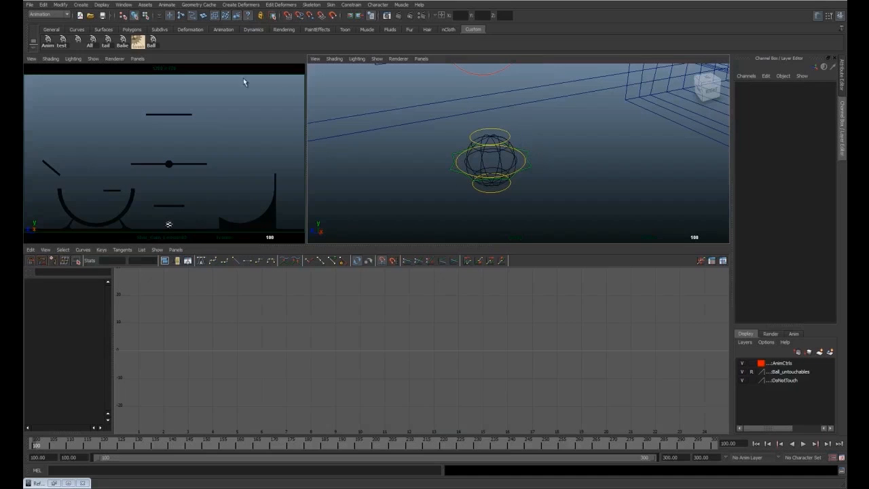
Select the ball rig's base, tip, mid and main controls together
left_click(153, 42)
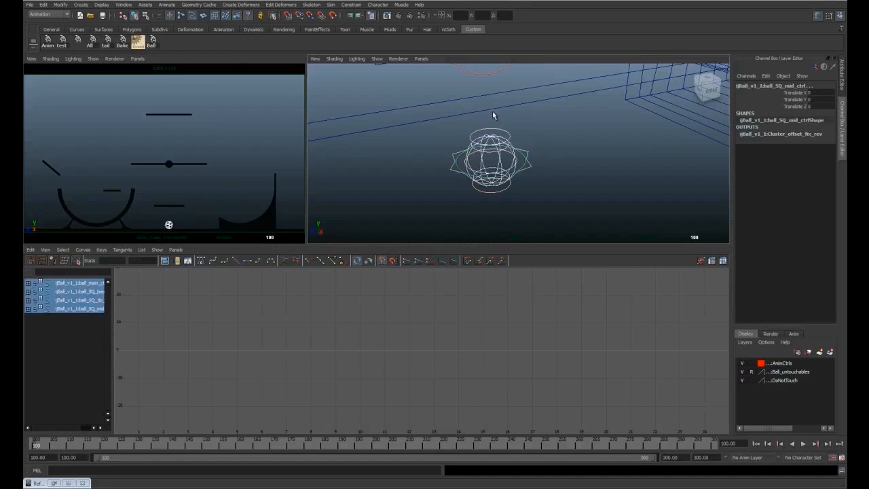
left_click(531, 165)
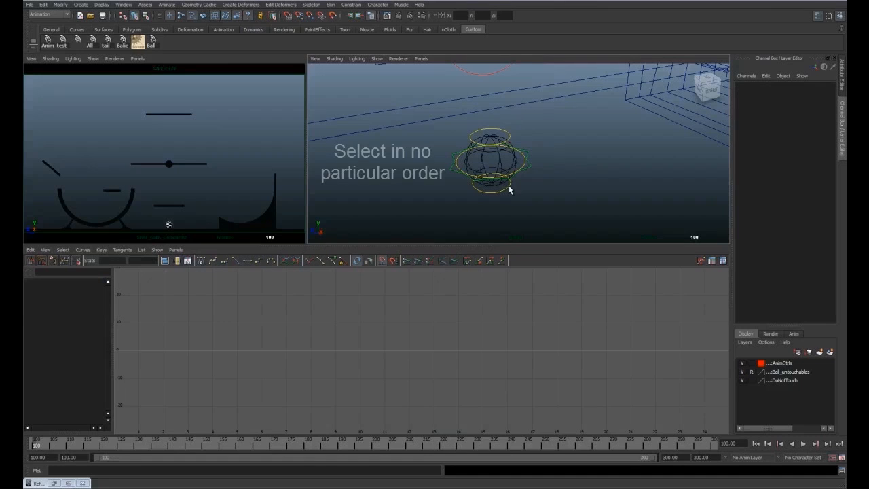
left_click(510, 187)
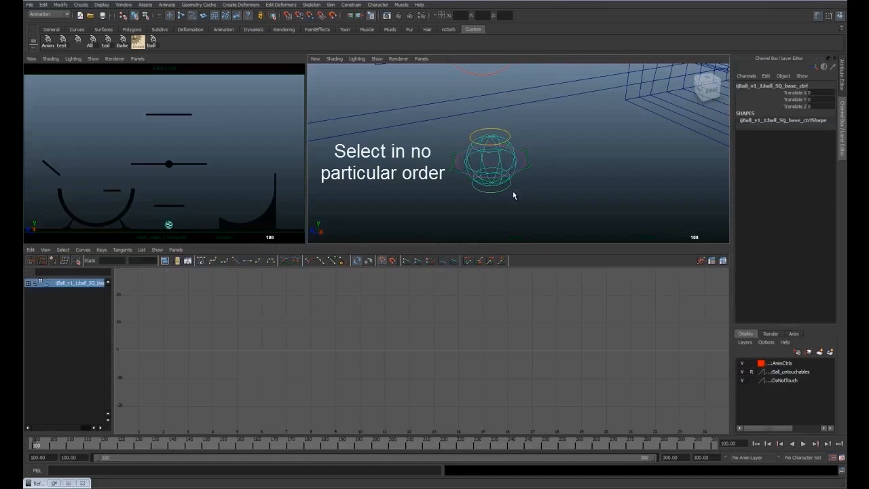
left_click(508, 131, "shift")
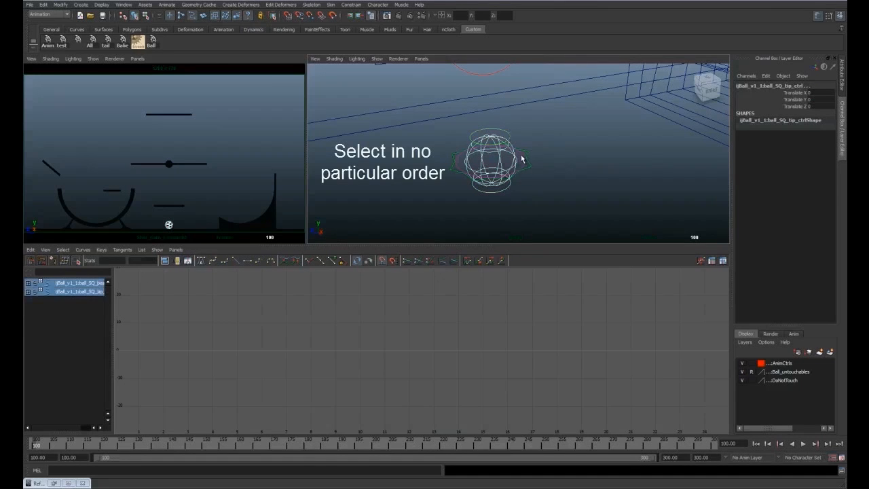
left_click(522, 158, "shift")
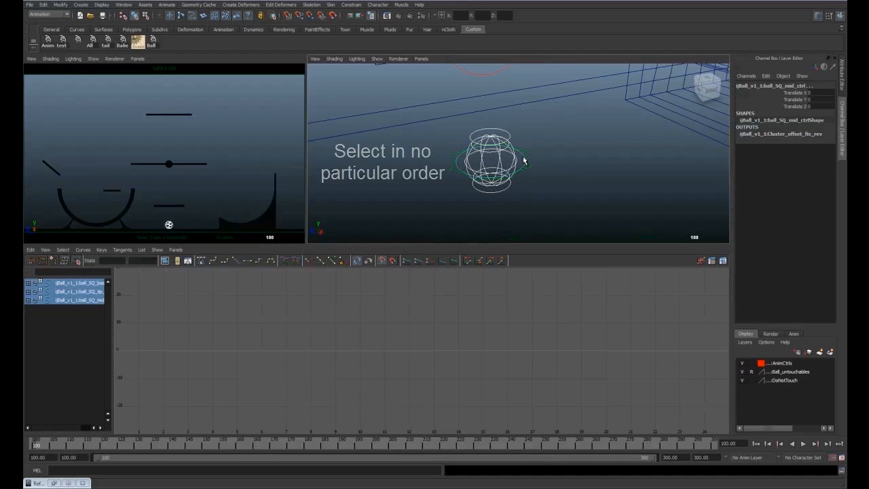
left_click(528, 156, "shift")
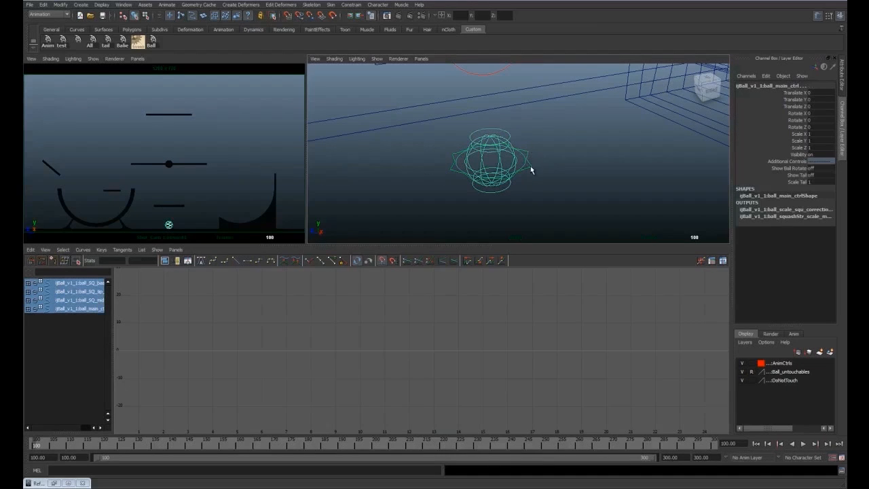
Open the quick select set creation for the four ball controls and dismiss it without creating a set
left_click(80, 4)
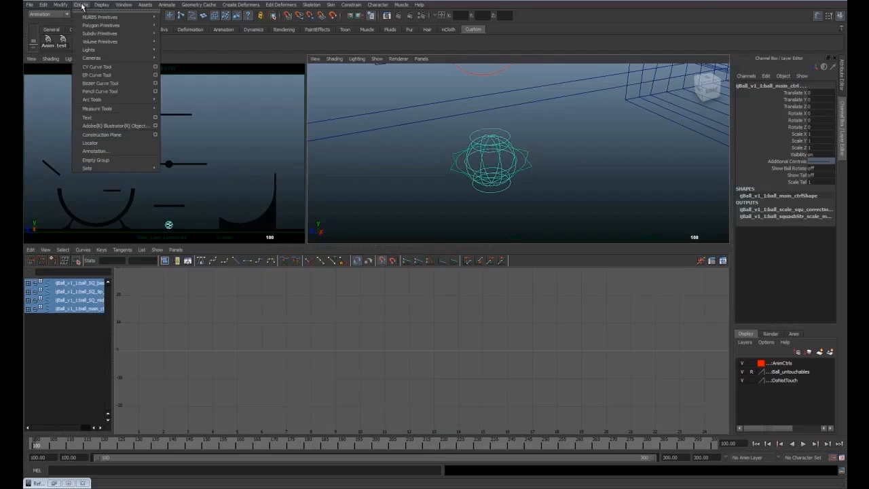
mouse_move(108, 168)
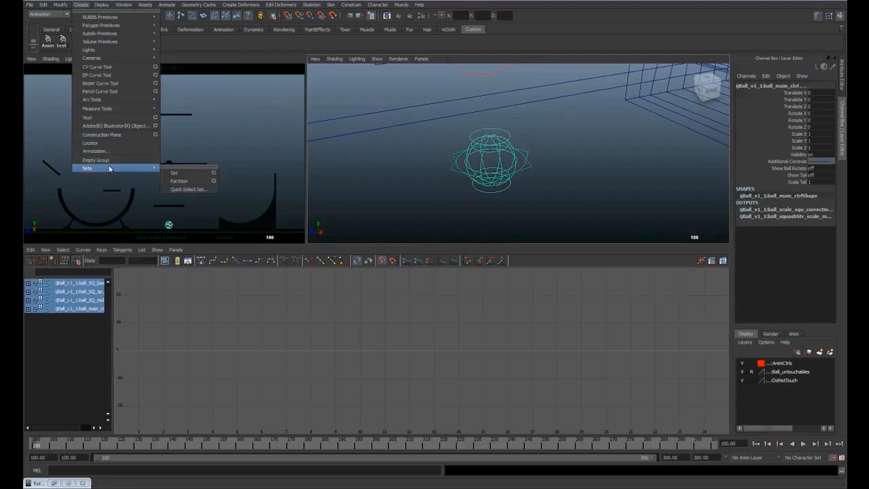
left_click(194, 190)
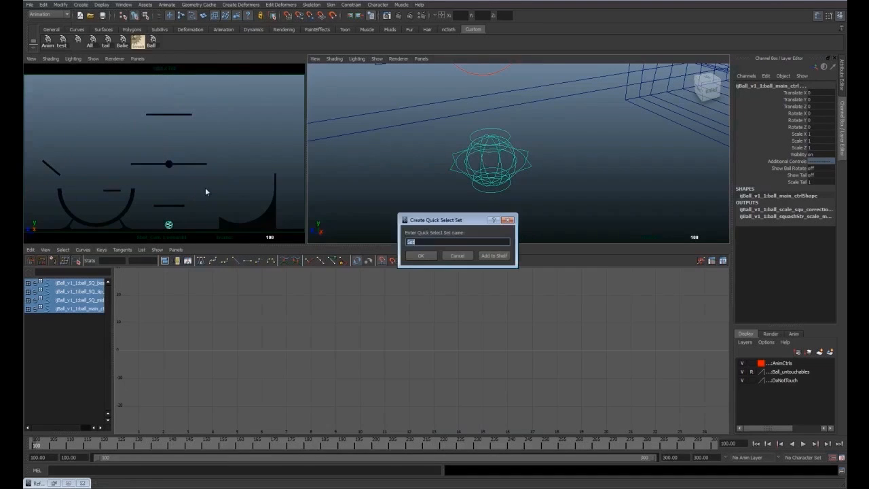
left_click(507, 219)
Select all ball controls with the existing Ball selection set, and clear the selection again
left_click(565, 196)
left_click(152, 42)
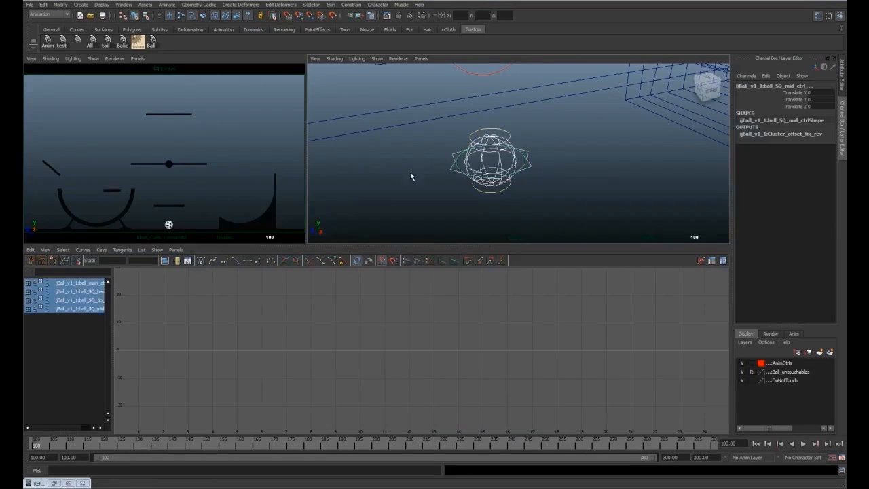
left_click(536, 210)
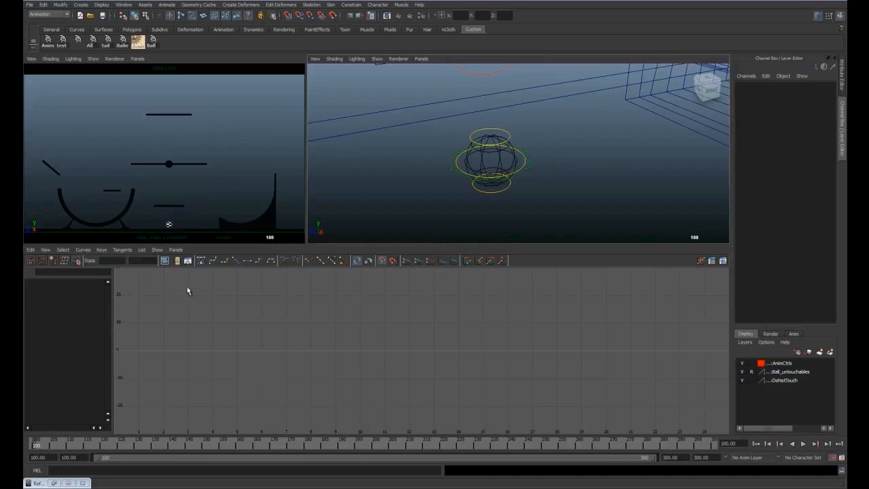
Switch to the Lesson 03 Planning sketch in Windows Photo Viewer and examine the planned bounce path up close
key("alt+Tab")
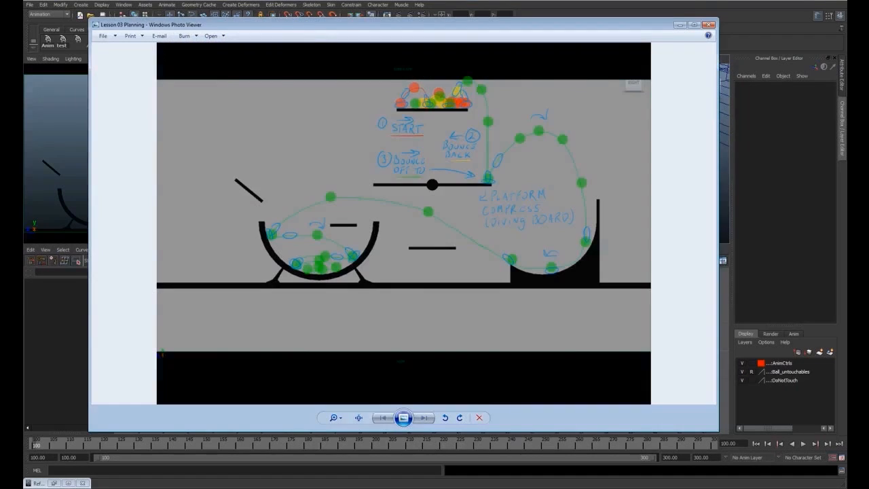
left_click_drag(489, 29, 477, 32)
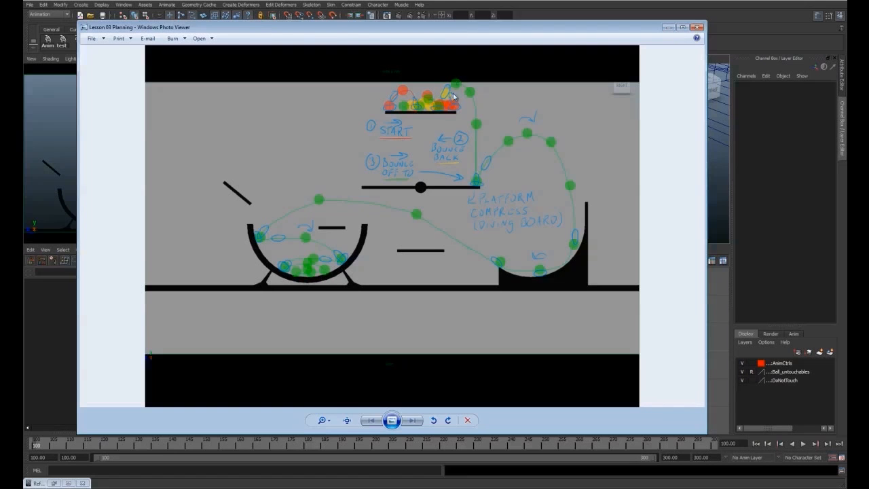
left_click(326, 420)
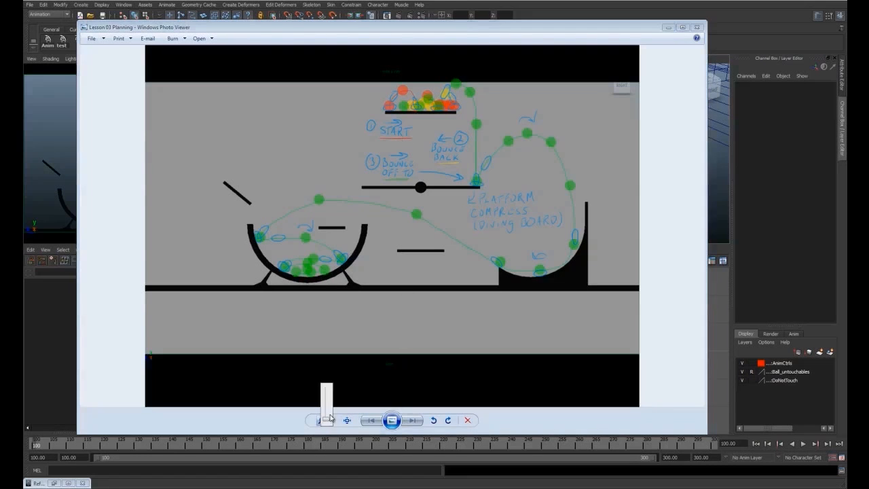
left_click_drag(328, 421, 327, 415)
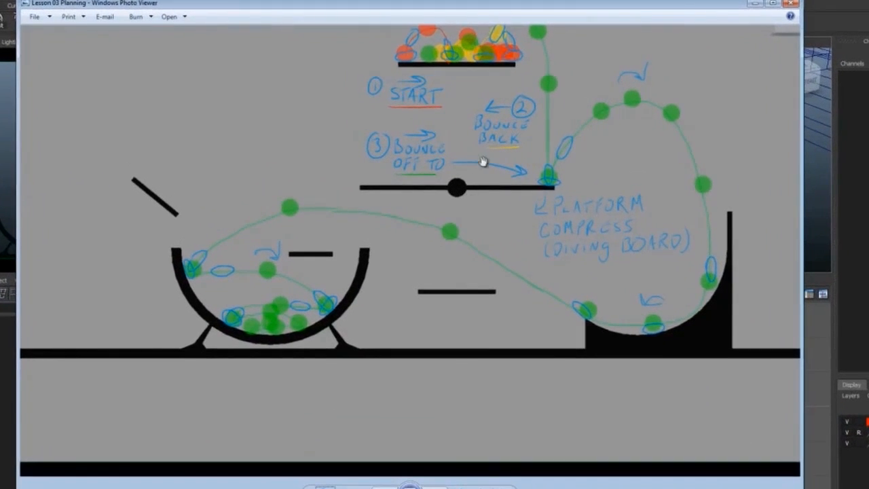
left_click_drag(483, 162, 468, 233)
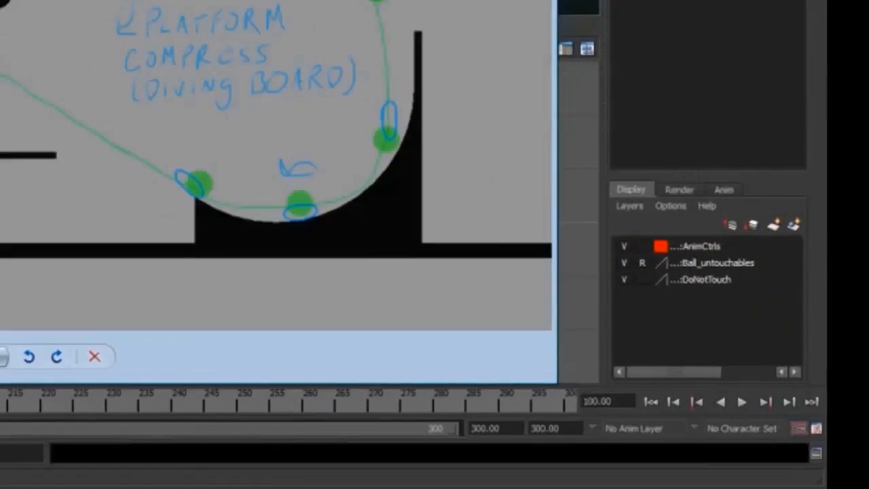
left_click(595, 1)
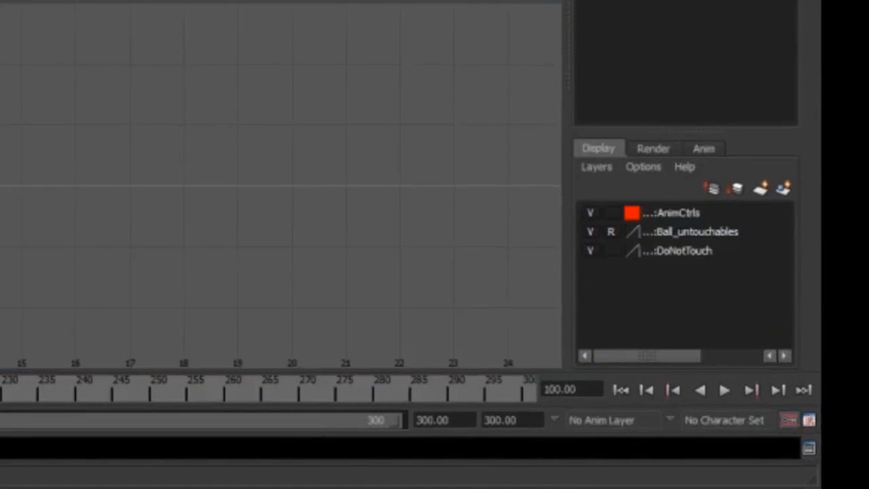
Set the default in tangent to Flat and the default out tangent to Stepped in the animation preferences, and save them
left_click(808, 421)
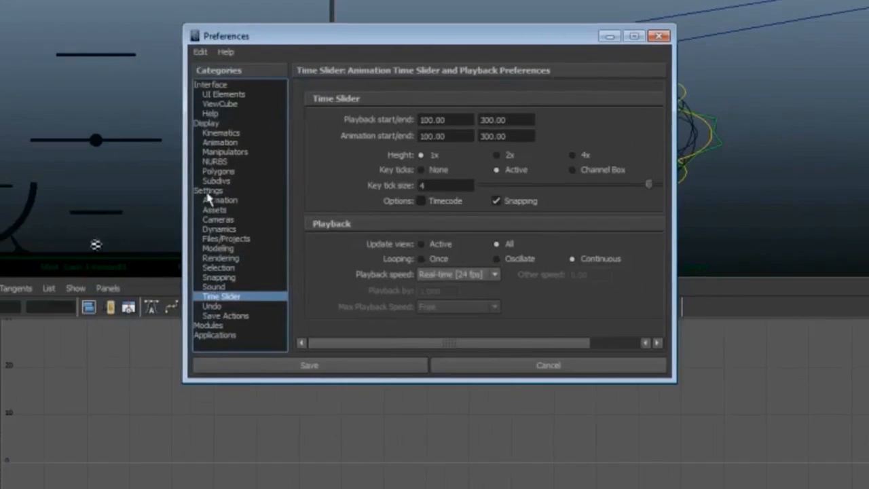
left_click(221, 203)
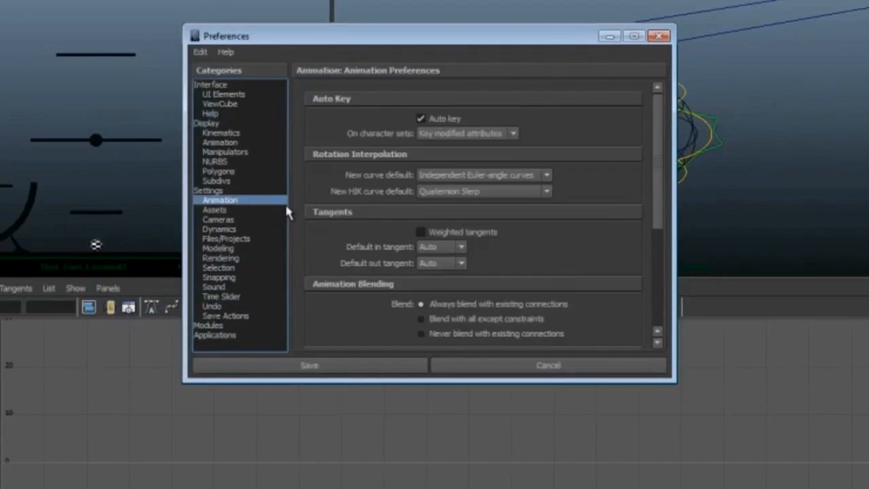
left_click(461, 249)
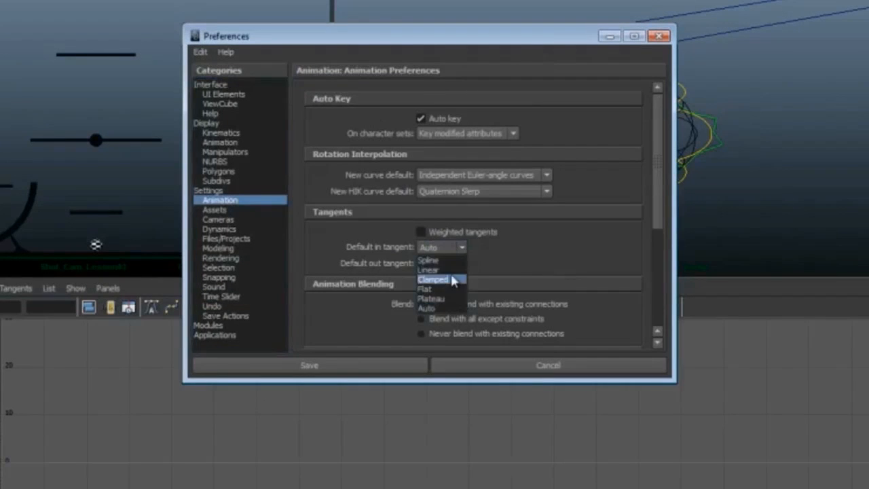
left_click(453, 288)
left_click(461, 264)
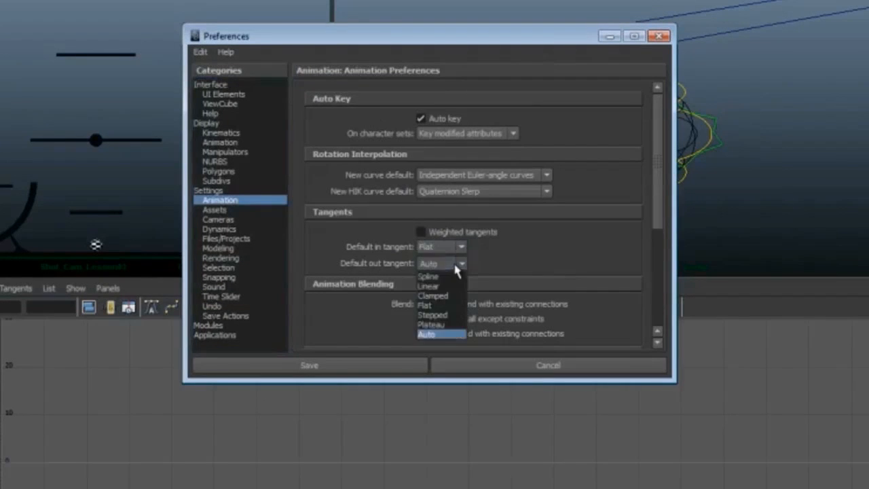
left_click(438, 315)
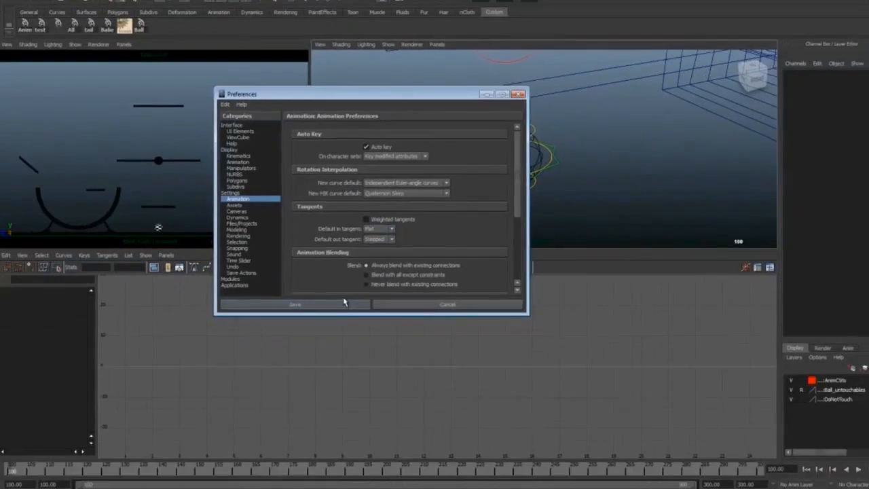
left_click(344, 302)
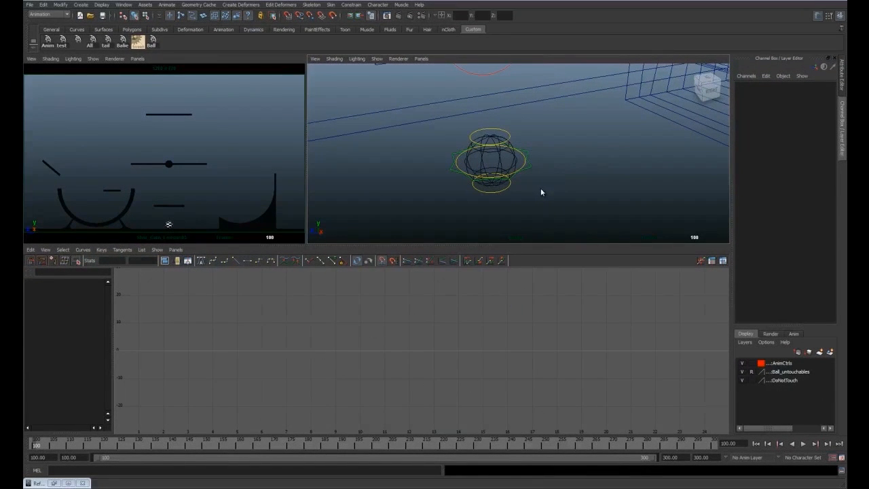
Change the perspective viewport to a right side view with textured shading, framing the whole platform set
key("space")
left_click_drag(560, 188, 527, 194)
right_click_drag(527, 193, 430, 34, "alt")
right_click_drag(483, 146, 438, 85, "alt")
middle_click_drag(475, 127, 496, 185, "alt")
right_click_drag(511, 186, 490, 154, "alt")
middle_click_drag(493, 154, 467, 158, "alt")
right_click_drag(474, 149, 467, 136, "alt")
middle_click_drag(468, 137, 481, 161, "alt")
key("6")
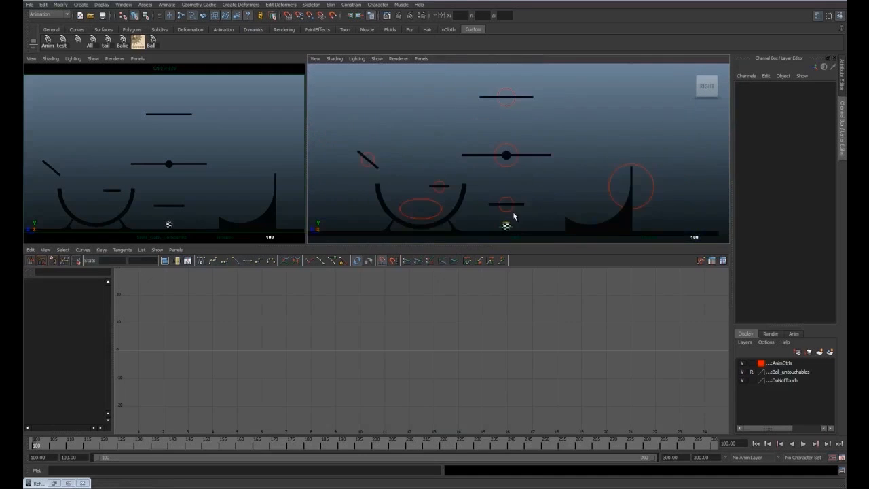
Key all ball controls at frame 100 and clear the selection
left_click(151, 41)
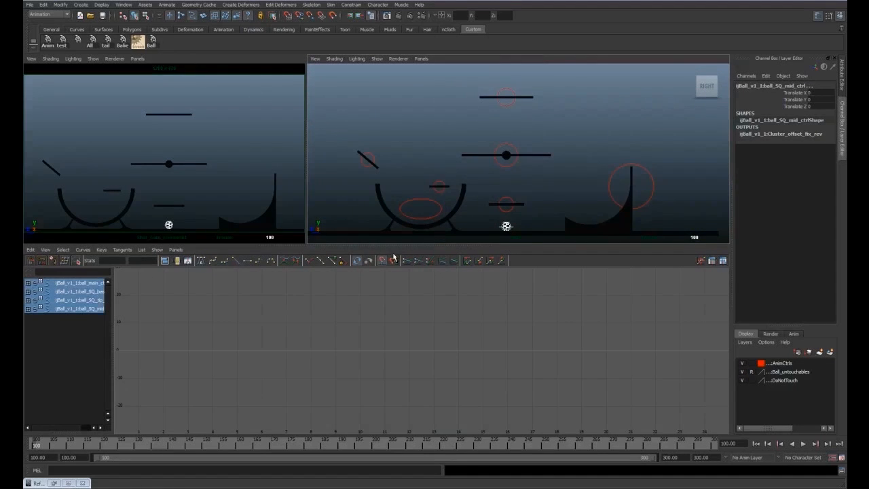
key("s")
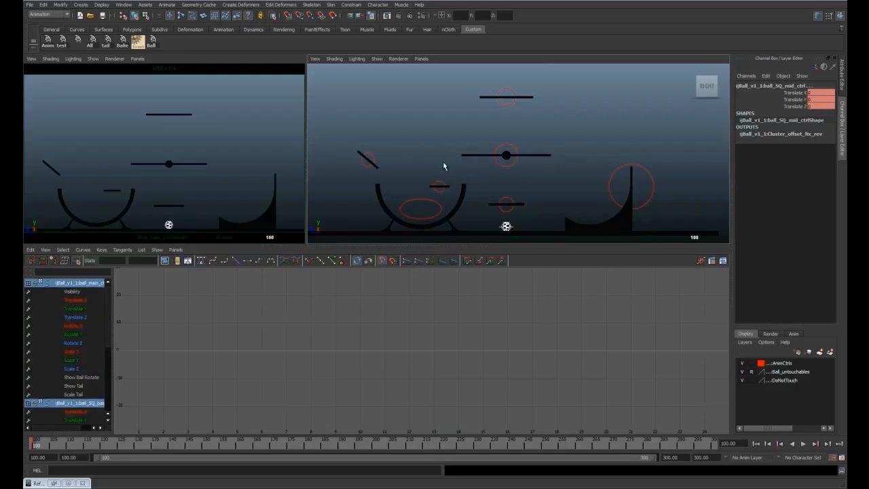
left_click(439, 154)
Raise the ball's main control from the ground onto the top platform at frame 100
middle_click_drag(489, 226, 489, 216, "alt")
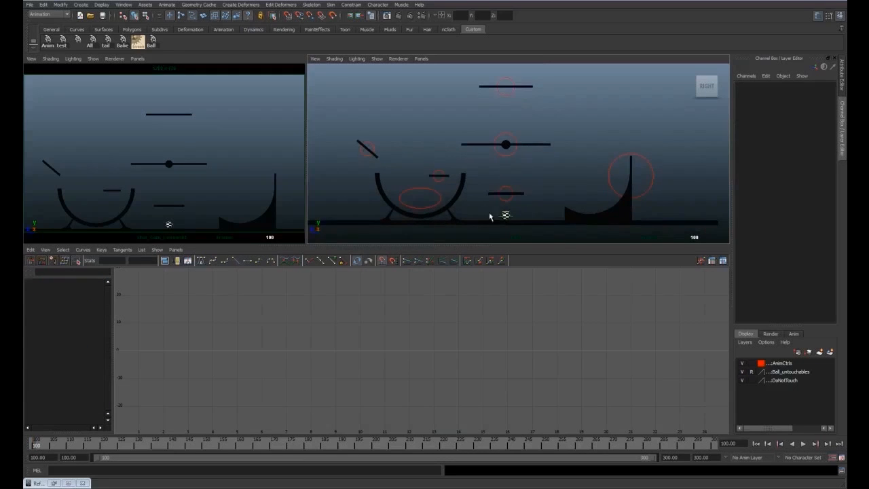
left_click(508, 216)
middle_click_drag(523, 181, 514, 201, "alt")
left_click_drag(499, 235, 484, 100)
middle_click_drag(485, 100, 484, 137, "alt")
right_click_drag(485, 137, 487, 175, "alt")
middle_click_drag(487, 175, 516, 206, "alt")
right_click_drag(517, 205, 545, 254, "alt")
middle_click_drag(514, 175, 514, 198, "alt")
right_click_drag(514, 198, 522, 205, "alt")
Check the start position in the planning sketch and move the ball to the top platform's left end, about 4.725 in Translate Z
left_click(179, 487)
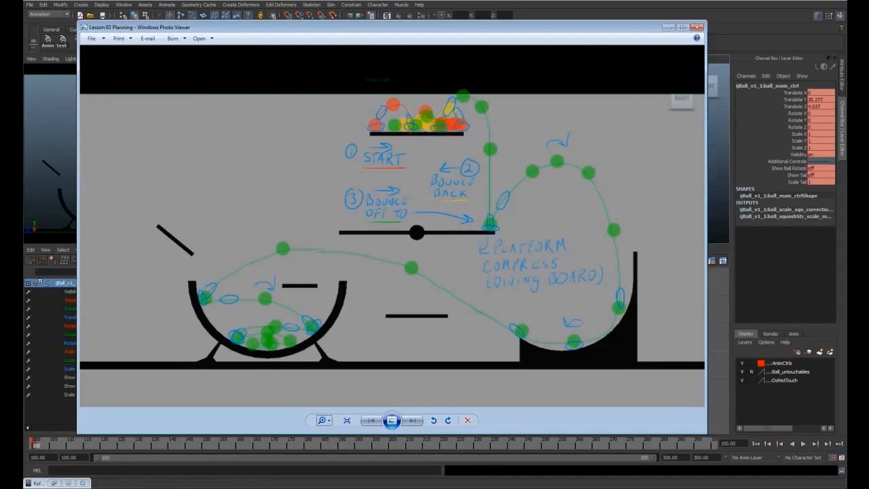
left_click(669, 28)
right_click_drag(473, 150, 475, 170, "alt")
middle_click_drag(476, 169, 503, 105, "alt")
right_click_drag(503, 105, 517, 221, "alt")
right_click_drag(475, 121, 498, 153, "alt")
middle_click_drag(498, 153, 538, 153, "alt")
left_click_drag(446, 152, 408, 156)
right_click_drag(473, 196, 409, 71, "alt")
middle_click_drag(500, 176, 469, 208, "alt")
right_click_drag(469, 208, 453, 150, "alt")
left_click(666, 28)
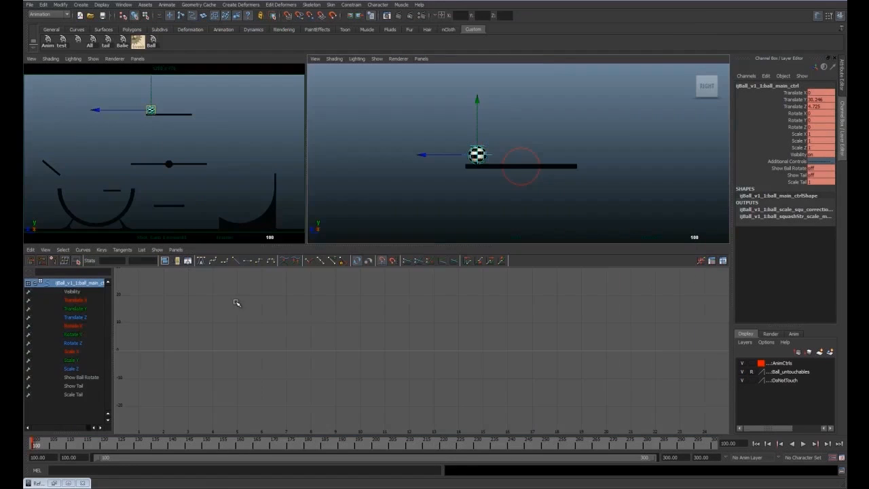
Key all ball controls at frame 104
left_click(49, 448)
key("w")
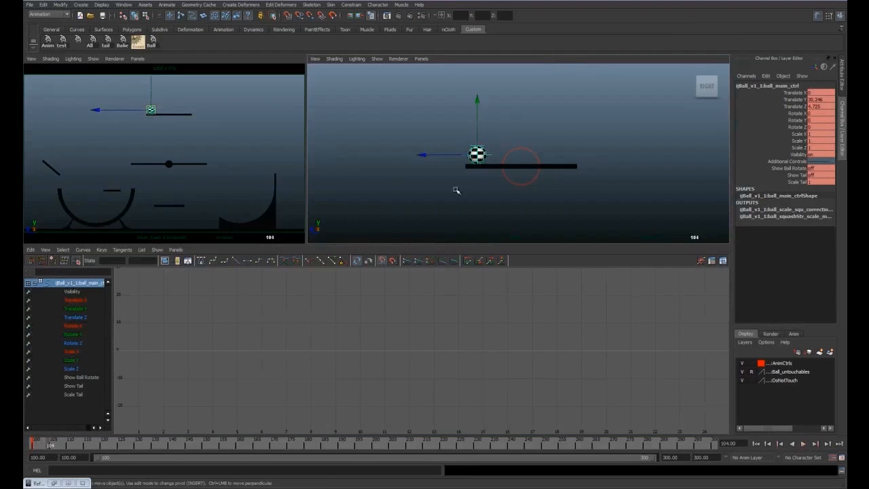
left_click(513, 139)
left_click(151, 41)
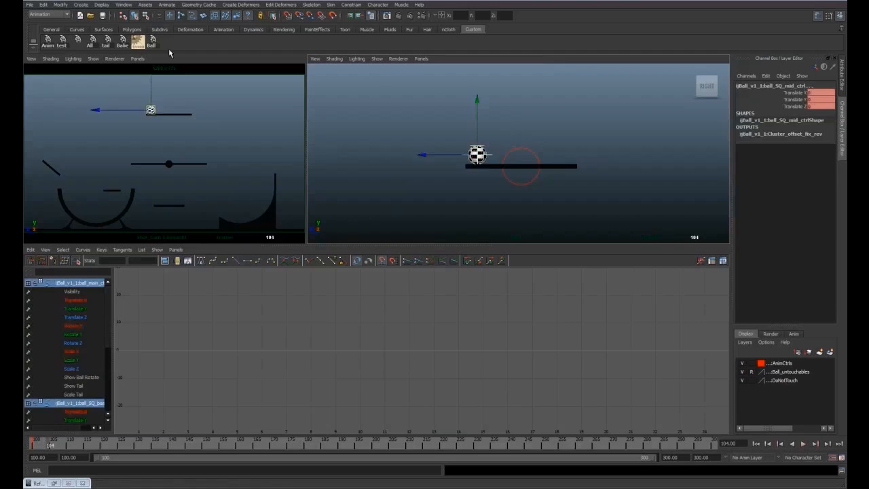
key("s")
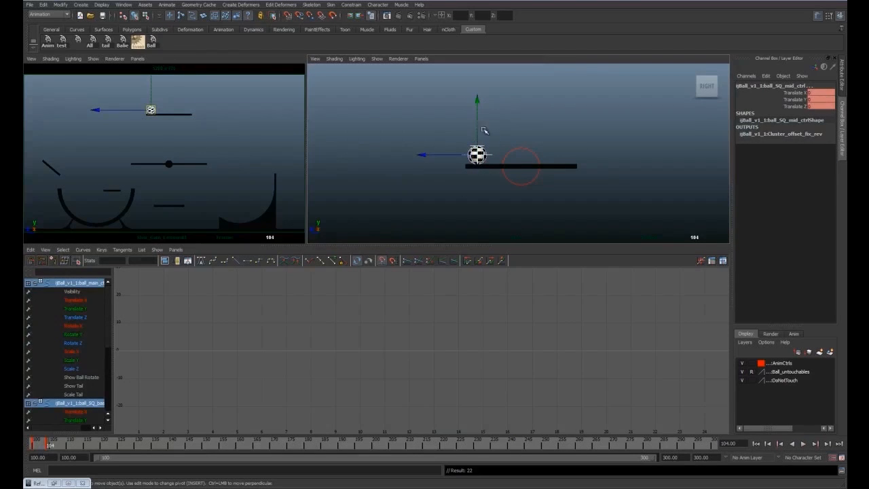
Squash the ball at frame 104 by lowering its tip control to about -0.69 in Translate Y, and start playback
left_click(484, 130)
left_click(482, 144)
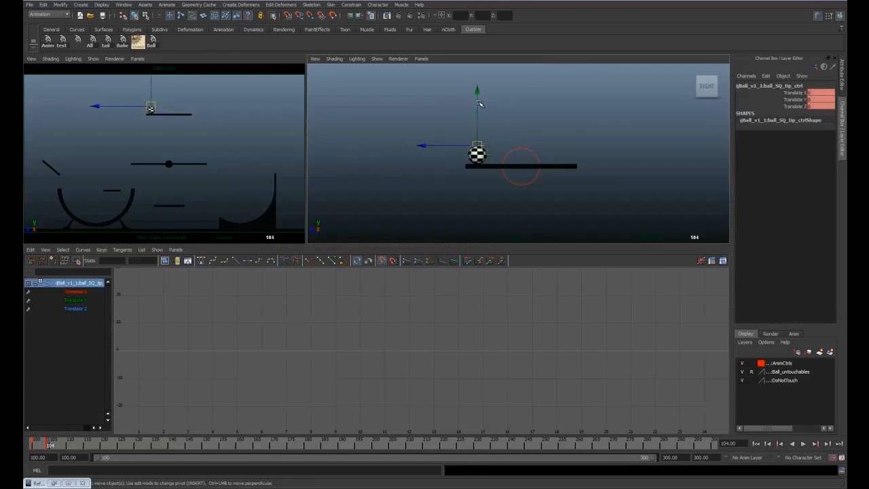
left_click_drag(478, 92, 477, 99)
scroll(480, 112, "up", 1)
middle_click_drag(476, 133, 469, 146, "alt")
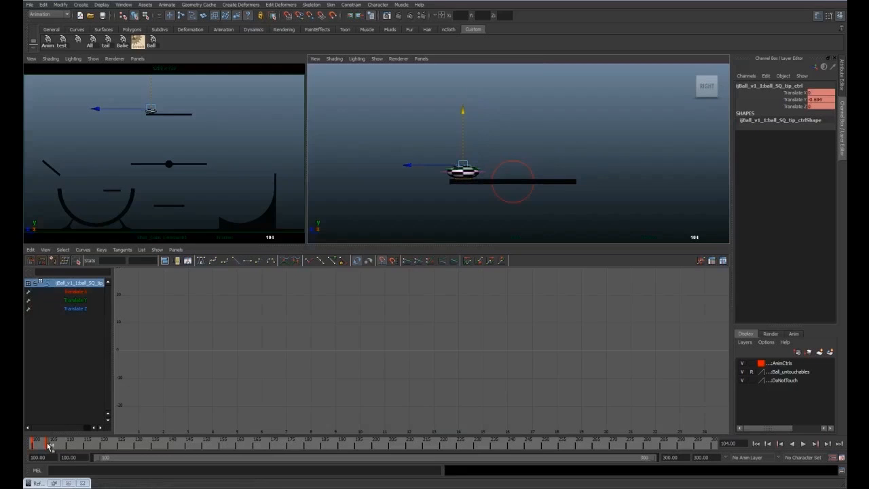
key("alt+v")
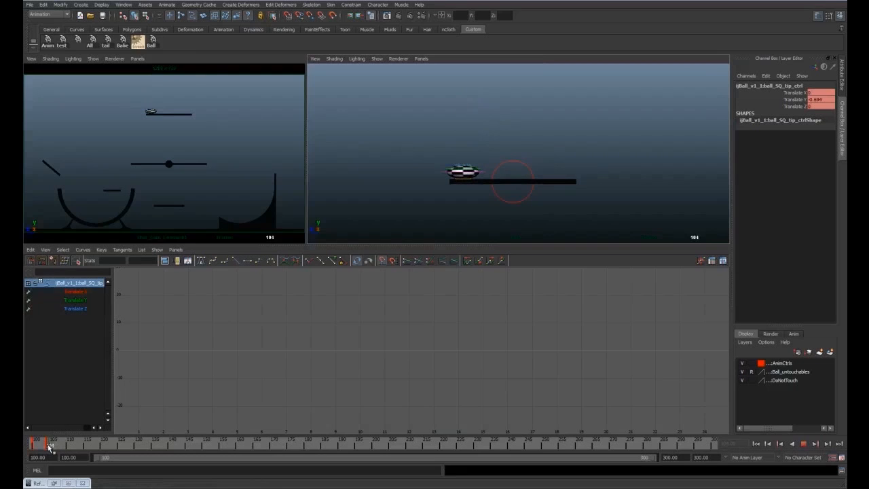
Key all ball controls at frame 108 and deepen the squash by lowering the tip control to about -0.74 in Translate Y
key("alt+v")
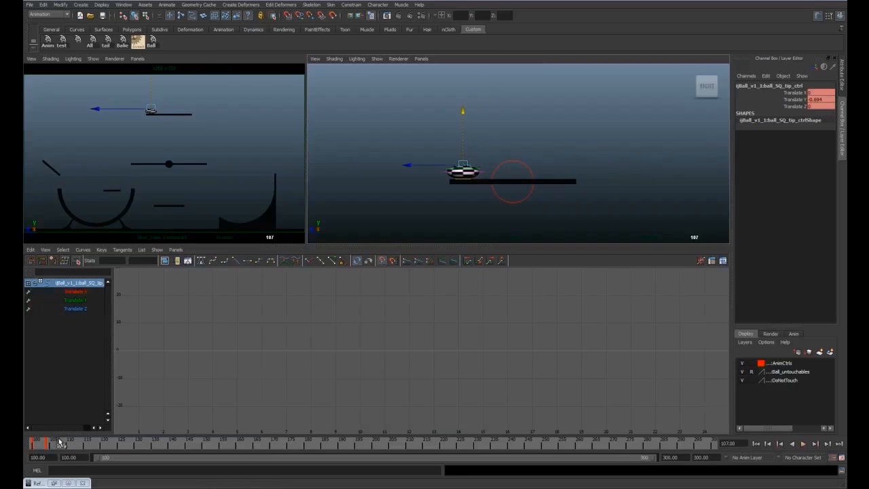
left_click(153, 43)
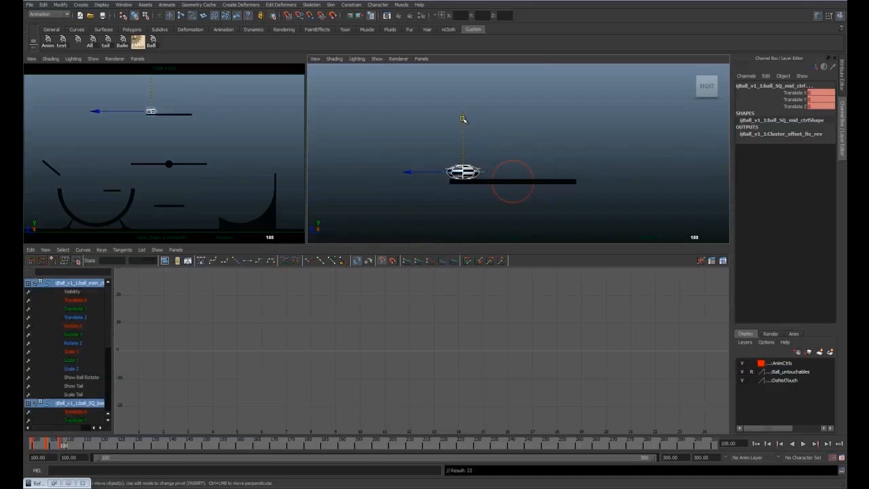
left_click(484, 140)
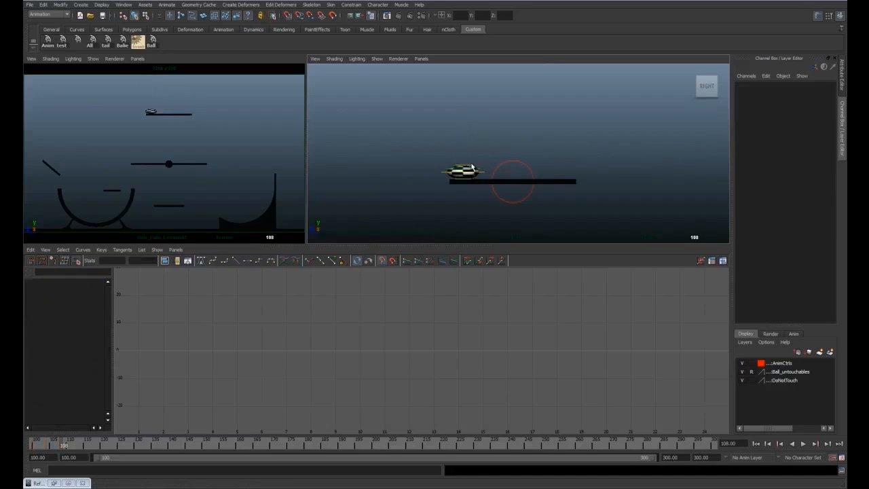
left_click(472, 167)
left_click_drag(464, 114, 464, 112)
right_click_drag(467, 165, 488, 147, "alt")
middle_click_drag(487, 147, 510, 129, "alt")
right_click_drag(510, 129, 538, 149, "alt")
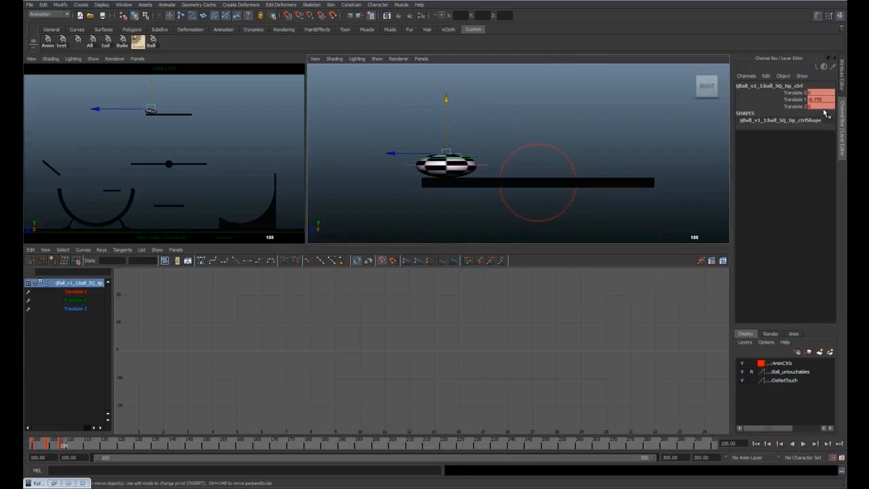
Turn on Show Ball Rotate for the ball's main control by setting all keys on its curve to 1
left_click(488, 164)
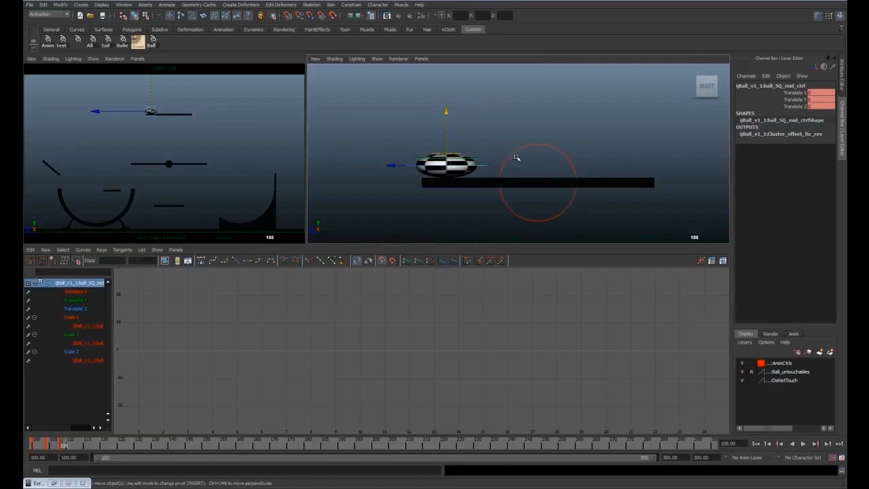
left_click(477, 159)
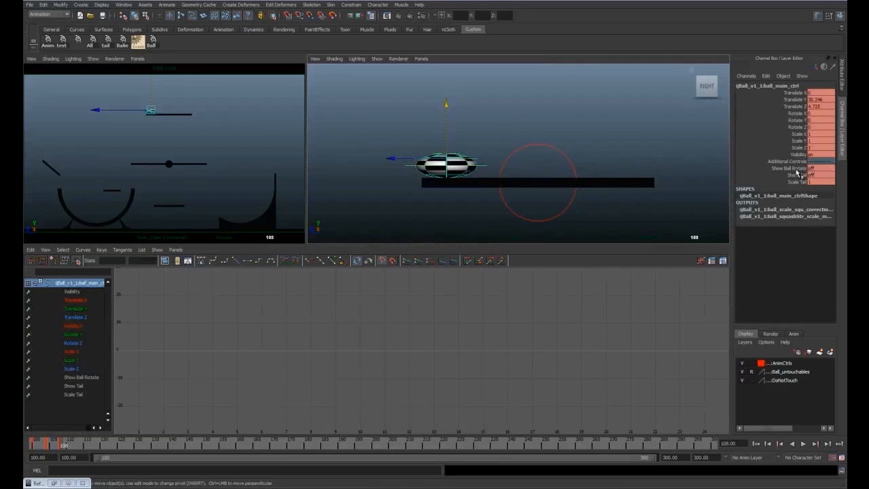
left_click(89, 379)
key("a")
scroll(235, 358, "down", 4)
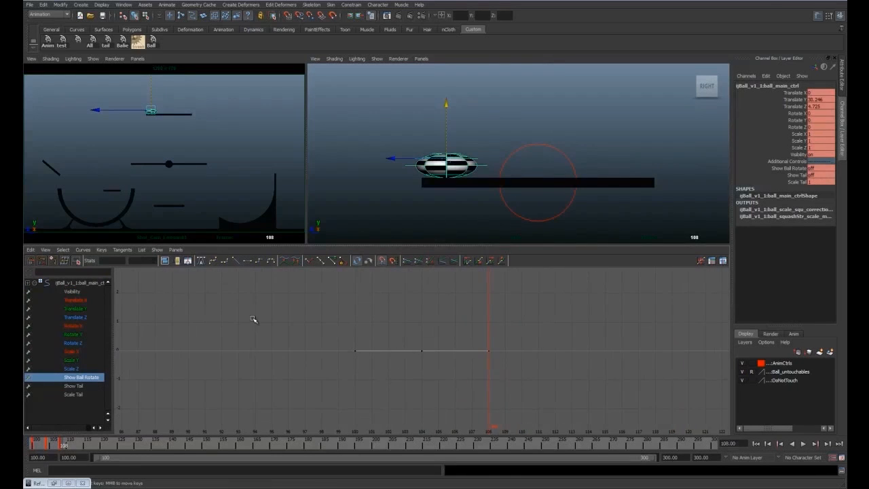
left_click_drag(254, 318, 533, 393)
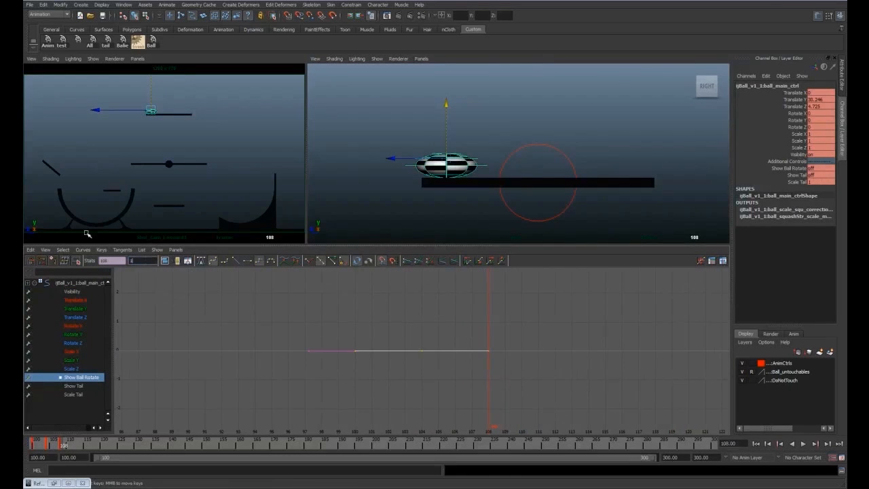
left_click(534, 110)
Test the Ball selection set with the rotate control and remove that set's shortcut from the Custom shelf
left_click(488, 134)
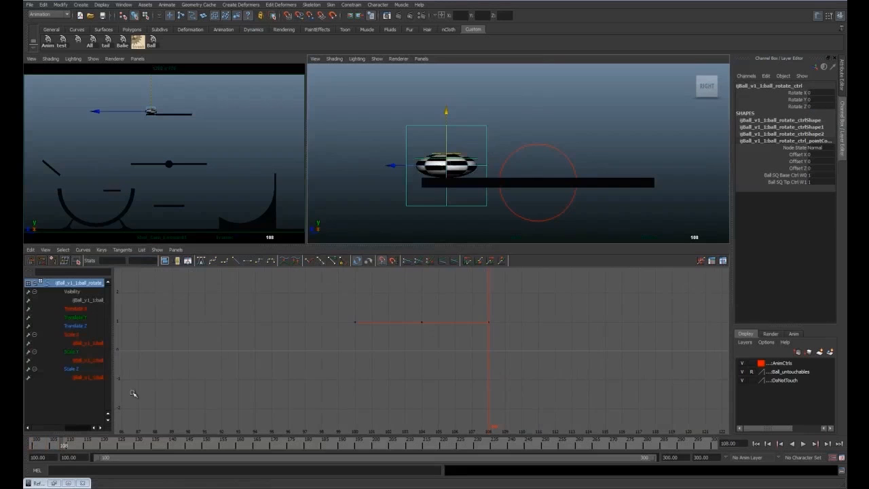
left_click(153, 44)
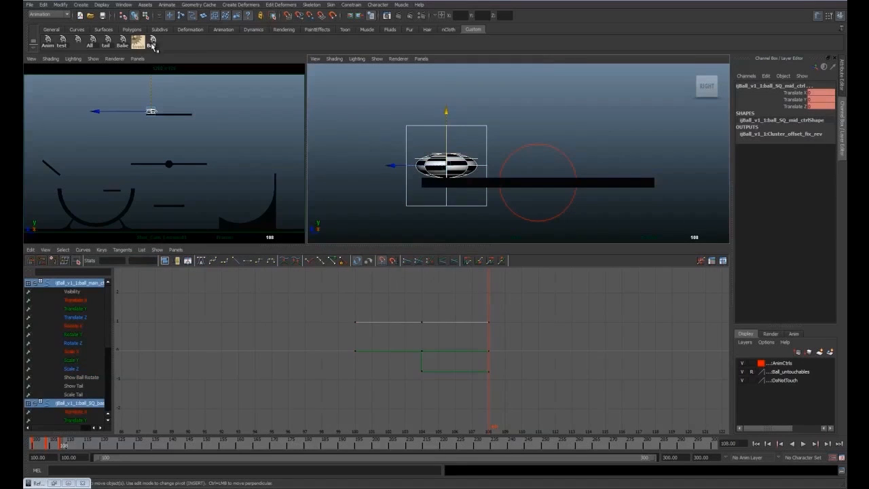
left_click(490, 128)
left_click_drag(503, 161, 457, 101, "alt")
left_click(456, 101)
middle_click_drag(152, 45, 841, 29)
Save all ball controls, including the rotate control, as a quick select set with a Ball shelf shortcut, and test it
left_click(489, 102)
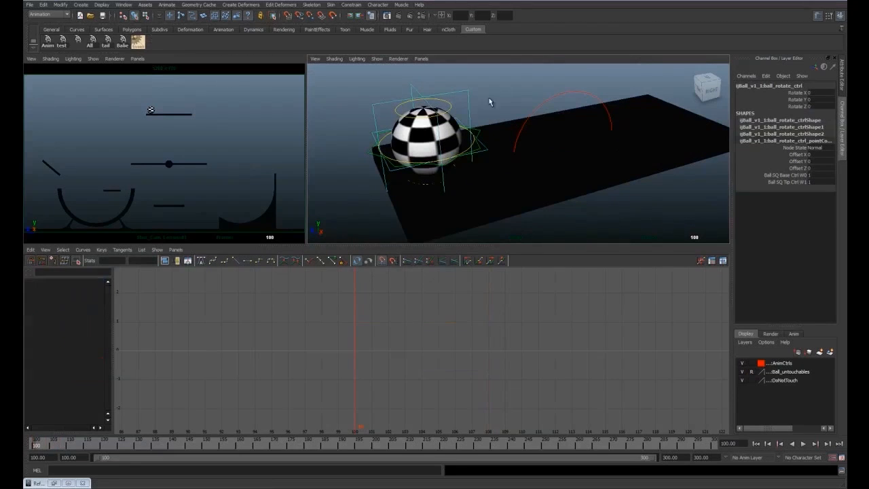
left_click(473, 156)
left_click(478, 144, "shift")
left_click(480, 132, "shift")
left_click(473, 98, "shift")
left_click(81, 4)
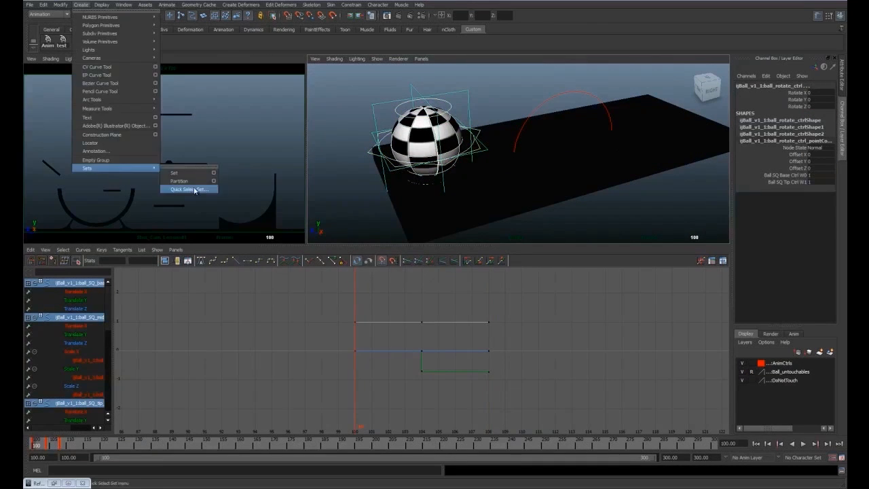
left_click(189, 190)
left_click(494, 256)
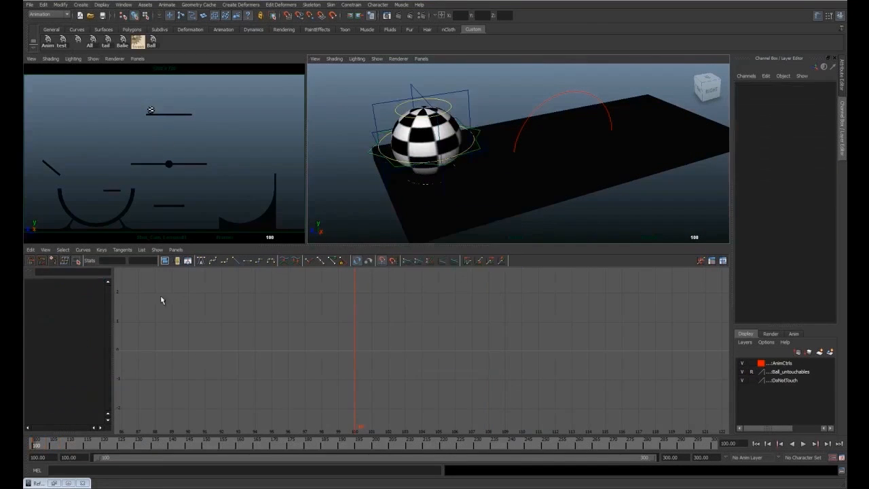
left_click(152, 42)
left_click(468, 97)
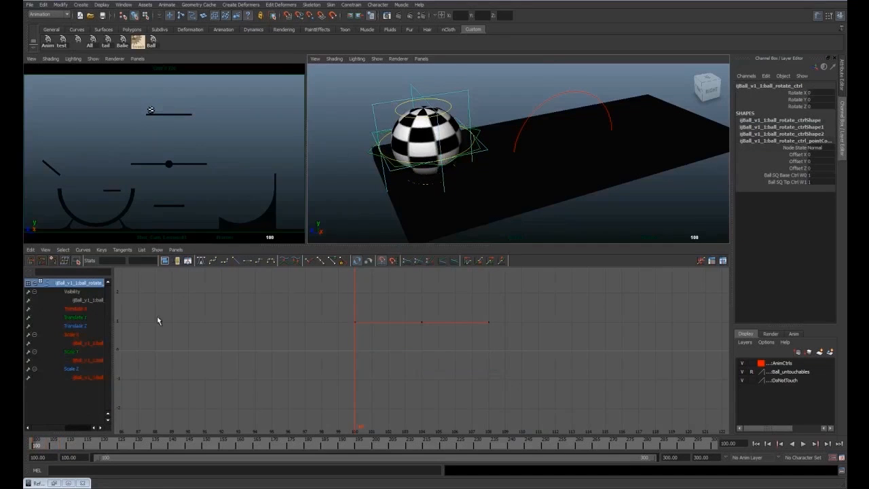
left_click(152, 43)
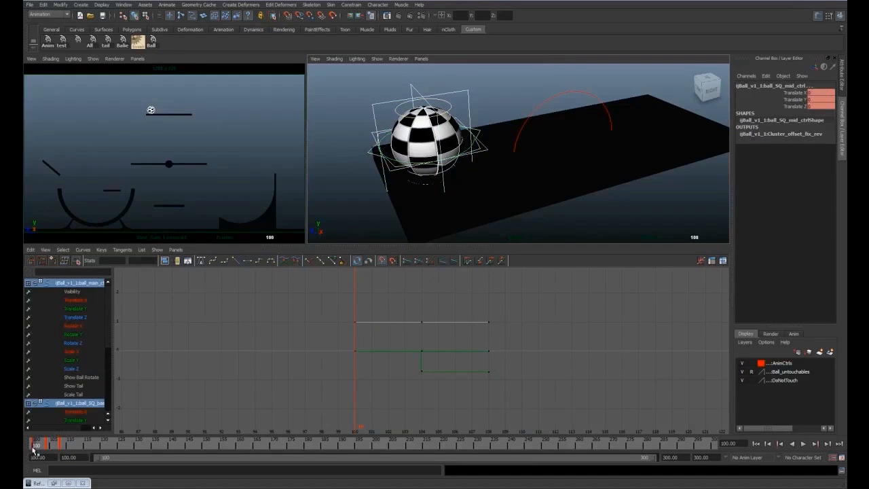
Tilt the squashed ball slightly clockwise with its rotate control at frame 108 and nudge the main control in Translate Z
left_click_drag(38, 445, 62, 451)
left_click(483, 128)
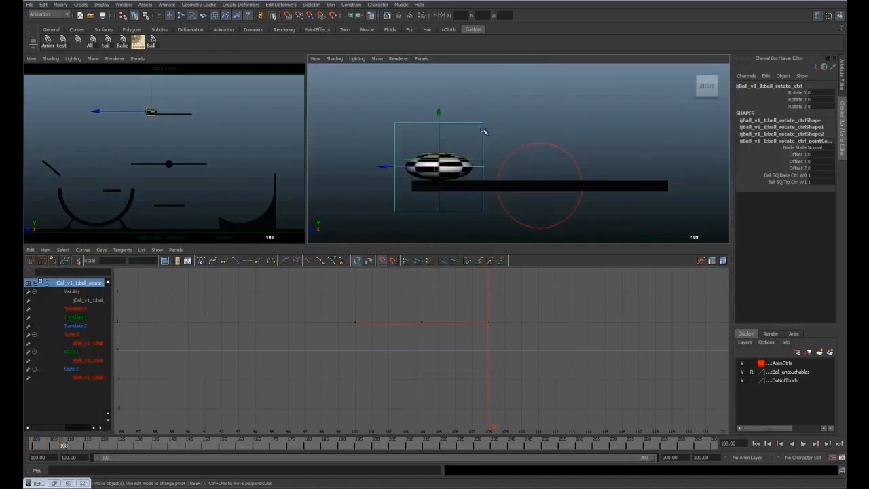
key("e")
left_click_drag(491, 110, 497, 121)
key("q")
right_click_drag(477, 115, 458, 217, "alt")
middle_click_drag(458, 217, 501, 203, "alt")
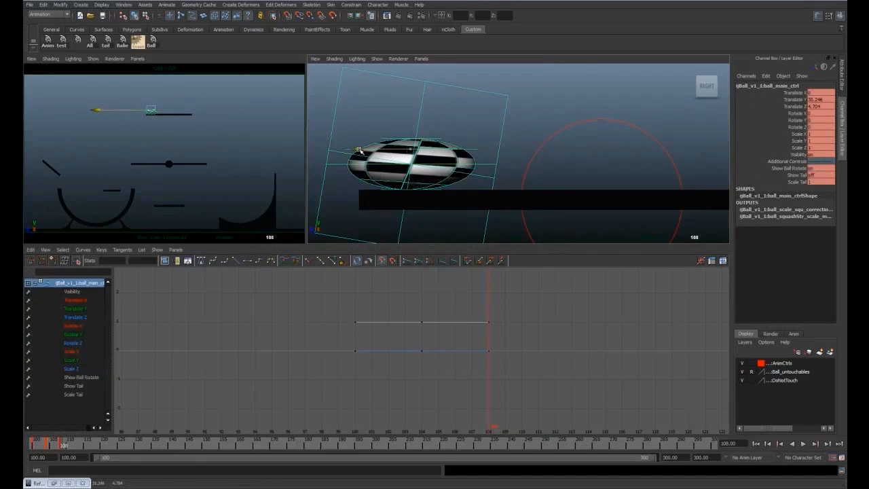
Key all ball controls at frame 108 and reset the rotate control's rotation to 0 at frame 104
key("s")
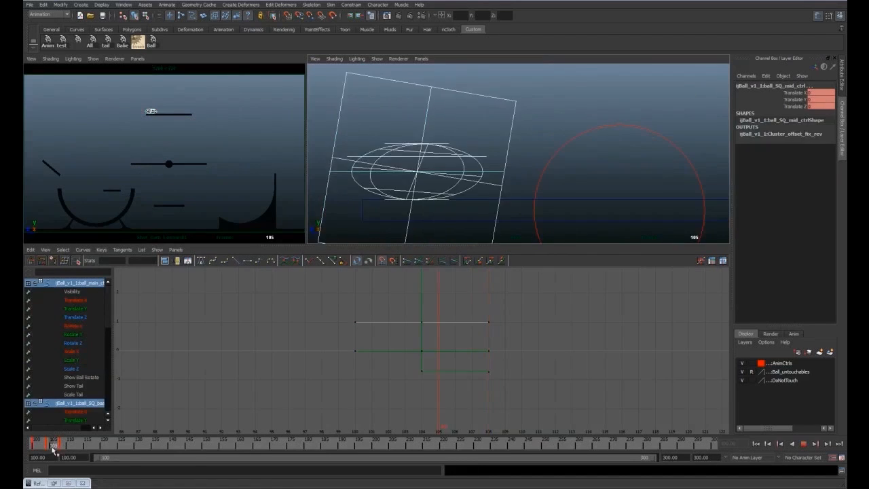
left_click_drag(53, 449, 49, 448)
left_click(61, 447)
key("s")
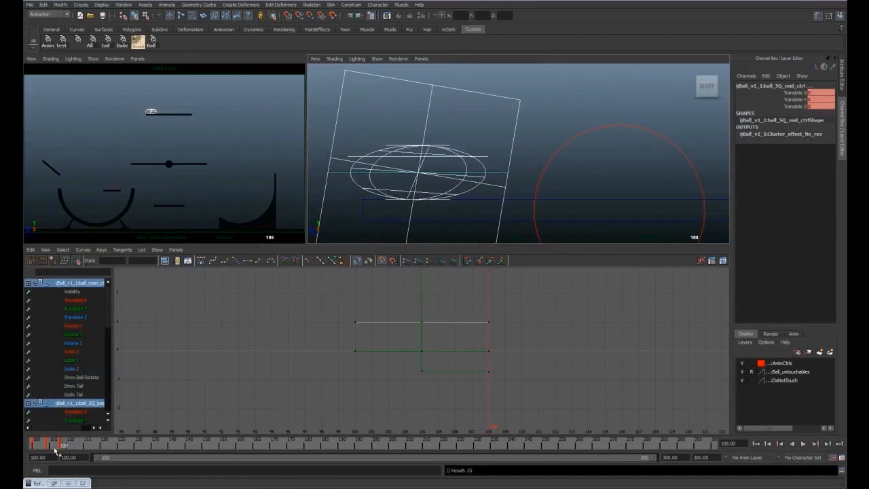
left_click(49, 448)
left_click(510, 139)
left_click(828, 100)
type("0")
key("Return")
Nudge the ball's main control slightly along Z at frame 108, key it, and scrub to compare the poses
left_click(59, 446)
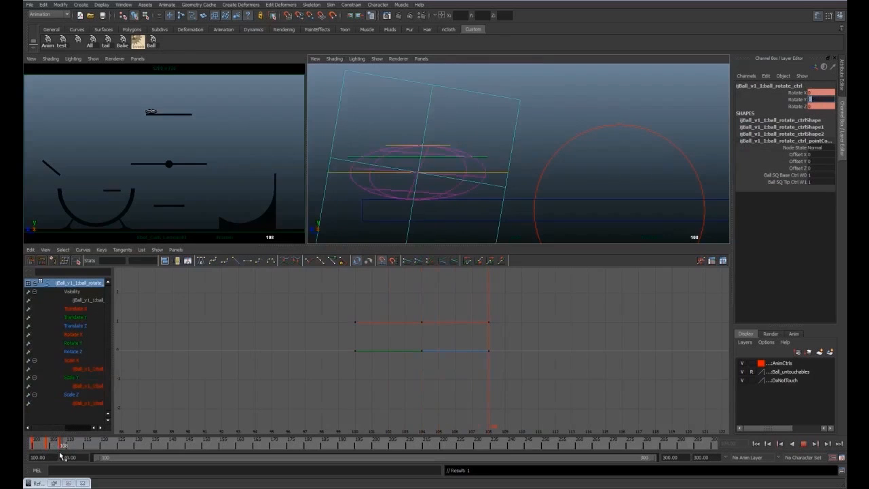
left_click(398, 158)
left_click_drag(398, 158, 401, 158)
key("s")
left_click(58, 445)
left_click_drag(61, 445, 59, 445)
Compare frames 104 and 108 up close and slide the main control at frame 108 to about 4.65 in Translate Z
right_click_drag(407, 184, 435, 187, "alt")
middle_click_drag(463, 193, 434, 181, "alt")
right_click_drag(435, 182, 438, 163, "alt")
middle_click_drag(438, 163, 467, 130, "alt")
right_click_drag(468, 130, 462, 158, "alt")
middle_click_drag(463, 158, 410, 189, "alt")
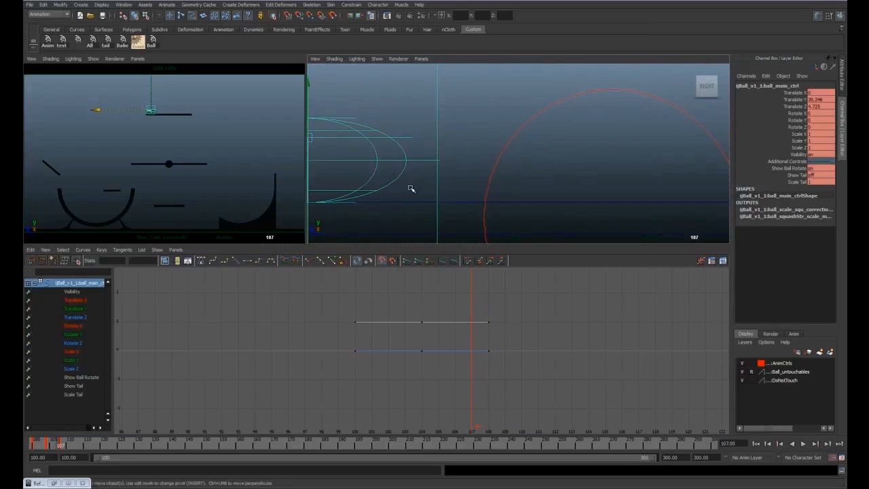
left_click_drag(63, 445, 61, 442)
left_click_drag(310, 138, 313, 138)
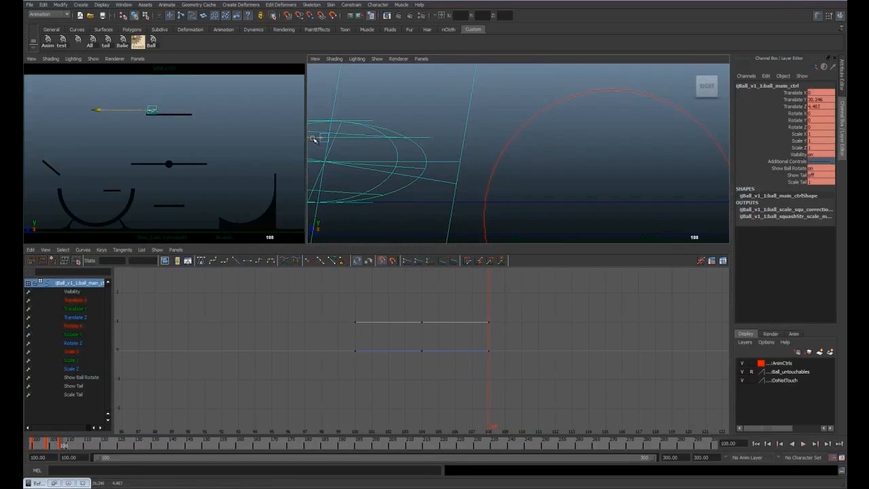
key("alt+comma")
key("alt+comma")
key("alt+comma")
key("alt+comma")
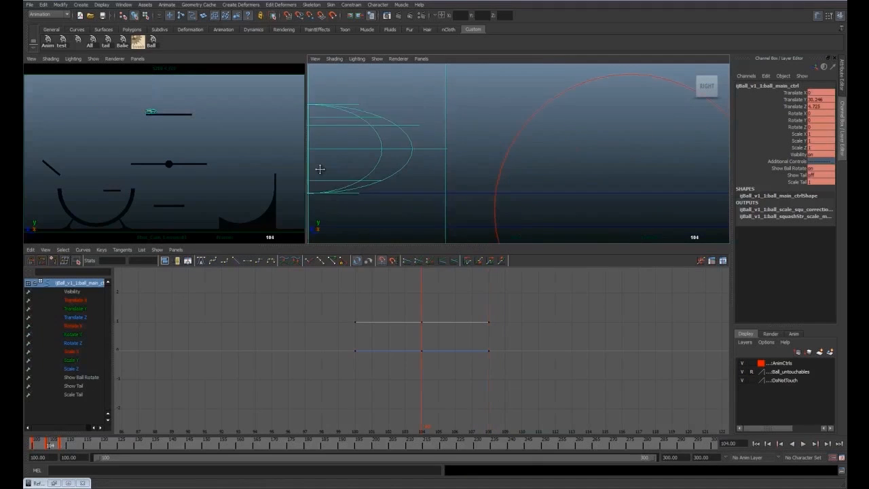
left_click(63, 447)
left_click_drag(311, 125, 301, 125)
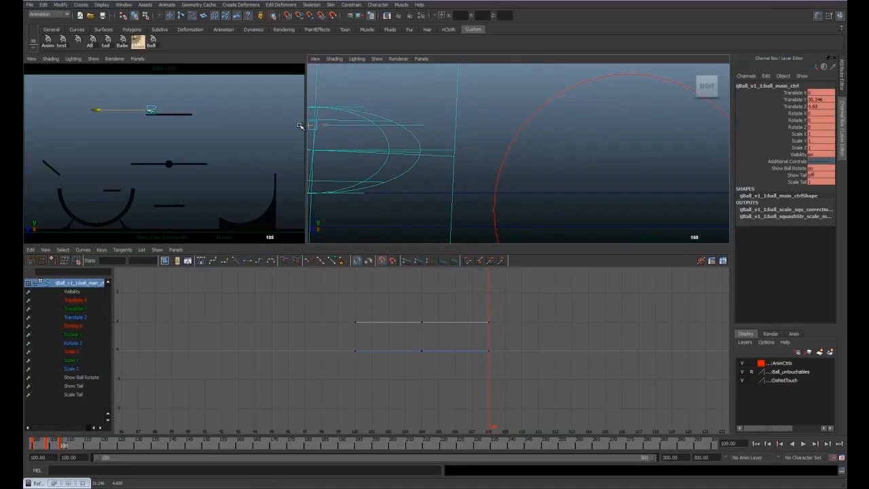
Scrub around frame 108 to review the pose and return the viewport to shaded display with the whole platform in view
left_click_drag(61, 441, 62, 441)
scroll(426, 167, "down", 3)
right_click_drag(427, 166, 415, 95, "alt")
middle_click_drag(465, 183, 437, 128, "alt")
key("5")
mouse_move(505, 180)
right_mouse_down("alt")
mouse_move(491, 176)
mouse_move(497, 163)
right_mouse_up("alt")
middle_click_drag(497, 164, 452, 179, "alt")
right_click_drag(452, 178, 461, 179, "alt")
middle_click_drag(460, 180, 490, 160, "alt")
left_click(433, 160)
left_click_drag(433, 112, 433, 85)
key("ctrl+z")
Key all ball controls at frame 112 and remove the squash by setting the tip control's Translate Y to 0
left_click(64, 444)
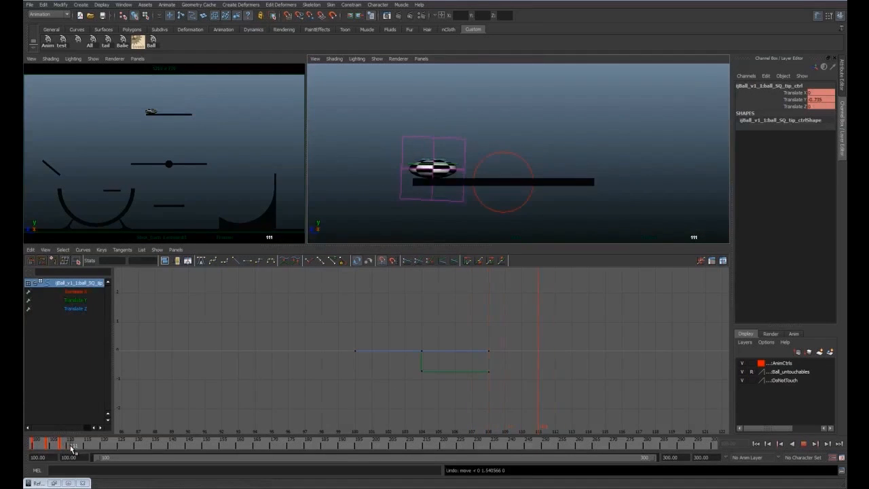
left_click_drag(71, 448, 75, 448)
left_click(152, 42)
key("s")
left_click(367, 136)
left_click(426, 165)
left_click(820, 100)
type("0")
key("Return")
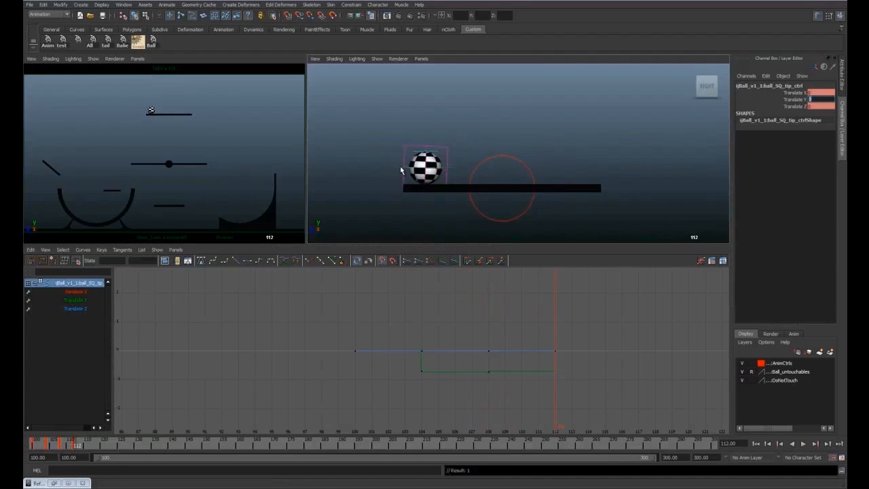
Raise the ball above the platform to about 33.556 in Translate Y and 2.78 in Translate Z, and check the planning sketch
left_click(452, 171)
left_click_drag(452, 170, 457, 115)
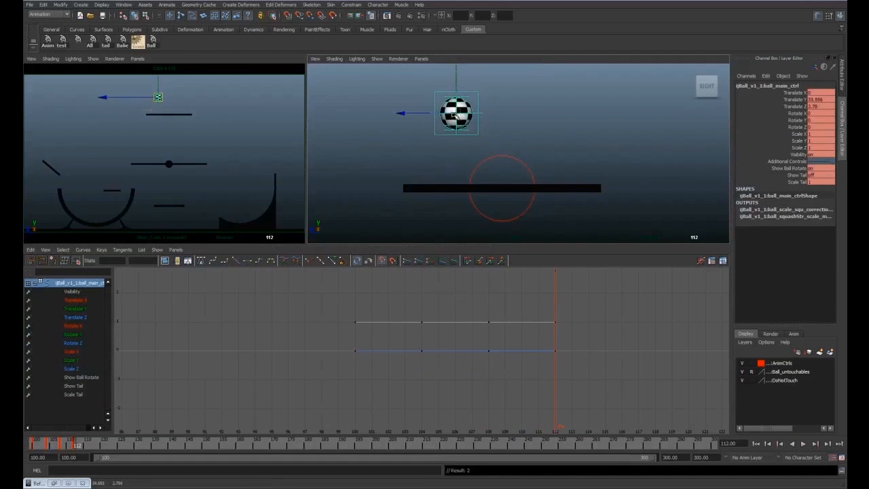
key("alt+Tab")
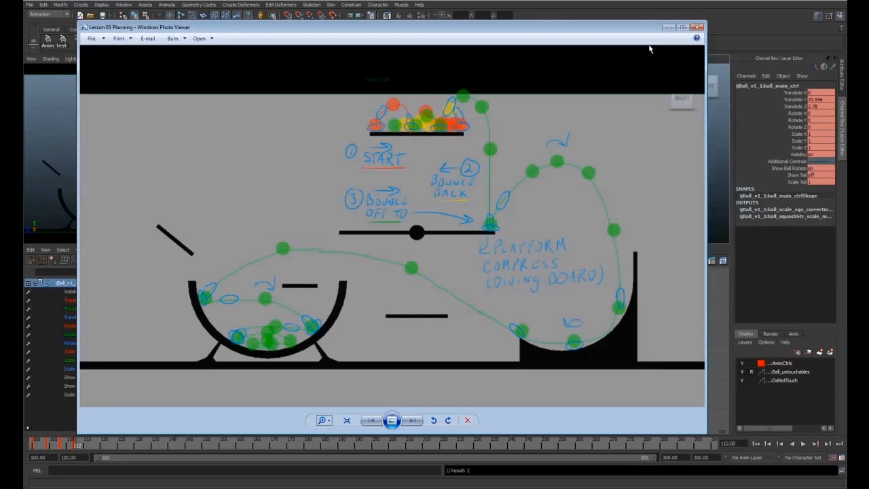
left_click(669, 27)
Move the ball down onto the platform at frame 116, at about 1.613 in Translate Z
left_click(87, 444)
left_click(459, 142, "shift")
key("comma")
key("period")
left_click(460, 142)
left_click_drag(460, 142, 476, 177)
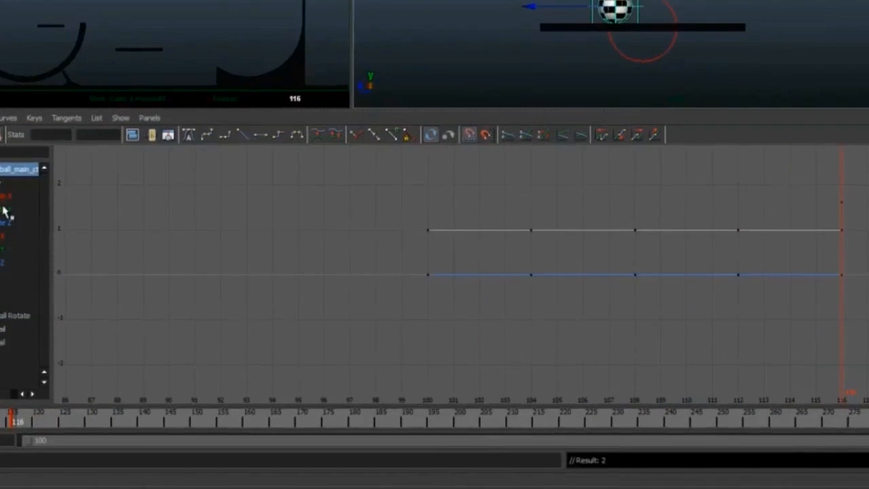
Copy the main control's Translate Y value from the frame 108 key to the frame 116 key, 30.246
left_click(75, 308)
key("f")
scroll(533, 296, "down", 3)
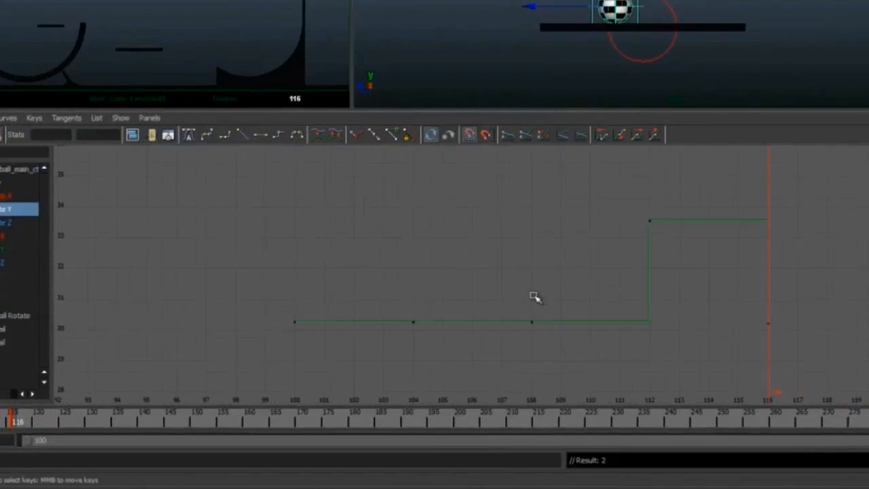
left_click_drag(556, 371, 506, 299)
left_click_drag(106, 135, 55, 137)
key("ctrl+c")
left_click_drag(763, 361, 751, 315)
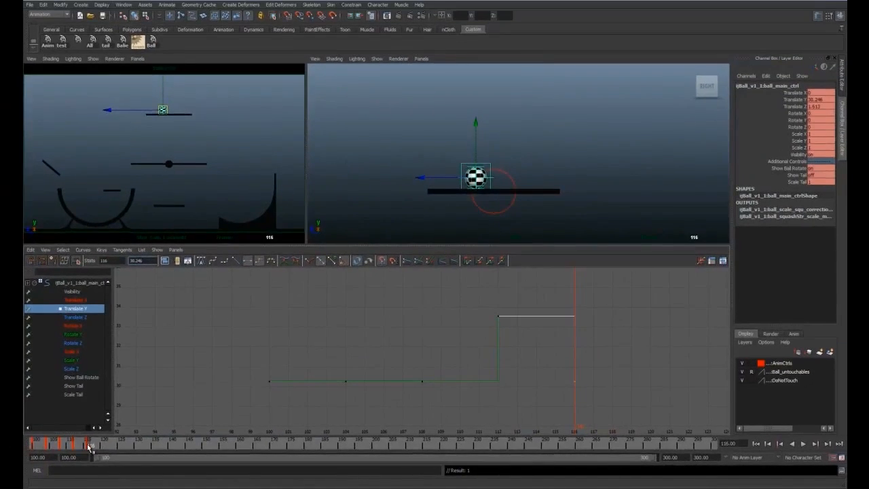
Squash the ball at frame 116 by lowering the tip control to about -0.444 in Translate Y, key it, and go to frame 119
mouse_move(92, 442)
left_mouse_down()
mouse_move(60, 442)
mouse_move(84, 447)
mouse_move(64, 453)
mouse_move(91, 456)
left_mouse_up()
scroll(487, 147, "up", 2)
left_click(476, 165)
left_click_drag(467, 116, 465, 120)
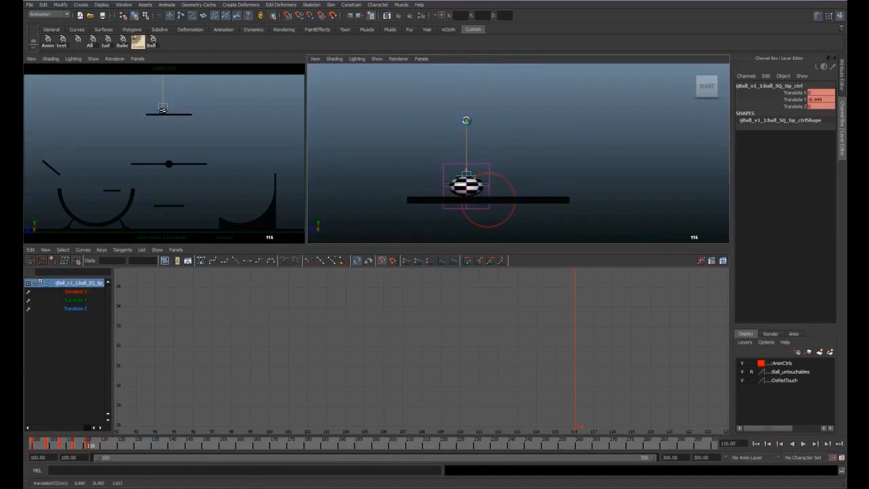
key("q")
key("s")
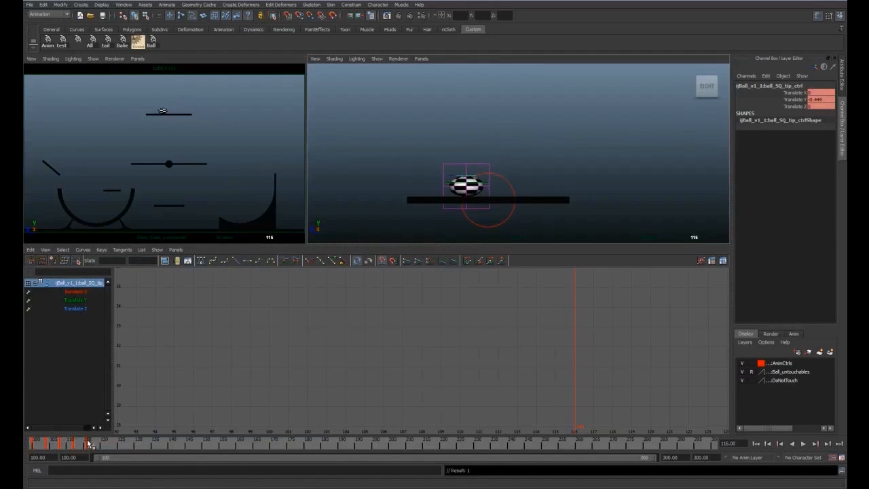
key("alt+v")
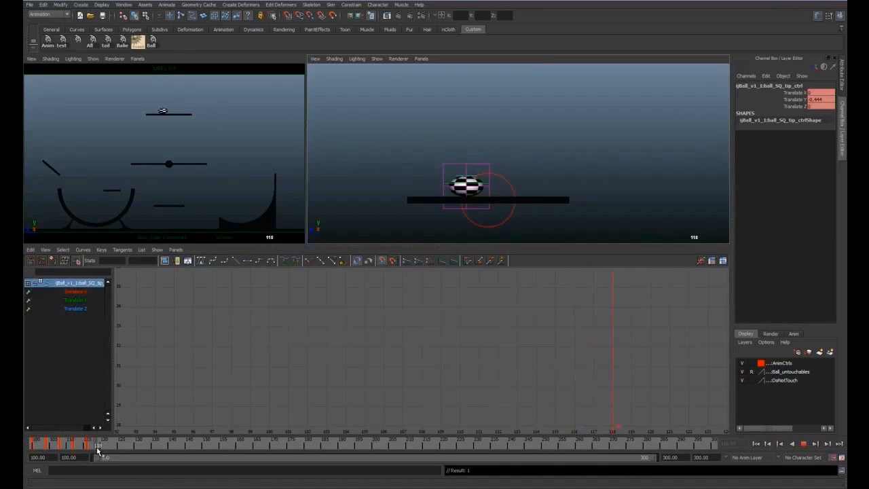
left_click(99, 448)
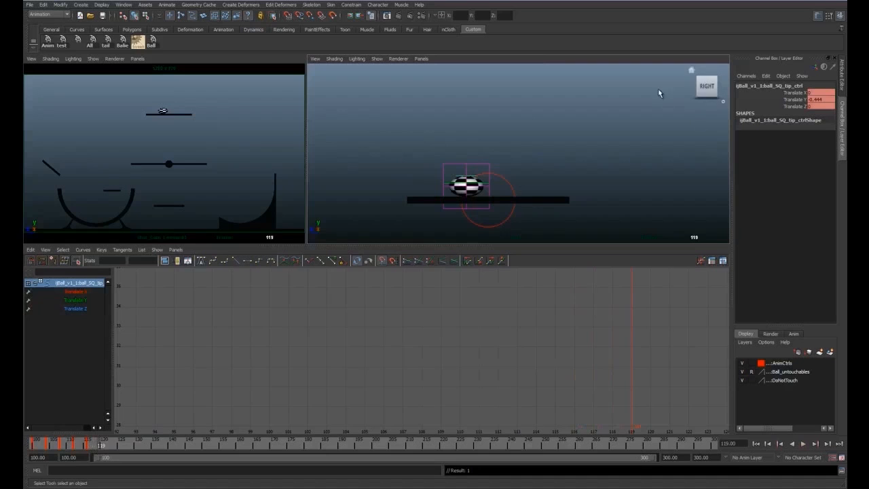
Reset the ball's squash at frame 119 and raise the main control to about 32.401 in Translate Y and -0.289 in Translate Z
left_click(151, 41)
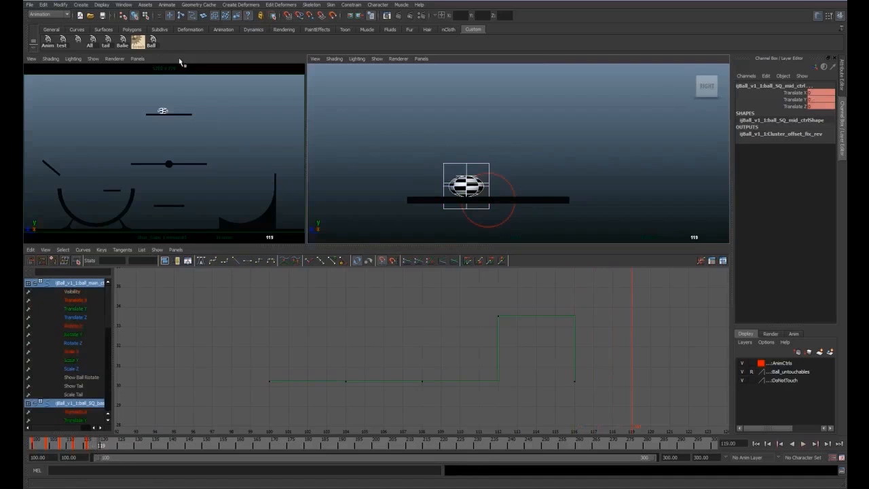
left_click(437, 202)
left_click(457, 181)
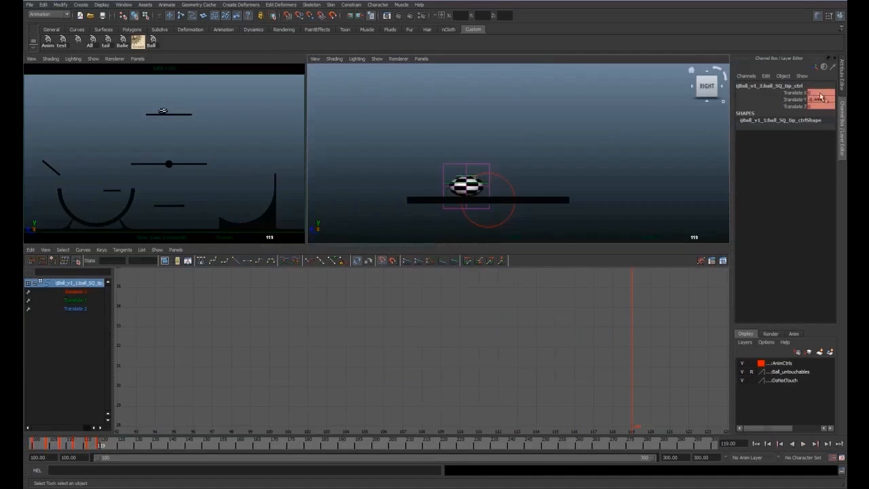
left_click(469, 164)
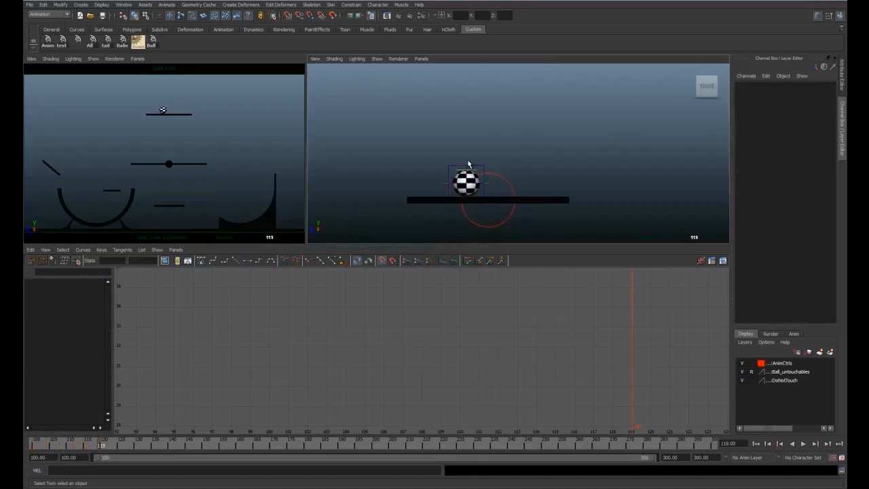
left_click(445, 187)
left_click_drag(467, 184, 491, 156)
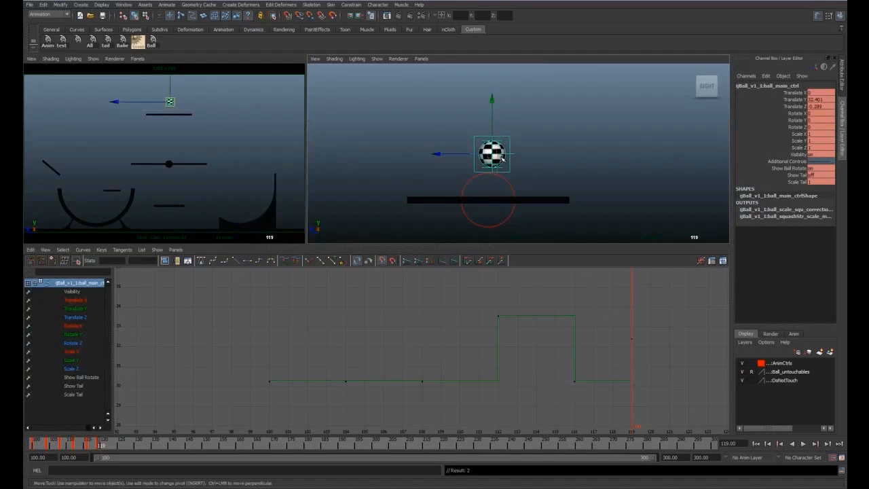
Raise the main control's Translate Y keys at frames 112 and 119 to make both bounces higher
left_click_drag(76, 442, 73, 442)
left_click(499, 316)
middle_click_drag(503, 324, 502, 292, "shift")
left_click_drag(74, 444, 97, 447)
left_click(632, 339)
middle_click_drag(631, 337, 632, 331, "shift")
Lower the ball onto the platform at frame 122 and give that key the earlier platform-contact Translate Y value, 30.246
left_click_drag(101, 446, 108, 449)
middle_click_drag(516, 151, 459, 136, "alt")
left_click(455, 135)
left_click_drag(436, 134, 466, 169)
middle_click_drag(577, 353, 508, 325, "alt")
left_click(278, 353)
left_click_drag(151, 261, 82, 189)
left_click(621, 354)
key("ctrl+v")
key("Return")
Adjust the main control's Translate Z key at frame 122 to about -1.725
left_click_drag(98, 445, 109, 466)
left_click(75, 317)
key("f")
middle_click_drag(655, 415, 562, 375, "alt")
left_click(563, 385)
left_click_drag(550, 399, 567, 401)
middle_click_drag(563, 400, 562, 398)
mouse_move(115, 446)
left_mouse_down()
mouse_move(107, 446)
mouse_move(114, 451)
left_mouse_up()
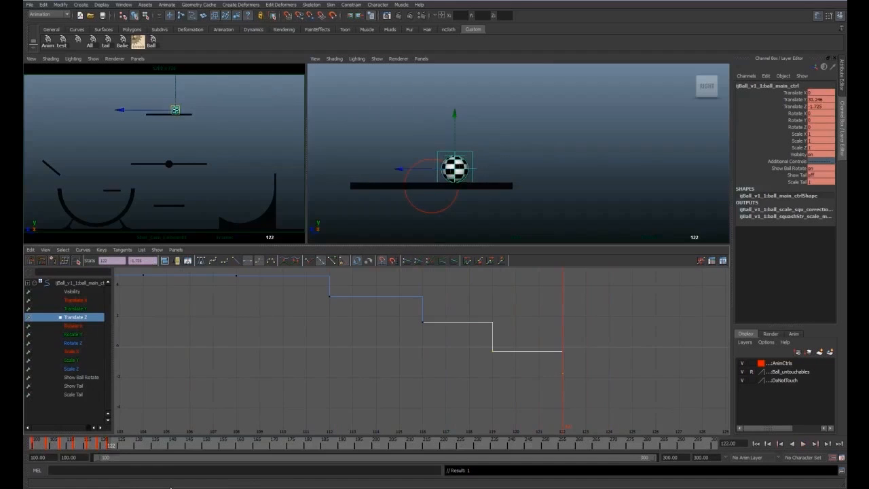
Check the first bounces in the planning sketch, then key the ball at frame 124 slightly higher and farther along the platform
key("alt+Tab")
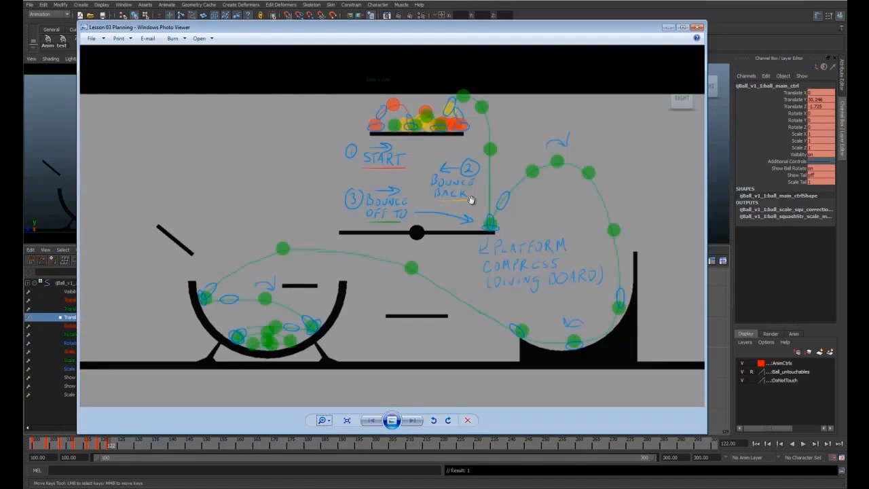
left_click(327, 421)
left_click_drag(327, 421, 326, 417)
left_click_drag(422, 252, 416, 305)
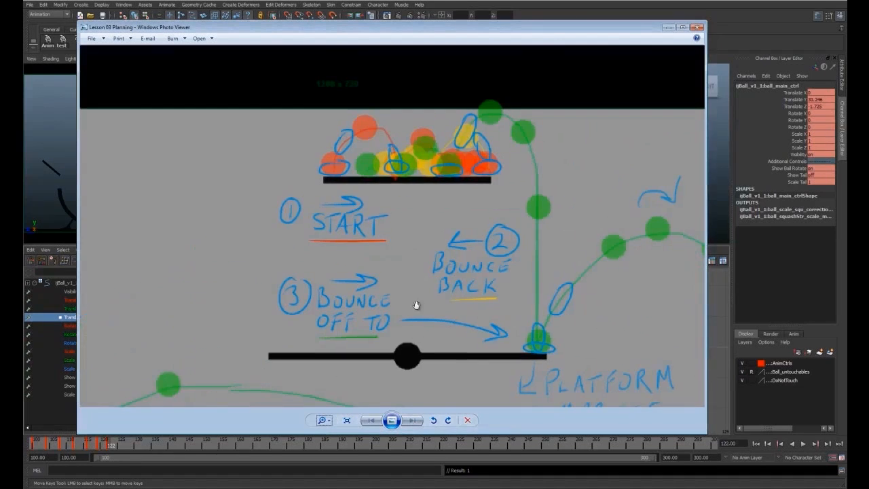
left_click(669, 29)
left_click(115, 446)
key("s")
left_click_drag(456, 169, 476, 170)
Key all ball controls at frame 126 with the ball back on the platform at about -3.215 in Translate Z
left_click(154, 44)
left_click(123, 446)
key("s")
left_click(468, 163)
Copy the main control's Translate Y value from the frame 122 key to the frame 126 key
left_click(76, 309)
key("f")
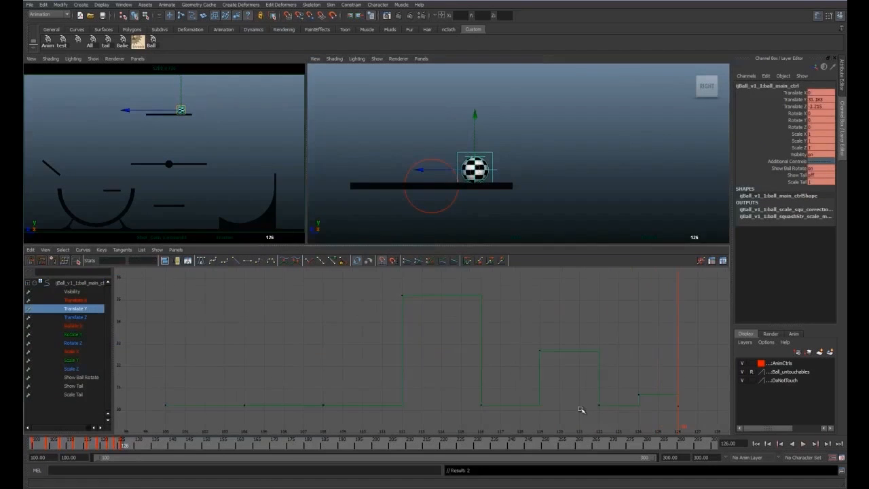
left_click_drag(583, 412, 613, 398)
double_click(144, 260)
left_click_drag(668, 414, 688, 398)
double_click(144, 261)
key("ctrl+v")
key("Return")
Key all ball controls at frame 128 and move the ball slightly up and forward for a tiny bounce
left_click(129, 445)
left_click(153, 44)
type("s")
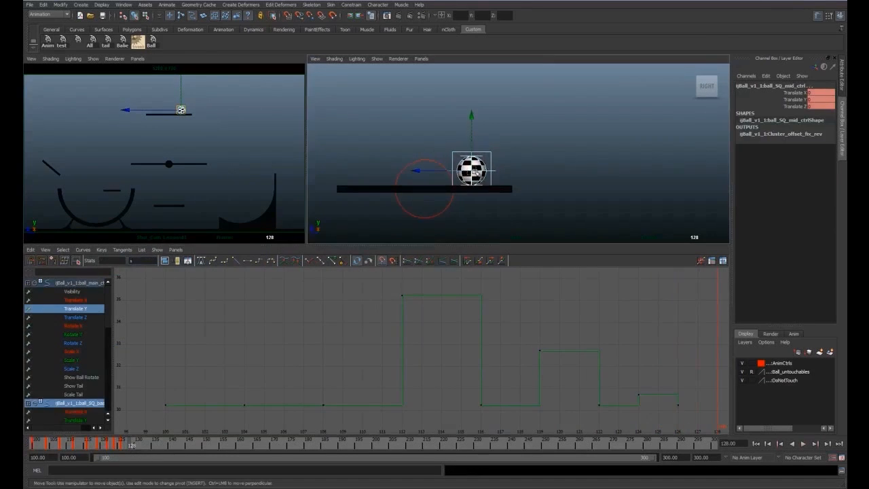
left_click(496, 171)
left_click(491, 170)
left_click_drag(472, 170, 482, 165)
key("s")
Copy the frame 126 pose to frame 130, move the ball to about -4.889 in Translate Z, key it, and check the planning sketch
left_click(136, 445)
left_click(503, 170)
left_click(503, 170)
left_click(124, 446)
middle_click_drag(124, 446, 136, 446)
key("s")
left_click_drag(441, 170, 464, 168)
key("s")
key("alt+Tab")
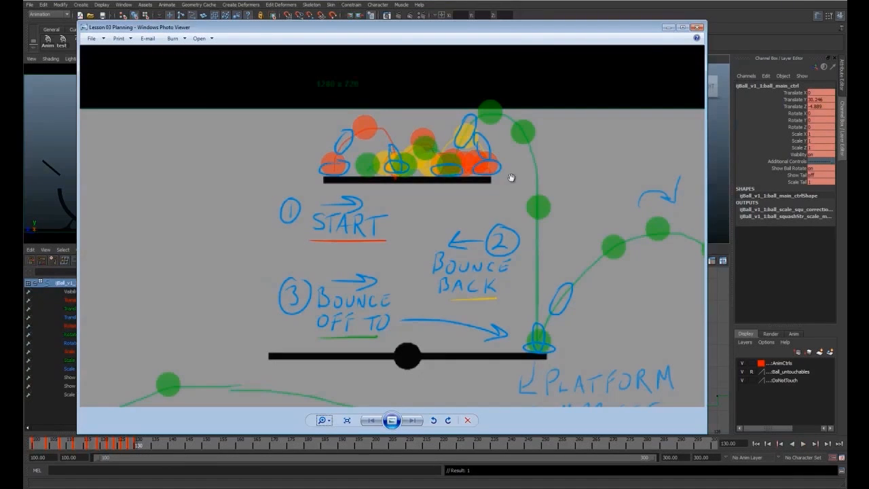
left_click(667, 29)
Lower the main control's Translate Z keys from frame 112 to frame 128 together
middle_click_drag(619, 369, 469, 329, "alt")
scroll(468, 329, "down", 3)
mouse_move(139, 445)
left_mouse_down()
mouse_move(66, 443)
mouse_move(141, 442)
left_mouse_up()
left_click(76, 317)
key("f")
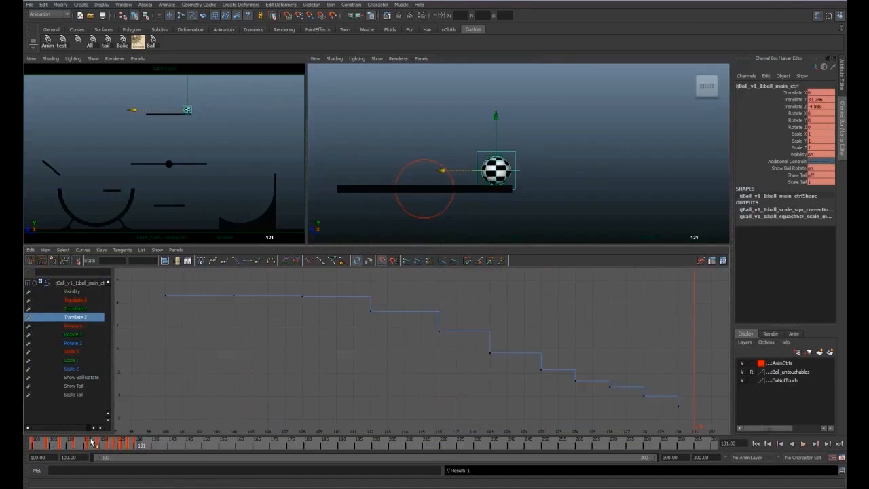
left_click(76, 444)
left_click_drag(360, 291, 662, 411)
middle_click_drag(626, 355, 626, 362, "shift")
Lower the Translate Z key at frame 116 slightly further
left_click_drag(484, 358, 485, 360)
left_click_drag(425, 314, 493, 365)
mouse_move(77, 445)
left_mouse_down()
mouse_move(63, 444)
mouse_move(91, 445)
left_mouse_up()
left_click_drag(430, 326, 453, 350)
middle_click_drag(453, 350, 452, 352, "shift")
Lower the Translate Z keys of the small final bounces so their spacing tightens toward frame 130
left_click_drag(93, 445, 131, 449)
right_click_drag(468, 367, 530, 367, "alt")
left_click_drag(439, 346, 466, 389)
middle_click_drag(466, 389, 466, 402, "shift")
left_click_drag(509, 367, 521, 389)
middle_click_drag(521, 389, 521, 394, "shift")
Lower the Translate Z keys around frame 119 to even out the ball's forward travel
mouse_move(119, 445)
left_mouse_down()
mouse_move(132, 444)
mouse_move(119, 445)
left_mouse_up()
left_click_drag(291, 306, 384, 363)
middle_click_drag(384, 363, 383, 378, "shift")
left_click_drag(102, 445, 112, 445)
right_click_drag(366, 351, 310, 351, "alt")
middle_click_drag(310, 351, 349, 376, "alt")
left_click_drag(359, 332, 389, 364)
middle_click_drag(389, 364, 389, 374, "shift")
Lower the Translate Z keys at frames 112 and 116, bringing the frame 116 key to about 0.0006
mouse_move(111, 445)
left_mouse_down()
mouse_move(78, 443)
mouse_move(91, 444)
left_mouse_up()
left_click_drag(229, 296, 339, 343)
middle_click_drag(339, 343, 339, 351, "shift")
left_click_drag(307, 324, 324, 348)
middle_click_drag(324, 348, 323, 351, "shift")
Play the bounces from frame 100, scrub through them, and compare the motion with the planning sketch
left_click_drag(91, 446, 31, 449)
key("alt+v")
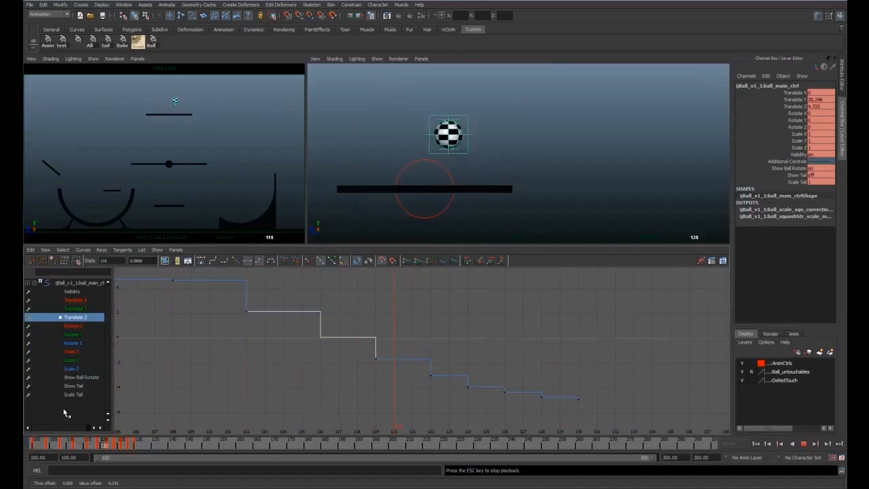
key("Escape")
mouse_move(142, 443)
left_mouse_down()
mouse_move(62, 435)
mouse_move(114, 432)
mouse_move(61, 437)
mouse_move(76, 437)
left_mouse_up()
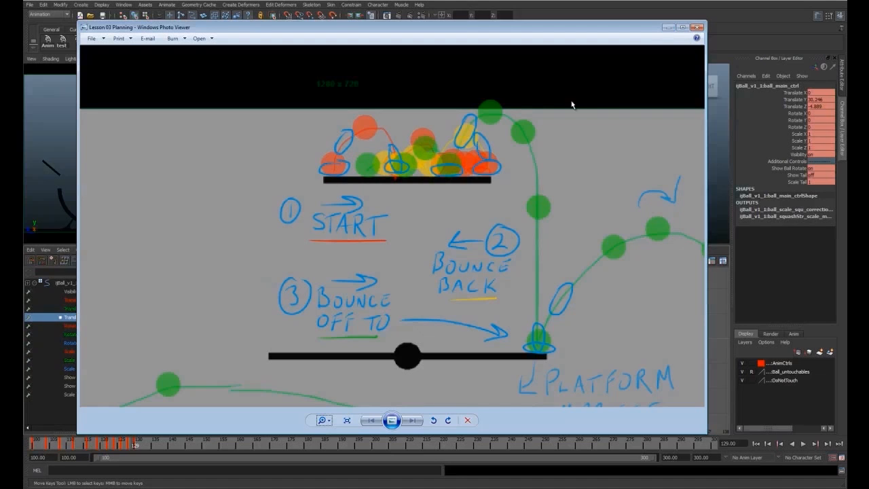
key("alt+Tab")
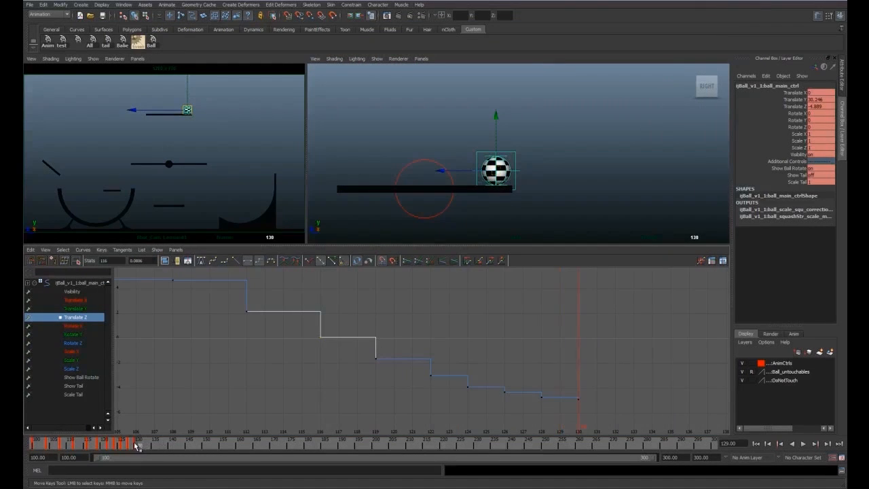
Key all ball controls at frame 138 to hold the ball at the end of the platform
mouse_move(137, 448)
left_mouse_down()
mouse_move(154, 452)
mouse_move(160, 440)
left_mouse_up()
left_click(152, 42)
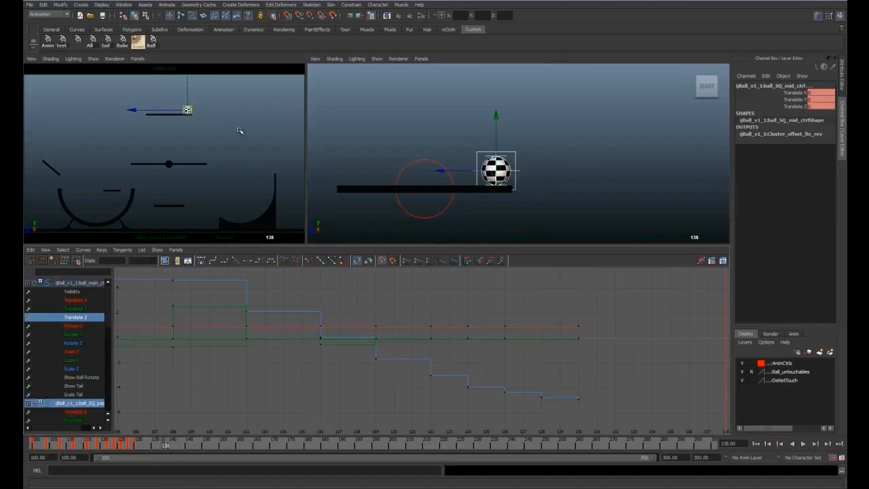
right_click_drag(549, 209, 530, 136, "alt")
middle_click_drag(529, 209, 537, 190, "alt")
key("q")
right_click_drag(536, 190, 570, 194, "alt")
middle_click_drag(570, 193, 502, 204, "alt")
key("alt+v")
Squash the resting ball at about frame 142 by lowering the tip control, and key the pose
left_click_drag(159, 447, 177, 452)
left_click(445, 142)
left_click(444, 140)
left_click(444, 142)
left_click_drag(444, 95, 443, 103)
key("s")
Key all ball controls a few frames after the squash and set the tip control's Translate Y to 0
left_click_drag(178, 444, 188, 448)
left_click(152, 48)
key("s")
left_click(445, 143)
left_click(823, 100)
type("0")
Raise the ball above the platform and move it back toward the centre for the bounce back
left_click(481, 148)
left_click(461, 150)
middle_click_drag(462, 151, 509, 165, "alt")
left_click_drag(492, 168, 470, 139)
Move the ball back down onto the platform at about frame 150 and key its landing
left_click_drag(190, 448, 205, 448)
left_click(483, 150)
left_click(468, 141)
left_click_drag(467, 140, 454, 170)
key("s")
Fine-tune the backward bounce by adjusting its keys in the graph, raising the Translate Y peak slightly
mouse_move(205, 448)
left_mouse_down()
mouse_move(194, 451)
mouse_move(204, 448)
left_mouse_up()
middle_click_drag(489, 363, 473, 349)
left_click_drag(194, 445, 203, 440)
left_click(75, 309)
key("a")
middle_click_drag(514, 368, 469, 364, "alt")
left_click(564, 330)
middle_click_drag(572, 351, 572, 348)
left_click_drag(195, 445, 204, 442)
Play back the bounce with the tip control selected, go to frame 153, and check the planning sketch
left_click(467, 163)
left_click(456, 144)
key("alt+v")
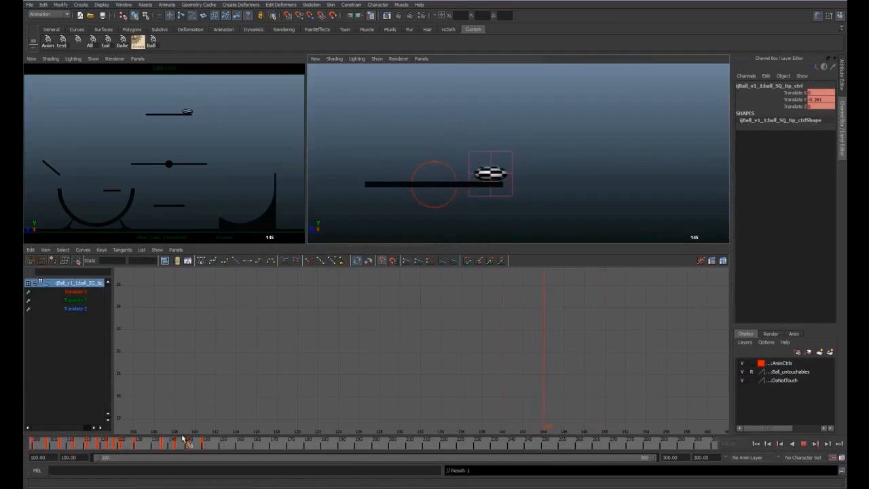
left_click(216, 445)
key("alt+Tab")
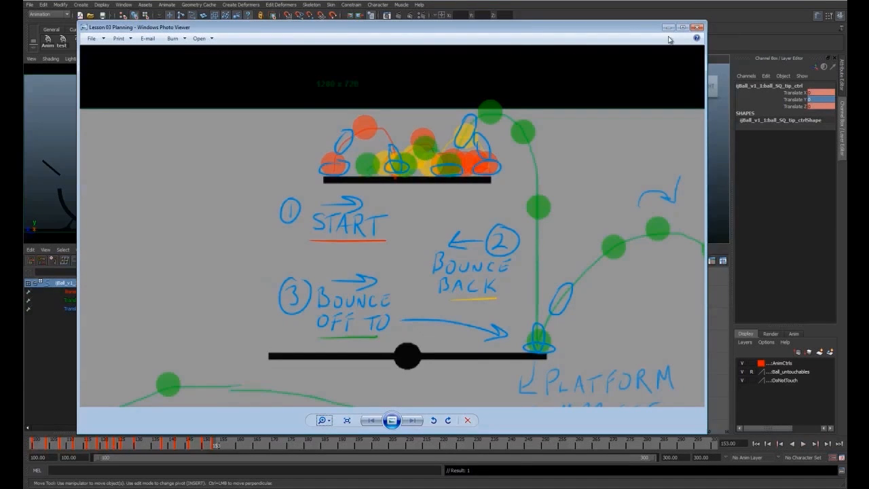
Raise the ball off the platform and move it back along Z at frame 153 for the second backward bounce
key("alt+Tab")
mouse_move(215, 445)
left_mouse_down()
mouse_move(199, 448)
mouse_move(215, 445)
left_mouse_up()
left_click(466, 170)
left_click_drag(452, 169, 435, 154)
Scrub the backward bounces and adjust the spacing of the ball's Translate Z key in the graph
left_click_drag(165, 443, 216, 444)
left_click(76, 318)
key("f")
left_click_drag(519, 334, 530, 348)
middle_click_drag(531, 349, 532, 353)
Lower the ball onto the platform at frame 156, slightly further back along Z, for the second landing
left_click(226, 445)
left_click(459, 155)
left_click(453, 156)
left_click_drag(438, 153, 427, 170)
Match the Translate Y of the frame 156 landing key to an earlier contact key in the graph
left_click(75, 309)
key("f")
left_click_drag(507, 398, 520, 411)
double_click(140, 261)
left_click_drag(611, 431, 662, 360)
Key the ball just above the platform at frame 158, with Translate Y 30.581 and Translate Z 1.015
mouse_move(223, 446)
left_mouse_down()
mouse_move(129, 448)
mouse_move(229, 457)
mouse_move(203, 451)
mouse_move(229, 440)
left_mouse_up()
key("s")
left_click(427, 170)
key("f")
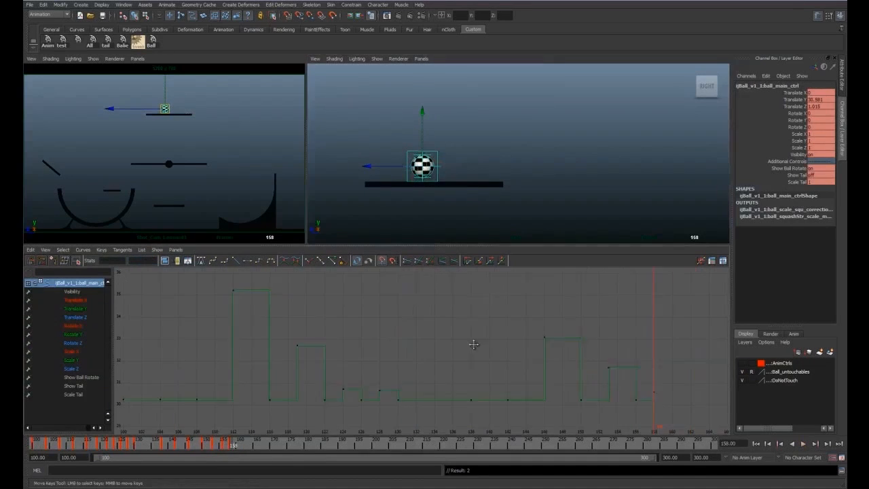
Show the AnimCtrls layer and key the ball's landing on the platform at frame 160
left_click(745, 364)
left_click_drag(232, 446, 239, 446)
left_click(153, 44)
key("s")
left_click(431, 167)
left_click_drag(423, 167, 419, 170)
Copy the Translate Y value 30.246 from the frame 156 landing key to the frame 160 key
left_click_drag(589, 412, 560, 396)
double_click(142, 261)
key("ctrl+c")
left_click_drag(626, 412, 606, 397)
double_click(141, 261)
key("ctrl+v")
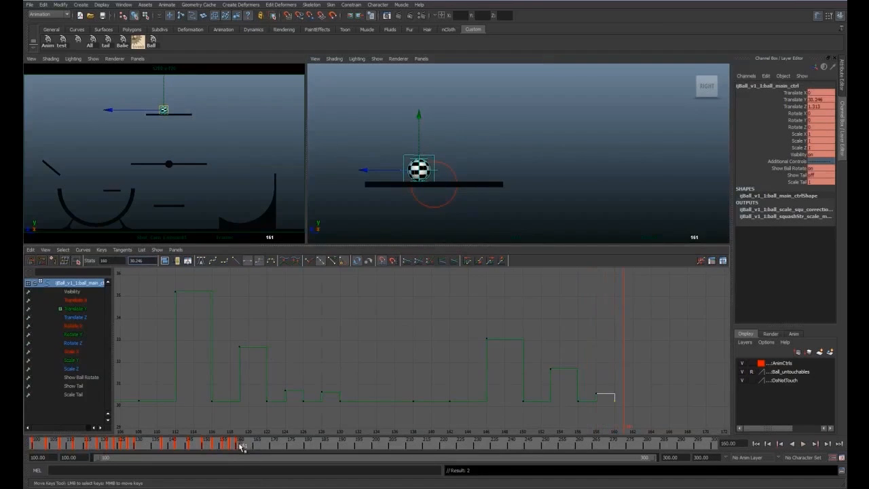
Scrub back and play the backward bounces to check their timing
left_click_drag(240, 447, 143, 444)
left_click(422, 304)
key("alt+v")
Move the ball further back along the platform after the last landing and key the end of its roll
left_click_drag(229, 444, 260, 448)
key("w")
left_click(446, 159)
left_click(433, 161)
left_click_drag(387, 171, 373, 173)
key("s")
middle_click_drag(373, 172, 398, 169, "alt")
Play back the animation from the start and scrub through the roll to check its timing
left_click(34, 444)
left_click(323, 315)
key("alt+v")
left_click(153, 42)
left_click(259, 447)
left_click_drag(260, 448, 150, 447)
left_click(194, 411)
key("alt+v")
Isolate the main control's Translate Z curve and raise the frame 164 key to smooth the roll's spacing
left_click_drag(224, 447, 253, 445)
left_click(474, 168)
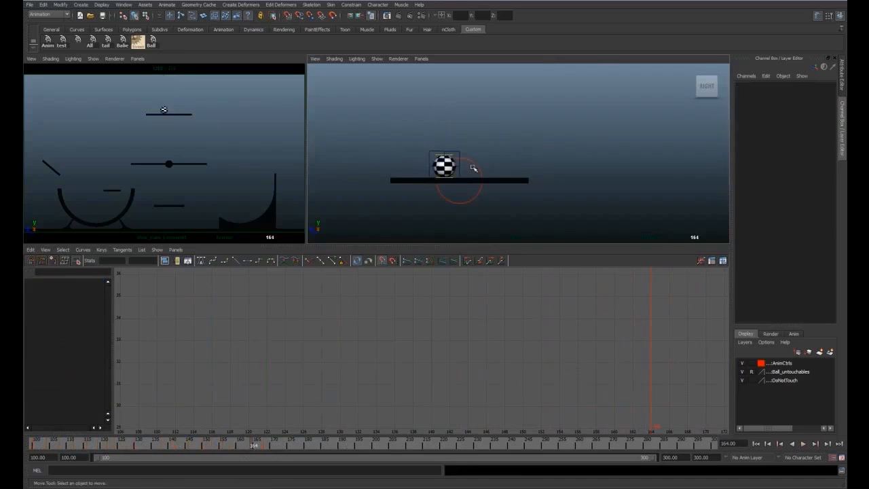
left_click(460, 166)
left_click(75, 317)
key("f")
middle_click_drag(590, 353, 401, 392, "alt")
scroll(401, 392, "up", 2)
left_click_drag(497, 320, 517, 346)
middle_click_drag(510, 347, 508, 303, "shift")
Play back the shot to check the adjusted roll spacing
left_click(109, 446)
key("alt+v")
key("alt+v")
left_click(224, 446)
Refine the Translate Z keys at the end of the roll so the ball slows down evenly
scroll(297, 421, "down", 2)
middle_click_drag(272, 428, 298, 400, "alt")
left_click_drag(224, 446, 265, 446)
middle_click_drag(506, 279, 506, 274, "shift")
left_click_drag(491, 316, 466, 303)
middle_click_drag(479, 328, 479, 321, "shift")
Adjust the frame 158 Translate Z key to about 1.192
left_click(442, 318)
left_click_drag(442, 319, 455, 305)
left_click_drag(231, 440, 232, 435)
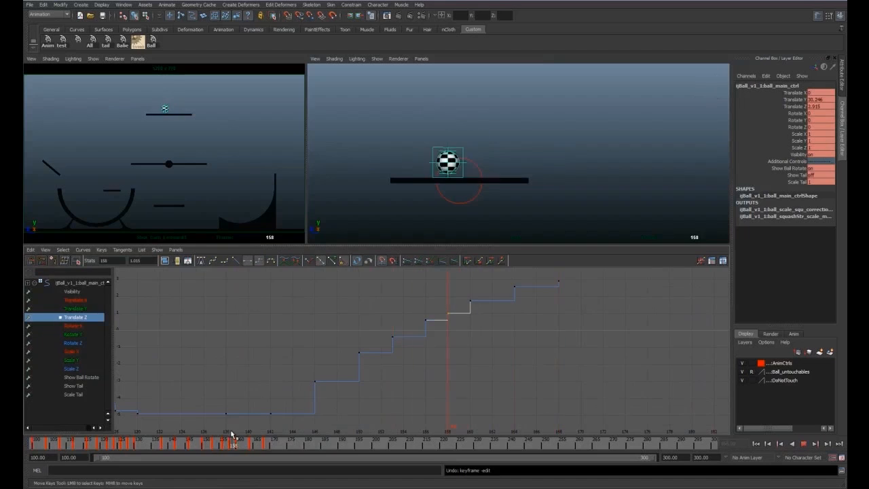
Play back the finished bounce back and check the planning sketch for the next bounce
key("alt+v")
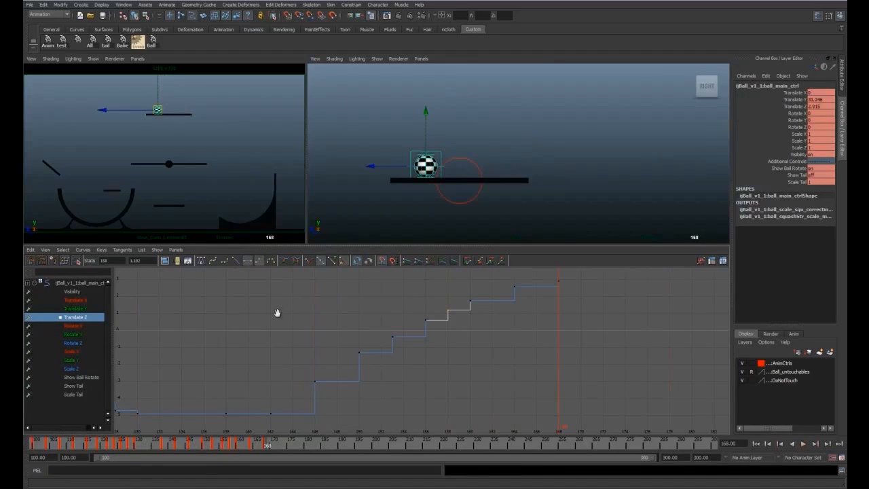
key("alt+Tab")
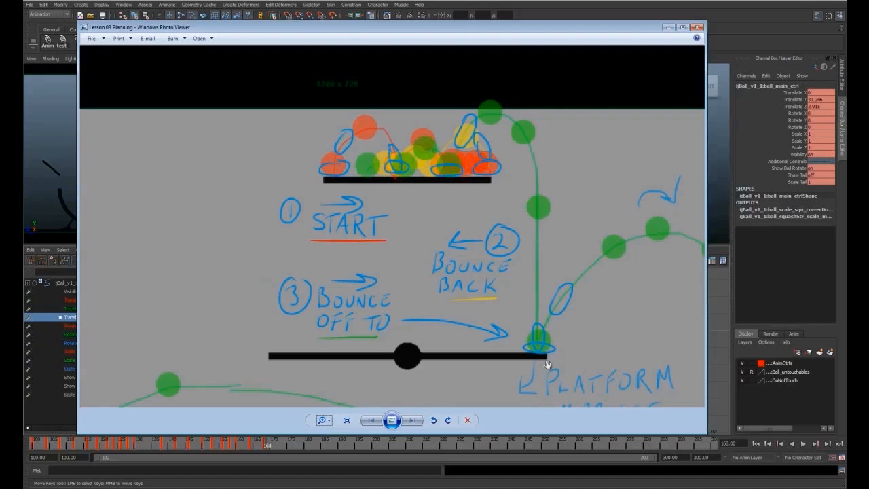
left_click(669, 28)
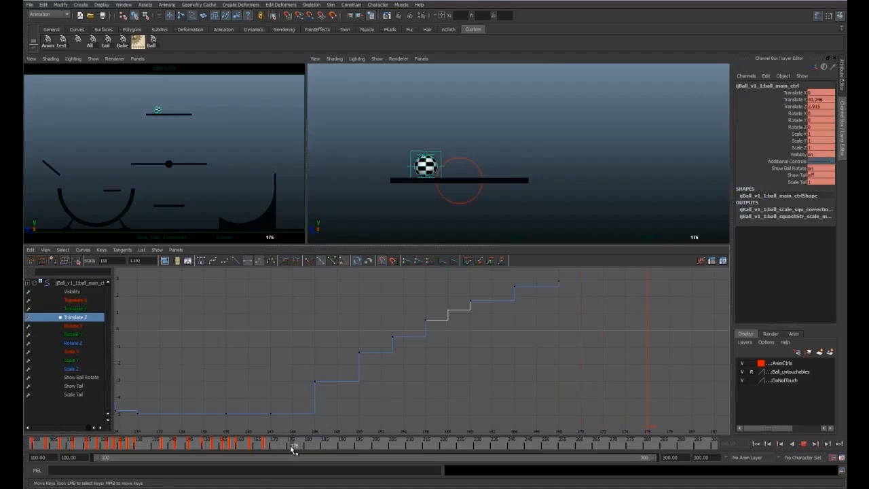
Key all the ball controls at frames 176 and 180 to hold the ball at rest
left_click(151, 41)
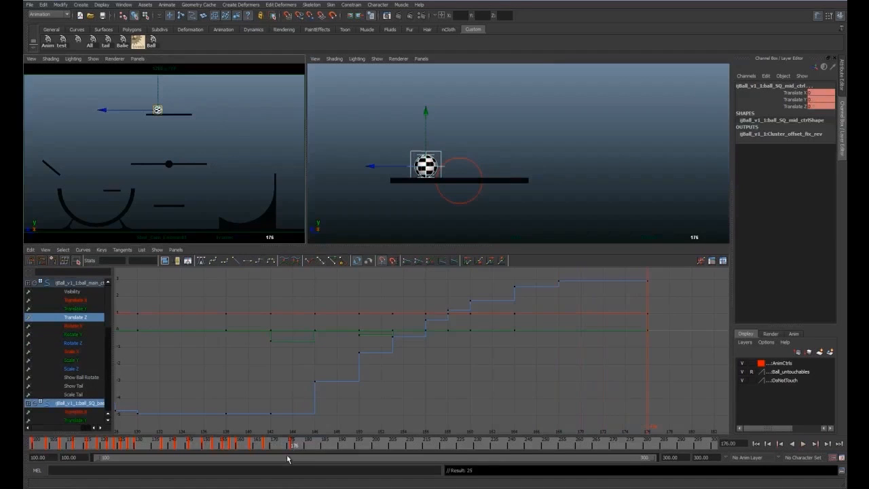
key("alt+v")
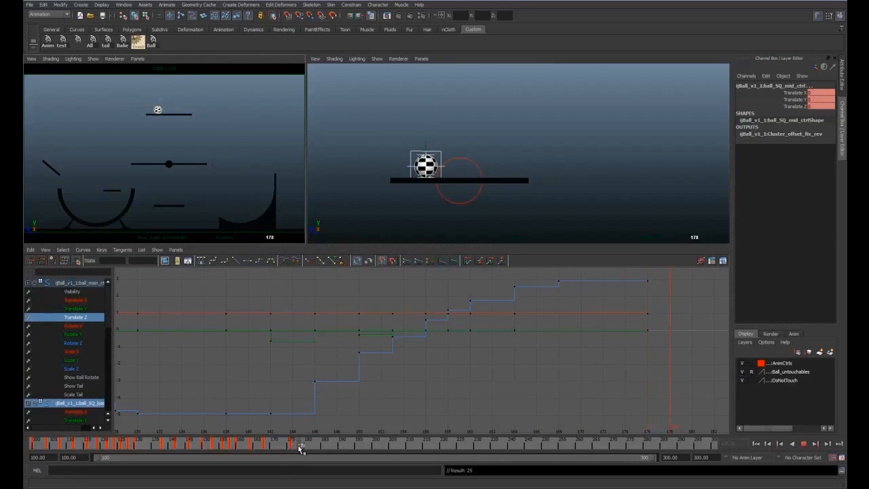
left_click_drag(305, 447, 304, 447)
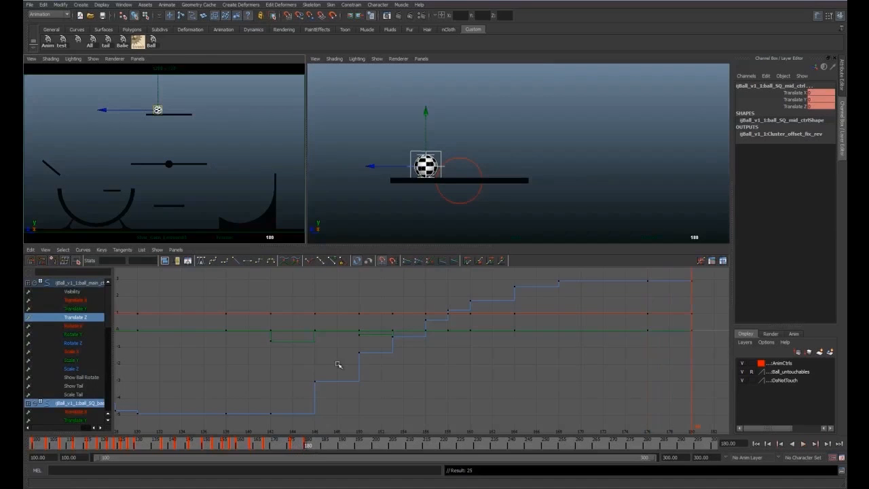
Shift the ball slightly back along Z from its rest position at frame 180 as an anticipation
left_click(483, 160)
left_click(416, 167)
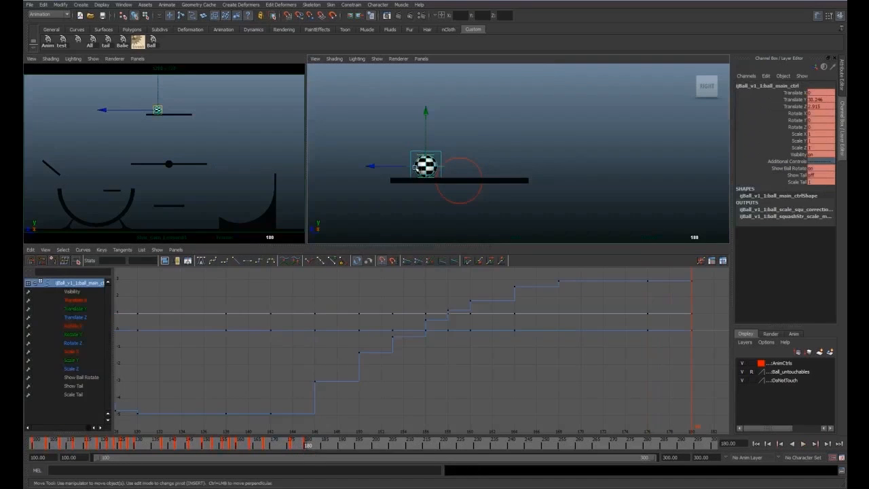
left_click_drag(395, 167, 392, 168)
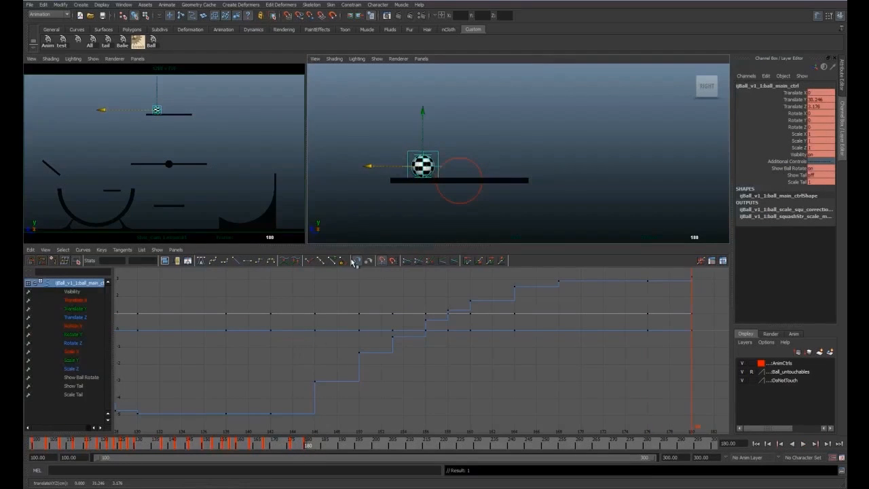
left_click_drag(306, 444, 307, 444)
left_click_drag(384, 169, 387, 167)
Move the ball slightly toward the platform's centre at about frame 183 and key the pose
left_click_drag(306, 445, 317, 445)
left_click(394, 167)
key("ctrl+z")
left_click_drag(387, 166, 393, 167)
key("s")
Inspect the newest Translate Z keys in the graph while scrubbing through the start of the forward move
left_click_drag(306, 446, 319, 446)
left_click(76, 317)
key("f")
right_click_drag(597, 363, 628, 363, "alt")
left_click_drag(605, 329, 577, 302)
left_click_drag(306, 447, 319, 446)
Squash the ball down from its top at about frame 184 and key the pose
left_click(433, 155)
left_click_drag(428, 107, 429, 116)
key("s")
Check the planning sketch and reset the squash control's Translate Y to 0 at about frame 186
mouse_move(320, 447)
left_mouse_down()
mouse_move(294, 445)
mouse_move(328, 448)
left_mouse_up()
key("alt+Tab")
left_click(668, 29)
left_click(152, 42)
left_click(433, 162)
left_click(820, 99)
type("0")
key("Return")
Lower the main control's selected keys slightly in the graph for the first forward hop and scrub through it
left_click(446, 170)
left_click(429, 165)
key("w")
left_click(307, 444)
left_click_drag(307, 444, 322, 446)
left_click_drag(586, 301, 599, 323, "shift")
middle_click_drag(617, 301, 618, 308, "shift")
left_click_drag(292, 444, 365, 445)
Key all the ball controls at frame 188 for the hop's landing
left_click(327, 444)
left_click(334, 445)
left_click(152, 42)
key("s")
Set the main control's Translate Y landing key at frame 188 to 30.246
left_click(463, 160)
left_click(76, 308)
left_click(164, 262)
left_click(134, 260)
type("30.246")
key("Return")
middle_click_drag(466, 433, 298, 406, "alt")
left_click(152, 42)
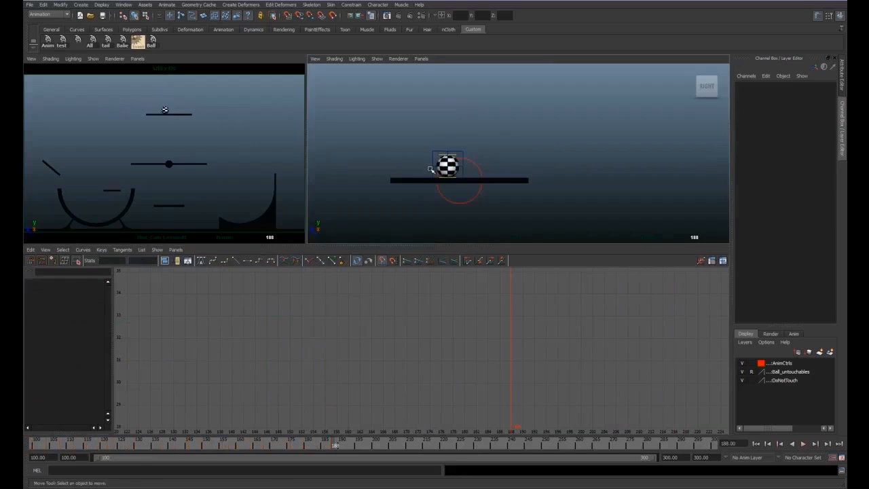
Isolate the main control's Translate Z curve and lower a hop key to carry the ball further forward
left_click(433, 167)
left_click(75, 317)
key("f")
middle_click_drag(543, 353, 376, 365, "alt")
right_click_drag(376, 364, 385, 364, "alt")
left_click_drag(520, 313, 534, 332)
middle_click_drag(533, 332, 534, 355, "shift")
Fine-tune the hop's Translate Z spacing in the graph, undoing one adjustment, and scrub through the result
left_click_drag(310, 446, 332, 447)
left_click_drag(505, 312, 537, 353)
middle_click_drag(538, 355, 535, 355, "shift")
key("ctrl+z")
left_click_drag(522, 333, 534, 349)
middle_click_drag(534, 349, 533, 345, "shift")
left_click_drag(307, 448, 366, 449)
Raise the ball and move it forward at frame 191, to Translate Y 31.675 and Translate Z -1.602
left_click(342, 450)
left_click(152, 42)
double_click(342, 447)
left_click(342, 446)
left_click(473, 152)
left_click_drag(460, 166, 477, 146)
Isolate the Translate Y curve and lower the selected keys around the forward hop slightly
left_click(86, 308)
key("f")
left_click_drag(590, 342, 540, 372)
middle_click_drag(540, 371, 539, 375, "shift")
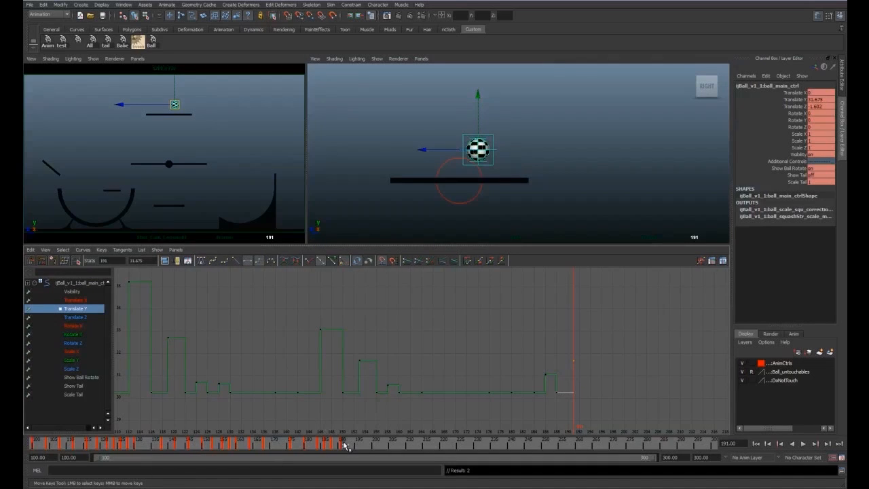
Isolate the Translate Z curve and adjust the frame 191 key to -1.378
left_click(77, 319)
key("a")
middle_click_drag(600, 366, 423, 345, "alt")
scroll(425, 349, "up", 1)
left_click_drag(506, 341, 523, 361)
middle_click_drag(514, 366, 515, 361, "shift")
Advance to frame 194 and set a key on all of the ball's controls
key("alt+period")
key("alt+period")
key("alt+period")
left_click(151, 42)
key("s")
Set the main control's Translate Y key at frame 194 to 30.246 so the ball lands on the platform
left_click(491, 152)
left_click(76, 309)
key("a")
middle_click_drag(522, 398, 415, 353, "alt")
left_click_drag(566, 330, 581, 346)
left_click_drag(151, 261, 107, 140)
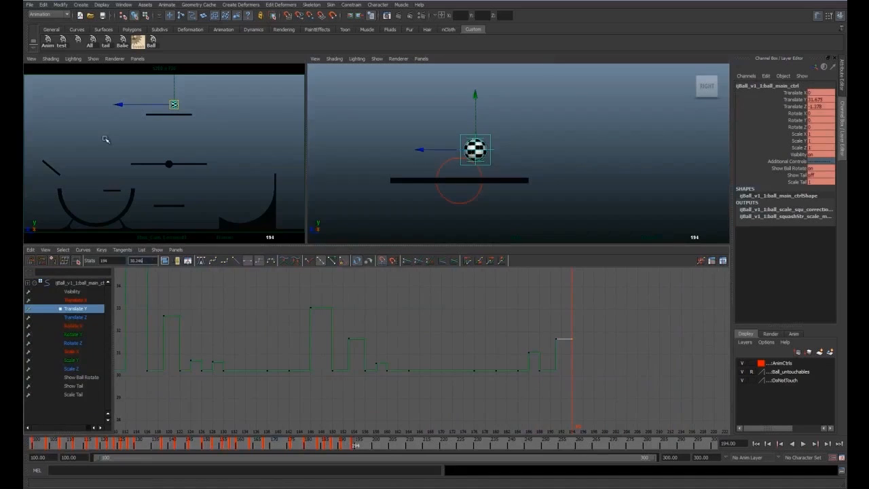
type("30.246")
key("Return")
Isolate the main control's Translate Z curve and lower the frame 194 key to about -3
left_click(495, 165)
left_click(483, 165)
left_click(76, 317)
middle_click_drag(685, 360, 685, 377, "shift")
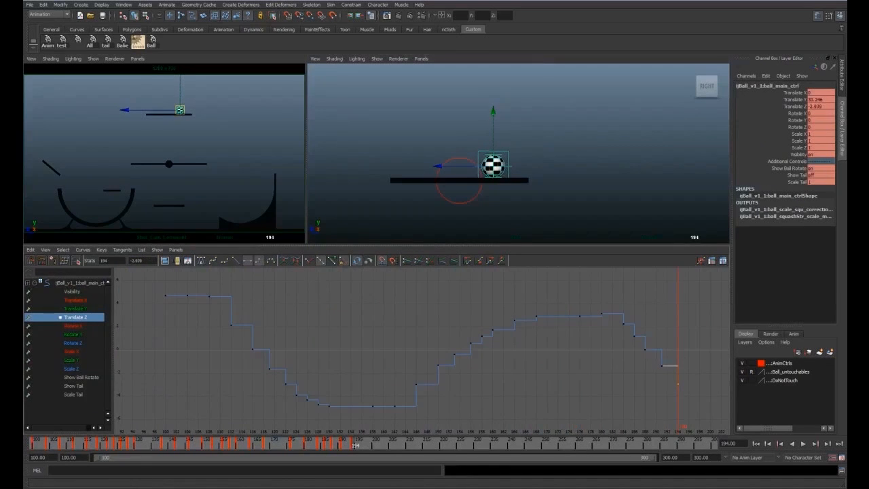
Consult the planning sketch, then squash the ball at frame 194 with the tip control and key the pose
key("alt+Tab")
key("alt+Tab")
mouse_move(360, 441)
left_mouse_down()
mouse_move(223, 419)
mouse_move(356, 441)
left_mouse_up()
left_click(493, 152)
left_click_drag(497, 114, 496, 125)
key("s")
key("q")
Key all ball controls at frame 202 and reset the squash tip control's Translate Y to 0
mouse_move(371, 445)
left_mouse_down()
mouse_move(341, 442)
mouse_move(382, 446)
left_mouse_up()
key("alt+Tab")
key("alt+Tab")
left_click(152, 45)
key("s")
left_click(479, 143)
left_click(820, 100)
type("0")
Raise the ball off the platform at frame 202 to Translate Y 38.42 and Translate Z -7.843, and key it
left_click(481, 142)
left_click_drag(471, 142, 507, 87)
key("s")
Key the ball at frame 212 and lower it from its high arc toward the middle platform
left_click_drag(372, 445, 380, 441)
key("q")
scroll(507, 97, "down", 1)
middle_click_drag(507, 96, 505, 72, "alt")
left_click_drag(383, 445, 415, 446)
key("w")
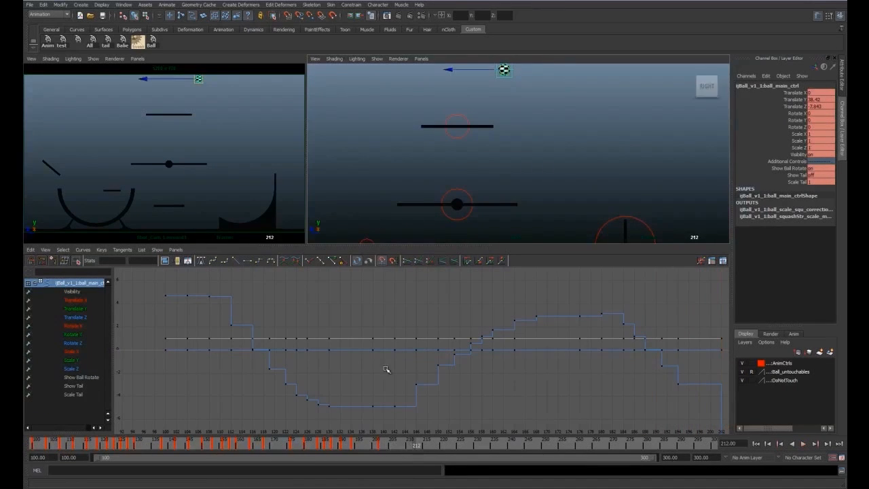
key("s")
key("q")
middle_click_drag(510, 65, 511, 93, "alt")
left_click(512, 92)
key("w")
left_click_drag(506, 69, 509, 193)
Fine-tune the ball's landing on the far end of the middle platform, to Translate Y 17.259
middle_click_drag(510, 194, 511, 126, "alt")
scroll(512, 136, "up", 4)
left_click_drag(478, 157, 497, 156)
left_click_drag(519, 99, 520, 103)
left_click_drag(464, 157, 466, 159)
Check the planning sketch, then isolate the Translate Z curve and raise the frame 202 key to -6.021
key("alt+Tab")
left_click(670, 29)
scroll(504, 95, "down", 4)
middle_click_drag(505, 91, 510, 130, "alt")
key("q")
left_click(75, 317)
key("f")
left_click_drag(403, 446, 384, 447)
left_click_drag(551, 369, 569, 387)
key("w")
middle_click_drag(560, 385, 560, 370)
Play back the blocked bounces and scrub the start in the enlarged camera view to judge the timing
left_click_drag(389, 447, 399, 446)
key("alt+v")
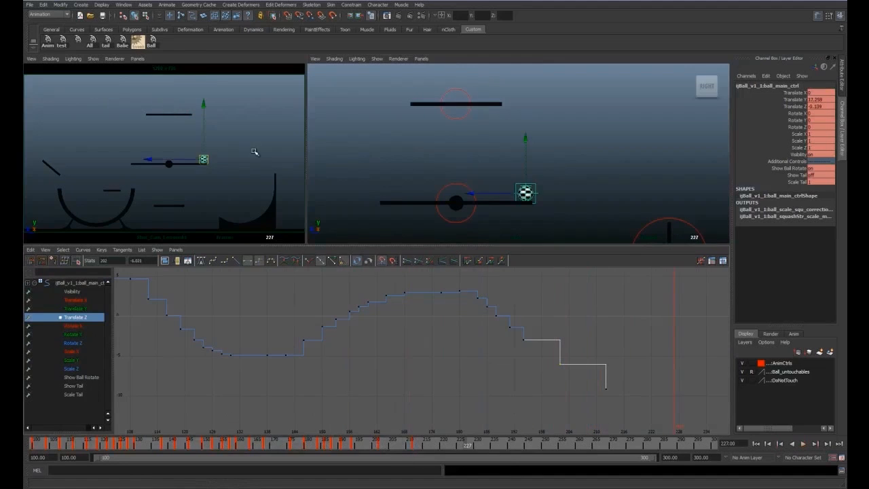
key("space")
key("alt+v")
key("space")
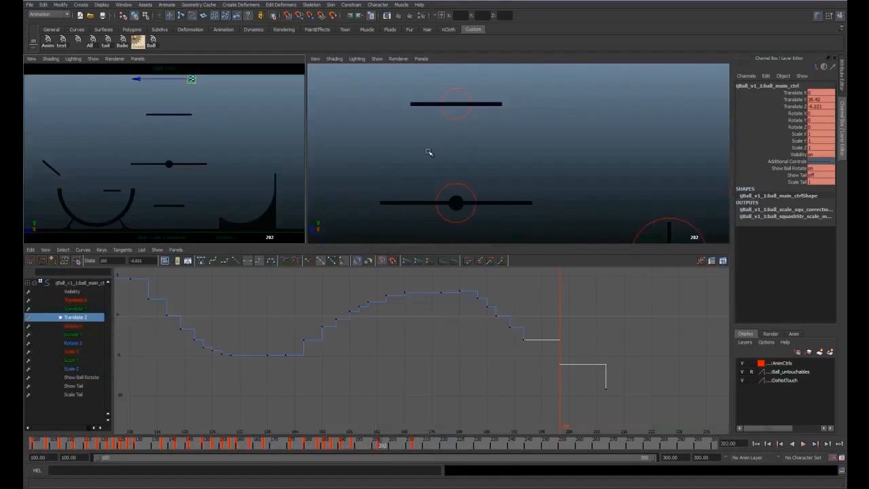
key("alt+v")
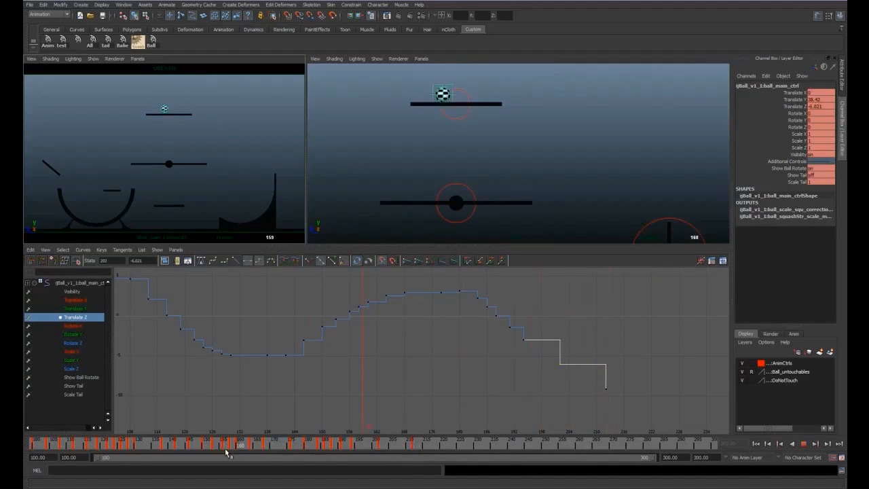
key("alt+v")
key("space")
key("q")
mouse_move(39, 446)
left_mouse_down()
mouse_move(70, 442)
mouse_move(41, 449)
mouse_move(53, 450)
left_mouse_up()
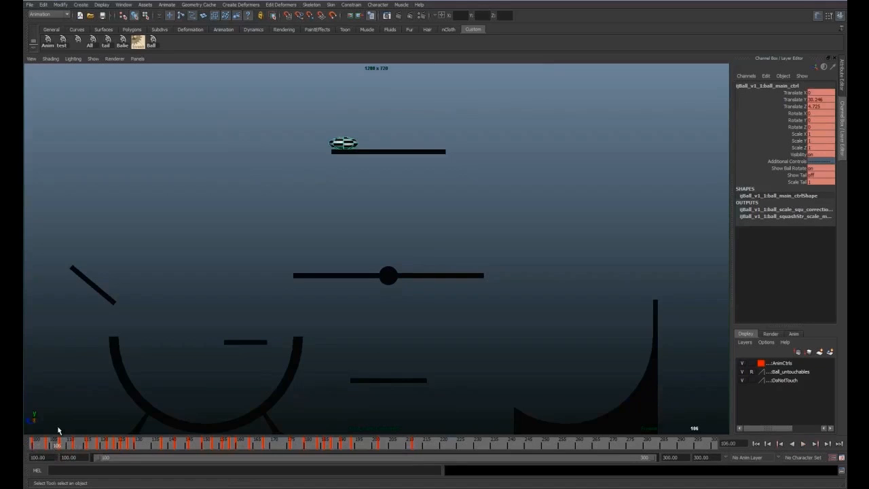
Study the Lesson 03 planning sketch for squash and stretch poses, and compare it with the first bounce's frames
key("alt+Tab")
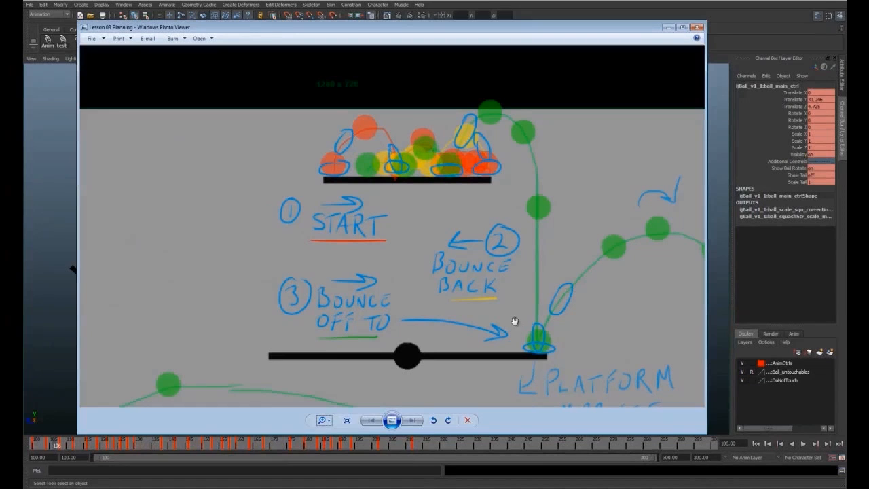
mouse_move(516, 355)
left_mouse_down()
mouse_move(477, 305)
mouse_move(319, 171)
mouse_move(418, 252)
mouse_move(448, 258)
mouse_move(384, 302)
left_mouse_up()
left_click_drag(511, 159, 448, 230)
mouse_move(533, 270)
left_mouse_down()
mouse_move(518, 250)
mouse_move(526, 243)
left_mouse_up()
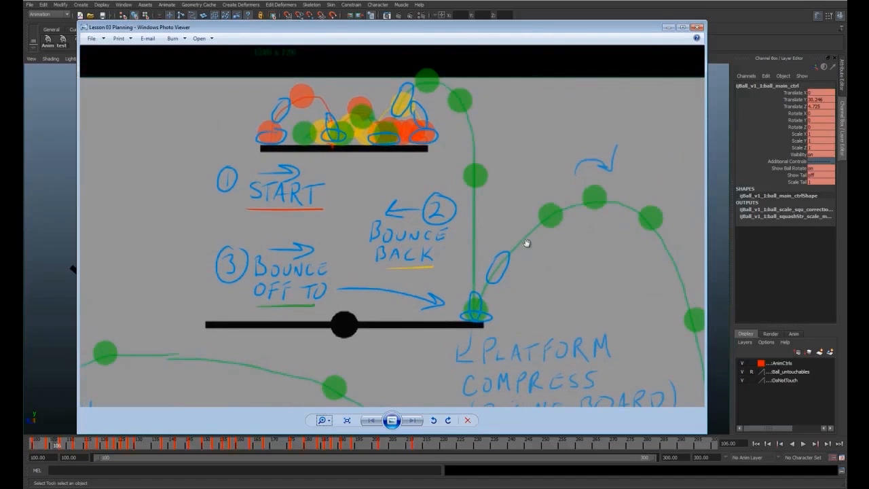
left_click(661, 17)
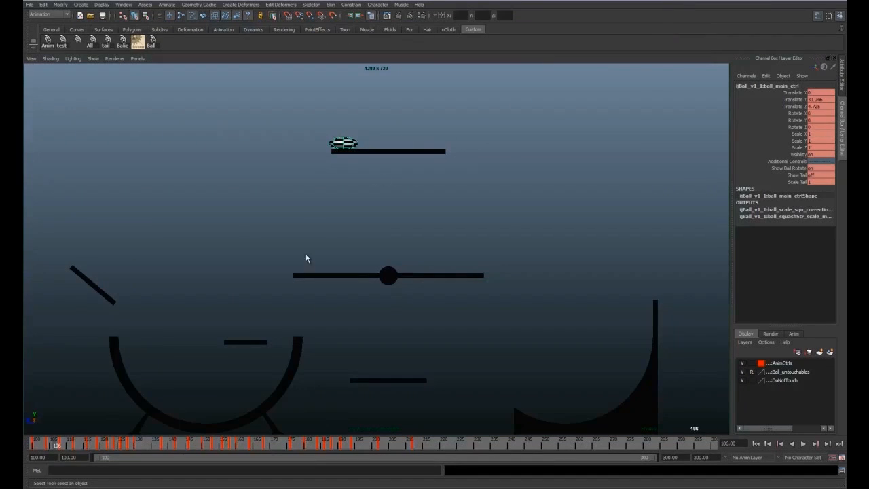
mouse_move(59, 447)
left_mouse_down()
mouse_move(33, 446)
mouse_move(50, 448)
left_mouse_up()
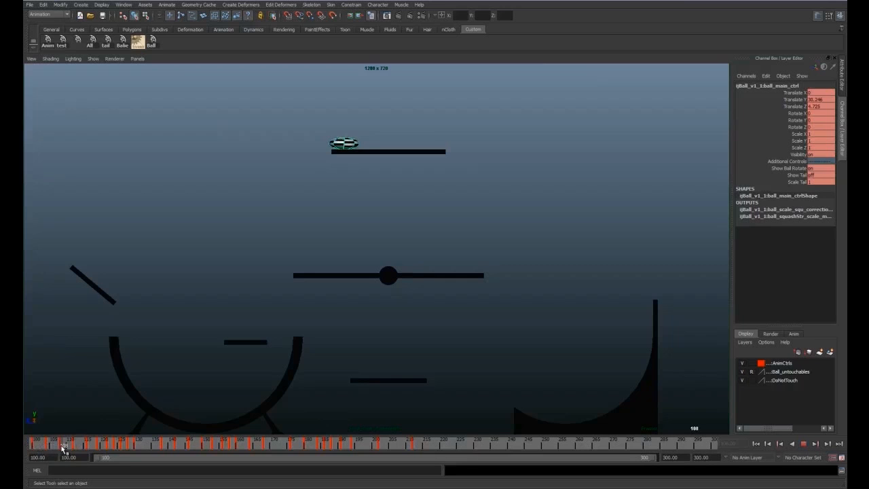
left_click_drag(66, 450, 72, 447)
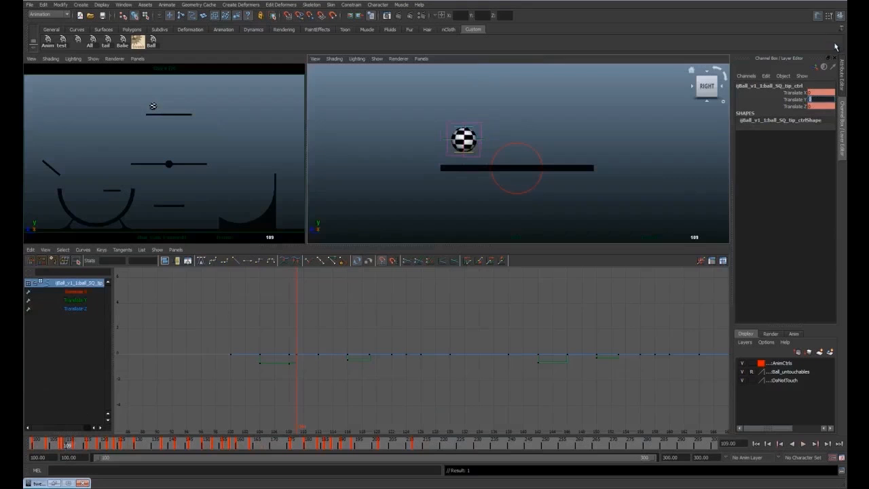
Stretch the ball at frame 109 by raising its squash tip control
left_click(73, 308)
key("f")
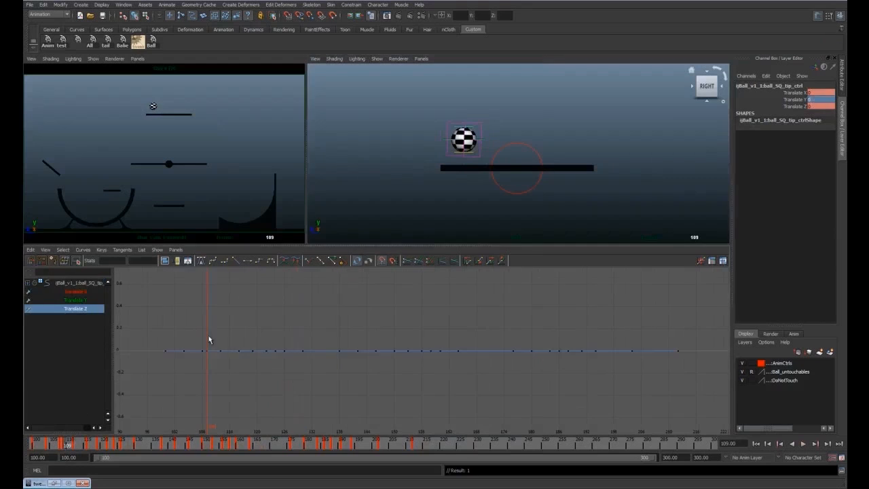
left_click(483, 141)
left_click(85, 315)
key("f")
left_click(474, 125)
key("w")
left_click_drag(468, 80, 468, 71)
Try to tilt the stretched ball at frame 111 to about 17 in Rotate Y
left_click_drag(63, 444, 74, 447)
left_click(479, 131)
key("e")
left_click_drag(518, 93, 528, 106)
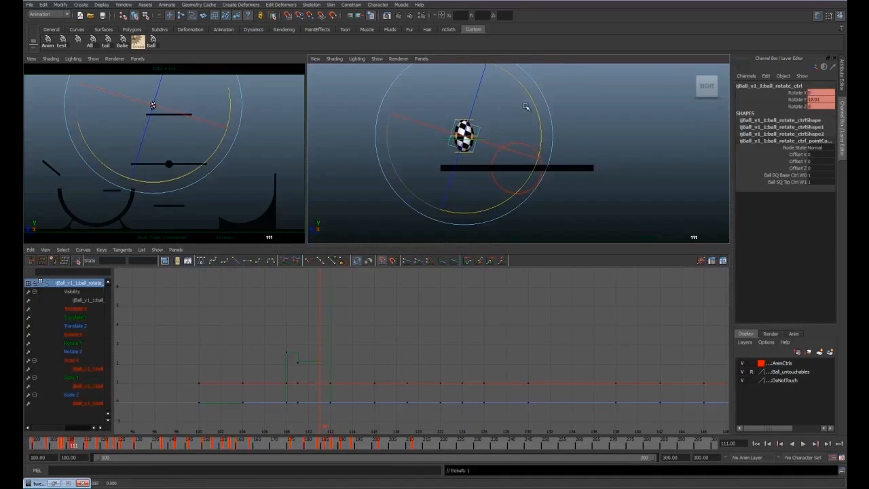
Lean the stretched ball at frame 109 toward its travel by moving the tip control to Translate Z -0.404
left_click(470, 122)
key("w")
left_click_drag(432, 120, 438, 121)
key("ctrl+z")
left_click_drag(74, 448, 67, 446)
left_click_drag(427, 120, 431, 120)
Play and scrub through the first hop to check the stretched takeoff and the landing frames
left_click_drag(66, 445, 54, 444)
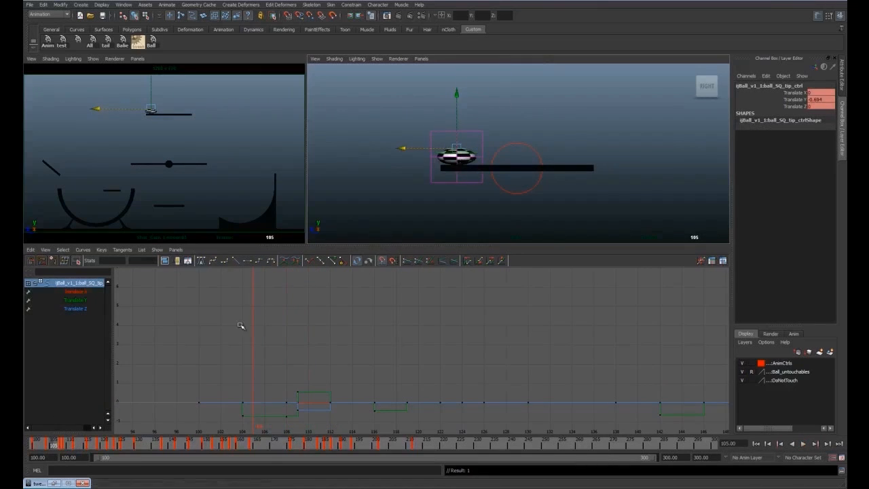
key("alt+v")
key("alt+v")
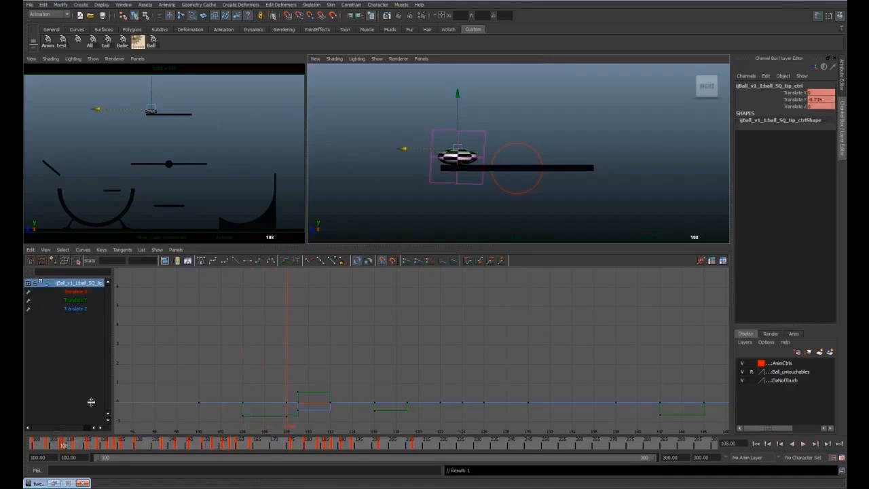
left_click_drag(64, 444, 67, 444)
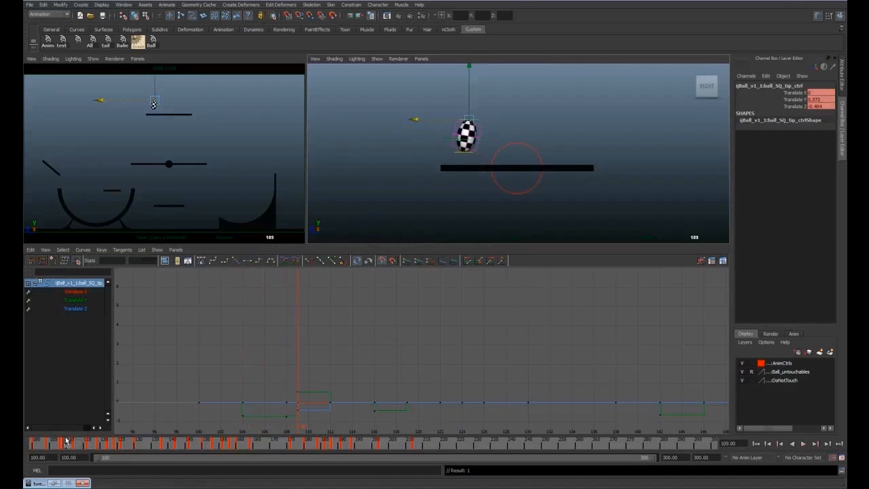
key("alt+v")
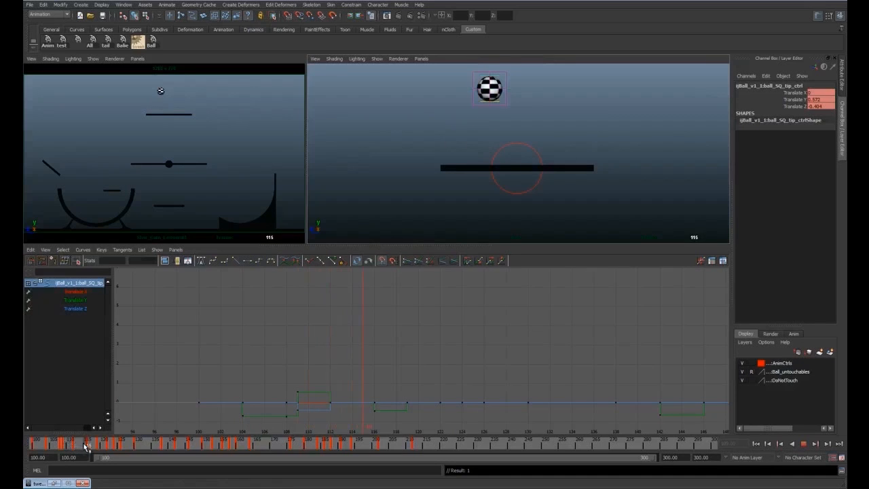
mouse_move(88, 448)
left_mouse_down()
mouse_move(72, 448)
mouse_move(87, 447)
left_mouse_up()
left_click(91, 442)
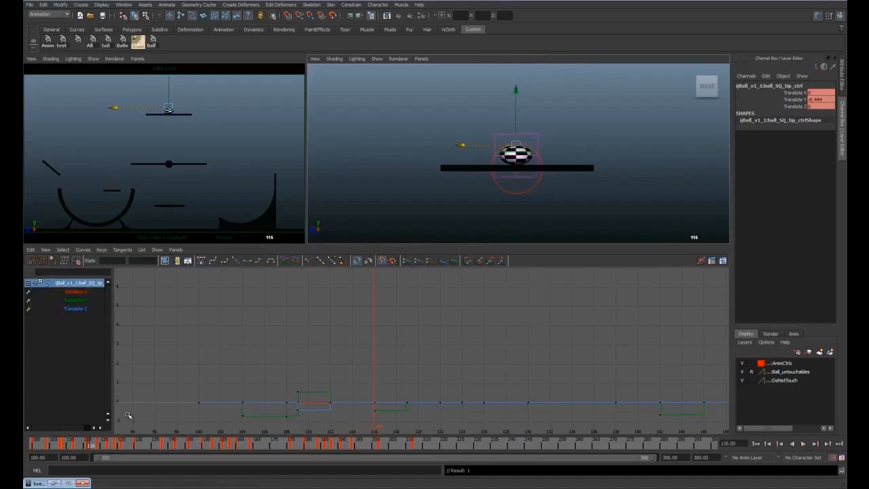
Stretch and lean the ball just before landing at frame 115, with the tip control at Translate Y 0.7 and Translate Z 0.404
key("ctrl+a")
left_click(564, 122)
left_click(516, 144)
left_click_drag(516, 143, 511, 130)
mouse_move(87, 447)
left_mouse_down()
mouse_move(71, 445)
mouse_move(87, 446)
left_mouse_up()
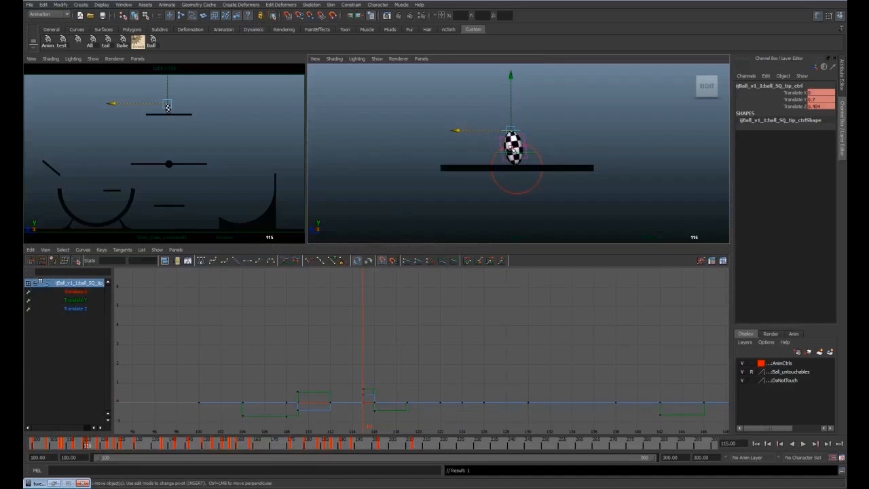
Isolate the tip control's Translate Y curve and reduce the stretch key at frame 115
mouse_move(88, 446)
left_mouse_down()
mouse_move(59, 447)
mouse_move(95, 446)
left_mouse_up()
left_click(72, 300)
key("f")
left_click(286, 310)
Key all ball controls at frame 117, move the ball up and forward off the platform, and isolate Translate Z
left_click(152, 42)
left_click_drag(516, 155, 523, 143)
left_click(77, 317)
key("f")
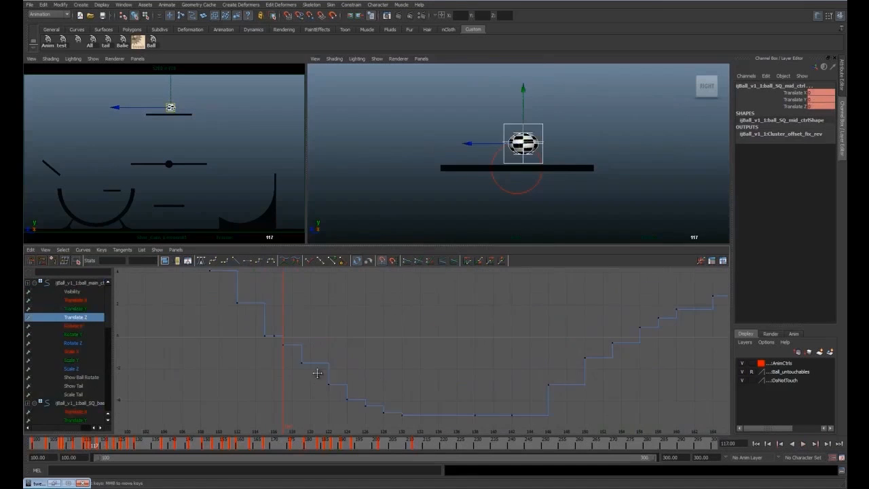
Stretch and lean the ball at frame 117 with the tip control at Translate Y 0.176 and Translate Z -0.202
left_click(545, 134)
left_click(523, 132)
left_click_drag(522, 103, 515, 94)
left_click_drag(468, 127, 472, 127)
left_click(76, 300)
key("f")
left_click_drag(95, 447, 98, 445)
left_click_drag(472, 127, 473, 127)
Play back and scrub the opening bounces repeatedly to review the added stretch poses
left_click(88, 445)
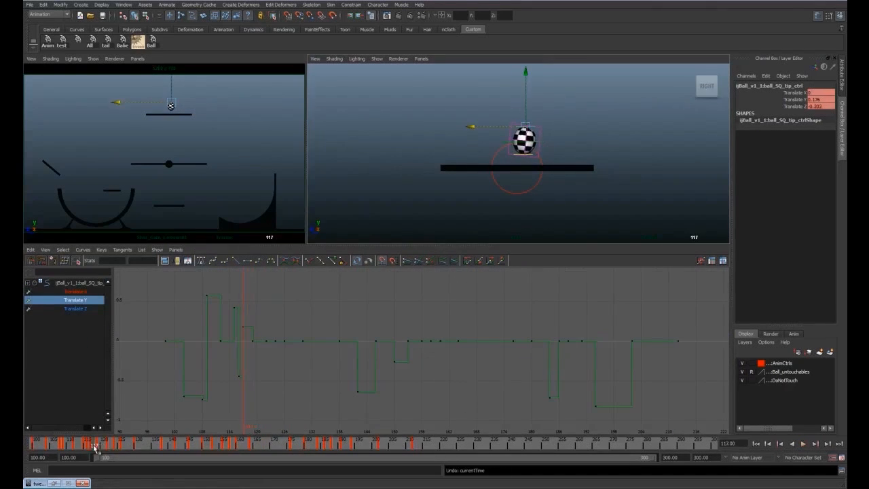
mouse_move(88, 445)
left_mouse_down()
mouse_move(112, 446)
mouse_move(51, 443)
mouse_move(109, 442)
left_mouse_up()
key("alt+v")
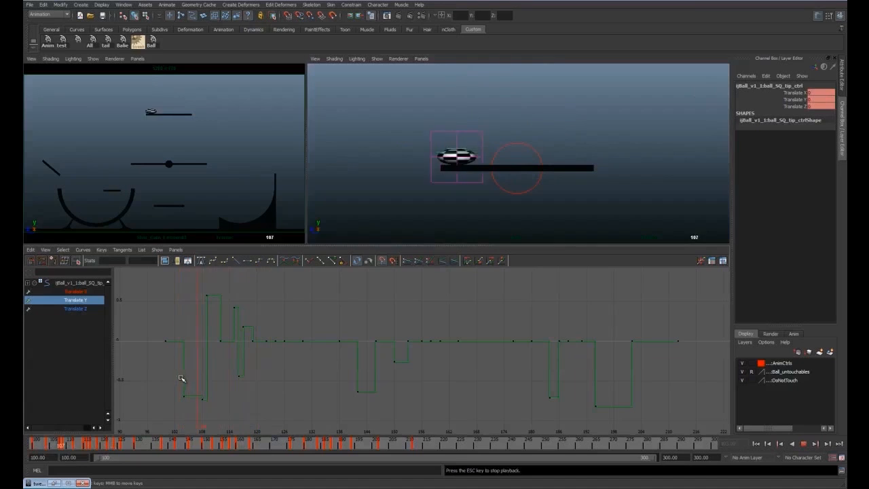
key("Escape")
left_click_drag(134, 444, 32, 444)
key("alt+v")
key("Escape")
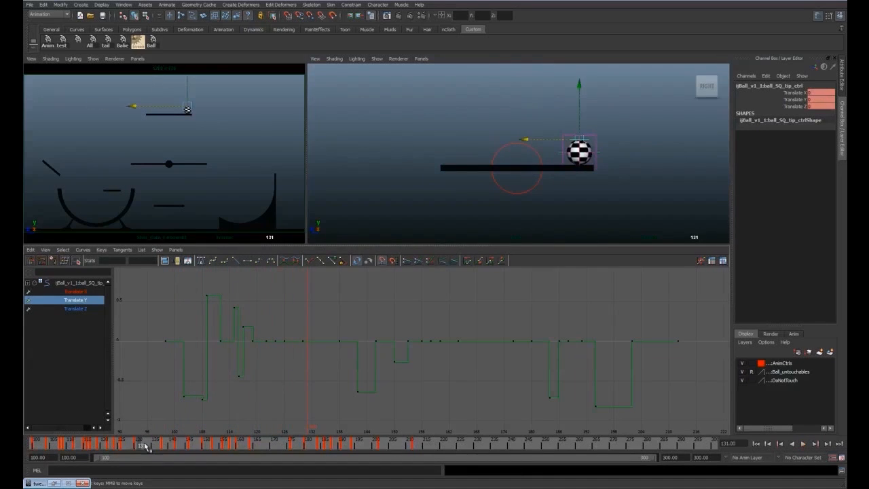
key("alt+v")
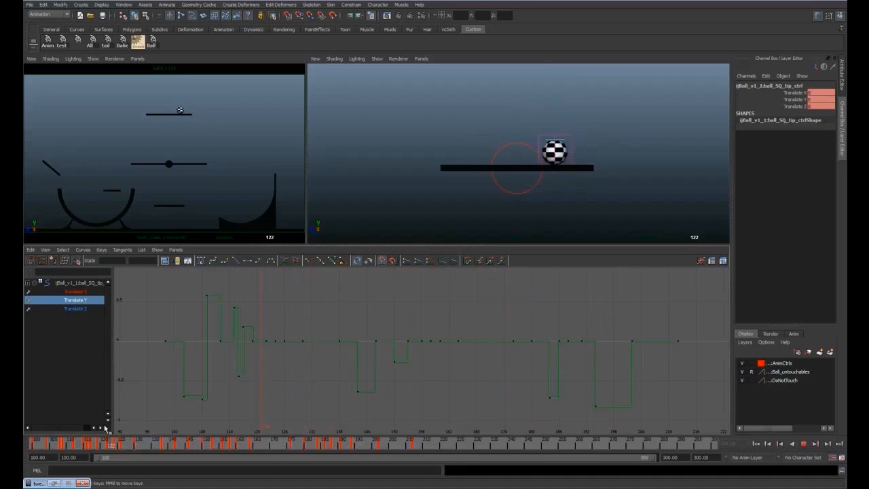
key("Escape")
scroll(490, 116, "down", 3)
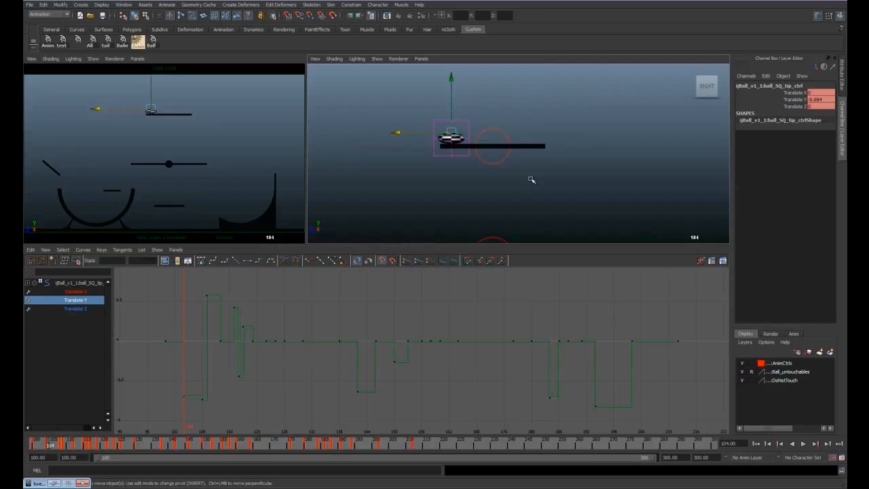
Key all ball controls at frame 121 and raise the tip control to add a slight stretch to the small settling bounce
scroll(488, 217, "up", 2)
left_click_drag(73, 446, 109, 447)
key("ctrl+a")
key("s")
left_click(498, 135)
left_click(497, 134)
key("z")
mouse_move(107, 446)
left_mouse_down()
mouse_move(121, 446)
mouse_move(106, 445)
left_mouse_up()
left_click_drag(488, 106, 489, 99)
key("s")
mouse_move(107, 445)
left_mouse_down()
mouse_move(76, 442)
mouse_move(140, 434)
mouse_move(107, 445)
left_mouse_up()
left_click_drag(486, 103, 487, 98)
key("s")
Isolate the tip control's Translate Y curve and reduce the stretch key at frame 121
left_click(75, 300)
scroll(258, 326, "up", 4)
left_click(258, 323)
key("z")
left_click_drag(252, 307, 262, 329)
middle_click_drag(258, 323, 257, 333)
Lower and key the tip control at frame 122 for a slight squash, soften that key on the curve, and play back
left_click(111, 447)
left_click_drag(489, 77, 489, 80)
key("s")
left_click_drag(259, 367, 270, 382)
middle_click_drag(265, 375, 265, 361)
left_click_drag(110, 445, 153, 446)
key("space")
key("alt+v")
left_click(754, 442)
Stretch and lean the ball at frame 143 with the tip control at Translate Y 0.702 and Translate Z 0.422
left_click_drag(155, 449, 182, 446)
key("space")
left_click(360, 224)
left_click(522, 138)
left_click_drag(513, 113, 513, 97)
left_click_drag(493, 125, 489, 126)
left_click(75, 300)
key("f")
middle_click_drag(419, 294, 419, 299)
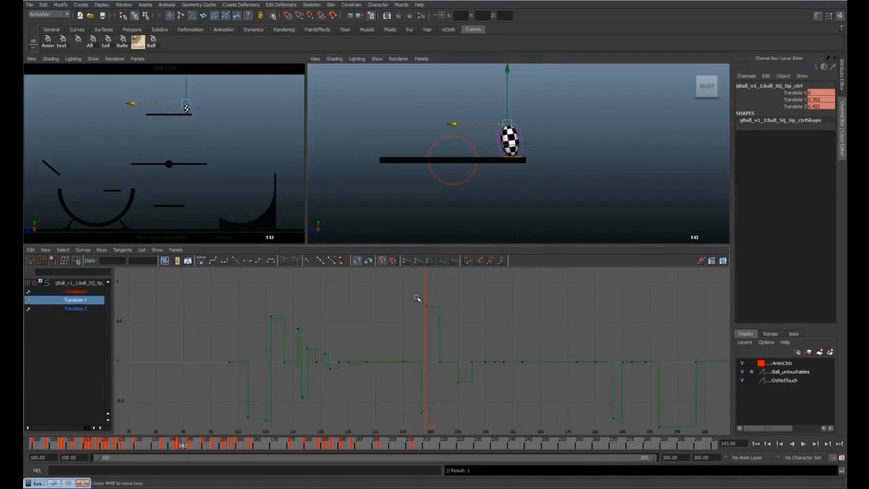
Isolate the main control's Translate Y curve and set its key at frame 143 to about 31.3
left_click(523, 145)
left_click(75, 308)
key("f")
left_click(364, 334)
middle_click_drag(330, 357, 327, 339)
left_click(179, 446)
left_click(182, 446)
mouse_move(182, 446)
left_mouse_down()
mouse_move(195, 447)
mouse_move(182, 446)
left_mouse_up()
middle_click_drag(288, 349, 287, 356)
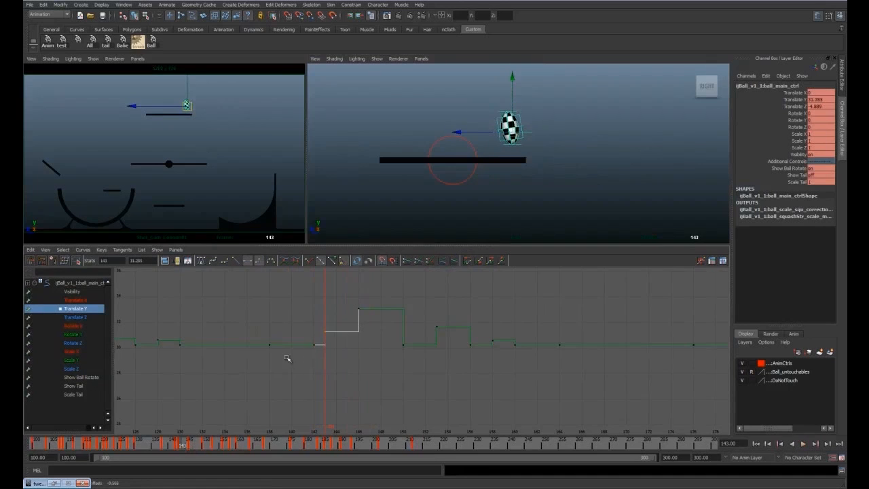
Isolate the main control's Translate Z curve and nudge the ball forward at the frame 143 takeoff key
left_click(75, 317)
key("f")
left_click(352, 346)
middle_click_drag(352, 346, 352, 341)
Play back and scrub the top-platform bounces repeatedly to review the pause and takeoff timing
key("space")
mouse_move(180, 446)
left_mouse_down()
mouse_move(163, 446)
mouse_move(172, 447)
left_mouse_up()
key("alt+v")
left_click(167, 447)
key("space")
left_click(513, 132)
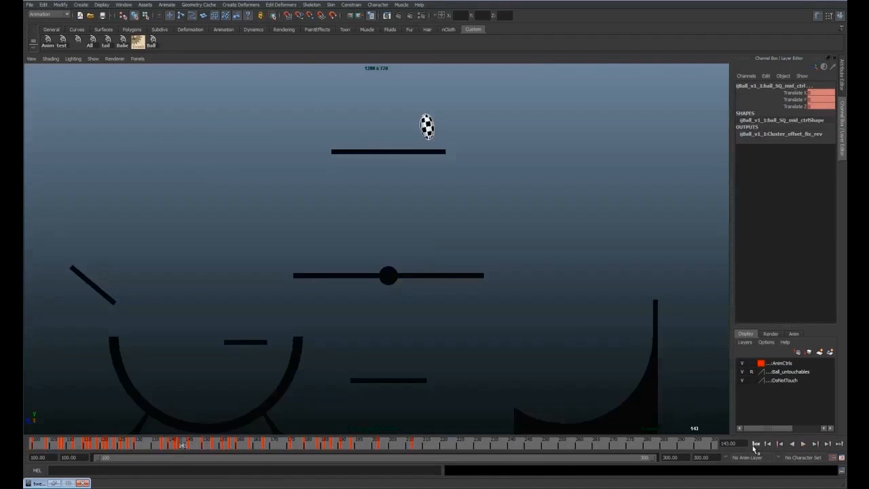
left_click(755, 444)
key("alt+v")
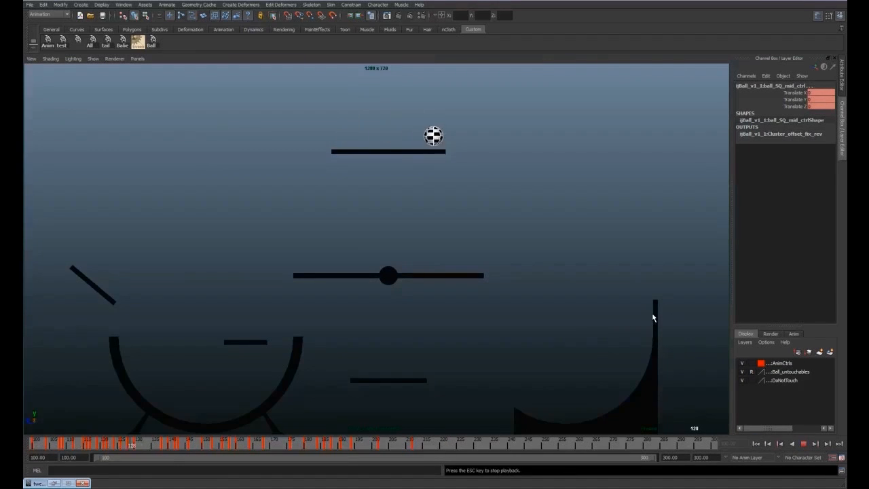
key("alt+v")
left_click_drag(246, 442, 136, 439)
key("alt+v")
key("alt+v")
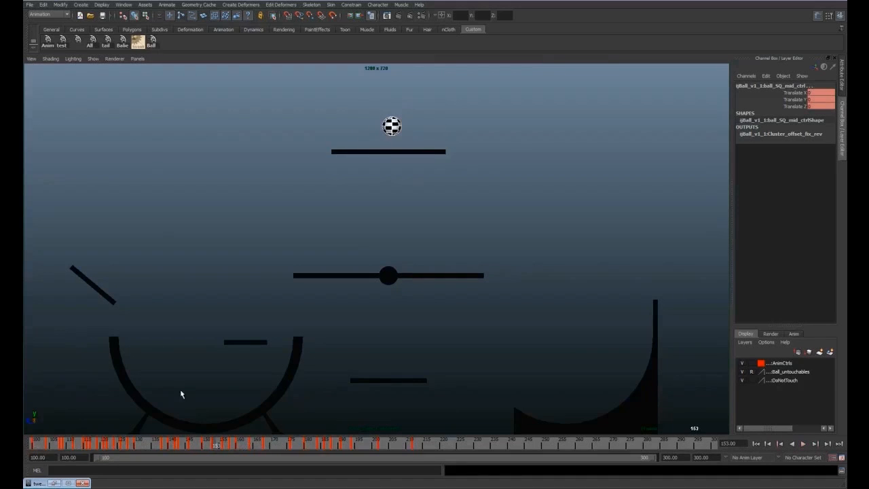
left_click(150, 445)
key("alt+v")
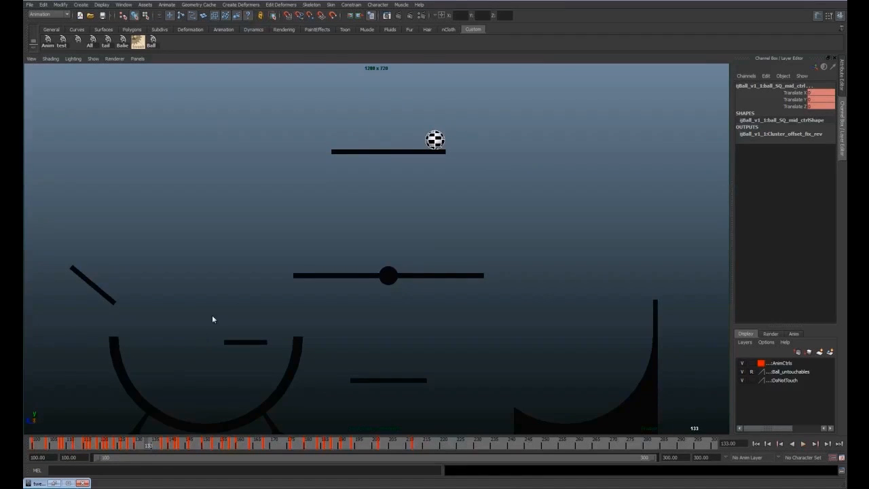
Shift all ball keys from frame 138 onward 4 frames later and play back the new timing
key("space")
key("alt+v")
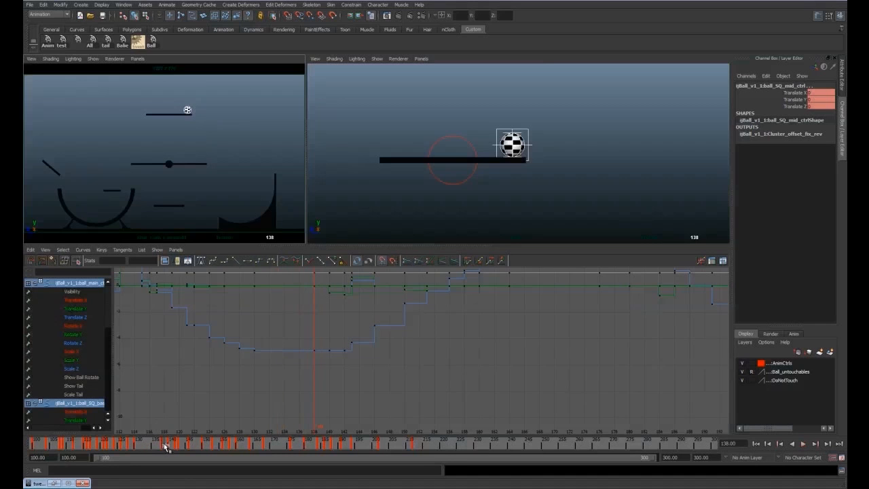
left_click_drag(166, 446, 442, 459, "shift")
left_click_drag(304, 448, 317, 452)
key("space")
left_click(756, 444)
left_click(644, 233)
key("alt+v")
key("alt+v")
key("space")
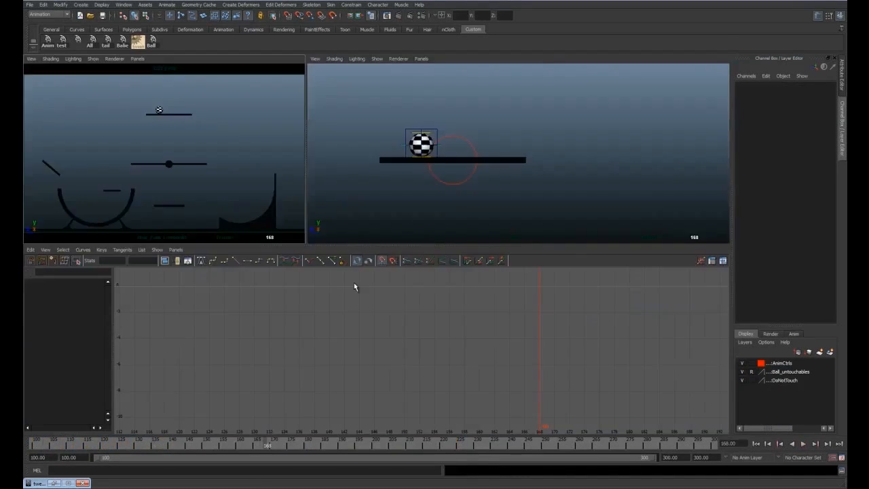
Select all ball controls, shift their keys from frame 142 onward another 4 frames later, and play back
left_click(150, 43)
left_click_drag(179, 446, 483, 446, "shift")
left_click_drag(332, 446, 345, 448)
key("space")
key("alt+v")
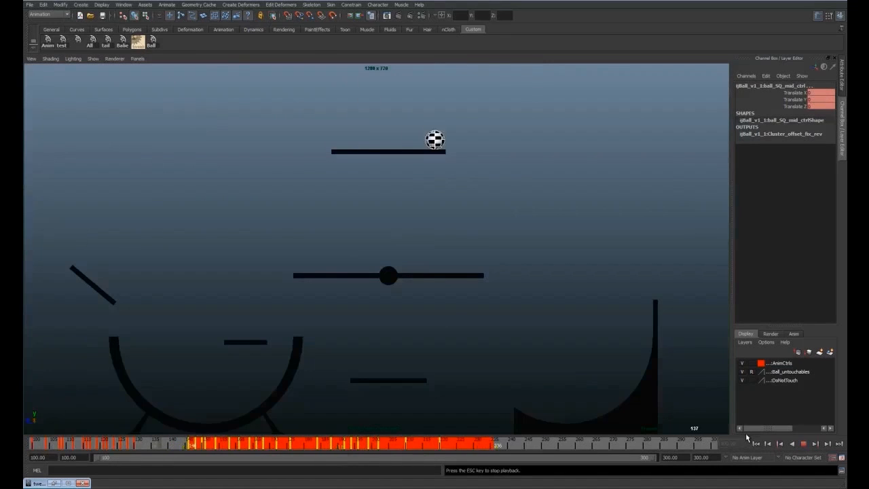
key("space")
left_click(547, 442)
Stretch and lean the ball at frame 157 with the tip control and isolate its Translate Y curve
mouse_move(225, 446)
left_mouse_down()
mouse_move(265, 454)
mouse_move(233, 449)
left_mouse_up()
key("space")
left_click(228, 446)
left_click(231, 448)
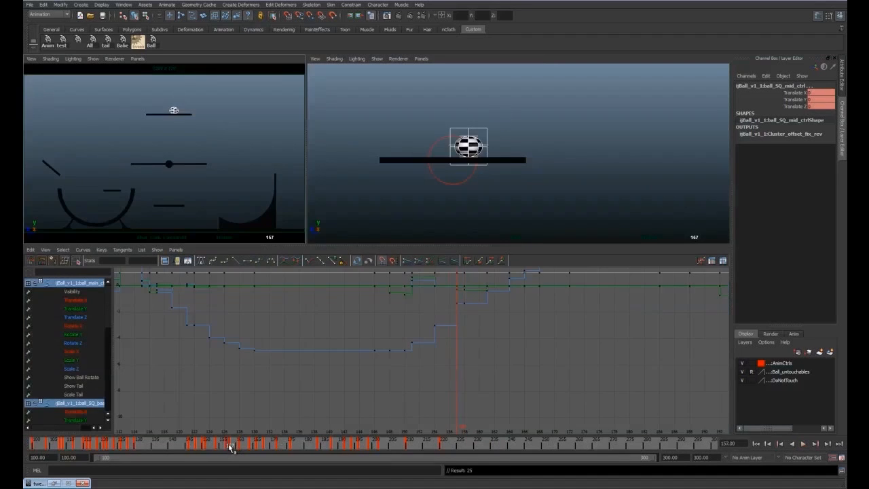
left_click(481, 138)
mouse_move(468, 129)
left_mouse_down()
mouse_move(468, 118)
mouse_move(462, 126)
left_mouse_up()
left_click(75, 300)
key("a")
Move the ball up off the platform and forward at frame 159
mouse_move(231, 447)
left_mouse_down()
mouse_move(216, 448)
mouse_move(236, 448)
left_mouse_up()
key("space")
key("space")
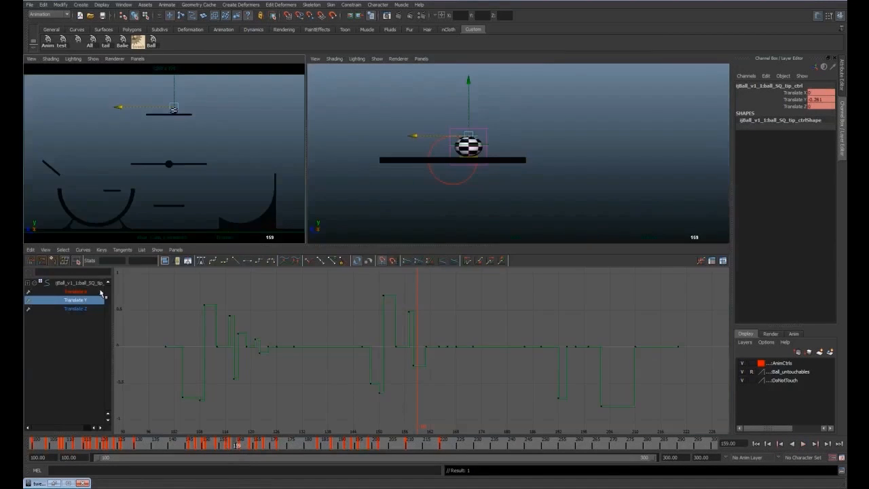
left_click(489, 141)
left_click(54, 483)
left_click_drag(490, 141, 467, 123)
left_click(563, 76)
left_click(638, 47)
Stretch and lean the ball at frame 159 with the tip control at Translate Y 0.178 and Translate Z 0.246
left_click(470, 129)
left_click_drag(459, 124, 454, 124)
key("space")
left_click_drag(240, 450, 237, 454)
key("space")
left_click(80, 298)
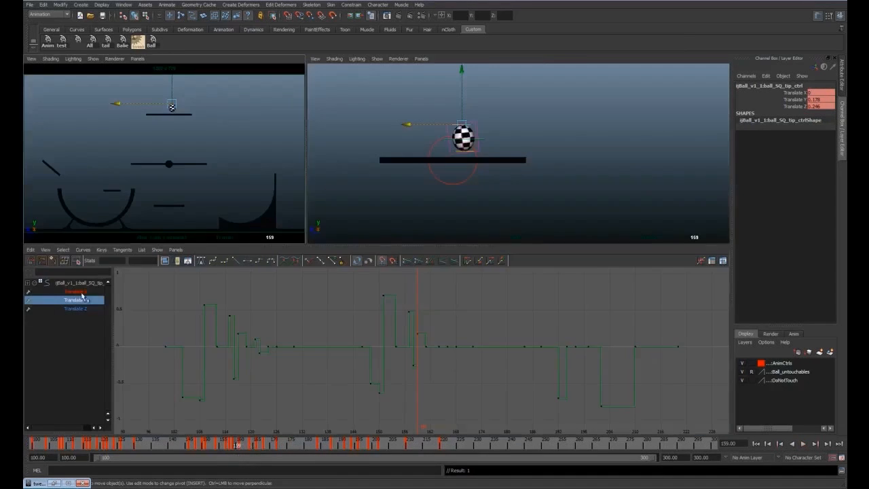
Isolate the main control's Translate Z curve, select its takeoff key, and scrub and play the bounce around frame 159
key("q")
left_click(480, 140)
left_click(76, 308)
key("f")
key("w")
right_click_drag(435, 327, 462, 327, "alt")
left_click_drag(402, 297, 410, 318)
key("space")
mouse_move(237, 445)
left_mouse_down()
mouse_move(246, 444)
mouse_move(190, 446)
mouse_move(246, 450)
left_mouse_up()
key("alt+v")
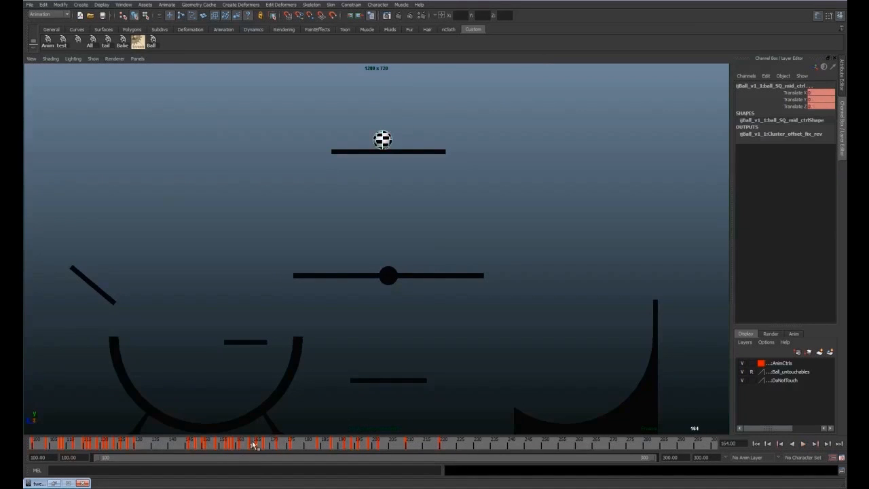
Set the tip control's Translate Y to about 0.116 at frame 163 for a small stretch and play back
key("space")
left_click(454, 138)
key("f")
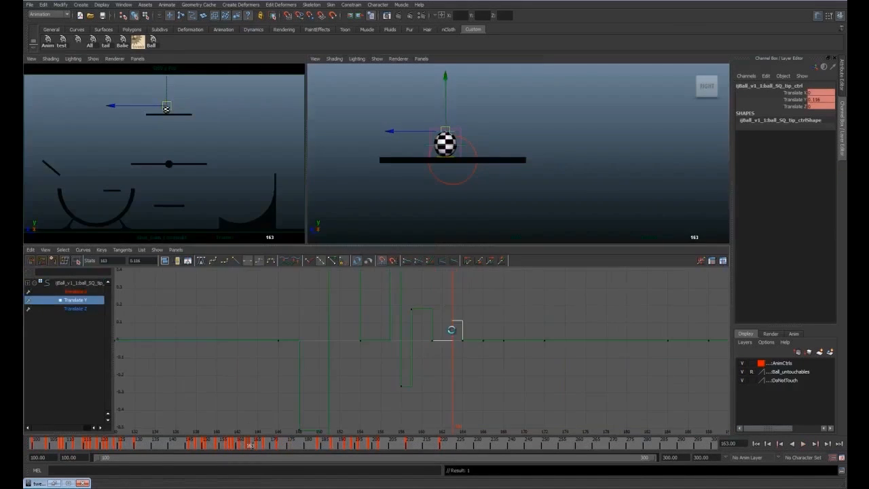
key("space")
key("alt+v")
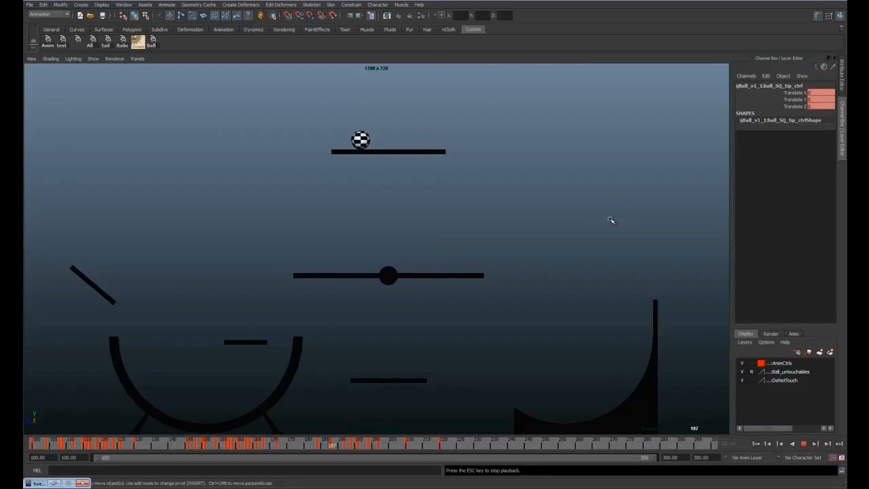
Set the tip control's Translate Y to -0.326 at frame 192, and to 0.17 with Translate Z -0.246 at frame 193
left_click(296, 443)
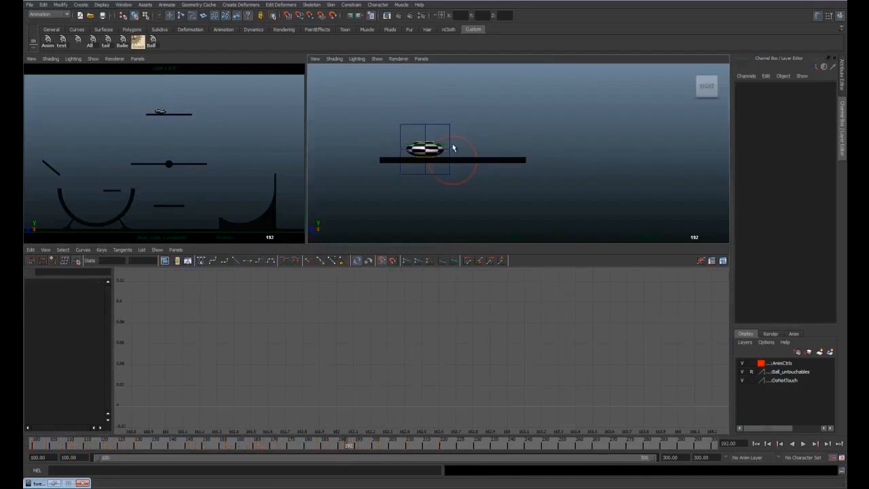
left_click(453, 145)
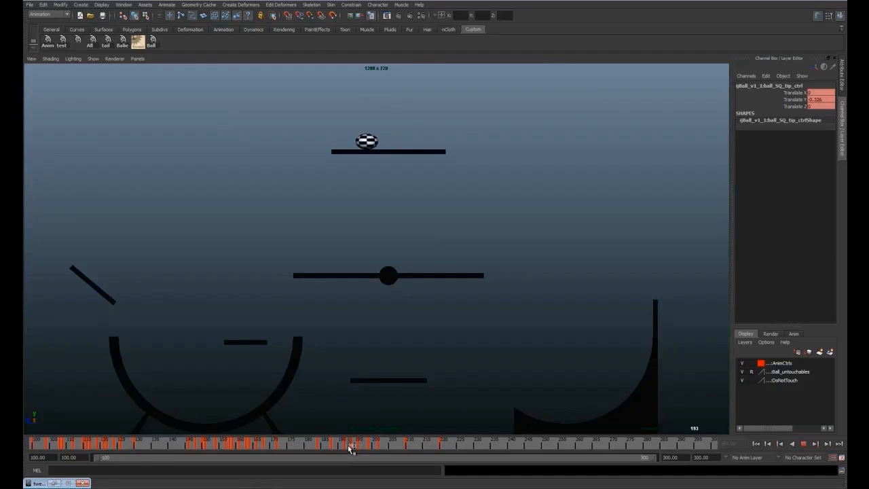
left_click(138, 41)
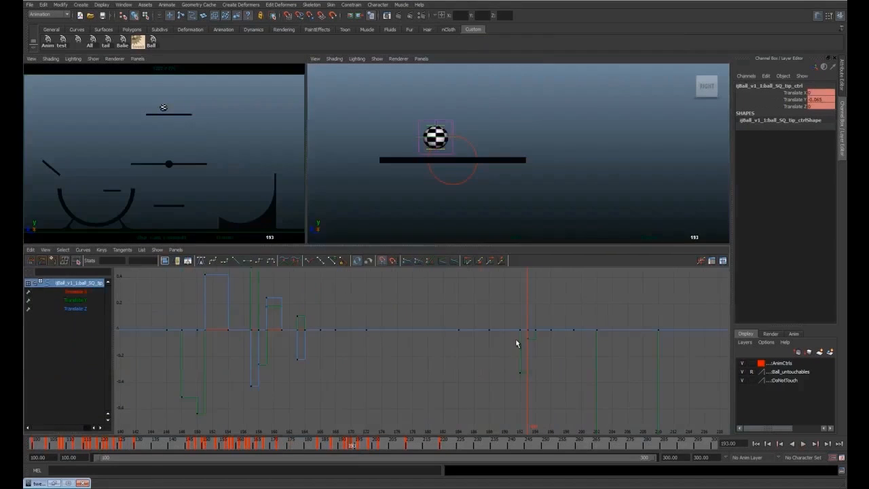
key("w")
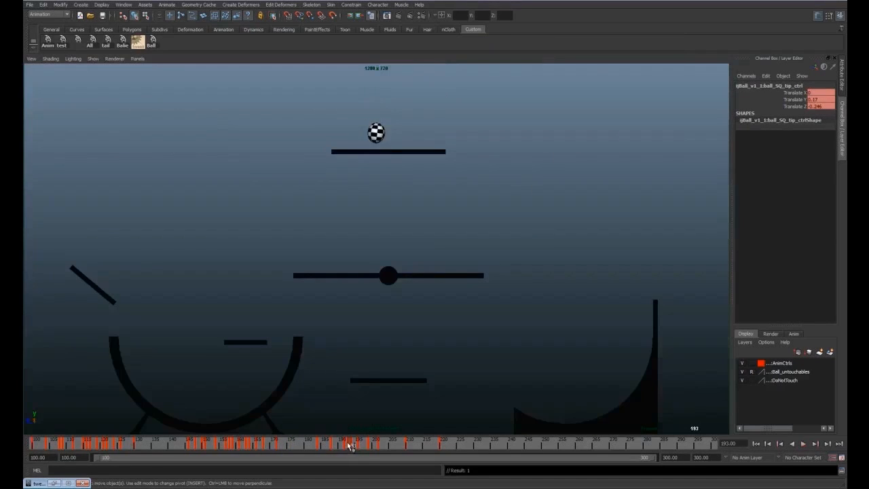
left_click_drag(350, 445, 361, 445)
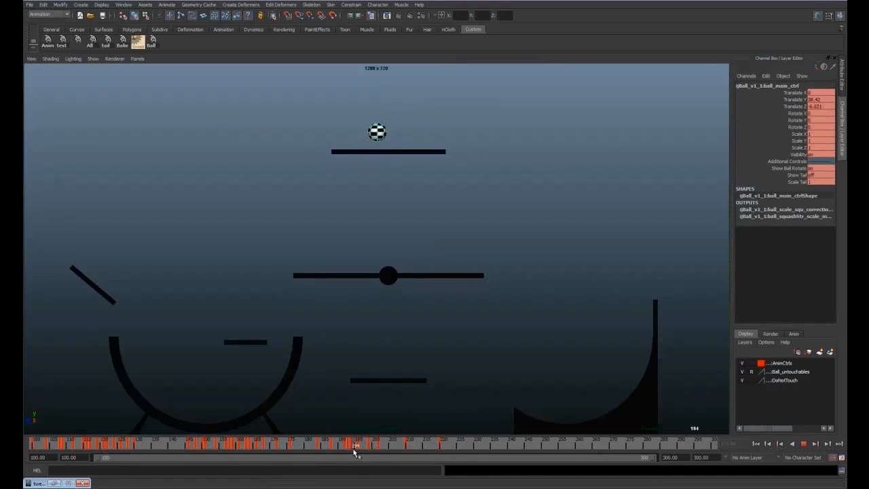
Isolate the main control's Translate Y curve and lower its key around frame 195
left_click_drag(356, 454, 353, 450)
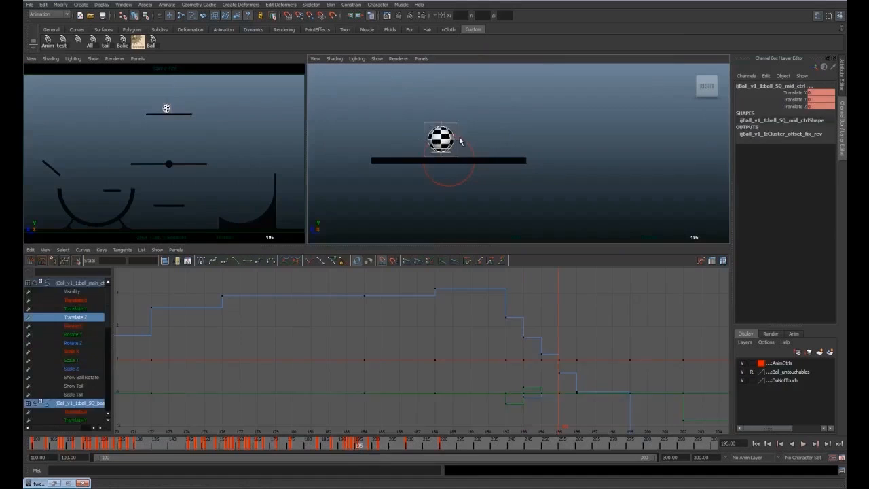
left_click(75, 317)
left_click(75, 308)
key("w")
middle_click_drag(436, 340, 441, 347)
Isolate the tip control's Translate Y curve, lower its landing key to squash the ball around frame 196, and play back
left_click(441, 131)
key("w")
left_click(76, 300)
key("f")
middle_click_drag(484, 322, 417, 326, "alt")
scroll(465, 326, "up", 2)
left_click(463, 326)
middle_click_drag(461, 340, 448, 361)
key("period")
left_click(468, 326)
key("alt+v")
key("Escape")
mouse_move(363, 446)
left_mouse_down()
mouse_move(355, 452)
mouse_move(363, 453)
left_mouse_up()
Isolate the main control's Translate Z curve, adjust its key at frame 195 to about 0.08, and play back the bounce
left_click(75, 308)
key("a")
middle_click_drag(455, 358, 308, 359, "alt")
key("Up")
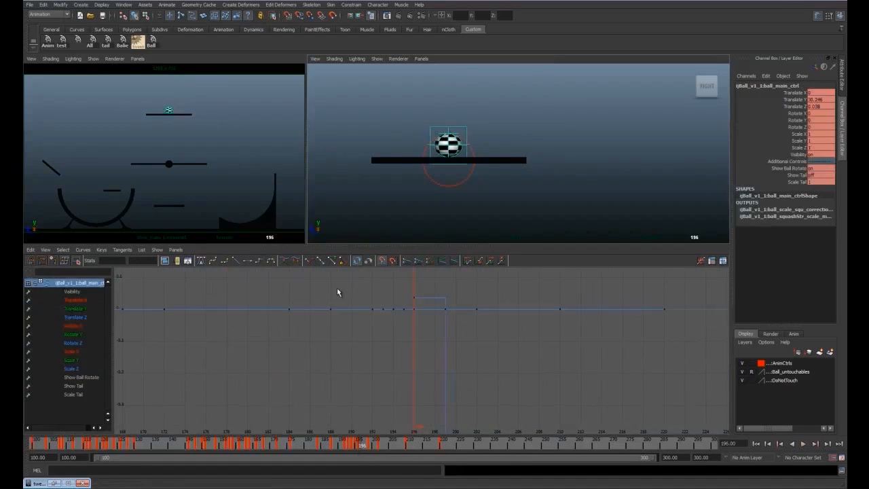
key("f")
key("alt+v")
key("space")
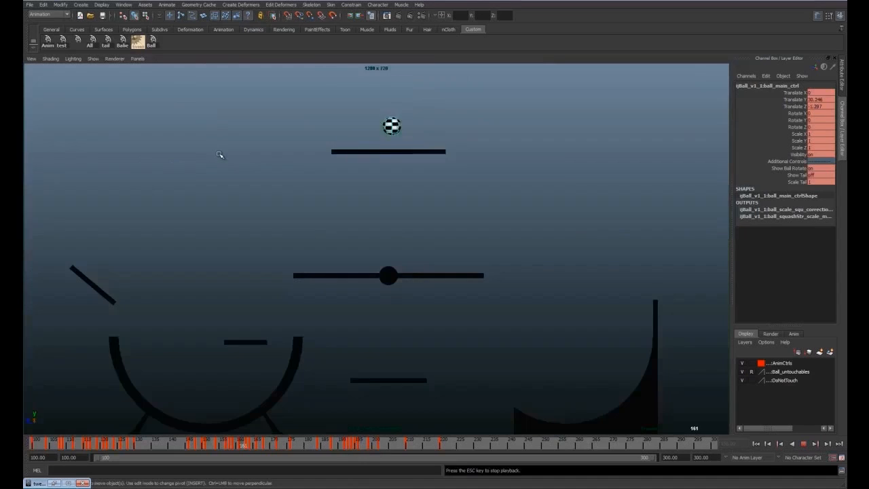
key("space")
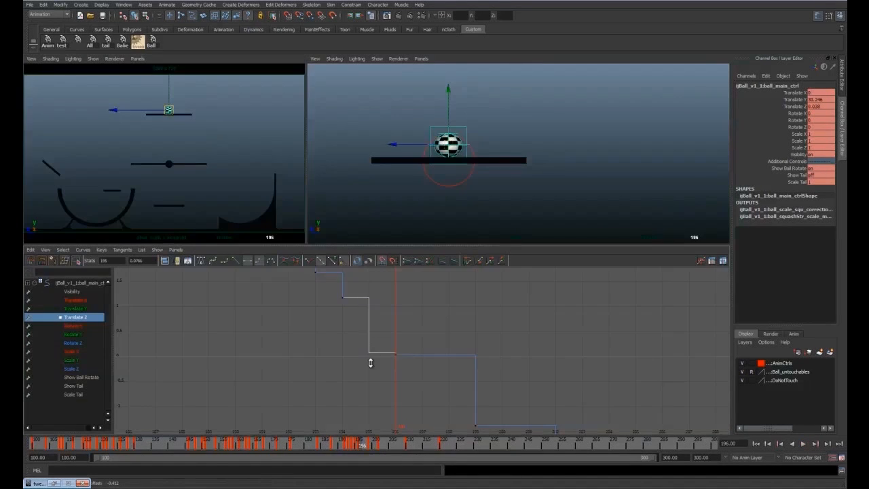
Play back the landing and undo the last keyframe edits on the main control
key("alt+v")
key("ctrl+z")
key("space")
key("ctrl+z")
Set the main control's Translate Z key at frame 194 to 1.178 and play back the bounce
key("space")
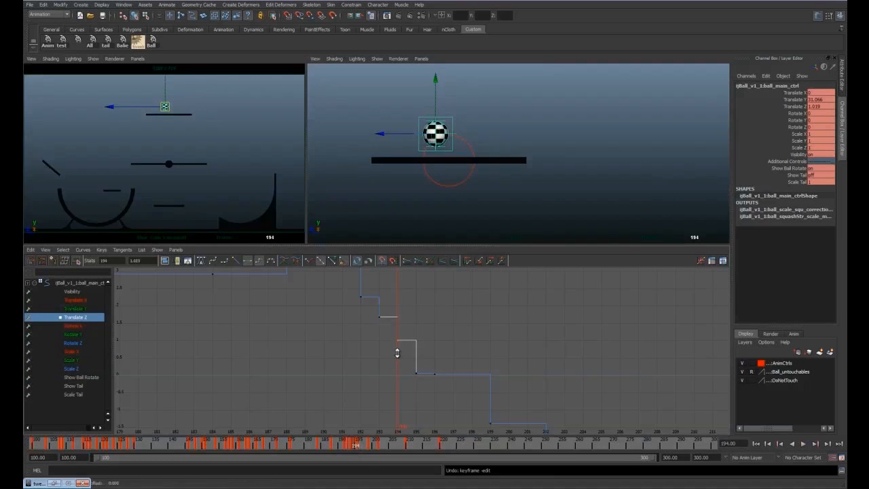
key("space")
key("alt+v")
key("space")
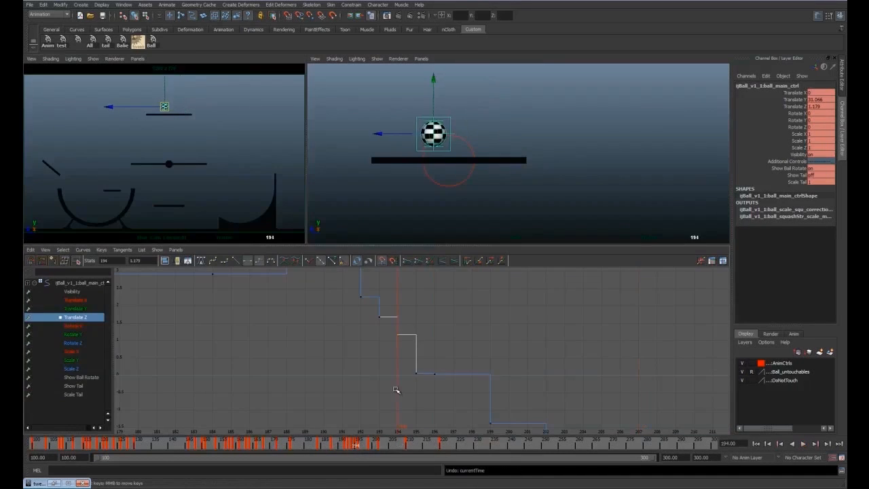
Select all of the ball's controls and delete their keys around frame 195
left_click(335, 445)
key("ctrl+z")
key("space")
key("space")
left_click(90, 42)
right_click(356, 453)
left_click(372, 358)
Move to the end of the last bounce and set the squash tip control's Translate Y to 0
left_click_drag(350, 450, 420, 450)
left_click(448, 134)
left_click(820, 99)
type("0")
key("Return")
left_click(519, 96)
key("space")
Adjust the ball's tip control pose around frame 202 and play back the bounce
key("space")
left_click(468, 144)
left_click(89, 42)
left_click_drag(377, 450, 381, 450)
left_click(489, 87)
left_click(486, 139)
left_click(378, 449)
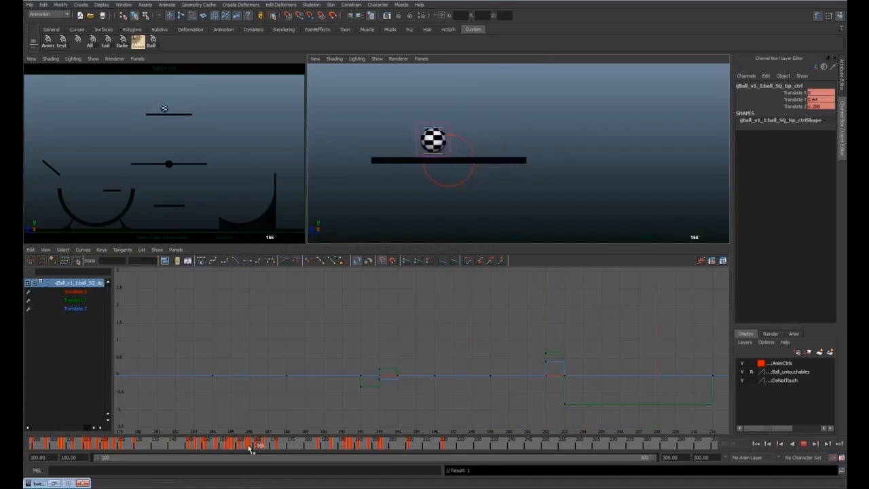
key("space")
key("alt+v")
At frame 204, stretch the ball with its tip control and lean its top toward the direction of travel
left_click(390, 445)
key("space")
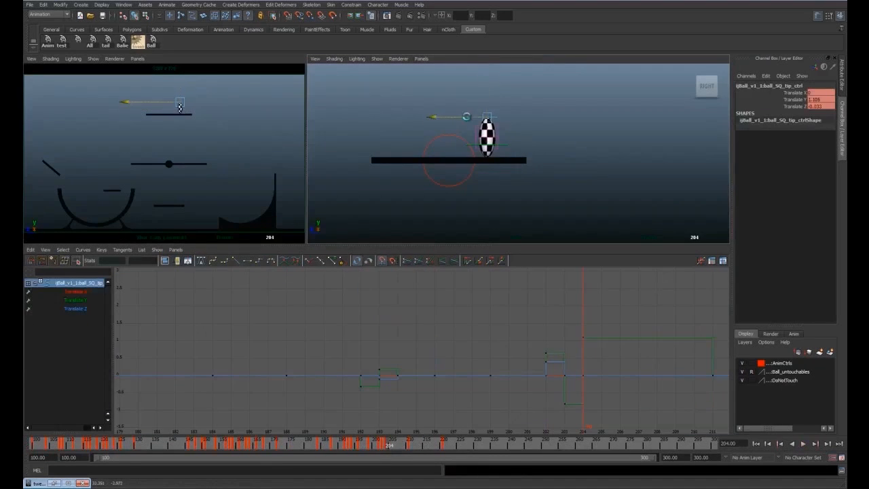
left_click_drag(466, 116, 474, 117)
key("q")
Isolate the main control's Translate Z curve and lower its key at frame 204 to about -4
left_click(508, 146)
left_click(76, 317)
left_click_drag(440, 324, 461, 348)
key("w")
middle_click_drag(450, 337, 450, 350, "shift")
right_click_drag(442, 326, 456, 369, "alt")
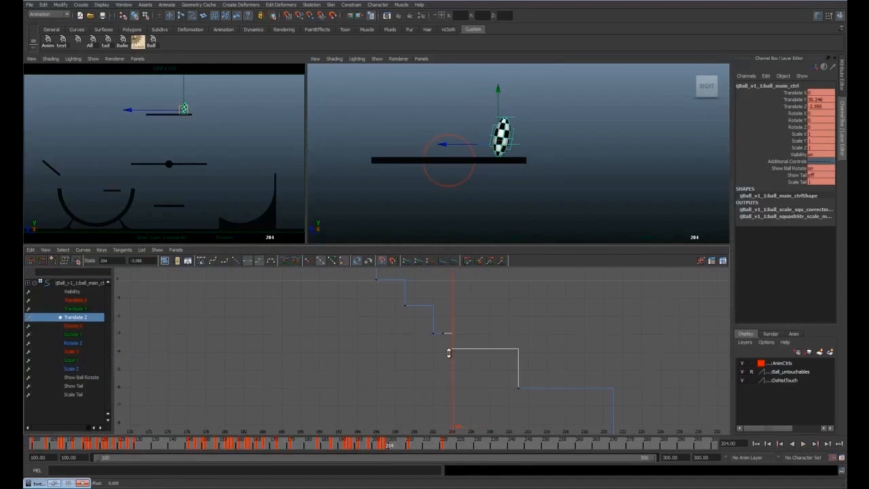
middle_click_drag(449, 353, 449, 353, "shift")
Isolate the main control's Translate Y curve, raise its key at frame 204 to lift the stretched ball, and play back
left_click(76, 309)
key("f")
left_click_drag(598, 332, 610, 349)
middle_click_drag(602, 346, 601, 330, "shift")
key("space")
key("alt+v")
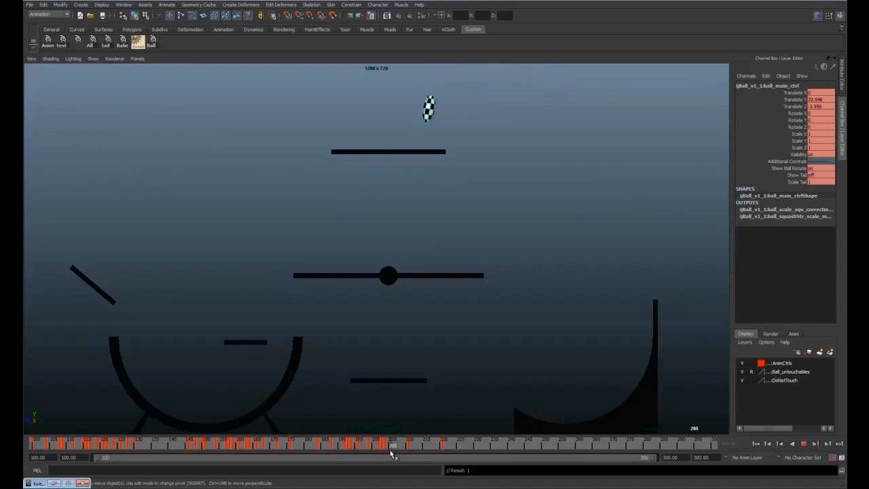
Nudge the tip control along Z around frame 204 to ease the stretched ball's lean and play back the takeoff
left_click(391, 445)
key("space")
left_click(506, 83)
key("w")
left_click_drag(490, 84, 484, 84)
key("space")
key("alt+v")
left_click(324, 444)
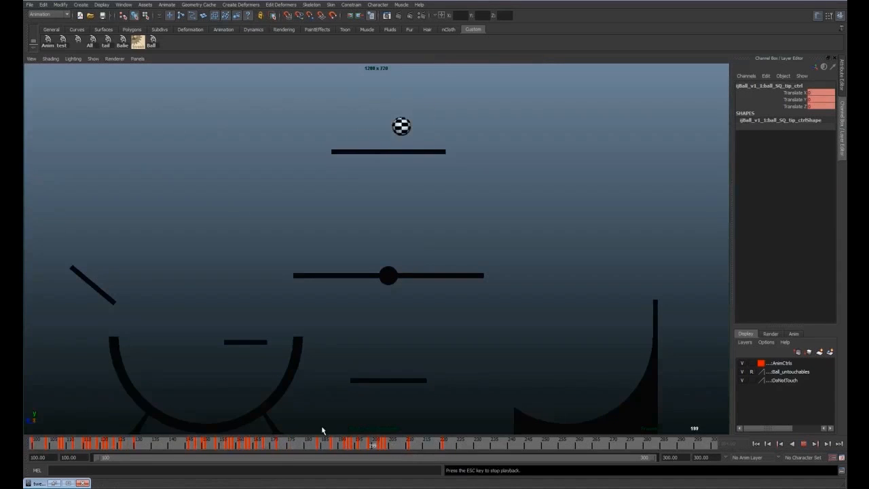
Select all of the ball's controls around frame 208, view their curves, and play back the leap off the top platform
left_click(401, 448)
key("space")
key("a")
left_click(152, 41)
middle_click_drag(419, 297, 419, 350, "alt")
key("space")
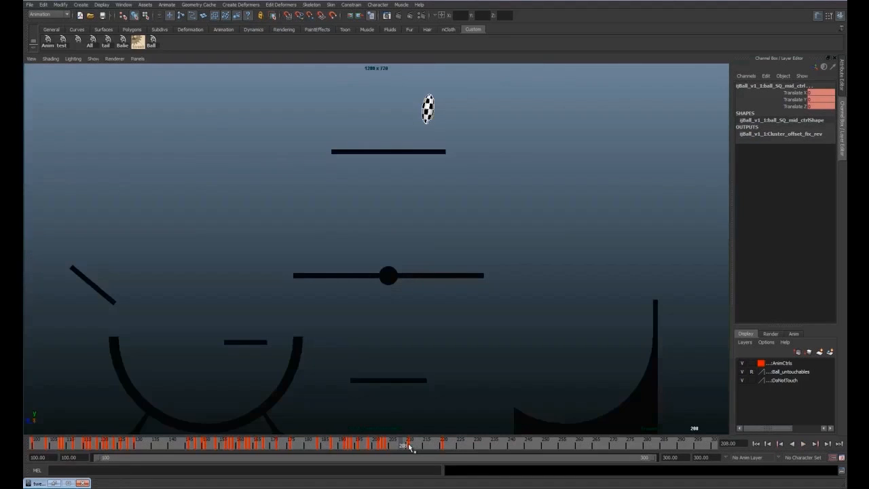
key("alt+v")
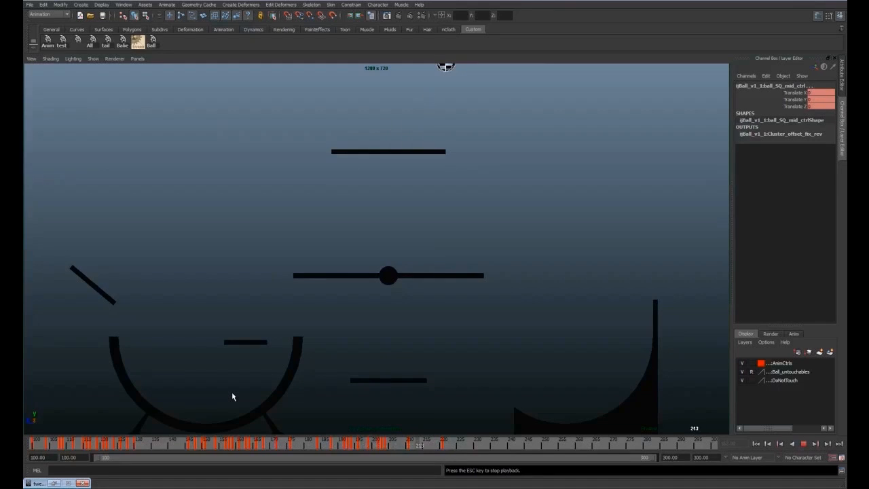
Deselect everything and play back the whole animation from frame 100
left_click(588, 269)
left_click(755, 443)
key("alt+v")
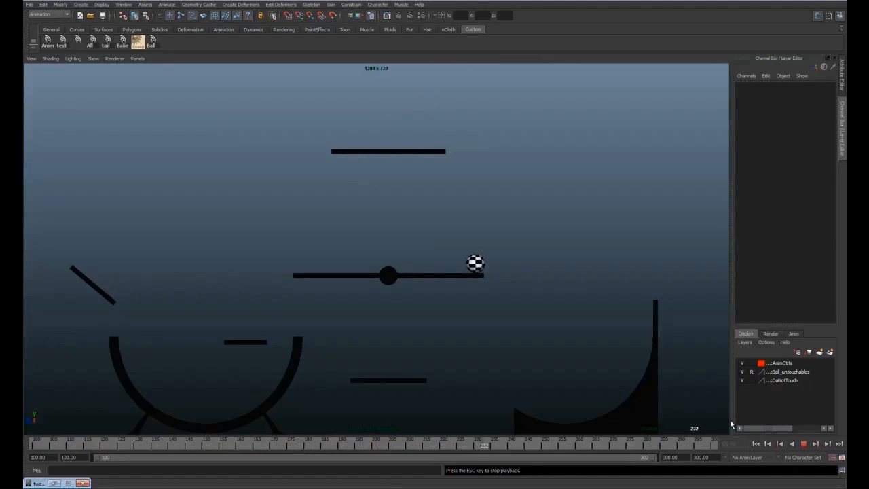
left_click(233, 440)
key("alt+v")
Focus on the ball at the middle platform, then examine its planned path in the Lesson 03 Planning sketch in Windows Photo Viewer
key("space")
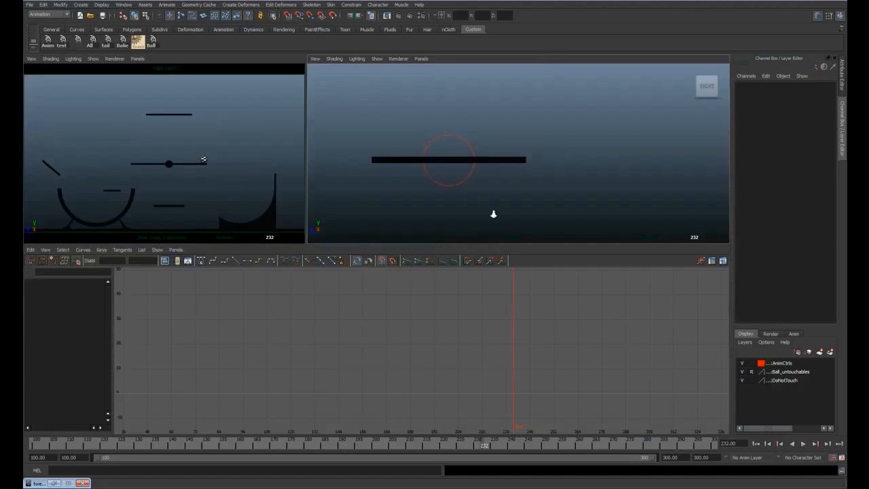
middle_click_drag(492, 213, 463, 104, "alt")
scroll(464, 106, "down", 2)
middle_click_drag(530, 213, 521, 165, "alt")
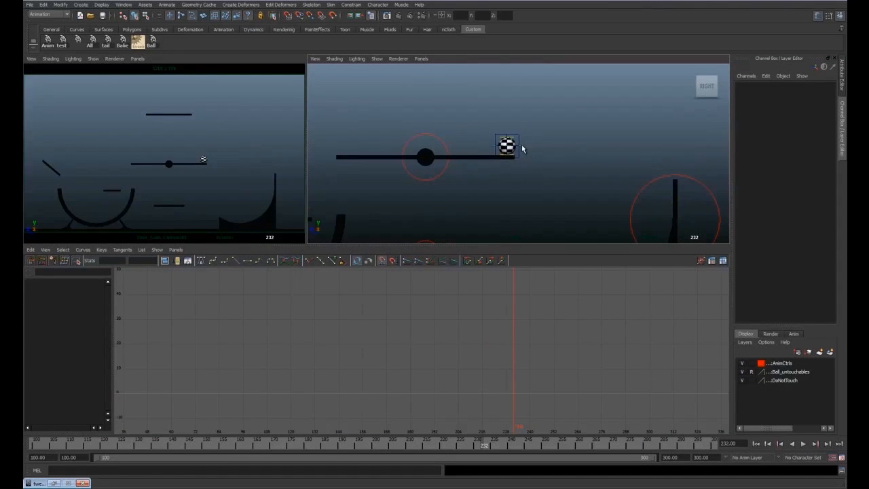
left_click(520, 148)
key("alt+Tab")
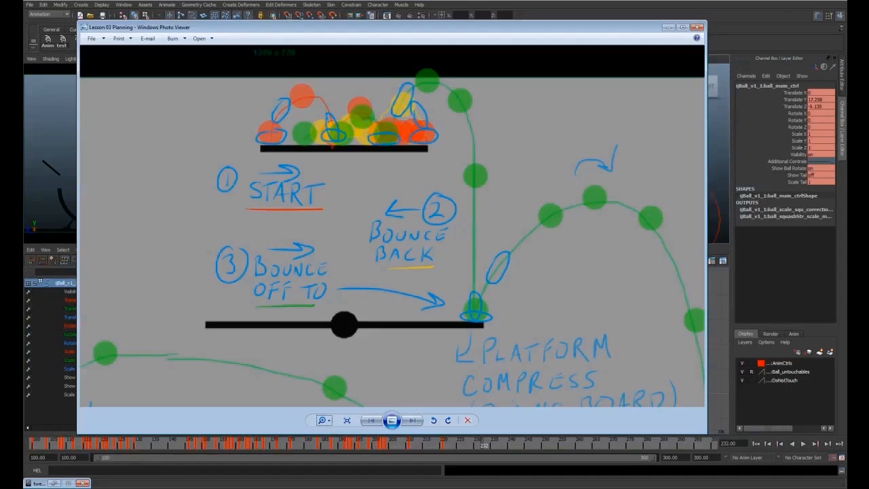
left_click(328, 425)
scroll(327, 426, "down", 3)
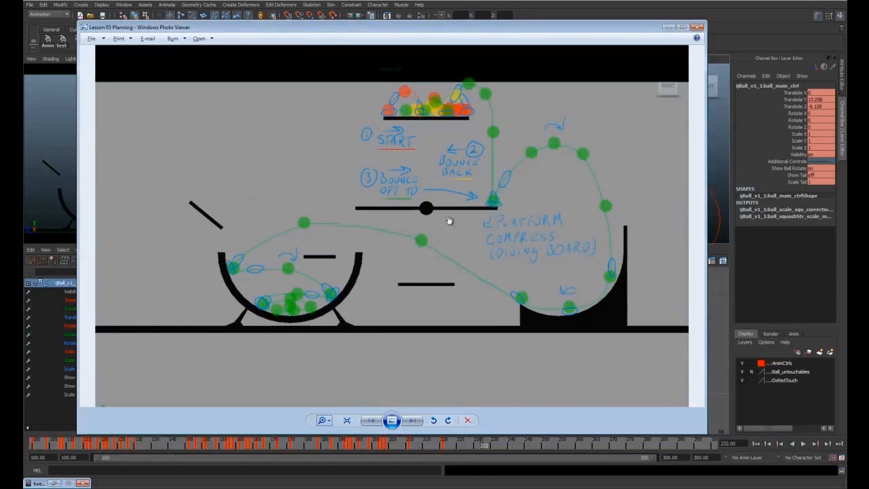
left_click(668, 28)
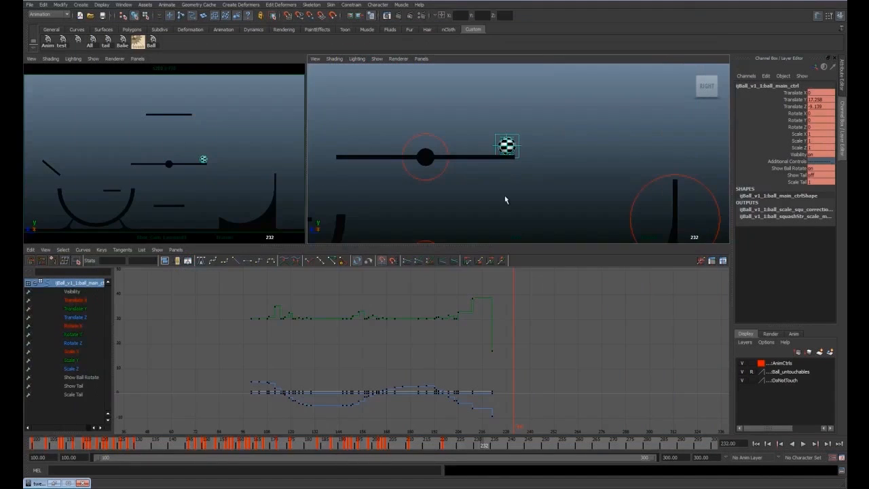
At frame 222, raise the tip control to stretch the ball on the middle platform and key the pose
right_click_drag(528, 147, 536, 147, "alt")
left_click_drag(426, 444, 446, 445)
left_click(539, 122)
left_click(508, 129)
key("w")
middle_click_drag(430, 129, 429, 118)
key("s")
key("space")
key("space")
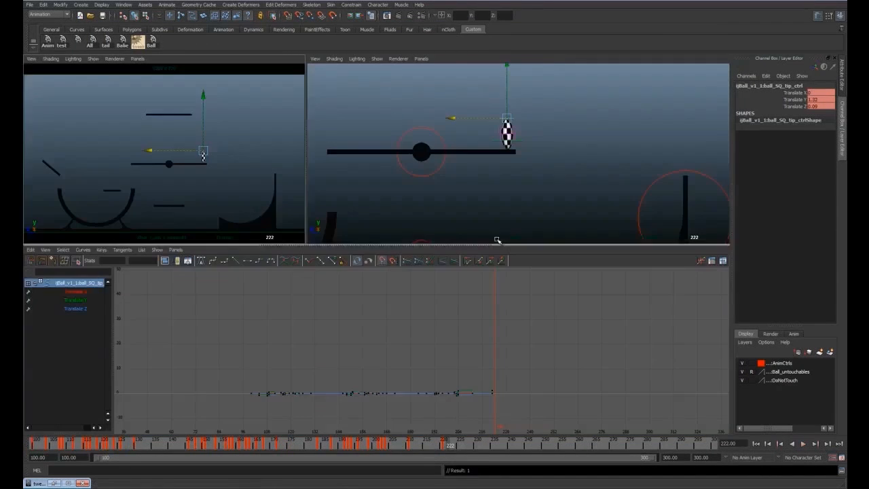
Key the middle platform's control at frame 222 and advance to frame 223
left_click(468, 148)
key("e")
left_click_drag(448, 449, 452, 449)
key("q")
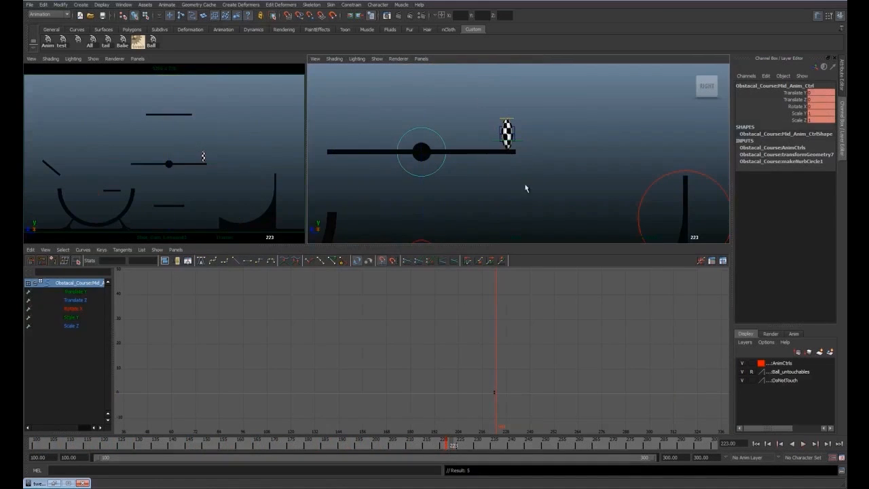
At frame 223, lower the ball's tip control to squash it flat and set the tip's Translate Z to 0
left_click(511, 120)
key("w")
left_click_drag(508, 67, 488, 112)
left_click(823, 107)
type("0")
key("Return")
Tilt the middle platform slightly at frame 223 and lower the ball's main control onto its end
left_click(486, 104)
key("e")
key("q")
left_click(496, 122)
middle_click_drag(497, 125, 476, 140, "alt")
right_click_drag(477, 140, 507, 204, "alt")
key("w")
left_click_drag(469, 102, 468, 105)
middle_click_drag(473, 123, 488, 111, "alt")
right_click_drag(487, 111, 516, 197, "alt")
middle_click_drag(475, 179, 512, 179, "alt")
In wireframe, rotate the ball's main control to about -1.71 in X and seat it on the tilted platform
key("4")
key("e")
left_click_drag(501, 136, 501, 138)
key("w")
left_click_drag(429, 96, 428, 95)
key("q")
right_click_drag(499, 159, 471, 126, "alt")
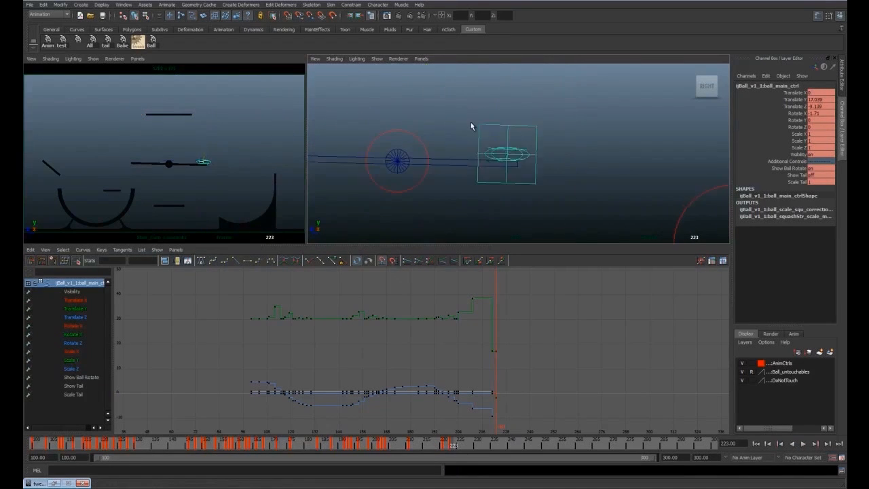
Advance to frame 231, key the middle platform's control, and rotate the platform further down under the ball
key("alt+period")
key("alt+period")
key("alt+period")
key("alt+period")
key("alt+period")
key("alt+period")
key("alt+period")
key("alt+period")
left_click_drag(471, 124, 520, 163)
left_click(429, 163)
key("s")
key("e")
left_click_drag(469, 129, 473, 139)
key("q")
At frame 231, lower the ball's main control onto the platform and rotate it to follow the steeper tilt
left_click(537, 133)
key("w")
left_click_drag(509, 113, 509, 120)
right_click_drag(499, 135, 525, 204, "alt")
middle_click_drag(525, 204, 514, 174, "alt")
key("e")
left_click_drag(542, 154, 536, 163)
key("w")
left_click_drag(481, 100, 480, 106)
Refine the main control's Rotate X to about -8.925 and Translate Y to about 15.837 so the ball rests on the platform
right_click_drag(481, 157, 517, 221, "alt")
key("e")
left_click_drag(502, 120, 501, 122)
key("w")
right_click_drag(526, 163, 499, 102, "alt")
left_click_drag(514, 93, 514, 96)
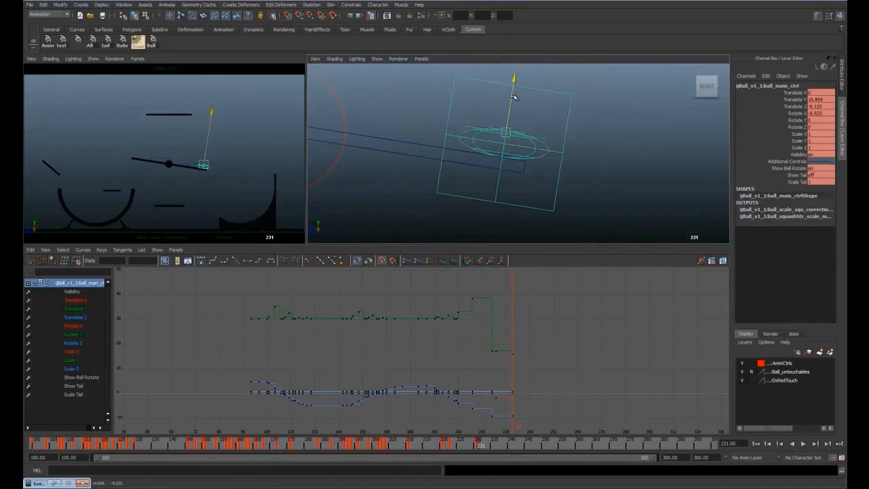
right_click_drag(519, 193, 494, 126, "alt")
key("q")
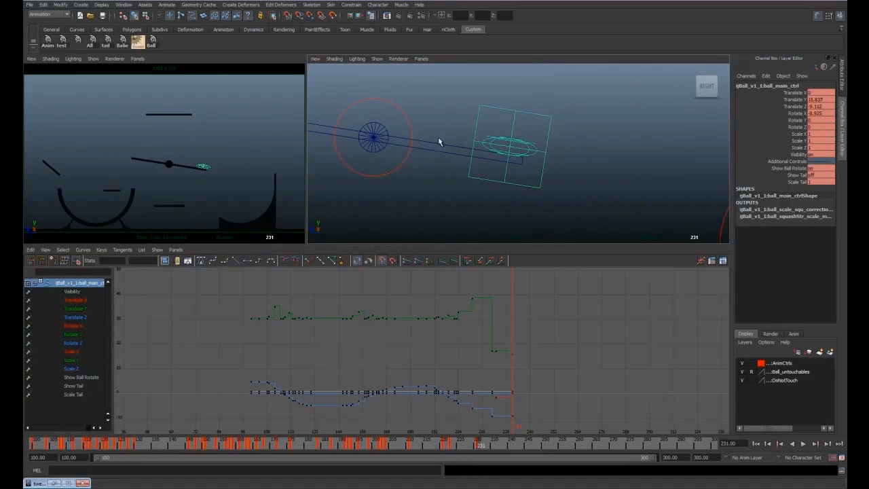
At frame 231, adjust the ball's squash with the tip control to about -1.024 in Translate Y
left_click(405, 120)
left_click_drag(479, 451, 480, 445)
left_click(571, 181)
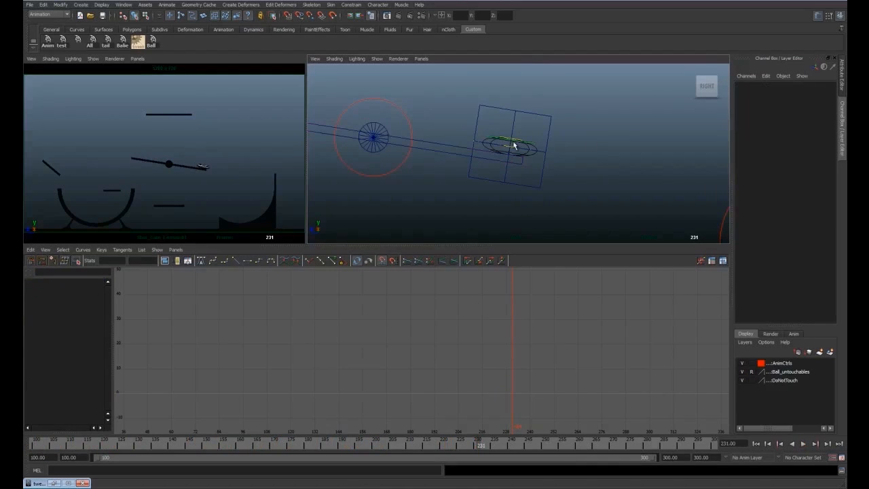
left_click(517, 140)
left_click_drag(519, 103, 518, 103)
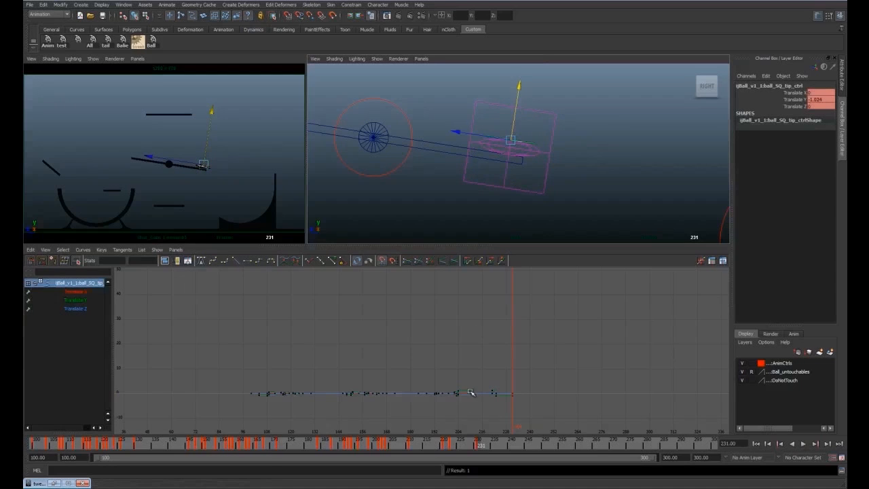
Scrub through the platform's compression in the enlarged camera view and adjust the tip control's Translate Y to about -0.98
left_click_drag(480, 446, 478, 446)
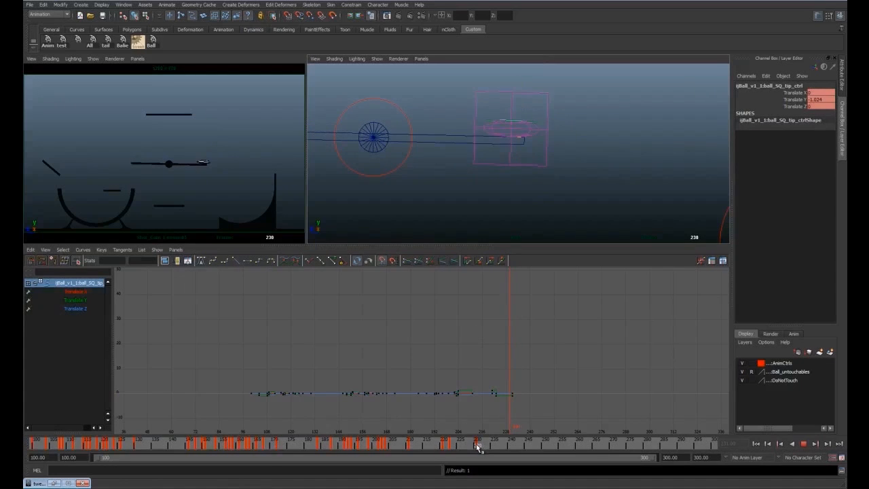
key("space")
left_click(454, 442)
left_click_drag(477, 214, 477, 216)
left_click_drag(472, 448, 472, 431)
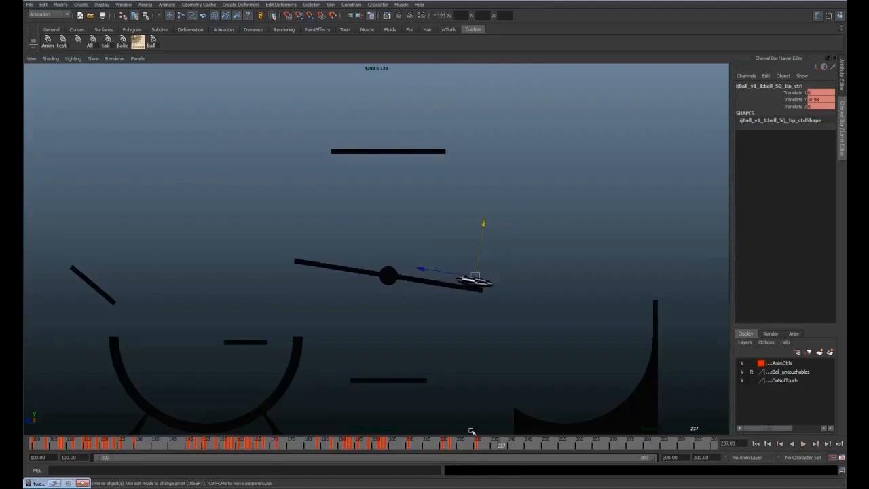
Reposition and rotate the ball's main control so the squashed ball follows the middle platform's tilt during the compression
key("Escape")
key("space")
left_click(406, 156)
key("e")
key("w")
left_click(545, 128)
right_click_drag(548, 130, 576, 132, "alt")
key("w")
key("q")
left_click(537, 132)
key("space")
key("w")
left_click_drag(351, 153, 351, 171)
key("e")
left_click_drag(411, 186, 414, 197)
Play back the platform landing and move the steeper compression key of the ball and platform earlier, to about frame 227
left_click_drag(454, 445, 480, 457)
key("space")
key("space")
left_click_drag(421, 444, 383, 426)
key("alt+v")
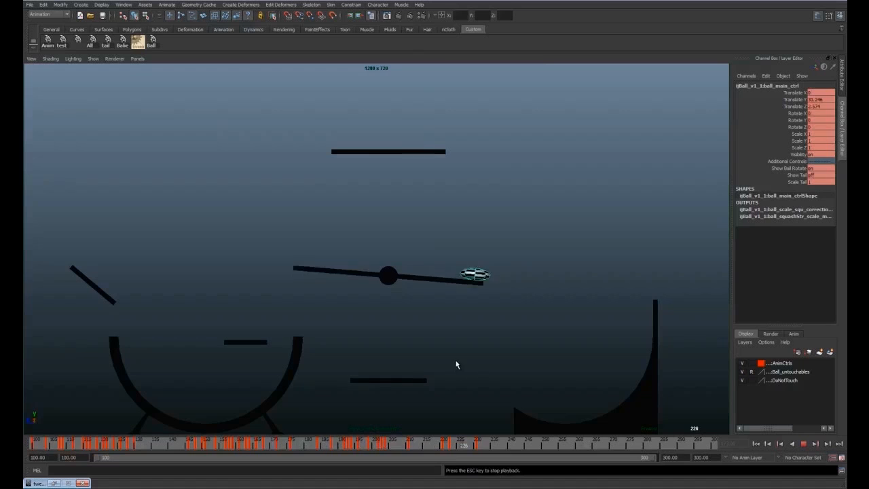
left_click(475, 274)
left_click(454, 444)
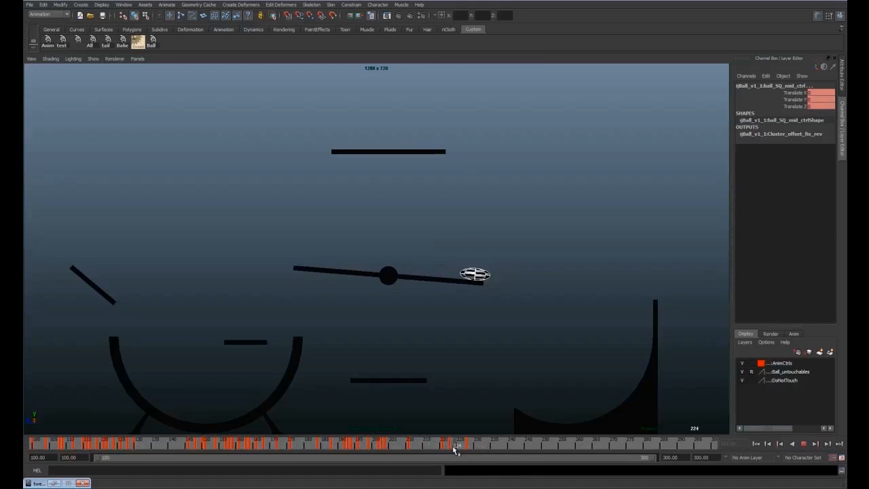
left_click_drag(467, 450, 521, 444)
At frame 231, rotate the middle platform's control to about -9.526 in Rotate X and key it
key("space")
left_click(353, 163)
key("space")
left_click(150, 42)
key("space")
left_click(391, 139)
key("e")
left_click_drag(411, 141, 413, 145)
key("s")
key("shift+z")
key("q")
At frame 231, set the ball's main control to about 15.741 in Translate Y and -9.479 in Rotate X, and key it
left_click(589, 120)
key("space")
key("w")
right_click_drag(426, 234, 503, 272, "alt")
left_click_drag(480, 144, 482, 138)
key("e")
left_click_drag(498, 263, 503, 262)
key("s")
key("q")
key("bracketleft")
key("space")
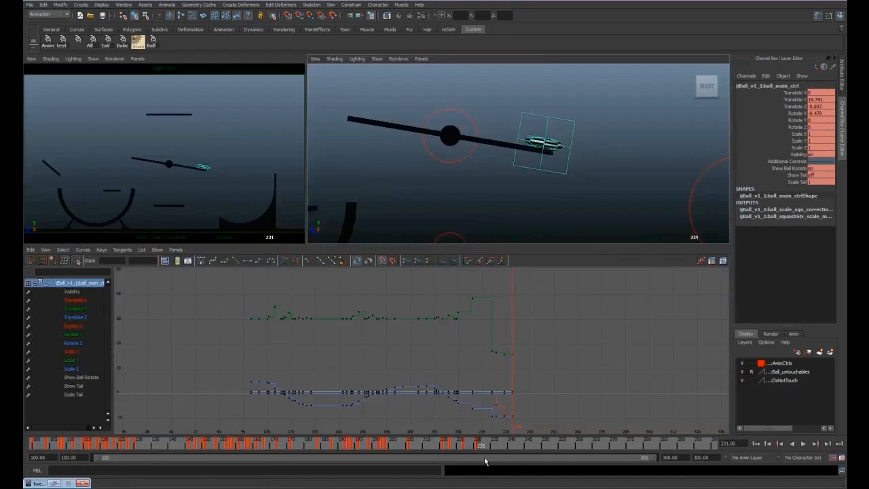
Preview the compression and move the ball and platform keys at frame 231 to frame 239 for a longer hold
left_click_drag(483, 448, 340, 448)
key("space")
key("alt+v")
key("alt+v")
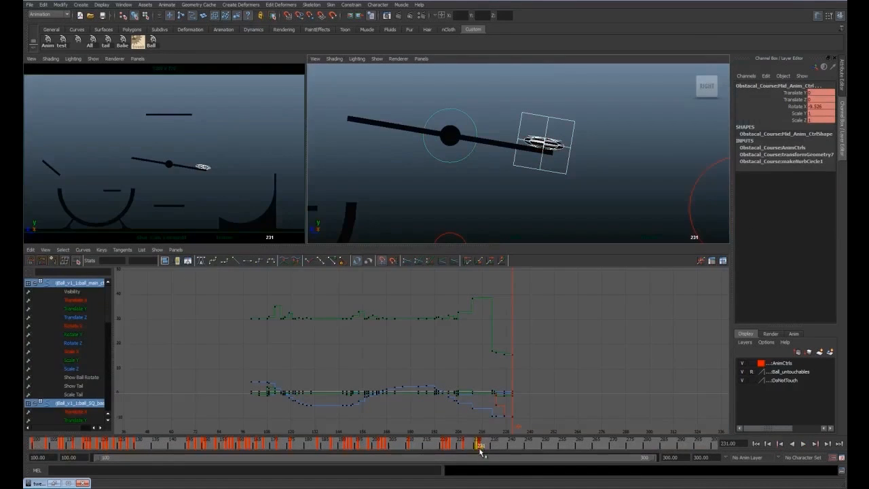
mouse_move(481, 451)
left_mouse_down()
mouse_move(500, 448)
mouse_move(448, 445)
mouse_move(506, 450)
left_mouse_up()
key("space")
key("alt+v")
key("Escape")
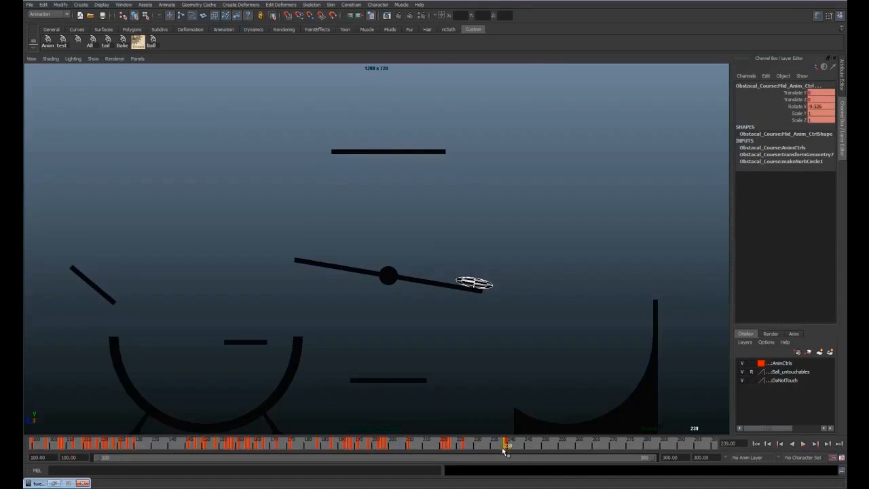
key("alt+v")
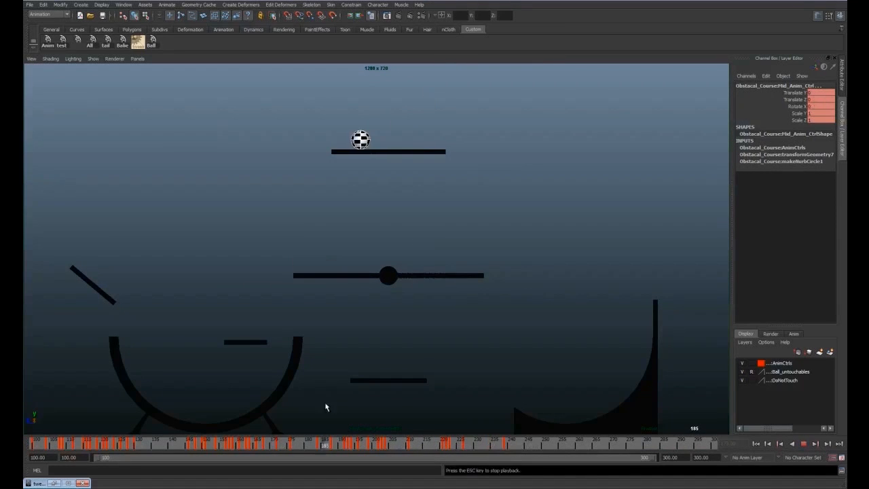
Shift the ball and platform landing keys four frames earlier, ending the compression at frame 235, and play back the timing
key("space")
key("Escape")
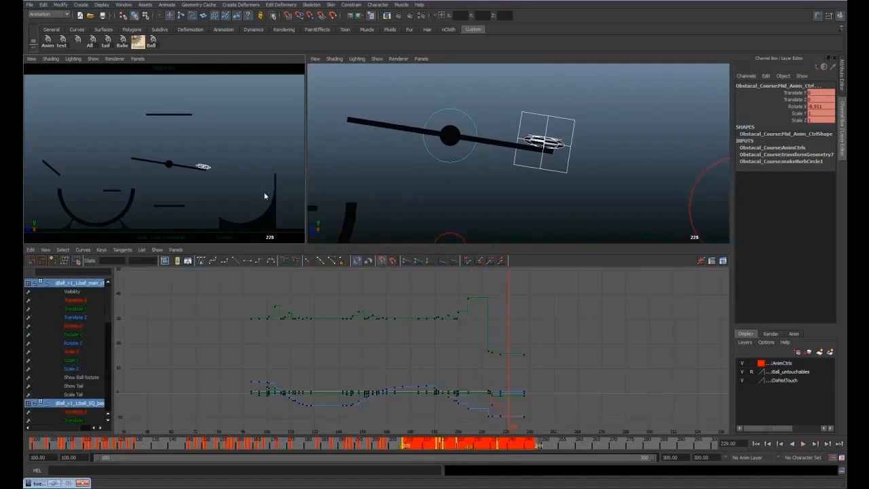
key("space")
left_click(372, 446)
key("alt+v")
key("Escape")
left_click_drag(403, 446, 518, 446, "shift")
left_click_drag(462, 446, 455, 446)
left_click(326, 444)
key("alt+v")
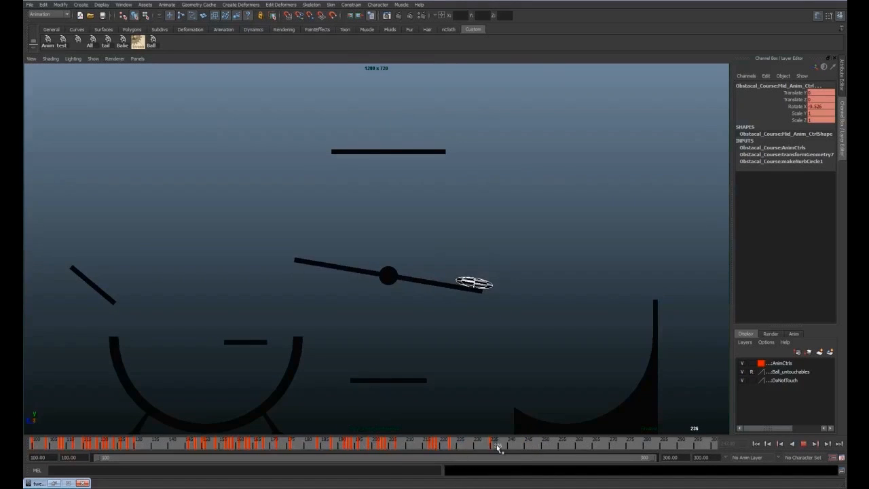
At frame 239, swing the middle platform up to about 12.547 in Rotate X and raise the ball onto its end
key("space")
key("e")
left_click_drag(525, 128, 513, 101)
key("q")
left_click(546, 123)
middle_click_drag(547, 124, 537, 154, "alt")
key("w")
left_click_drag(532, 122, 537, 69)
key("ctrl+z")
Stretch the ball with the tip control to about 1.25 in Translate Y and -0.084 in Translate Z, checking the planning sketch
left_click(539, 142)
key("q")
left_click(544, 134)
key("w")
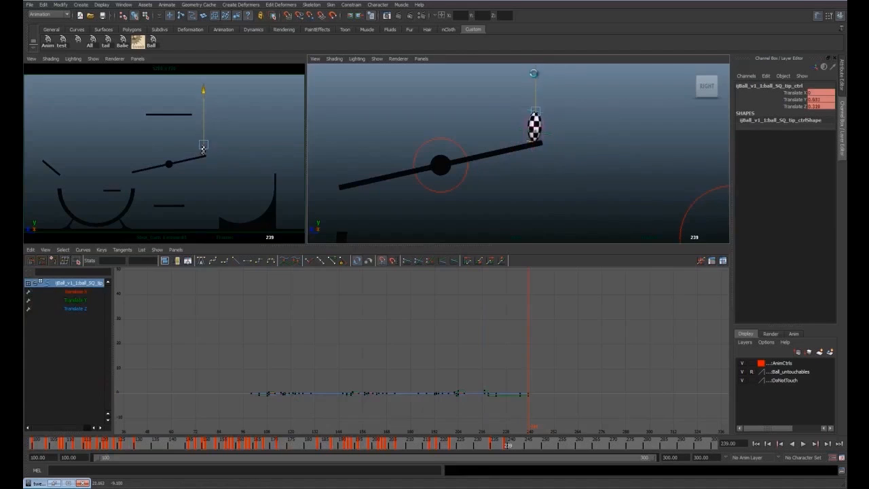
key("space")
left_click_drag(426, 224, 425, 223)
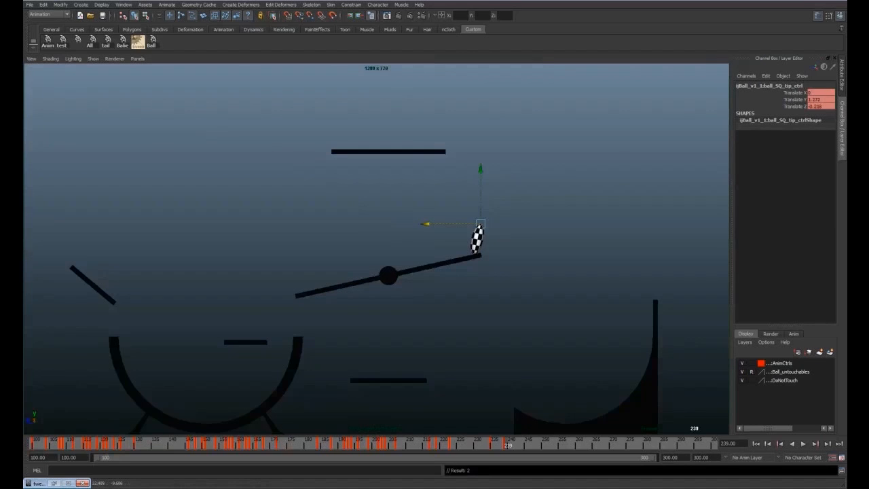
key("alt+Tab")
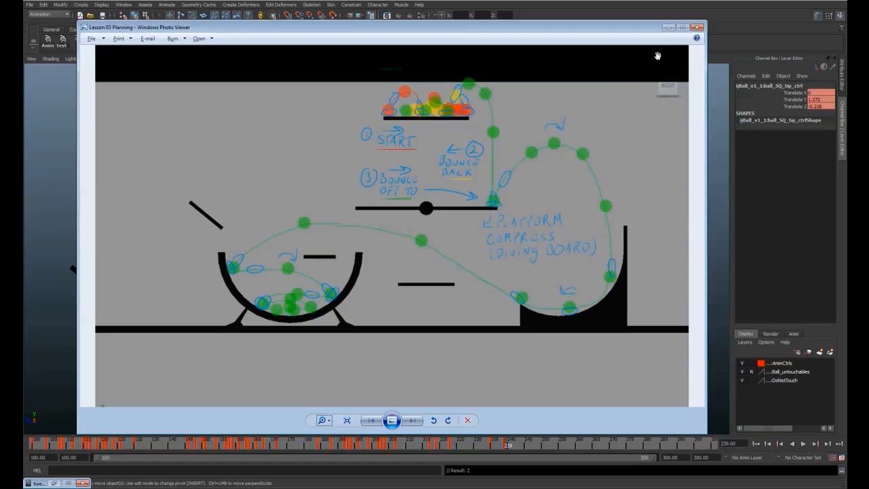
key("alt+Tab")
left_click_drag(426, 223, 436, 224)
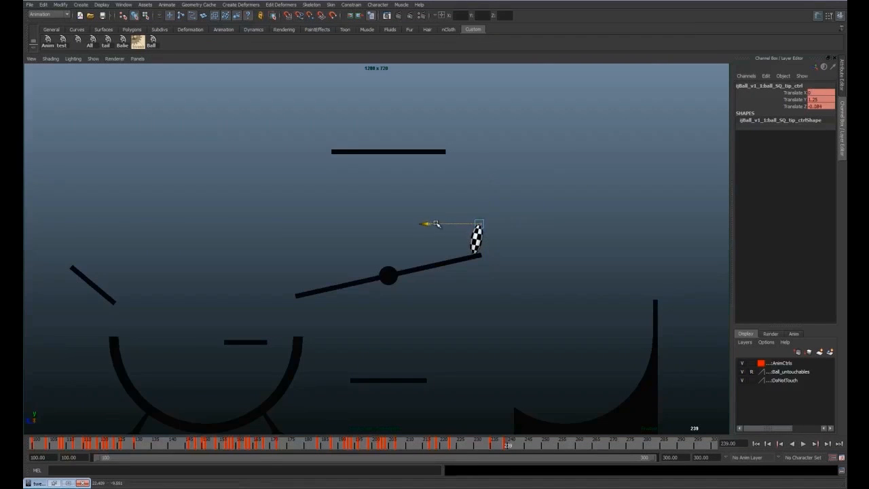
Lower the platform's Rotate X key at frame 239 in the Graph Editor to reduce its upward tilt
left_click(508, 444)
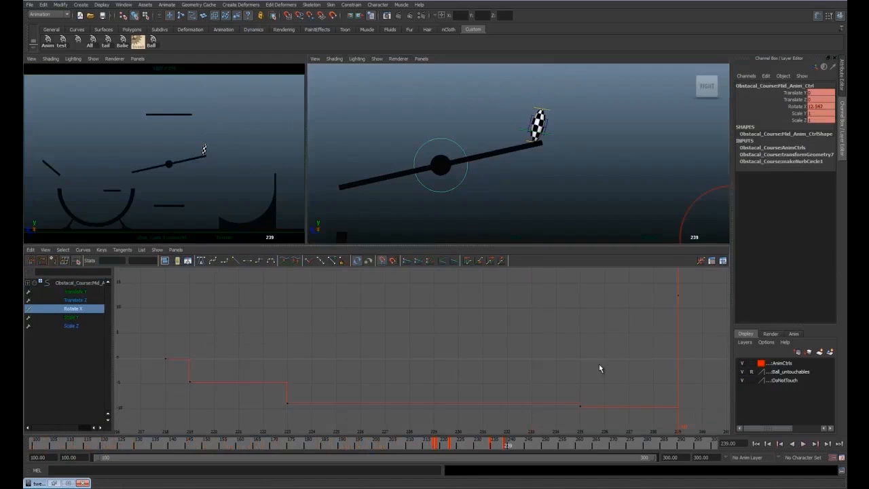
scroll(600, 368, "down", 3)
left_click_drag(551, 309, 574, 328)
key("w")
middle_click_drag(574, 329, 573, 340, "shift")
At frame 239, lift the stretched ball up off the platform and slightly outward along its launch path
left_click(554, 137)
left_click_drag(536, 92, 536, 74)
left_click_drag(492, 111, 502, 111)
key("space")
left_click(510, 443)
key("space")
Select all ball controls, check the planning sketch for the launch arc, and key them at frame 243
left_click(593, 190)
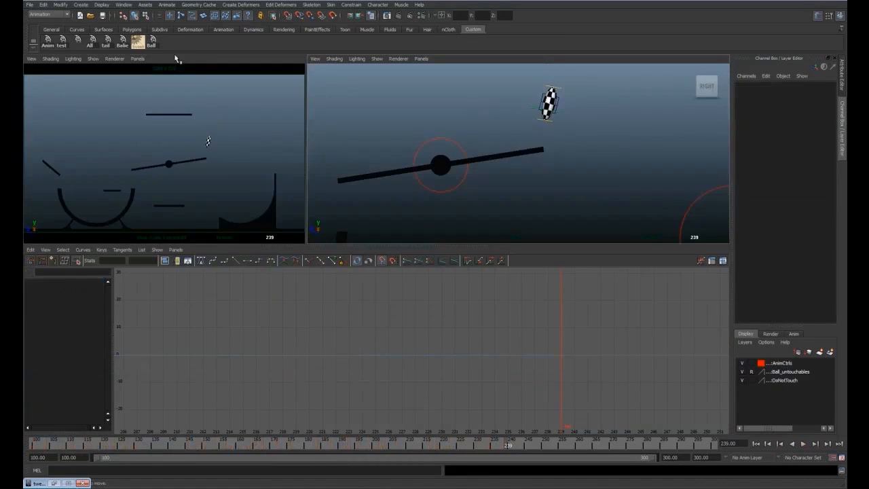
left_click(152, 42)
left_click(508, 445)
left_click(190, 487)
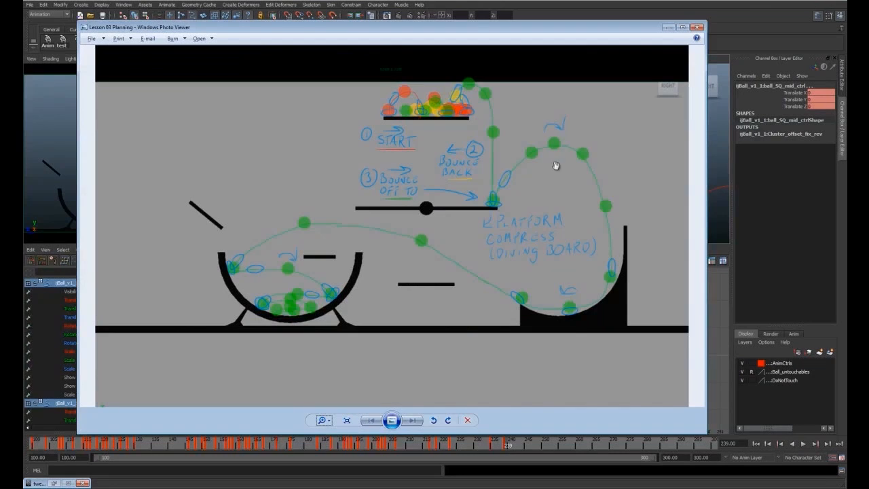
key("alt+Tab")
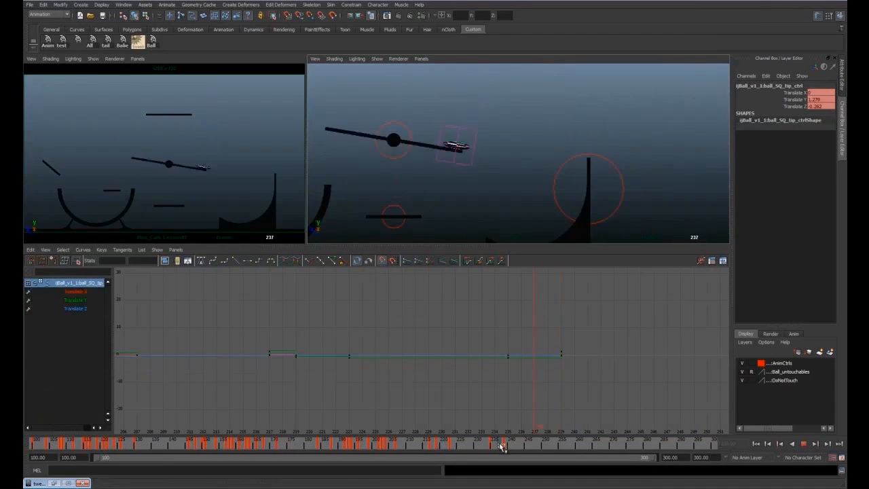
key("alt+period")
key("alt+period")
key("alt+period")
key("alt+period")
key("s")
Reset the tip control's Translate Y and Z to 0 at frame 243 to return the ball to its round shape
left_click(496, 131)
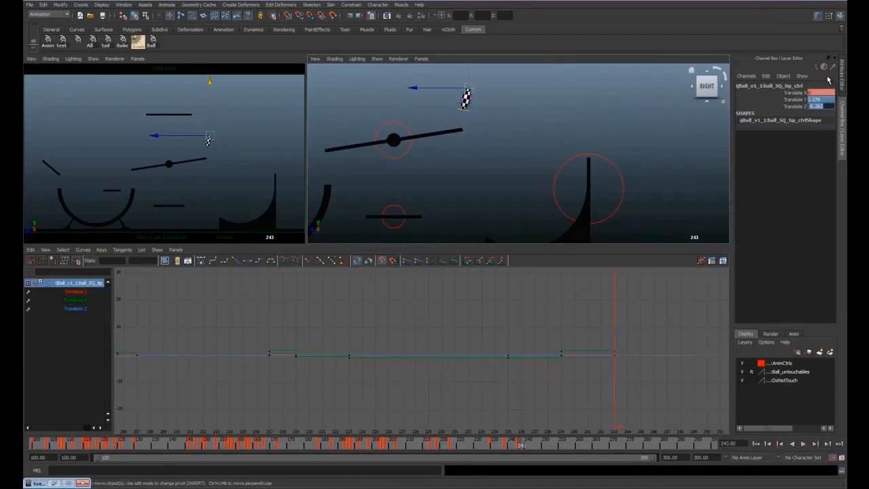
left_click(464, 102)
type("0")
key("Return")
left_click(476, 103)
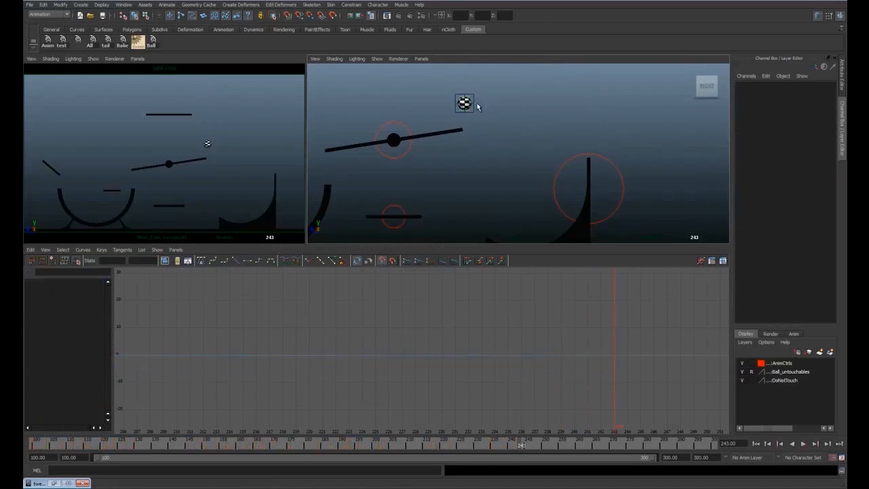
Move the ball's main control to about 29.325 in Translate Y and -16.025 in Translate Z at frame 243, and key it
left_click(465, 103)
key("w")
key("space")
left_click_drag(485, 225, 541, 148)
key("s")
key("alt+Tab")
key("alt+Tab")
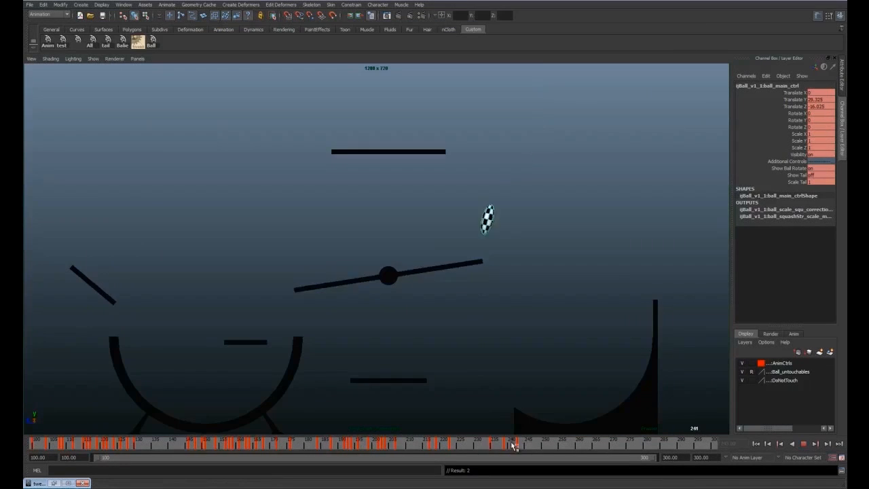
Return to frame 239, nudge the stretched ball horizontally along its launch path, and key its main control
key("alt+comma")
key("alt+comma")
key("alt+comma")
key("alt+comma")
left_click_drag(463, 232, 466, 232)
key("s")
At frame 243, lower the ball's main control slightly and key it
left_click(520, 442)
left_click_drag(542, 123, 543, 145)
key("s")
left_click(520, 443)
Key all ball controls at frame 247 and play back the launch off the platform
mouse_move(520, 443)
left_mouse_down()
mouse_move(482, 443)
mouse_move(535, 443)
left_mouse_up()
key("space")
left_click(522, 443)
left_click(155, 44)
key("s")
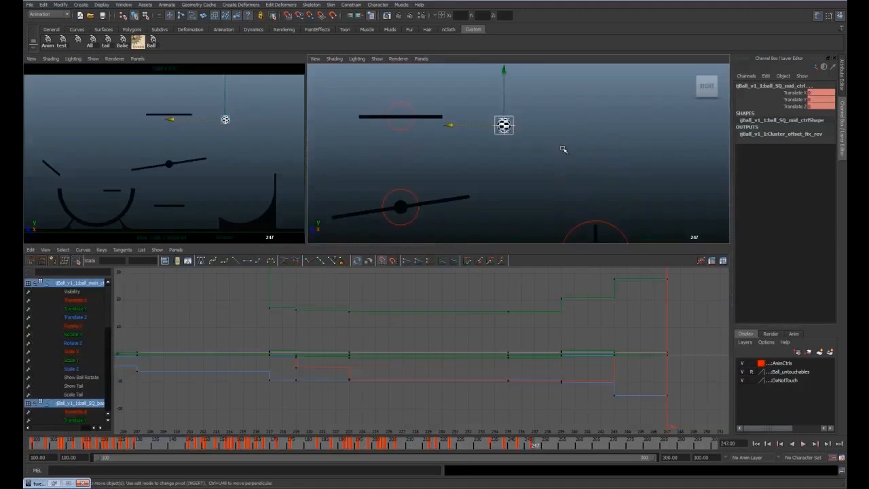
left_click(502, 122)
key("space")
left_click_drag(535, 443, 511, 442)
key("alt+v")
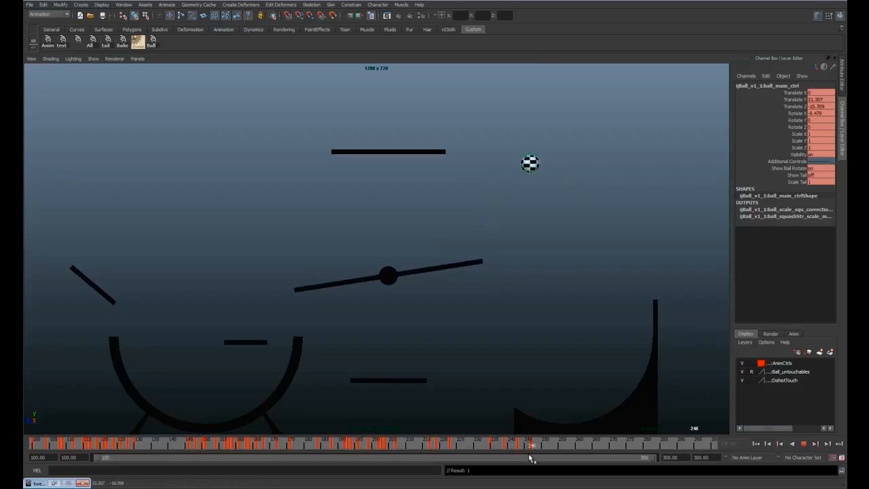
key("alt+v")
Following the planning sketch, place the ball against the curved ramp at frame 251, at about 4.931 in Translate Y and -25.268 in Translate Z
key("alt+Tab")
left_click(544, 445)
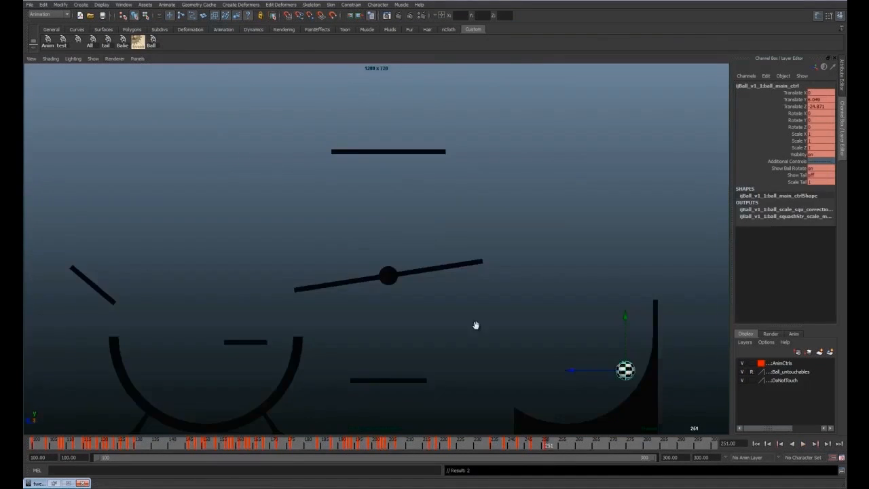
key("alt+Tab")
key("alt+Tab")
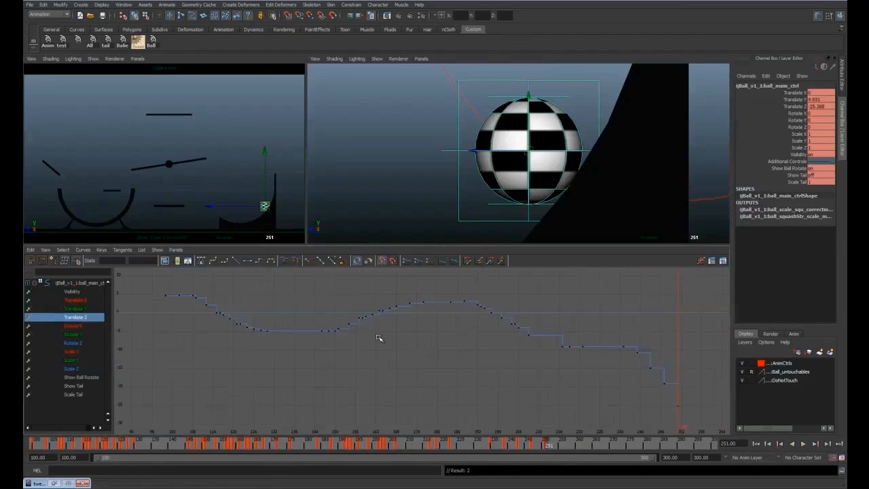
Lower the ball's Translate Z key at frame 243 to about -16.364 in the Graph Editor and scrub the arc
left_click(534, 443)
left_click_drag(534, 443, 541, 448)
left_click(528, 339)
middle_click_drag(529, 339, 528, 350)
left_click_drag(537, 444, 508, 444)
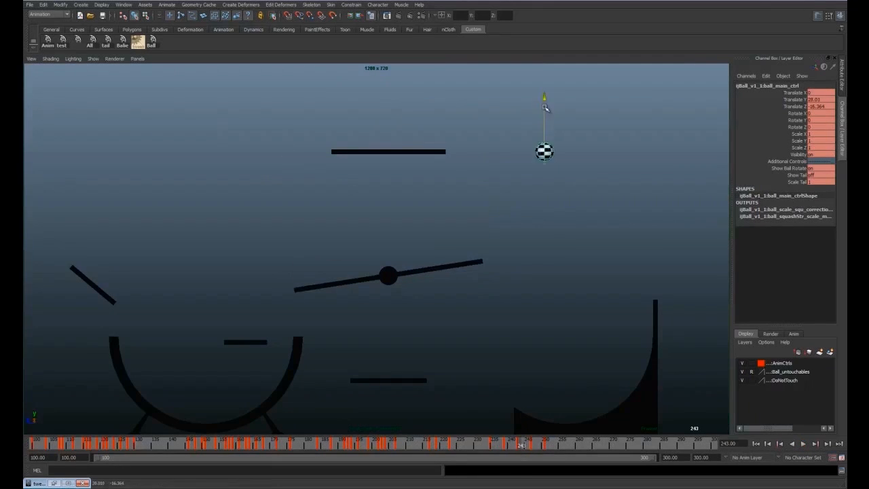
Play back the bounce arc and move the ball's last two poses later, to frames 249 and 253
left_click_drag(523, 445, 558, 448)
key("alt+v")
left_click_drag(499, 446, 464, 445)
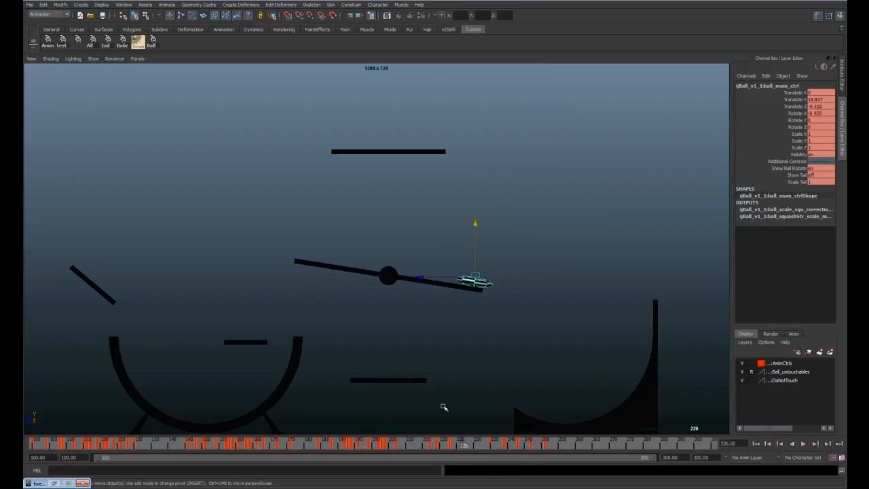
key("alt+v")
key("alt+v")
key("space")
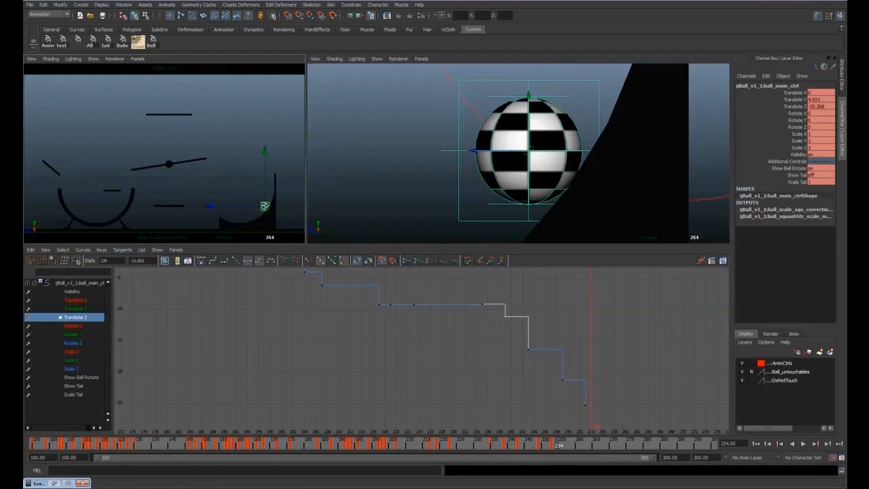
Check the planning sketch, raise the ball's main control slightly beside the curved ramp, and play back the fall
key("alt+Tab")
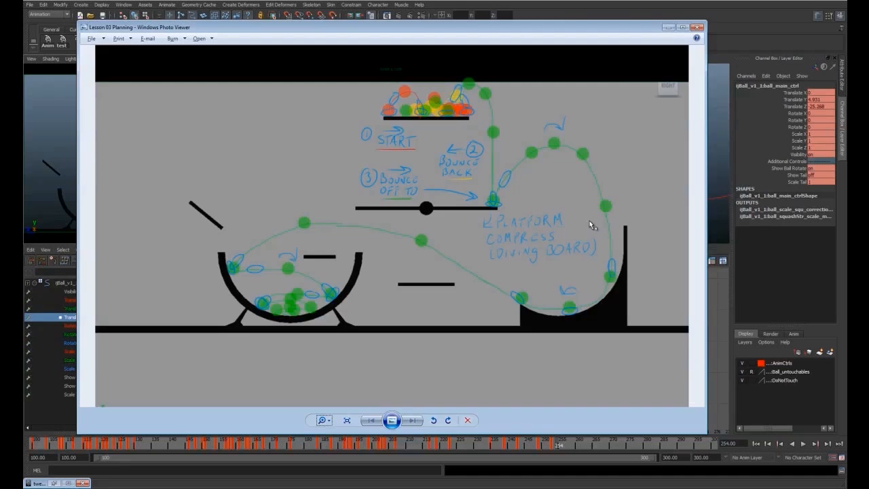
key("alt+Tab")
left_click(542, 99)
left_click_drag(528, 84, 528, 68)
key("space")
left_click_drag(625, 332, 624, 327)
left_click(559, 448)
left_click_drag(558, 448, 558, 450)
key("ctrl+z")
key("alt+v")
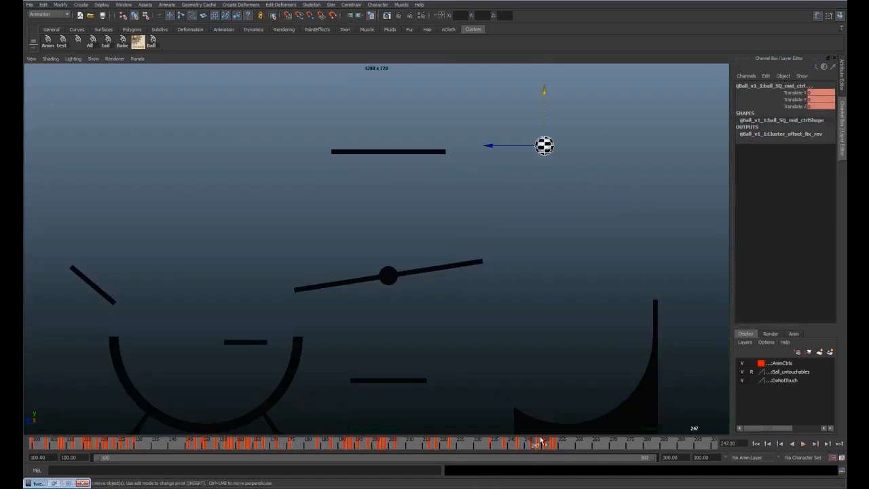
Lower the ball's upper squash control at frame 253 to shape it against the curved ramp
left_click_drag(541, 442, 569, 443)
key("space")
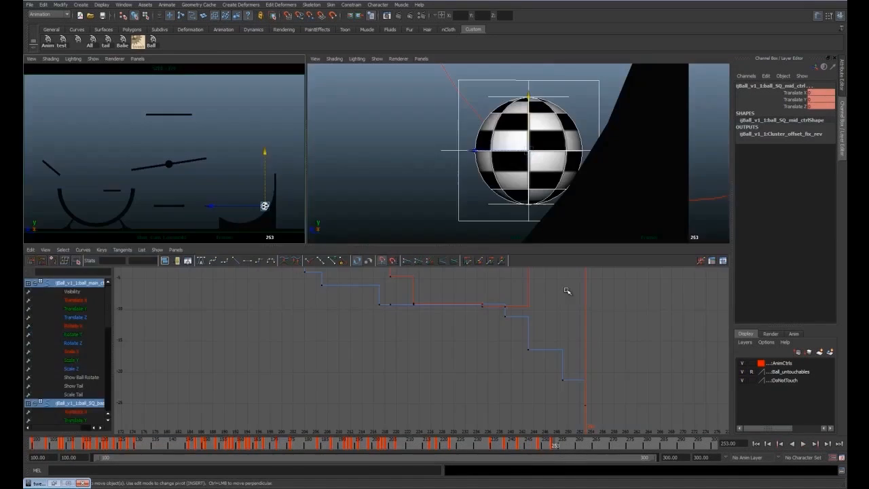
left_click(528, 99)
key("space")
key("space")
mouse_move(554, 446)
left_mouse_down()
mouse_move(531, 445)
mouse_move(554, 446)
left_mouse_up()
left_click(539, 163)
left_click_drag(532, 105, 532, 119)
key("q")
Adjust and key the ball's control at frame 253, scrub through the landing, and check the planning sketch
key("space")
left_click(367, 109)
key("space")
key("space")
key("w")
left_click_drag(582, 367, 578, 368)
key("s")
left_click_drag(532, 446, 555, 450)
key("space")
key("alt+Tab")
key("alt+Tab")
left_click(542, 135)
left_click(531, 125)
left_click_drag(820, 99, 820, 107)
type("0")
key("Return")
left_click(517, 151)
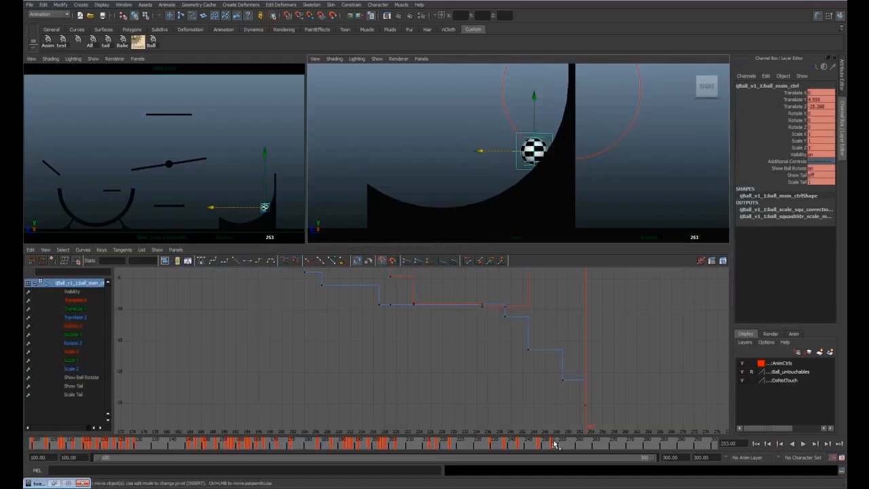
key("z")
key("z")
At frame 255, zero the ball's squash control translation and move the ball onto the ramp's low point, about Translate Y 1.529 and Translate Z -20.076
left_click_drag(556, 449, 562, 447)
key("z")
key("z")
left_click(531, 124)
left_click_drag(820, 100, 821, 107)
type("0")
key("Return")
left_click(542, 144)
middle_click_drag(542, 144, 474, 188)
key("f")
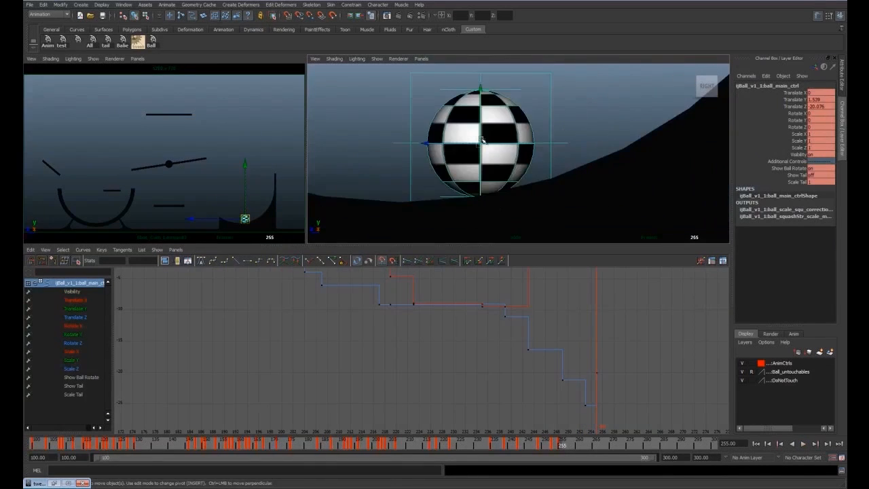
Squash and lean the ball along the ramp surface at frame 255 with its upper squash control
left_click(483, 77)
middle_click_drag(483, 76, 436, 134)
left_click_drag(437, 135, 421, 137)
key("space")
Key all the ball controls at frame 257 and move the ball to the curved ramp's low outer lip
left_click_drag(559, 446, 568, 446)
key("space")
left_click_drag(401, 85, 487, 209)
key("s")
right_click_drag(471, 199, 420, 121, "alt")
left_click(523, 169)
middle_click_drag(523, 170, 457, 121)
left_click(454, 151)
key("s")
Stretch the ball away from the ramp lip at frame 257 with its tip control at Translate Y 0.69 and Translate Z 1.842, and check the planning sketch
left_click(477, 131)
key("e")
key("q")
left_click(469, 124)
key("w")
left_click_drag(423, 124, 396, 126)
key("s")
key("space")
mouse_move(567, 443)
left_mouse_down()
mouse_move(534, 440)
mouse_move(483, 398)
mouse_move(514, 423)
mouse_move(569, 434)
left_mouse_up()
key("space")
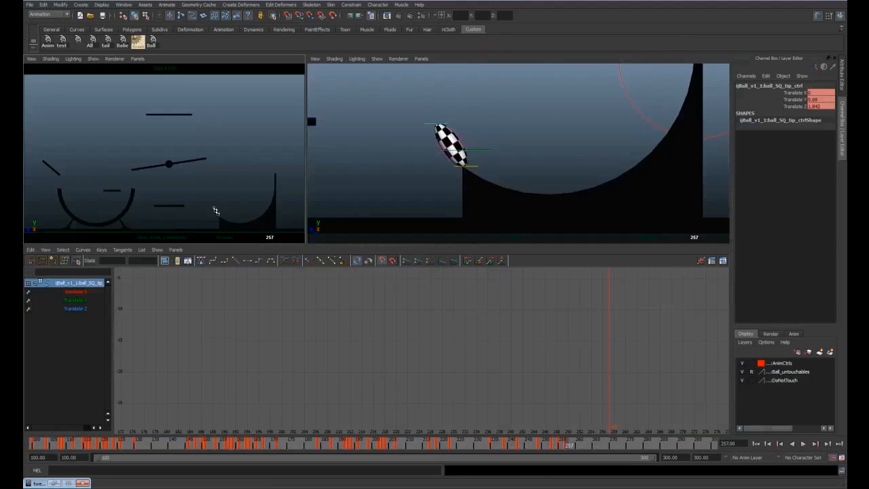
key("alt+Tab")
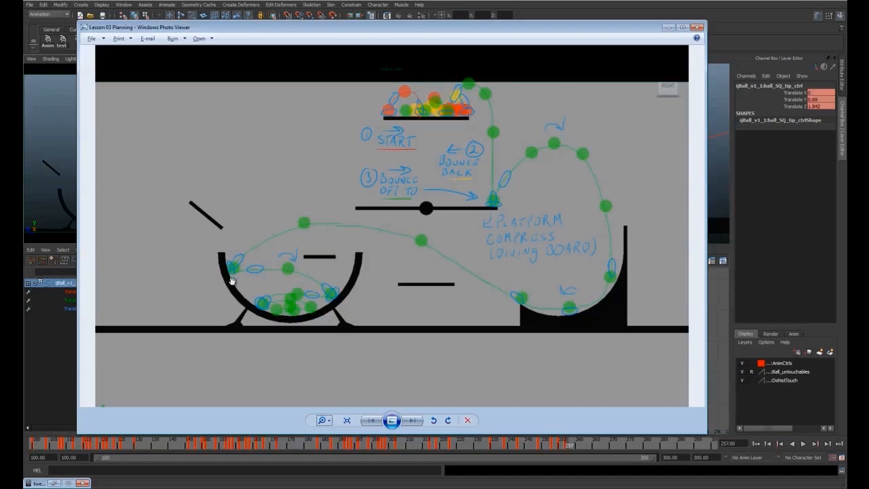
left_click(669, 28)
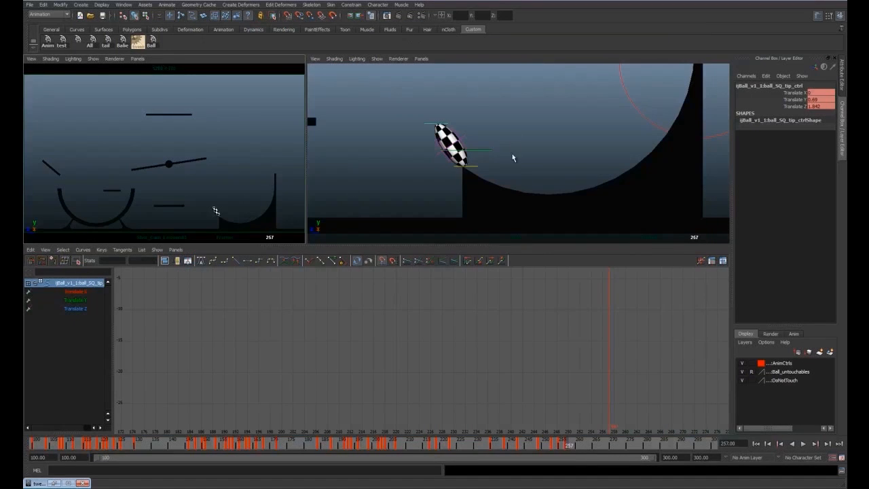
Select the middle platform's control and key a downward counter-swing of about -5.8 in Rotate X at frame 242
left_click(319, 442)
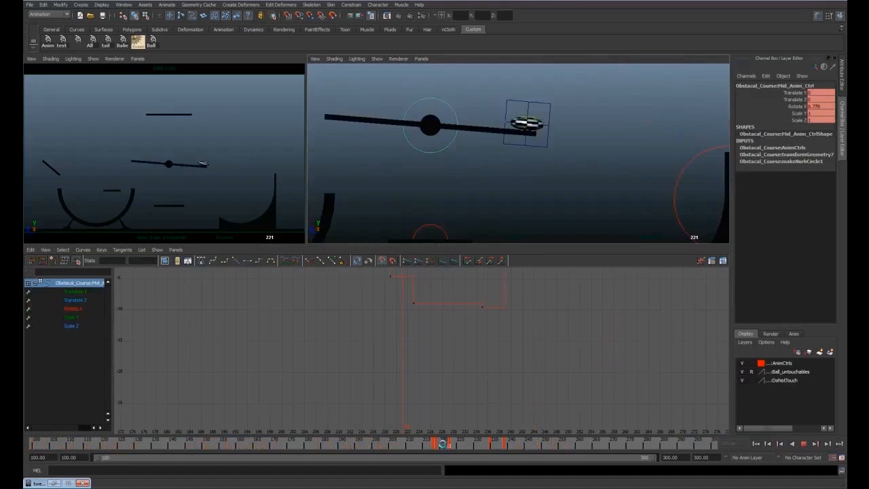
left_click_drag(446, 451, 517, 449)
left_click(505, 447)
key("e")
left_click_drag(507, 132, 503, 152)
key("s")
middle_click_drag(527, 306, 520, 357, "alt")
key("w")
left_click_drag(521, 353, 510, 328)
Swing the middle platform back up at frame 244, and key it at -2.249 in Rotate X at frame 246
left_click_drag(520, 446, 524, 446)
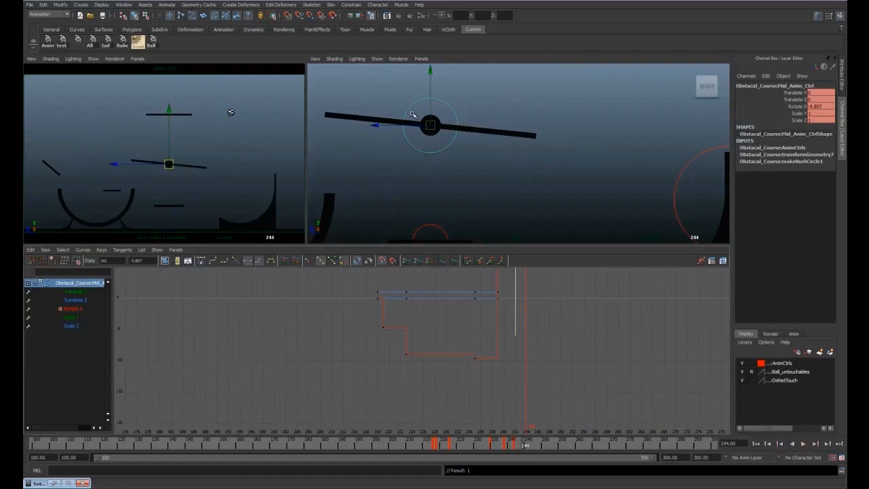
key("e")
left_click_drag(366, 84, 361, 95)
key("s")
middle_click_drag(520, 282, 512, 328, "alt")
key("w")
mouse_move(525, 448)
left_mouse_down()
mouse_move(507, 449)
mouse_move(531, 448)
left_mouse_up()
key("s")
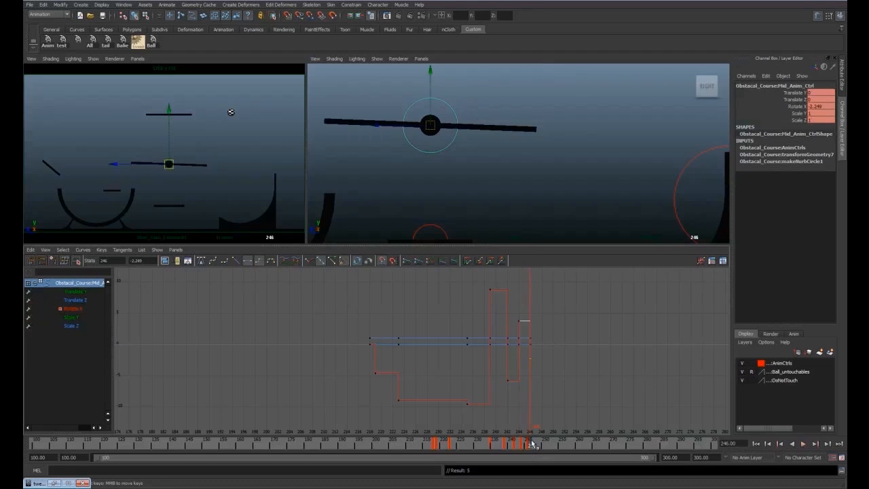
Isolate the platform's Rotate X curve and key a smaller opposite swing of about 1.5 at frame 247
left_click(534, 445)
key("e")
left_click(73, 308)
key("w")
left_click(538, 445)
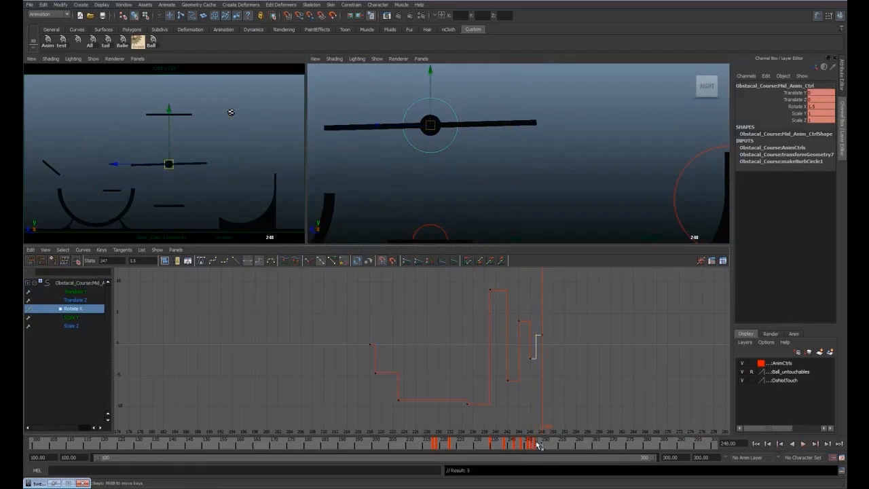
Key progressively smaller alternating Rotate X swings until the middle platform settles level, and play back the wobble
left_click(547, 445)
left_click(541, 334)
middle_click_drag(541, 335, 458, 323, "alt")
right_click_drag(458, 323, 499, 307, "alt")
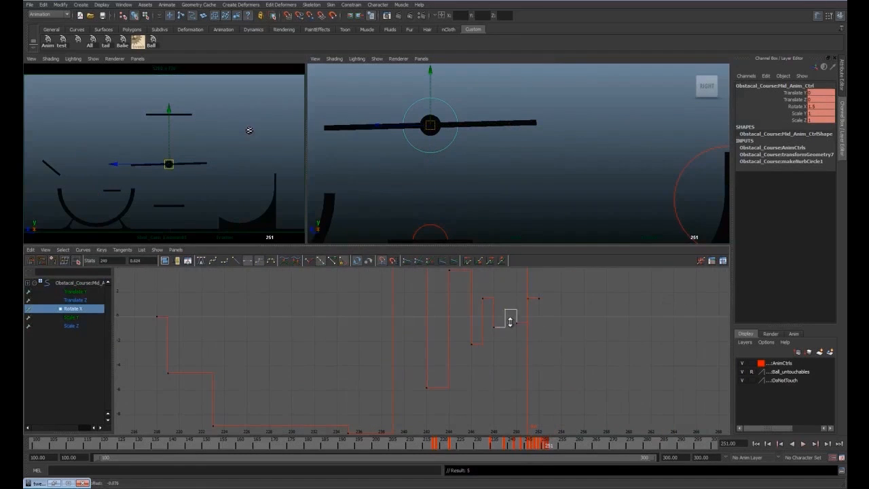
middle_click_drag(519, 326, 543, 333)
middle_click_drag(543, 333, 468, 348, "alt")
right_click_drag(469, 349, 484, 354, "alt")
left_click(554, 445)
key("s")
key("space")
key("alt+v")
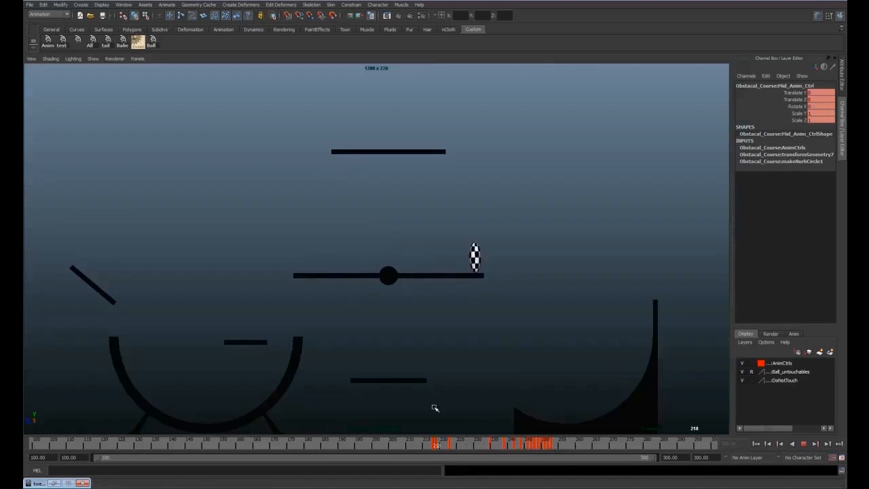
left_click_drag(495, 431, 457, 422)
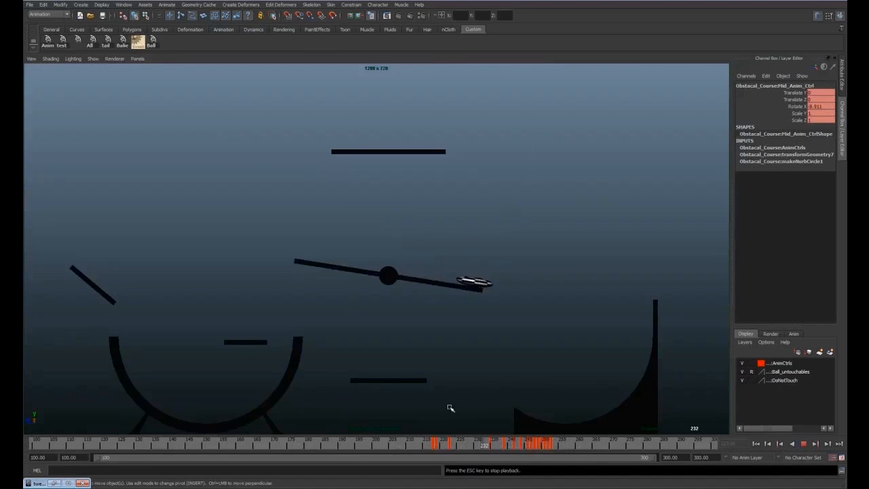
Shift the middle platform's later wobble keys to later frames to slow the swings
left_click(516, 448)
mouse_move(506, 448)
left_mouse_down()
mouse_move(567, 448)
mouse_move(506, 449)
left_mouse_up()
left_click(523, 448)
key("ctrl+z")
key("ctrl+z")
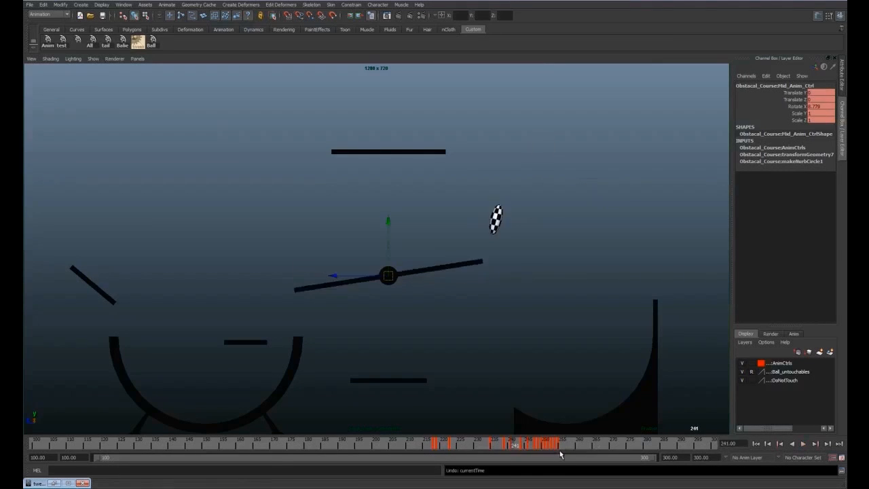
mouse_move(560, 450)
left_mouse_down()
mouse_move(507, 448)
mouse_move(567, 448)
left_mouse_up()
left_click_drag(542, 449, 549, 450)
Rotate the middle platform at about frame 241 to refine its swing, and play back the motion
left_click(517, 448)
key("e")
left_click_drag(441, 220, 453, 237)
key("alt+v")
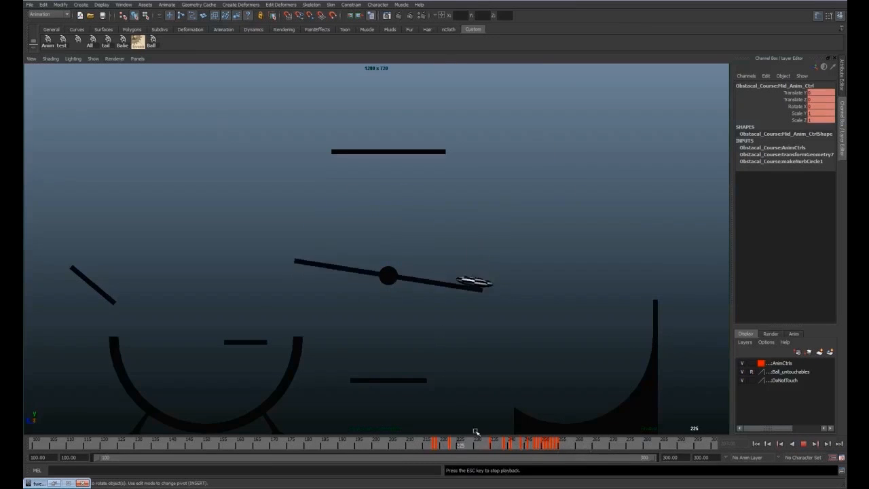
Spread the platform's wobble keys farther apart so the platform settles at frame 257, and play back the timing repeatedly
left_click_drag(516, 445, 591, 447)
left_click(531, 449)
key("alt+v")
key("alt+v")
key("alt+v")
left_click(465, 443)
key("alt+v")
left_click_drag(466, 443, 592, 448)
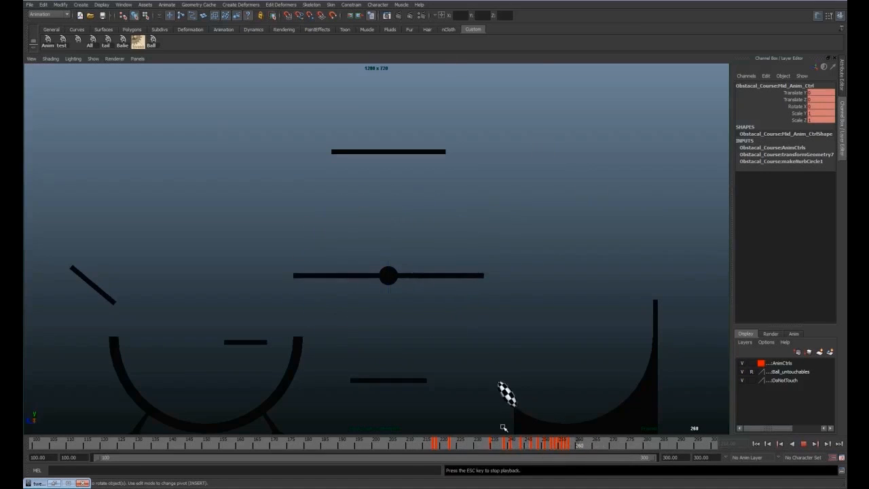
key("alt+v")
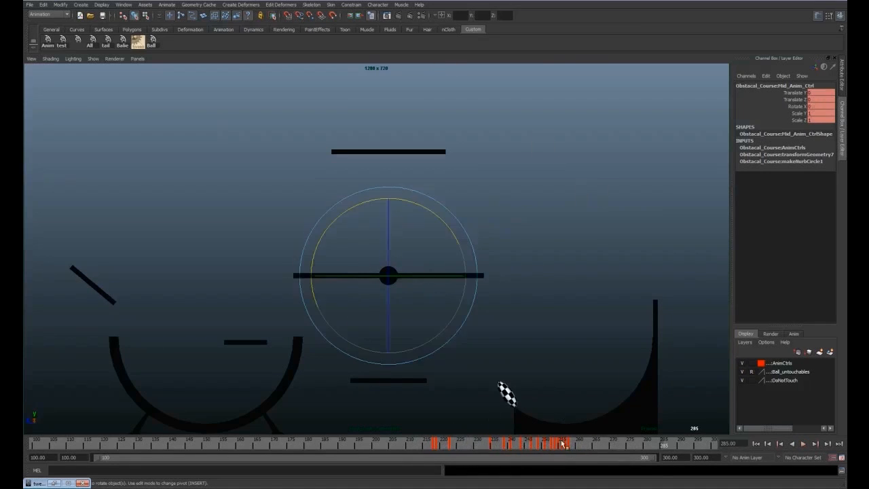
key("alt+v")
key("alt+v")
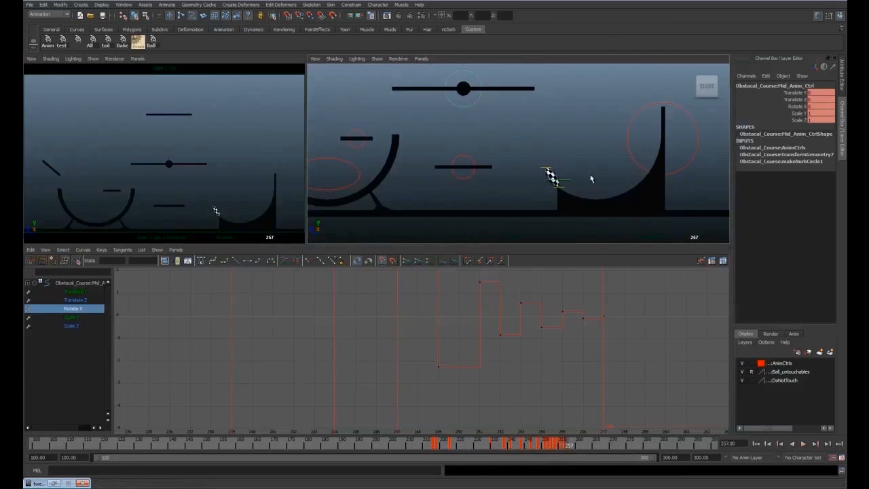
Zero the ball's squash control for a new pose at frame 260, place the ball below the middle platform at about Translate Y 13.072, Z 1.896, and play back
key("ctrl+z")
left_click(575, 447)
left_click(153, 41)
key("s")
left_click(547, 168)
left_click_drag(820, 100, 821, 106)
type("0")
key("Return")
left_click(574, 177)
left_click(568, 183)
left_click_drag(559, 180, 451, 120)
left_click(204, 485)
left_click(203, 484)
left_click_drag(579, 443, 575, 442)
key("space")
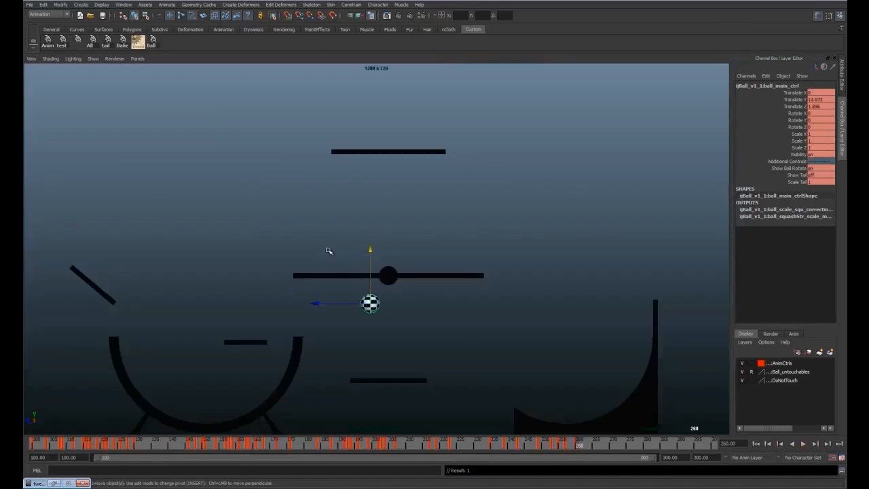
key("alt+v")
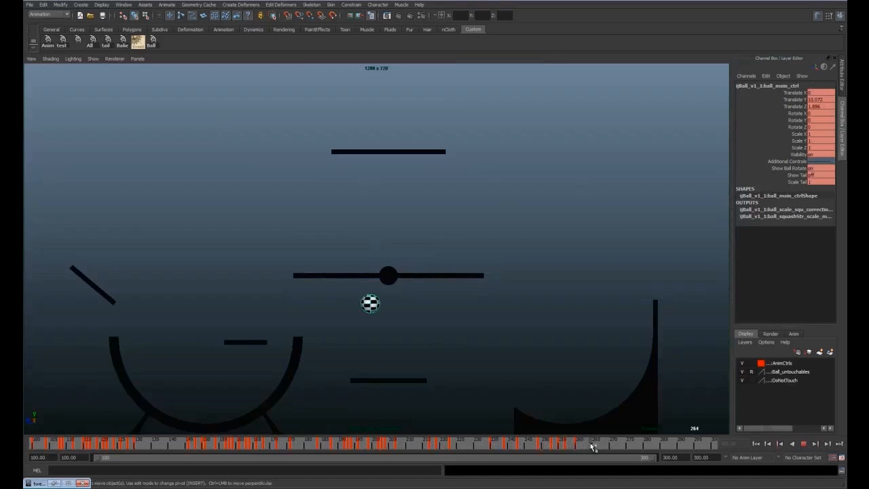
Following the planning sketch, key the ball at frame 263 above the bowl, at about 13.578 in Translate Y and 19.204 in Translate Z
key("space")
key("alt+Tab")
key("alt+Tab")
left_click_drag(580, 445, 590, 447)
left_click(90, 41)
key("s")
left_click(459, 117)
left_click_drag(450, 109, 324, 115)
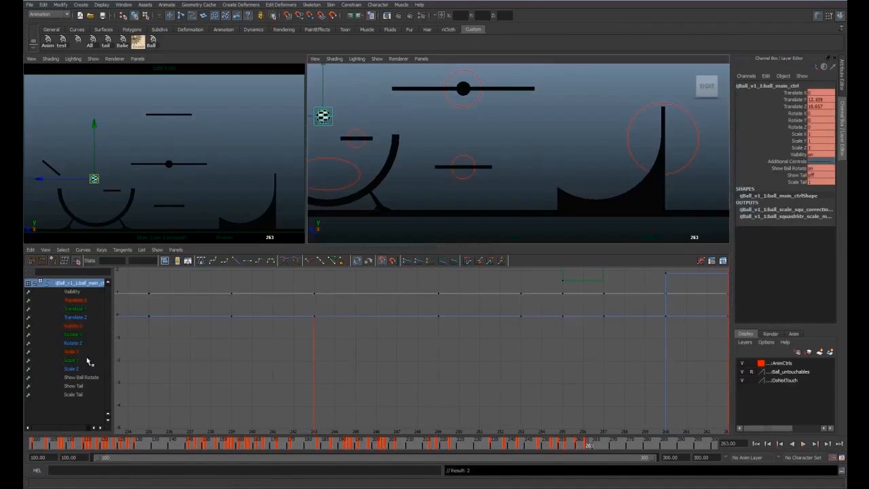
left_click_drag(94, 178, 98, 181)
key("alt+Tab")
left_click(667, 28)
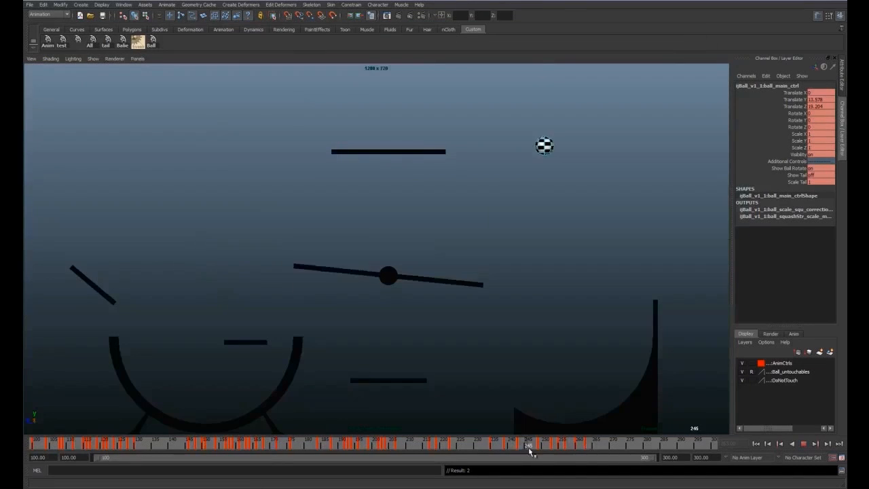
After checking the planning sketch, shift the ball's airborne pose over the bowl and play back the flight
key("alt+Tab")
left_click(666, 29)
left_click_drag(176, 297, 198, 297)
left_click_drag(231, 273, 231, 268)
left_click(584, 446)
key("space")
scroll(598, 354, "up", 3)
left_click(588, 446)
Fine-tune the ball's airborne keys approaching the bowl and repeatedly play back the motion to judge the arc's timing
middle_click_drag(564, 357, 563, 351)
mouse_move(588, 446)
left_mouse_down()
mouse_move(575, 446)
mouse_move(585, 444)
left_mouse_up()
key("space")
left_click(576, 450)
key("space")
key("space")
key("space")
middle_click_drag(553, 322, 563, 346)
key("space")
left_click_drag(203, 294, 205, 294)
mouse_move(575, 444)
left_mouse_down()
mouse_move(588, 446)
mouse_move(552, 445)
mouse_move(584, 446)
left_mouse_up()
key("space")
Following the sketch, key the ball at frame 264 against the bowl's far inner wall, at about Translate Y 8.205, Z 27.082
left_click(152, 45)
left_click(162, 487)
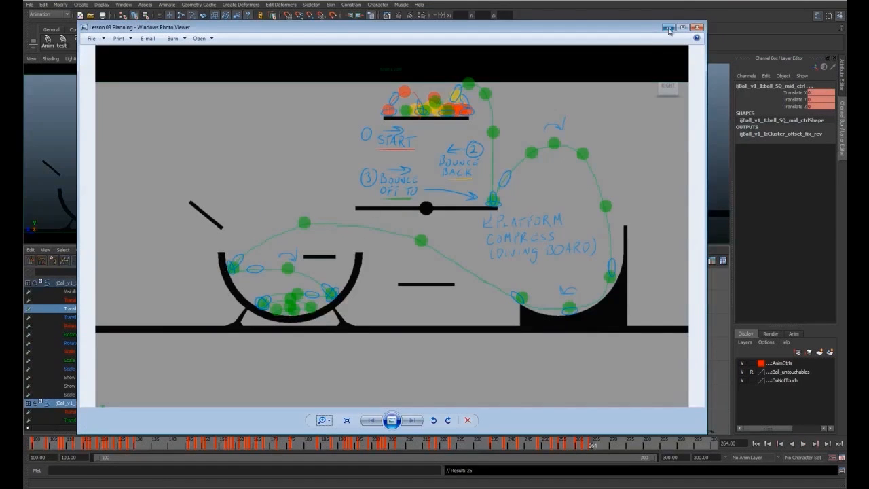
left_click(669, 30)
left_click(346, 103)
left_click(592, 446)
middle_click_drag(407, 149, 523, 172, "alt")
left_click_drag(461, 127, 386, 166)
middle_click_drag(390, 187, 440, 173, "alt")
right_click_drag(440, 173, 479, 185, "alt")
Rotate the ball's main control at frame 264 to about -69 in Rotate X to face the bowl wall
left_click(435, 116)
left_click(438, 121)
key("e")
left_click_drag(483, 92, 496, 159)
left_click(442, 125)
key("e")
left_click_drag(484, 89, 488, 178)
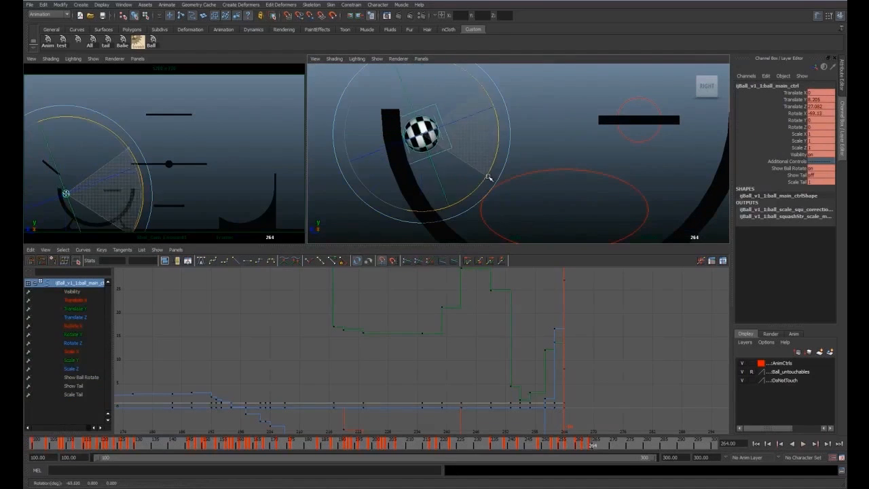
Key the ball at frame 264 and stretch it with the tip control to about 1.696 in Translate Y
key("q")
key("s")
left_click(441, 128)
key("w")
left_click_drag(488, 112, 517, 103)
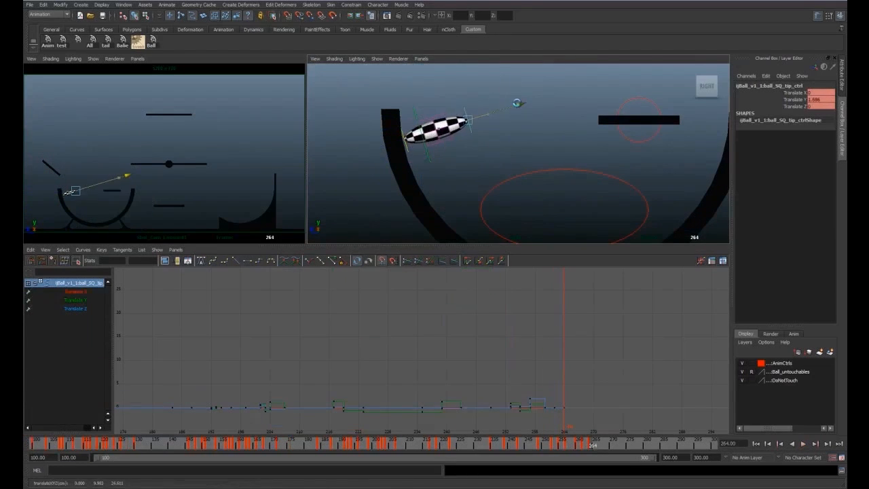
left_click(442, 127)
Nudge the stretched ball's pose on the bowl wall slightly and play back the impact
key("q")
key("space")
key("space")
left_click(441, 127)
key("w")
key("space")
left_click_drag(139, 293, 140, 287)
mouse_move(589, 444)
left_mouse_down()
mouse_move(446, 444)
mouse_move(596, 448)
left_mouse_up()
key("alt+v")
key("space")
Consult the planning sketch and zero the ball's tip control translation for the pose at frame 265
key("alt+Tab")
key("alt+Tab")
left_click(465, 121)
left_click(462, 113)
left_click(462, 114)
left_click_drag(821, 100, 821, 107)
type("0")
key("Return")
Squash the ball flat against the bowl wall at frame 265, with the tip control at about -0.891 in Translate Y
left_click(440, 154)
key("space")
left_click(261, 223)
mouse_move(269, 203)
left_mouse_down()
mouse_move(279, 239)
mouse_move(268, 208)
left_mouse_up()
key("e")
left_click(246, 216)
key("w")
key("space")
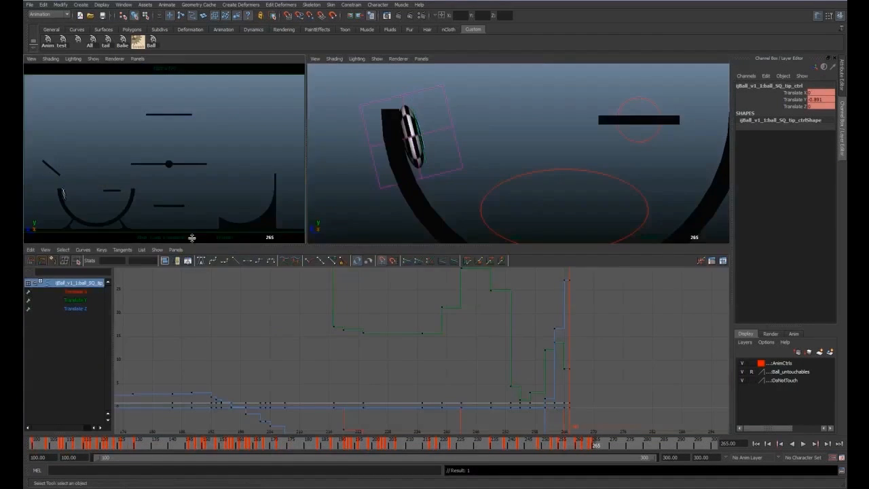
Play back the impact and extend the animation range to end at frame 350
key("space")
key("alt+v")
left_click(595, 445)
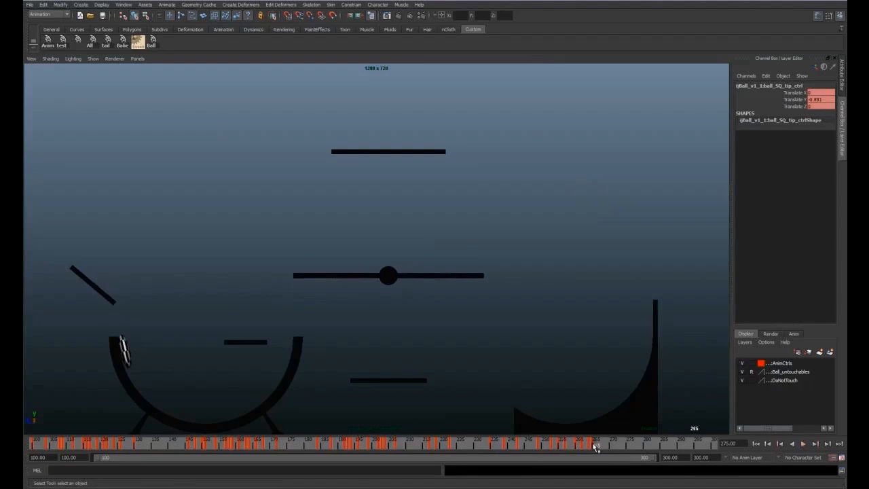
type("350")
key("Return")
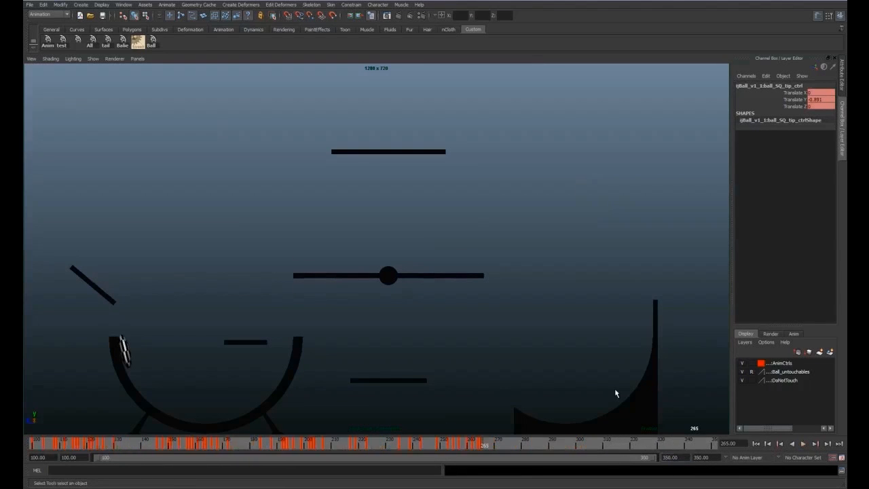
key("space")
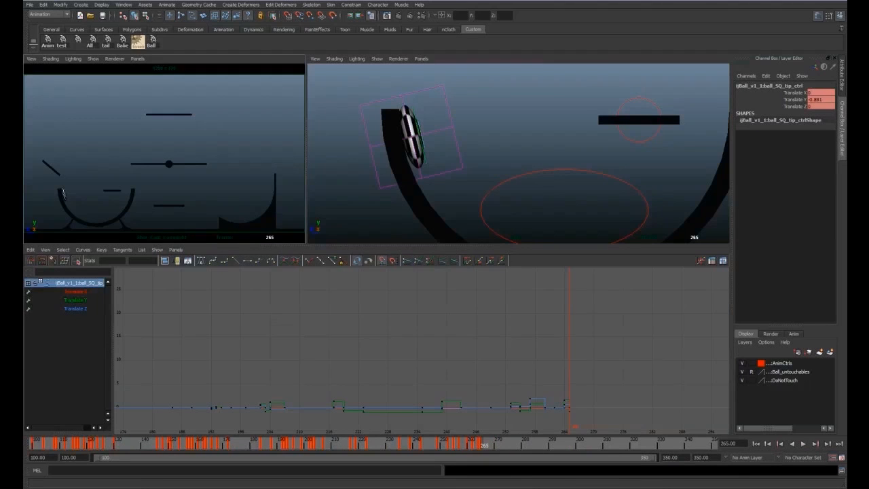
Following the sketch, key all ball controls at frame 266 and stretch the tip control to about 0.918 in Translate Y
key("alt+Tab")
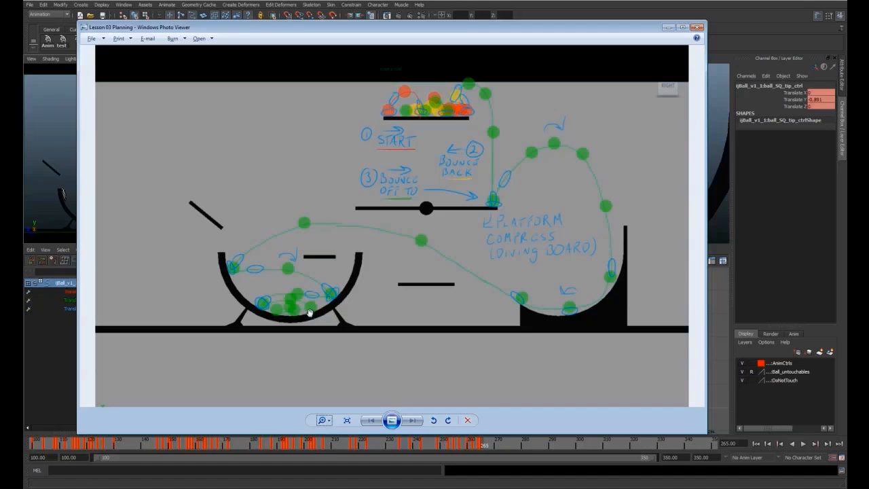
left_click(667, 28)
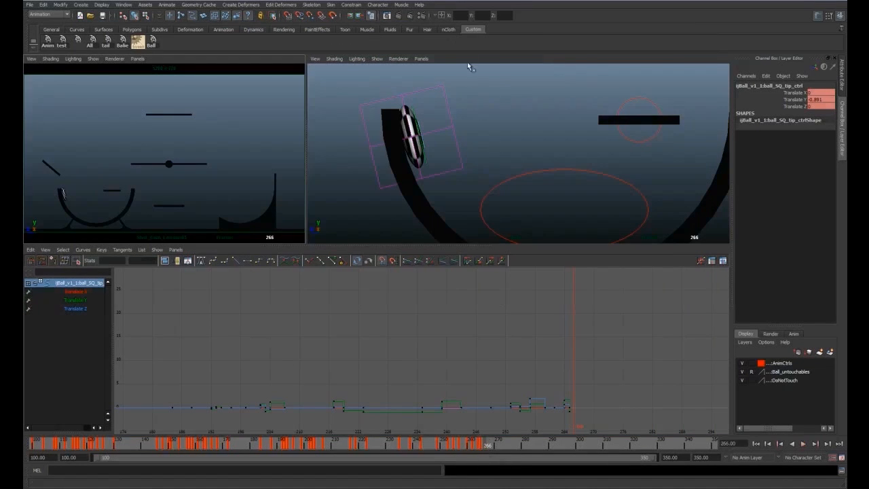
left_click(152, 43)
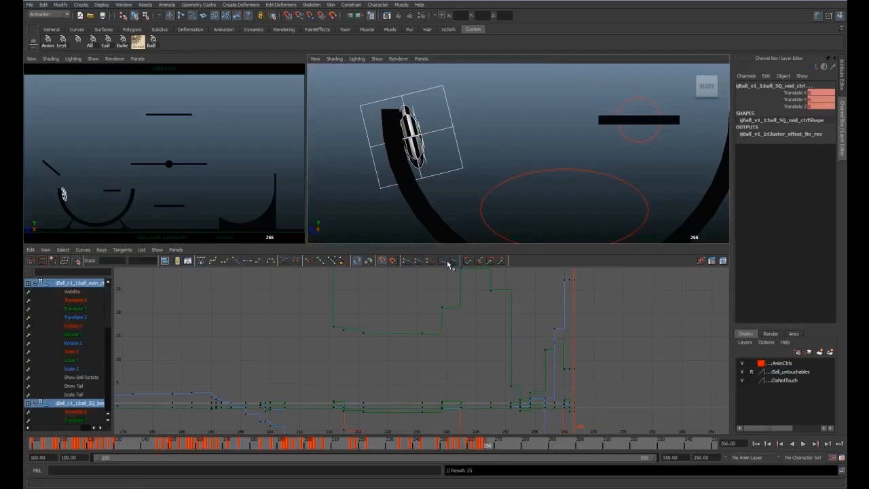
left_click(459, 143)
left_click(422, 146)
left_click_drag(476, 122, 508, 115)
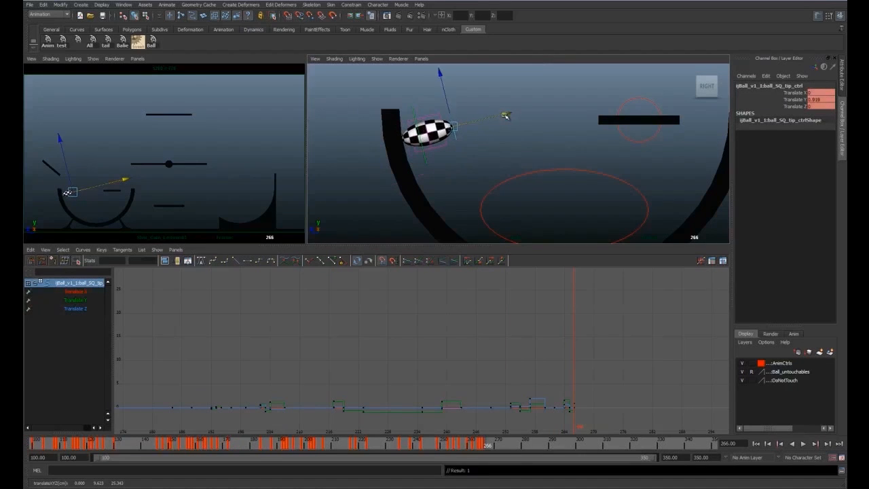
Move the stretched ball off the bowl wall at frame 266 to about Translate Y 8.748, Z 24.836, and compare with the sketch
left_click(474, 153)
left_click(428, 165)
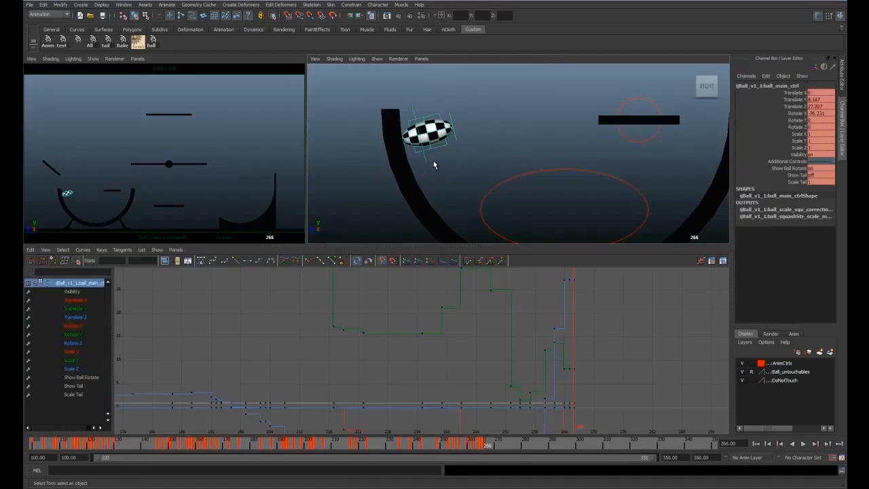
left_click(447, 146)
left_click(427, 161)
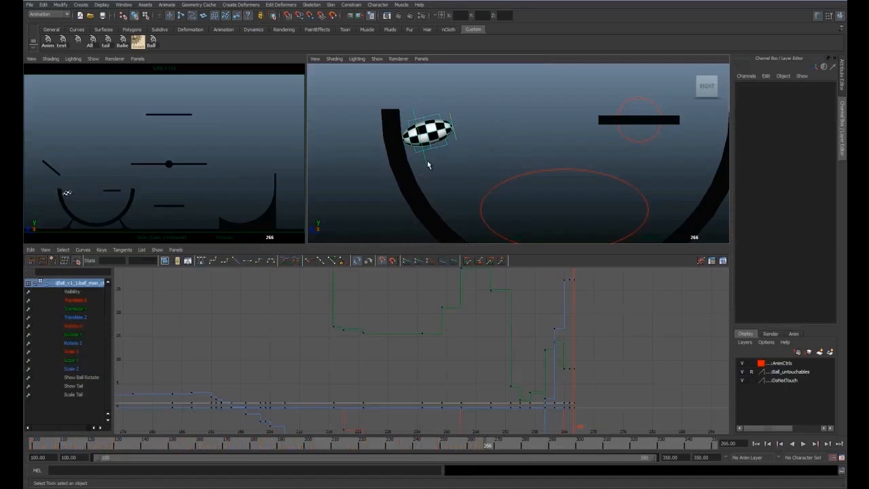
left_click_drag(476, 122, 518, 113)
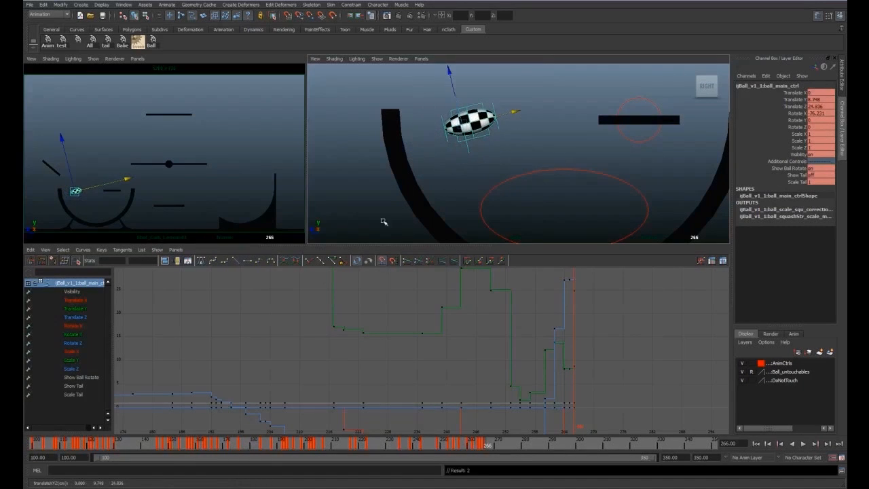
key("alt+Tab")
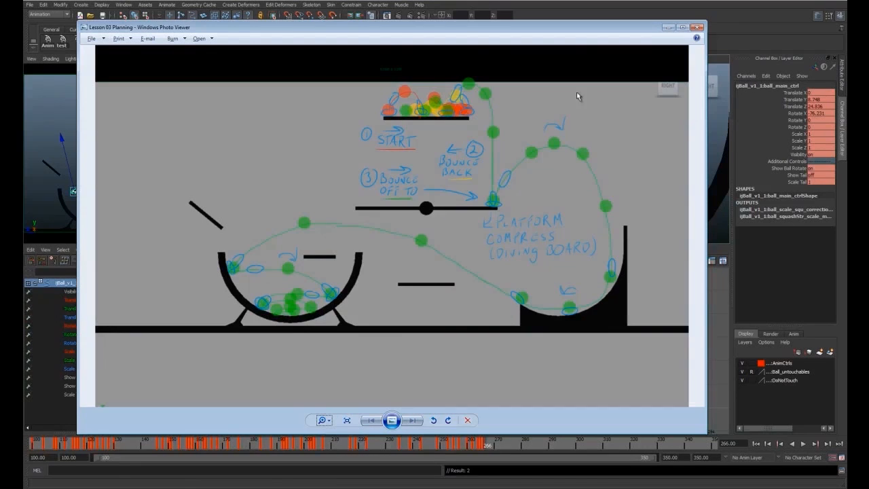
Rotate the ball slightly further as it leaves the bowl wall and refine its position in the camera view
key("alt+Tab")
key("e")
left_click_drag(532, 84, 537, 95)
key("w")
left_click_drag(462, 125, 483, 134)
key("space")
left_click_drag(156, 295, 157, 293)
left_click_drag(215, 343, 193, 343)
Zero the ball's stretch at frame 268 and place it inside the bowl at about Translate Y 8.356, Z 20.668, Rotate X -84.388
left_click_drag(487, 446, 492, 447)
key("space")
left_click(151, 43)
left_click(486, 129)
left_click_drag(821, 94, 821, 106)
type("0")
left_click(450, 110)
left_click_drag(456, 132, 543, 131)
key("alt+Tab")
left_click(668, 28)
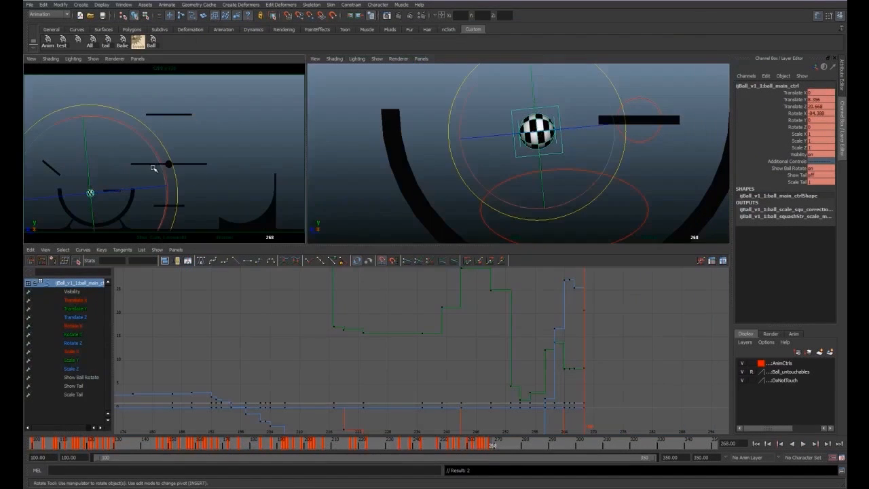
Review the rebound against the planning sketch and move the ball at frame 269 across the bowl toward the opposite wall
left_click(485, 445)
mouse_move(486, 445)
left_mouse_down()
mouse_move(477, 445)
mouse_move(490, 447)
left_mouse_up()
key("space")
key("Down")
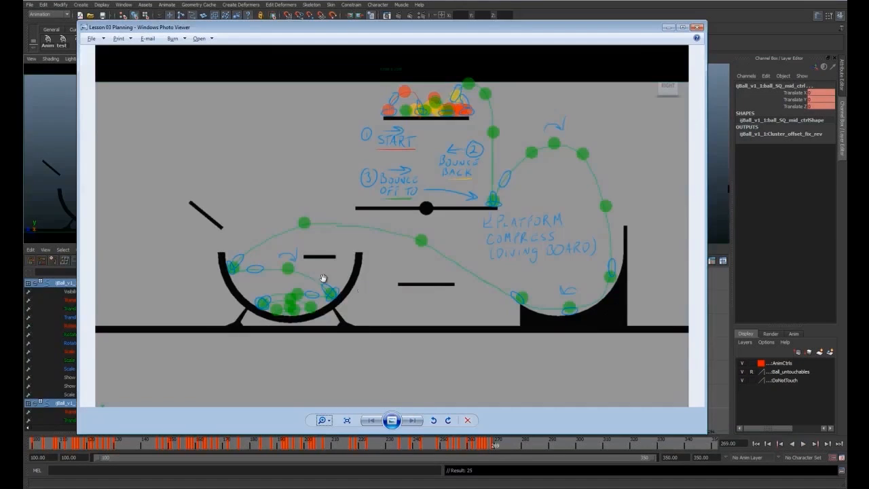
left_click(668, 29)
left_click(494, 448)
left_click(495, 158)
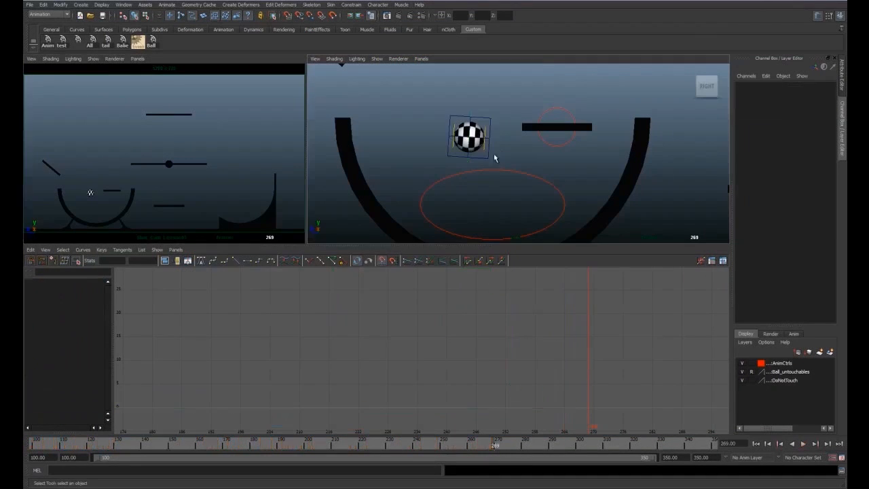
left_click(473, 117)
key("w")
left_click_drag(522, 141, 654, 178)
Rotate the ball at frame 269 to about -118.942 in X and place it at about Translate Y 5.416, Z 12.105
key("e")
left_click_drag(598, 98, 623, 103)
key("w")
left_click_drag(640, 199, 649, 203)
key("alt+Tab")
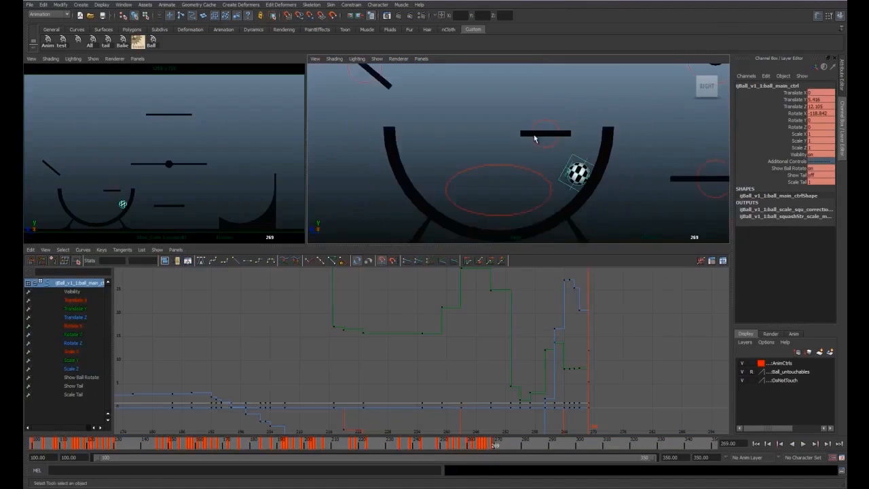
Refine the frame 269 pose so the ball sits lower along the bowl's inner curve, adjust its rotation, and play back
middle_click_drag(534, 138, 527, 104, "alt")
key("w")
left_click_drag(607, 176, 599, 174)
right_click_drag(599, 175, 631, 178, "alt")
middle_click_drag(625, 178, 567, 186, "alt")
key("e")
left_click_drag(563, 152, 565, 163)
key("q")
key("alt+v")
key("space")
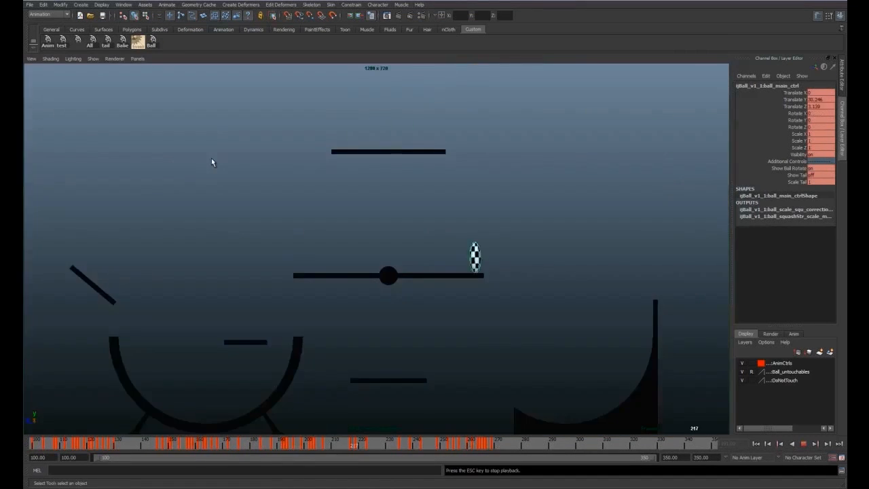
Replay the bounce and stretch the ball at frame 269 by moving its base control to about -0.4 in Translate Y
left_click(463, 446)
key("space")
left_click(509, 151)
key("w")
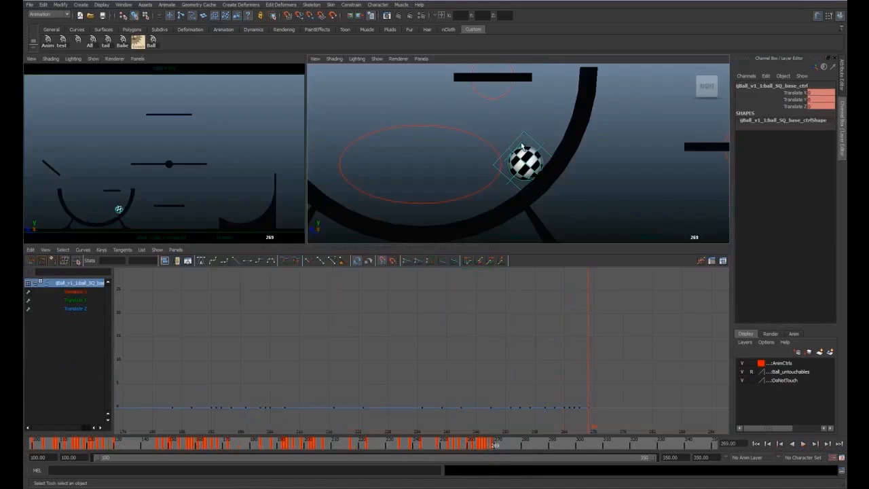
left_click(319, 445)
key("alt+v")
key("space")
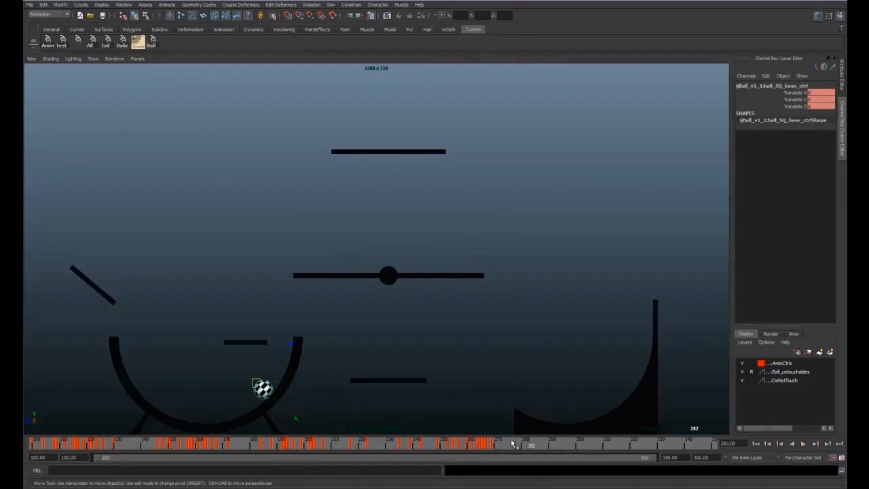
key("alt+v")
key("space")
left_click_drag(553, 187, 543, 181)
key("q")
Key all ball controls at frame 270 and squash the ball by moving its base control to about 0.18 in Translate Y
left_click_drag(487, 446, 493, 446)
left_click(151, 42)
left_click(494, 445)
key("s")
left_click(521, 132)
key("w")
left_click(509, 148)
left_click_drag(545, 181, 554, 190)
Inspect the base control's Translate Y curve around frame 270 and play back the squash against the bowl wall
left_click(75, 300)
key("f")
middle_click_drag(607, 373, 498, 373, "alt")
left_click_drag(561, 285, 574, 298)
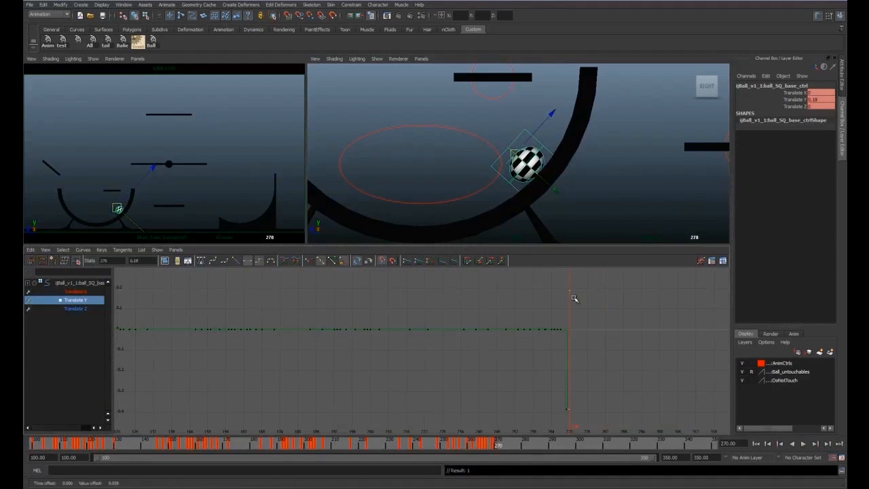
key("space")
left_click_drag(494, 444, 491, 444)
key("space")
key("ctrl+z")
key("q")
key("space")
left_click_drag(544, 442, 499, 448)
key("alt+v")
key("alt+v")
key("space")
Key all ball controls at frame 271 and stretch the ball off the bowl wall by moving its base control
left_click(152, 42)
key("s")
left_click(522, 134)
key("w")
left_click_drag(552, 187, 542, 177)
left_click(75, 300)
key("Up")
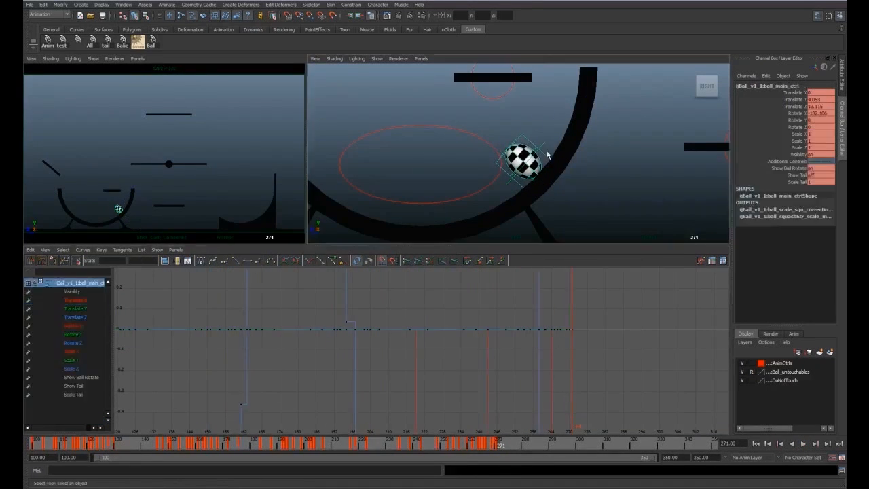
Move the ball's main control up and away from the bowl wall at frame 271 and rotate it along the rebound direction
key("alt+Tab")
left_click(668, 29)
left_click_drag(523, 159, 479, 120)
key("e")
key("Down")
left_click_drag(541, 89, 551, 109)
key("Up")
key("w")
left_click_drag(495, 103, 482, 125)
left_click_drag(502, 160, 510, 165)
Compare the neighbouring keys and fine-tune the ball's rotation and position at frame 271
key("comma")
key("period")
key("e")
left_click_drag(543, 125, 541, 122)
key("w")
left_click_drag(512, 165, 522, 169)
Nudge the stretched ball's position and rotation again while checking the rebound against the preceding keys
key("comma")
key("comma")
key("period")
key("period")
left_click_drag(512, 109, 514, 105)
left_click_drag(520, 164, 526, 167)
key("comma")
key("comma")
left_click_drag(496, 444, 501, 444)
key("e")
left_click_drag(572, 162, 571, 167)
Key the ball at frame 273 and reset its base control's Translate Y to 0
left_click_drag(498, 444, 504, 445)
key("s")
left_click_drag(461, 159, 497, 142, "alt")
left_click(565, 153)
left_click(823, 100)
type("0")
key("Return")
At frame 273, rotate the main control to about -91.097 in X and centre the ball over the bowl at about Translate Y 5.004
left_click(579, 134)
key("w")
key("e")
left_click_drag(564, 121, 547, 89)
key("alt+Tab")
key("alt+Tab")
key("w")
left_click_drag(495, 140, 478, 139)
key("space")
left_click_drag(504, 444, 496, 444)
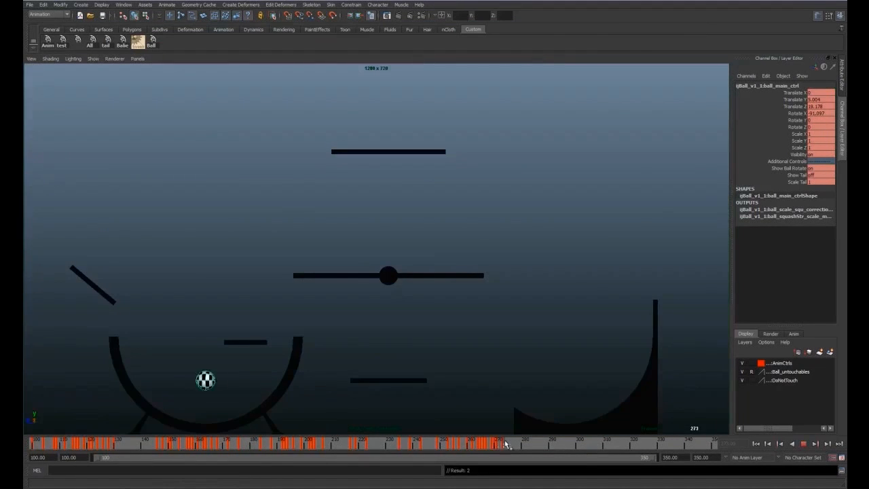
Try to adjust the ball's rotation at frame 271
key("space")
left_click(564, 131)
key("space")
key("e")
left_click_drag(315, 348, 311, 342)
key("space")
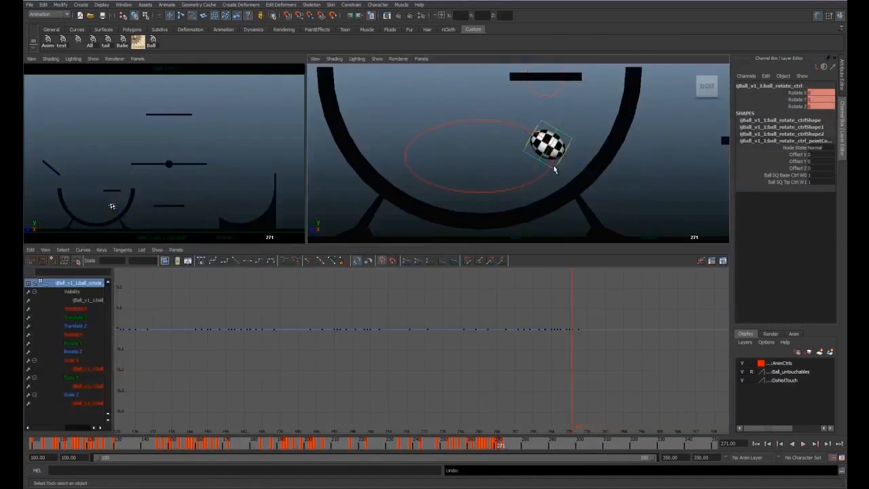
Select the ball's main control and scrub from frame 271 to 273 to review the rebound
left_click(555, 169)
key("space")
left_click(500, 446)
left_click_drag(503, 445, 510, 445)
key("space")
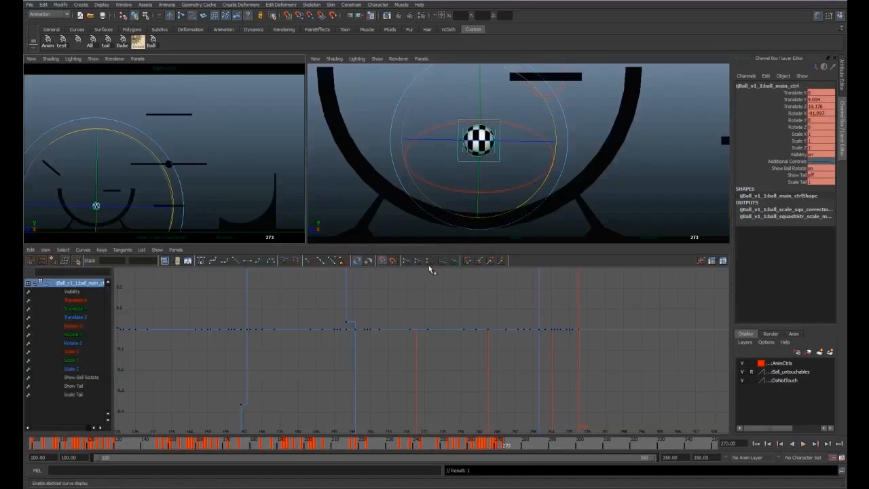
Move the ball across and down to the bowl's opposite inner wall and rotate it to match the slope
left_click(527, 158)
key("w")
left_click(500, 146)
left_click_drag(524, 142, 446, 143)
left_click_drag(402, 102, 402, 122)
key("e")
left_click_drag(471, 158, 446, 107)
Key the wall contact pose at frame 275, shift the ball closer to the surface and readjust its rotation
key("s")
key("w")
left_click_drag(419, 133, 414, 140)
key("alt+Tab")
left_click(670, 29)
left_click_drag(357, 132, 372, 146)
key("e")
left_click_drag(447, 146, 487, 169)
Fine-tune the ball's rotation and position against the bowl surface in wireframe, key the pose and restore textured shading
middle_click_drag(402, 205, 429, 171, "alt")
right_click_drag(429, 171, 499, 172, "alt")
middle_click_drag(339, 121, 488, 131, "alt")
key("4")
key("w")
key("e")
left_click_drag(548, 145, 549, 139)
key("w")
left_click_drag(499, 100, 501, 97)
key("s")
key("q")
key("6")
Scrub through the frames leading to 275 to review the ball's travel across the bowl
left_click_drag(490, 443, 510, 447)
right_click_drag(509, 197, 434, 202, "alt")
middle_click_drag(434, 202, 392, 220, "alt")
left_click(139, 487)
left_click(139, 487)
key("space")
left_click_drag(499, 446, 510, 448)
key("space")
Try to squash the ball at frame 275 by moving its tip control to about 0.133 in Translate Y
left_click(452, 145)
key("w")
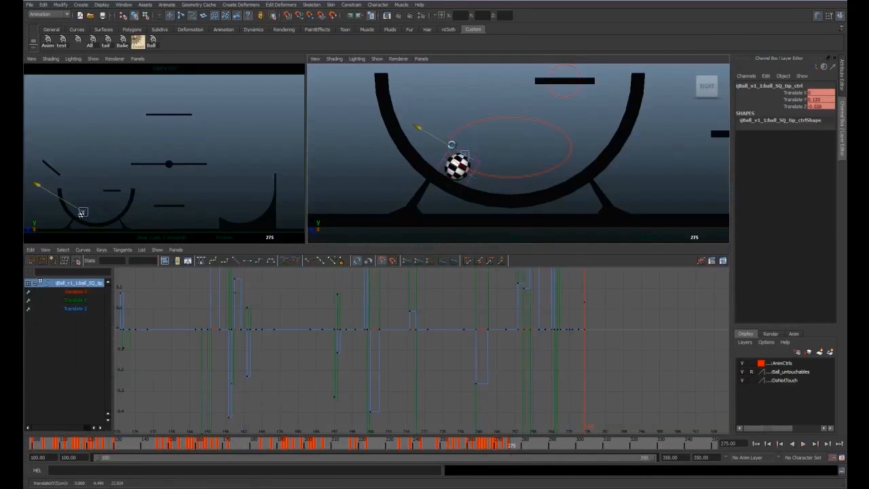
left_click_drag(419, 128, 425, 131)
key("space")
key("z")
Play back the rebound between the bowl walls from the earlier bounce through frame 275
left_click_drag(507, 445, 483, 449)
key("alt+v")
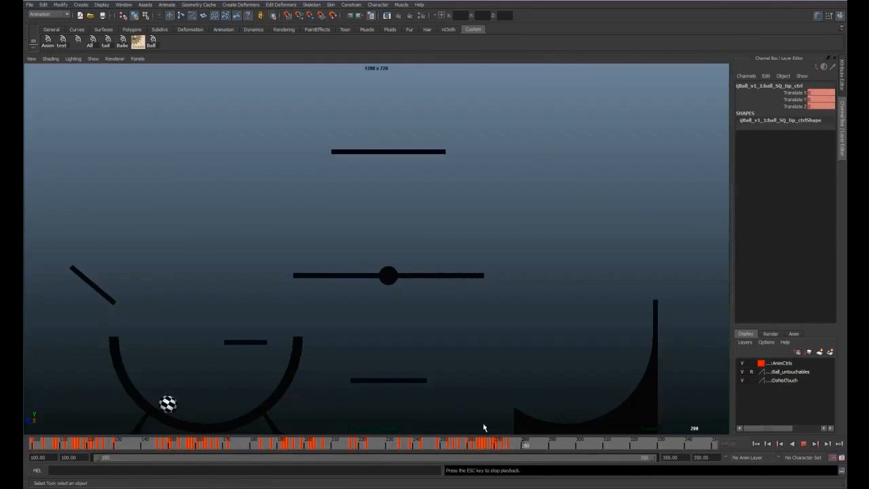
key("alt+Tab")
left_click(669, 28)
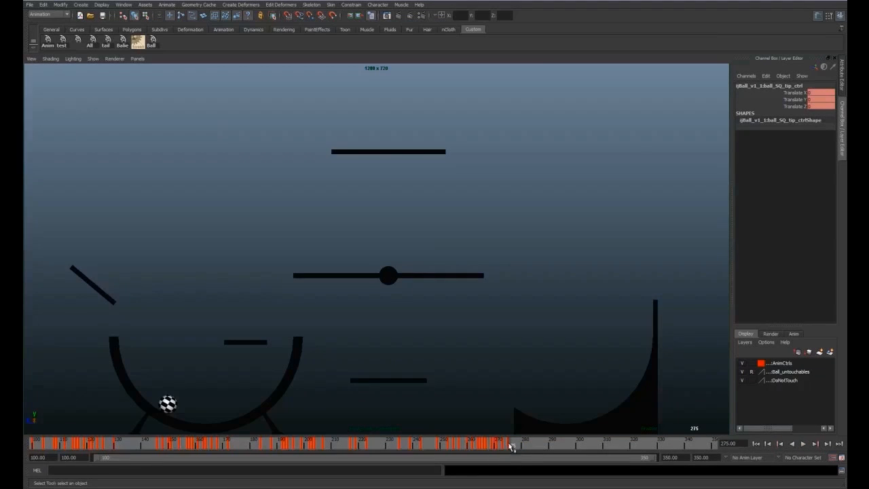
Key the ball at frame 277, move it back over the bowl's middle, and rotate and key its new pose
left_click_drag(511, 446, 517, 445)
key("s")
key("space")
left_click(474, 179)
key("w")
left_click_drag(458, 167, 498, 156)
key("s")
key("e")
left_click_drag(563, 112, 572, 202)
key("s")
Refine the frame 277 pose to about 19.638 in Translate Z and -89.7 in Rotate X, and scrub to check it
left_click_drag(516, 446, 515, 446)
key("space")
right_click(518, 446)
left_click(534, 359)
left_click_drag(262, 403, 255, 402)
key("e")
left_click_drag(259, 349, 255, 345)
key("q")
left_click_drag(516, 447, 514, 450)
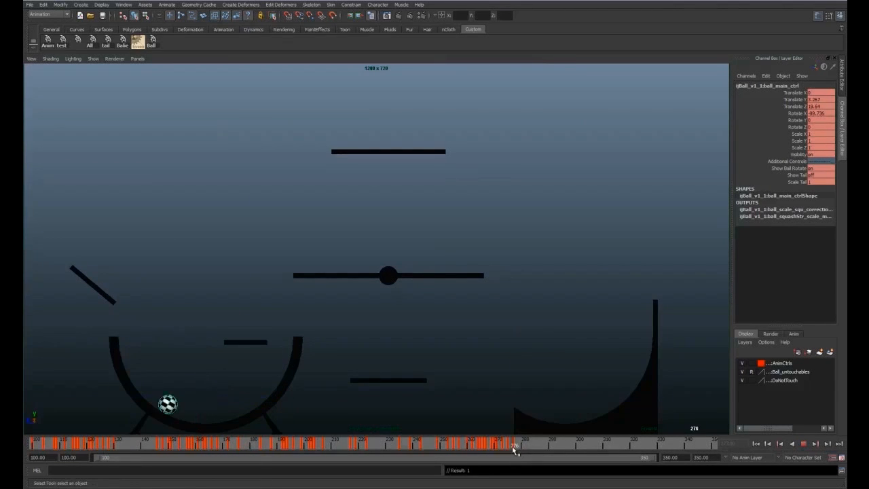
Lower the ball slightly above the bowl's bottom at frame 277 and play back the motion
key("w")
left_click_drag(201, 351, 201, 353)
left_click(514, 450)
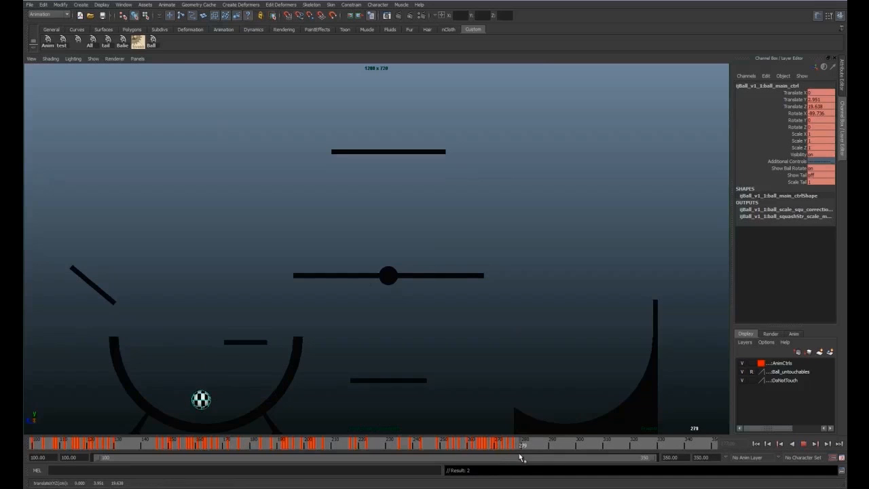
Key the ball at frame 279, move it across the bowl toward its right wall, and rotate it
key("s")
key("alt+Tab")
key("alt+Tab")
key("space")
left_click(508, 184)
key("space")
left_click_drag(254, 399, 279, 399)
key("e")
left_click_drag(277, 336, 303, 370)
Refine the frame 279 pose to about 2.063 in Translate Y, 15.991 in Translate Z and -152 in Rotate X, and step through it
key("w")
left_click_drag(230, 400, 239, 410)
key("e")
left_click_drag(296, 357, 317, 391)
key("q")
left_click(513, 449)
key("alt+comma")
key("alt+period")
key("alt+period")
key("alt+period")
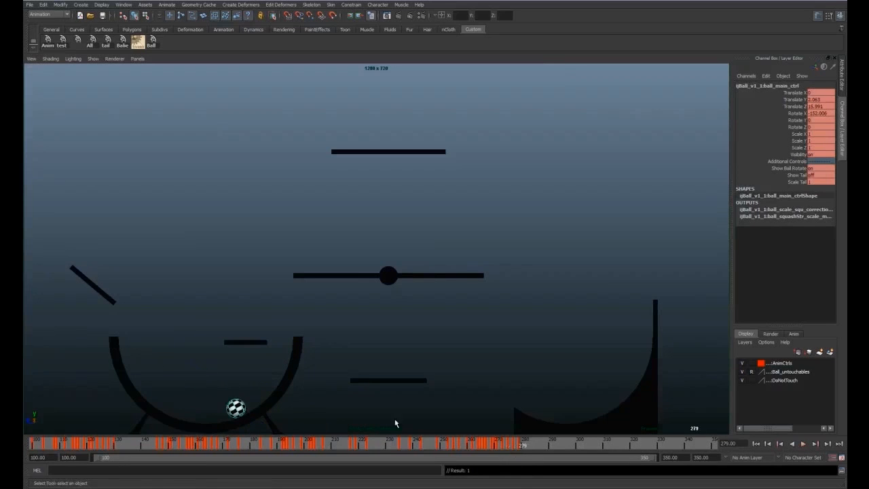
Key all ball controls at frame 281, move the ball back over the bowl's bottom, and rotate it
key("alt+Tab")
key("alt+Tab")
left_click(91, 42)
key("s")
key("space")
left_click(529, 449)
left_click(513, 175)
key("w")
left_click_drag(500, 170, 453, 165)
key("e")
left_click_drag(474, 95, 438, 93)
key("q")
Pose and key the ball at frame 283 with Translate Y 1.708, Translate Z 21.212 and Rotate X about -14
left_click(520, 448)
left_click_drag(520, 448, 535, 449)
key("w")
left_click(90, 42)
key("ctrl+z")
left_click(533, 449)
key("space")
key("e")
key("space")
left_click_drag(524, 119, 480, 97)
Play back the rebound through frame 284 in the full side view
left_click(533, 448)
key("w")
key("alt+v")
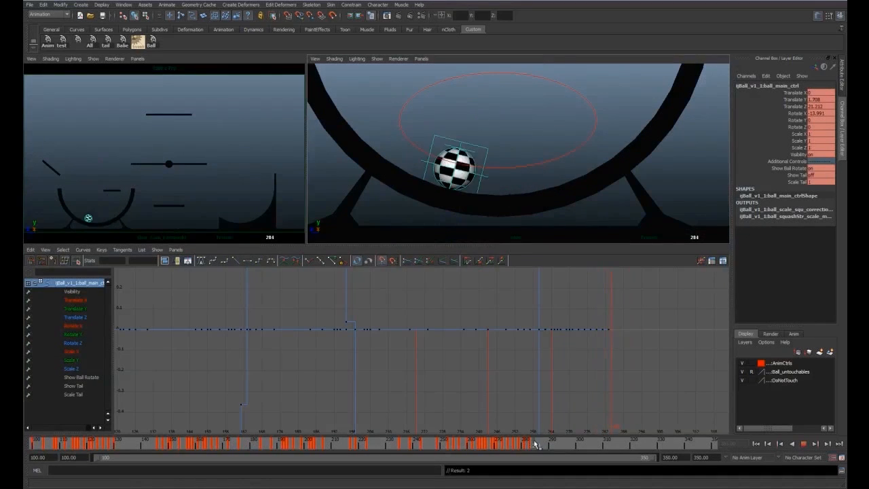
key("space")
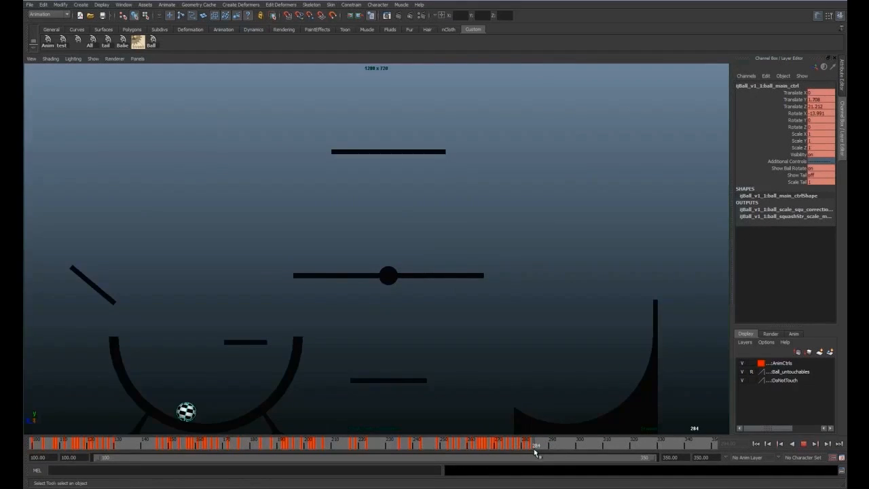
key("space")
Key all ball controls at frame 285, reset the ball's Rotate X to 0, and move it over the bowl's bottom
left_click_drag(514, 445, 536, 451)
left_click(90, 42)
key("s")
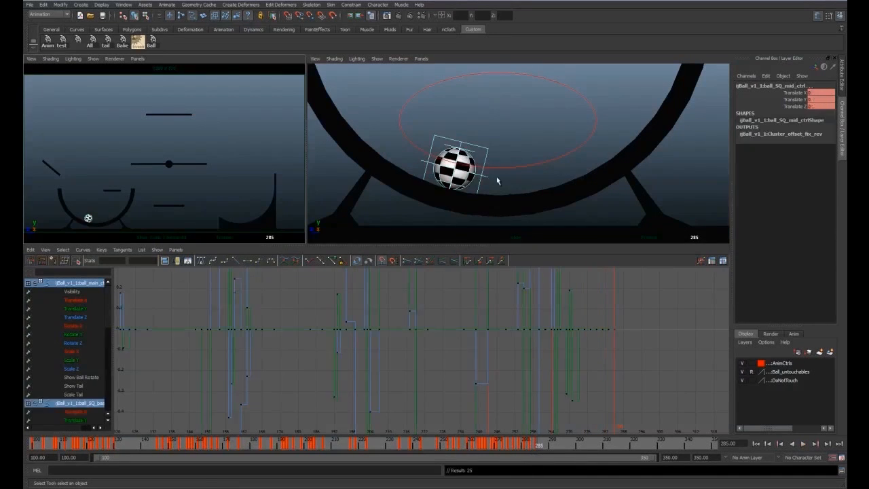
left_click(481, 178)
key("e")
left_click_drag(531, 163, 529, 140)
left_click(821, 113)
left_click(425, 175)
left_click(429, 175)
key("w")
left_click_drag(455, 168, 499, 164)
Move the ball to about 1.546 in Translate Y and 17.739 in Translate Z at frame 287, and key it
left_click_drag(529, 446, 545, 447)
left_click_drag(445, 164, 472, 163)
left_click_drag(525, 123, 525, 130)
left_click_drag(536, 445, 544, 447)
left_click(90, 42)
left_click(556, 165)
key("e")
left_click_drag(597, 145, 600, 154)
key("w")
left_click_drag(470, 172, 472, 171)
key("s")
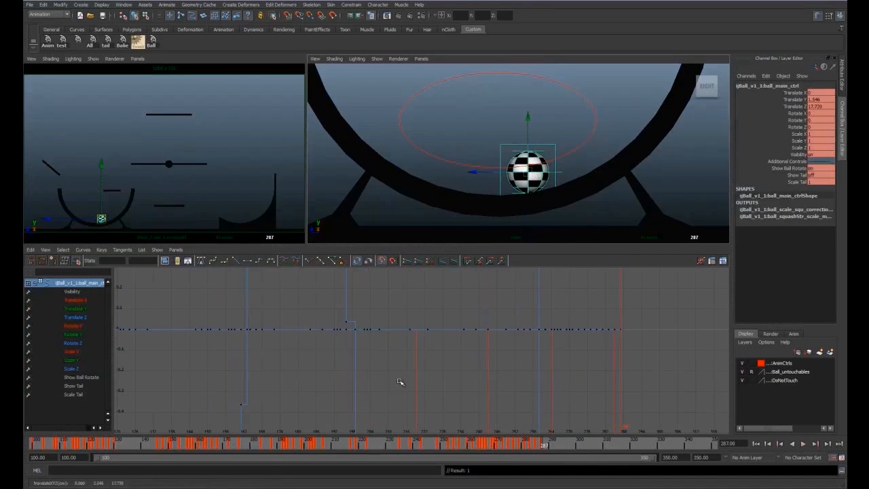
Play back the motion in the full side view and scrub through the last bounces in the bowl
key("alt+v")
key("space")
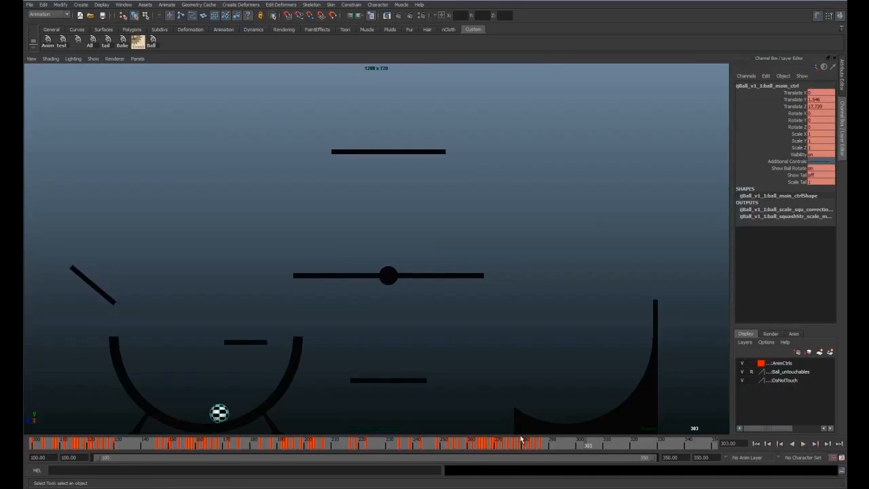
left_click_drag(538, 446, 502, 445)
key("alt+v")
left_click(508, 440)
left_click(534, 448)
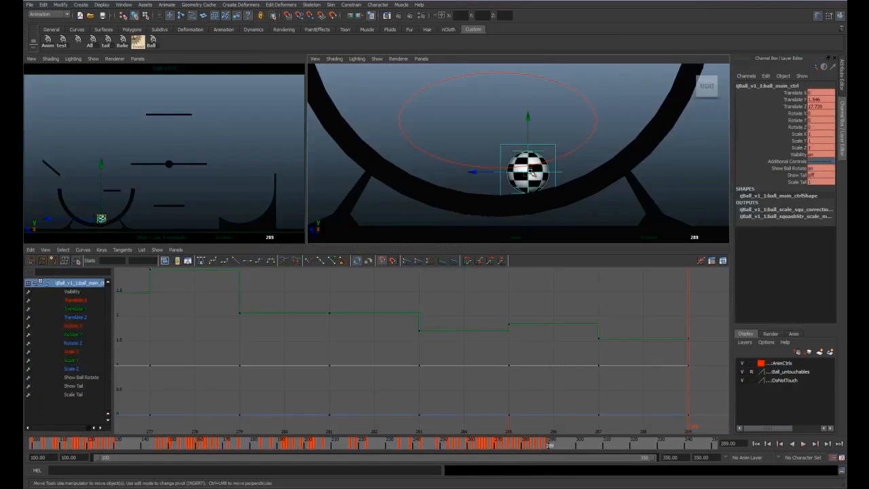
Move the ball to about 1.627 in Translate Y and 18.978 in Translate Z at frame 289, and key all controls
left_click_drag(533, 173, 503, 172)
left_click_drag(547, 445, 549, 444)
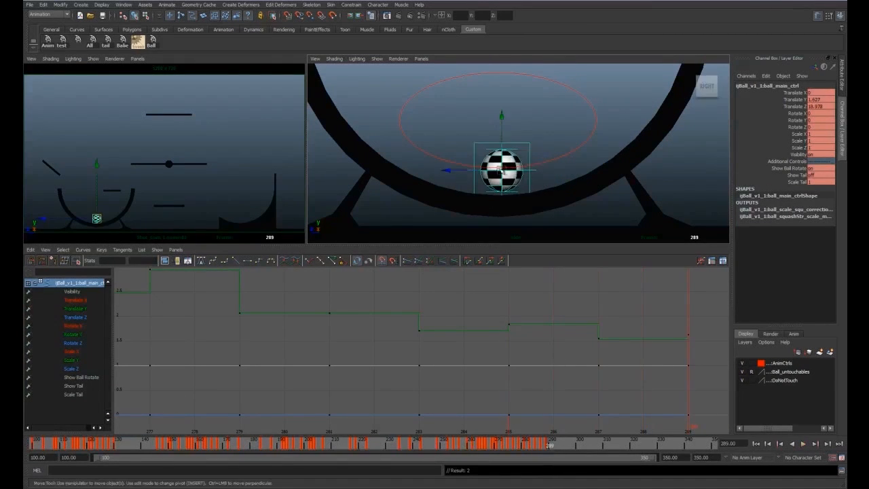
left_click(152, 42)
key("s")
Place the ball at frame 291 at Translate Y 1.465 and adjust its Translate Z key to about 19.697
key("alt+period")
key("alt+period")
left_click(530, 163)
left_click_drag(502, 171, 487, 174)
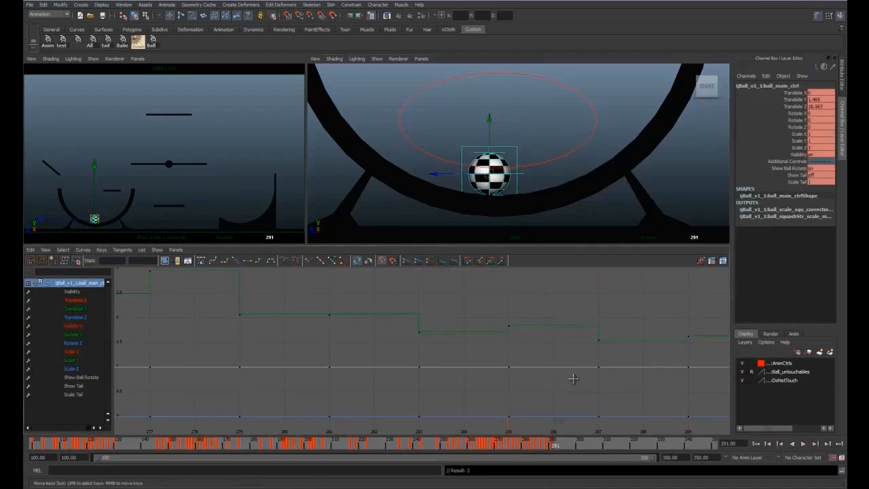
left_click(76, 317)
right_click_drag(435, 380, 380, 384, "alt")
mouse_move(550, 447)
left_mouse_down()
mouse_move(542, 447)
mouse_move(553, 455)
left_mouse_up()
left_click_drag(472, 307, 488, 328)
middle_click_drag(487, 328, 487, 327)
left_click_drag(553, 446, 543, 446)
Key the ball at frames 292 and 293, moving it slightly toward the bowl's right wall, and fine-tune its Translate Z keys
left_click(155, 47)
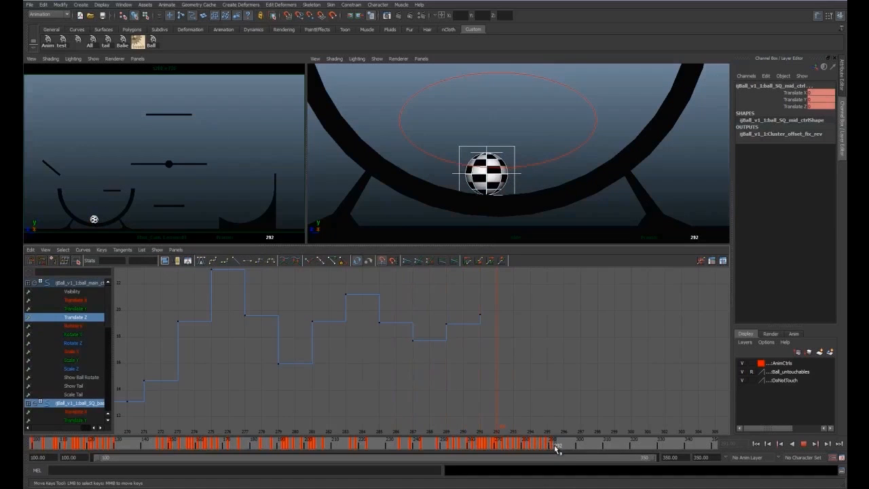
left_click(511, 169)
left_click(156, 44)
left_click(510, 170)
middle_click_drag(511, 170, 517, 172)
left_click_drag(545, 446, 562, 448)
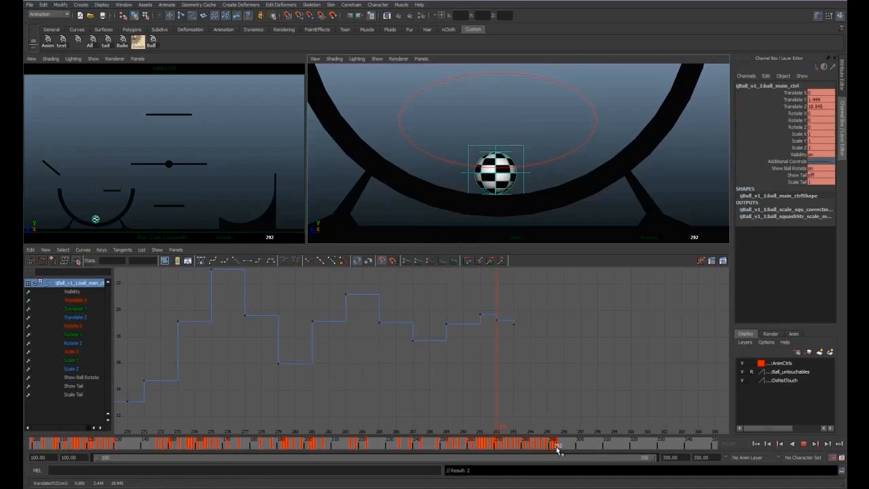
left_click_drag(528, 309, 490, 337)
middle_click_drag(508, 335, 507, 337)
left_click_drag(517, 445, 563, 448)
Pose the ball at frame 294, fine-tuning its Translate Z key and raising its Translate Y key to about 1.498
left_click(550, 178)
left_click(515, 178)
middle_click_drag(515, 178, 512, 178)
left_click_drag(540, 317, 527, 333)
middle_click_drag(527, 333, 526, 332)
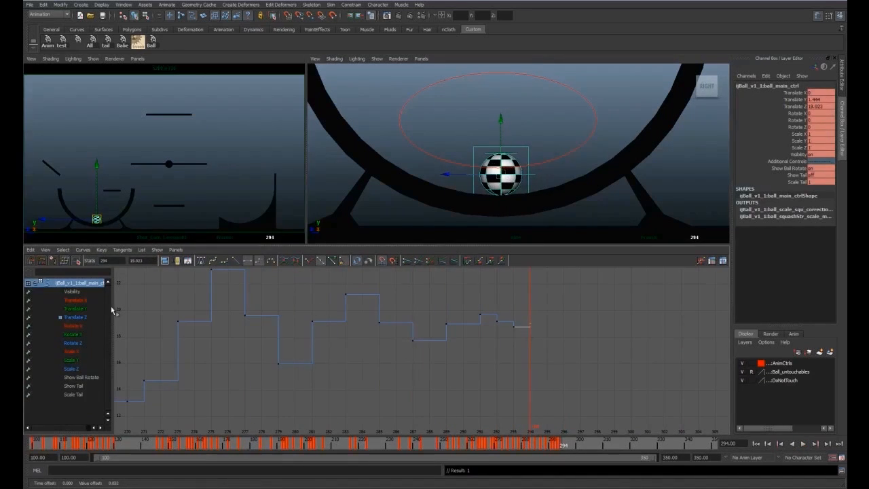
left_click(78, 308)
middle_click_drag(454, 360, 495, 366)
Key all controls at frame 295, placing the ball at about 19.274 in Translate Z and 1.417 in Translate Y
left_click(89, 42)
left_click(563, 447)
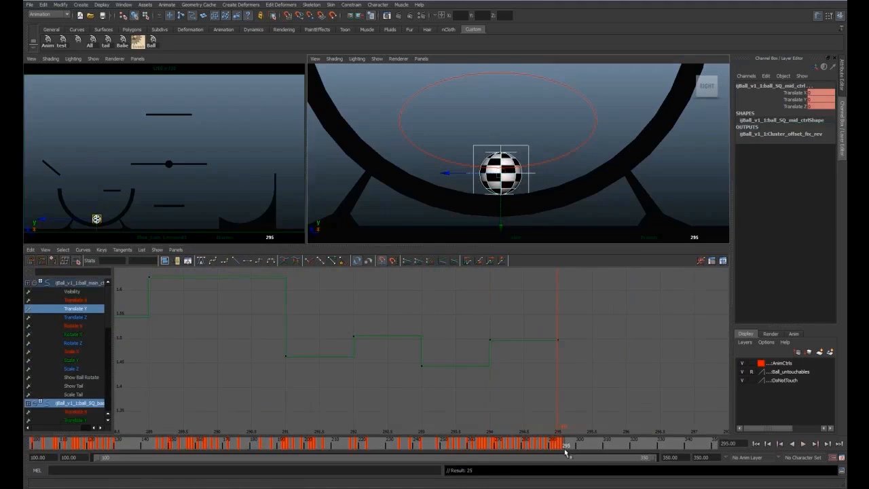
key("s")
left_click(75, 317)
key("a")
right_click_drag(489, 306, 538, 330, "alt")
middle_click_drag(539, 337, 539, 334, "shift")
middle_click_drag(539, 334, 449, 356, "alt")
right_click_drag(449, 356, 509, 357, "alt")
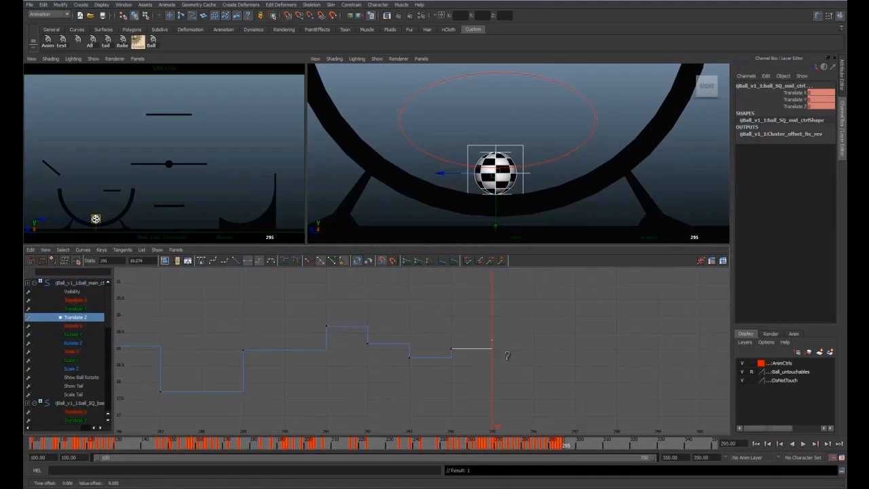
left_click(532, 170)
left_click_drag(497, 121, 496, 123)
key("s")
Play back and scrub the small final bounces through frame 295 in the full side view
left_click(560, 446)
key("alt+v")
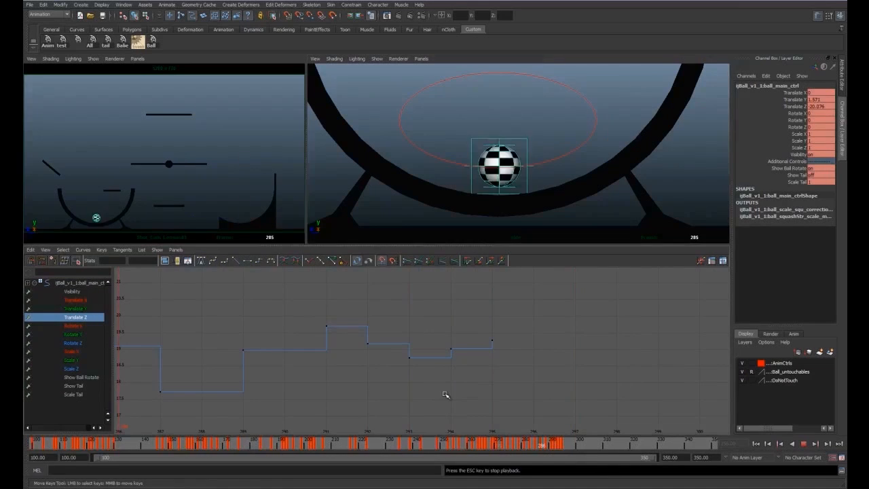
key("space")
key("space")
key("space")
left_click(555, 446)
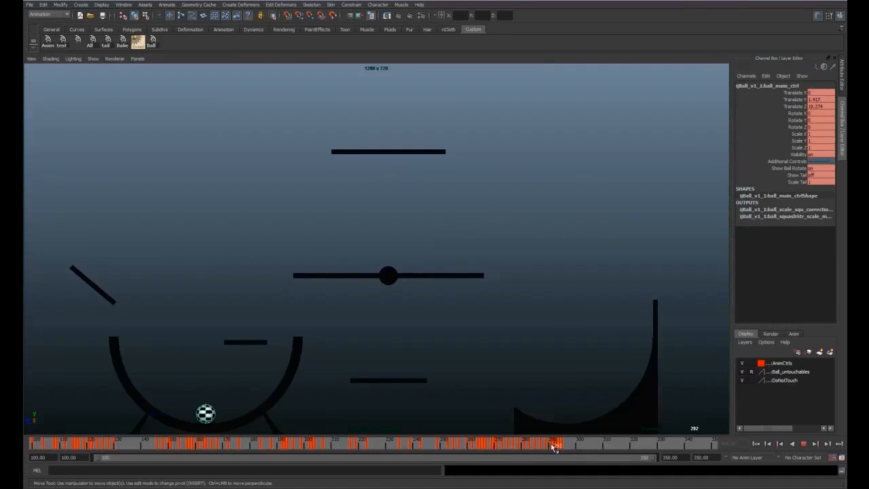
mouse_move(558, 452)
left_mouse_down()
mouse_move(520, 442)
mouse_move(555, 446)
left_mouse_up()
key("space")
Reshape the Translate Z keys from frame 291 onward, raising the frame 291 key to about 20.169
left_click_drag(356, 316, 474, 374)
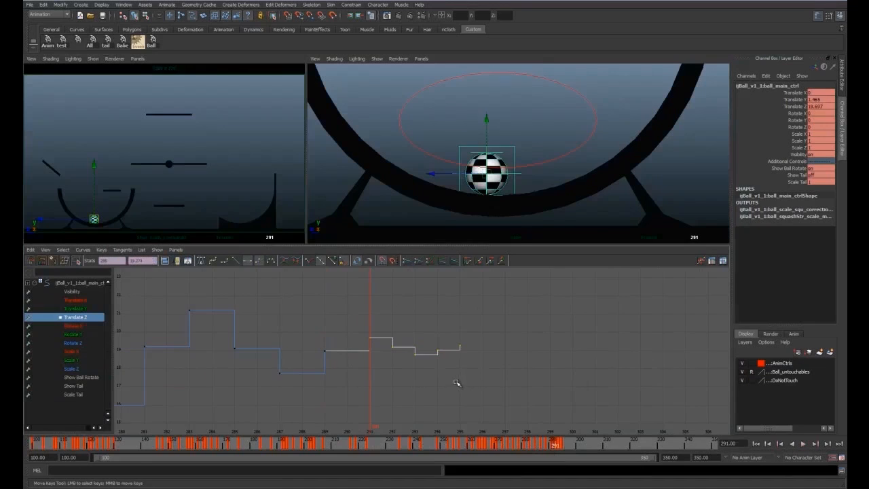
middle_click_drag(455, 382, 396, 353)
left_click_drag(553, 444, 550, 446)
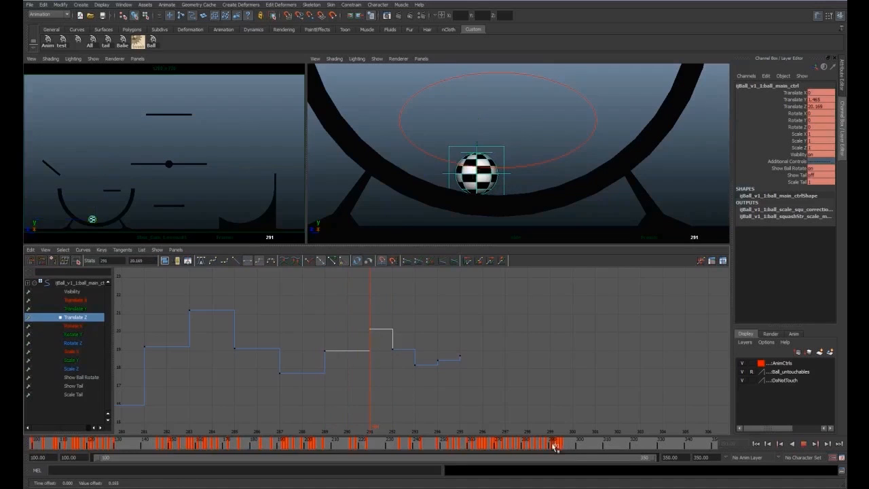
left_click_drag(558, 448, 558, 447)
Spread the ball's keys following frame 291 out to frames 293, 295, 296 and 297
left_click(398, 356)
left_click(552, 448)
left_click_drag(516, 447, 569, 448)
left_click(585, 448)
left_click_drag(563, 448, 573, 448, "shift")
left_click_drag(571, 448, 567, 449)
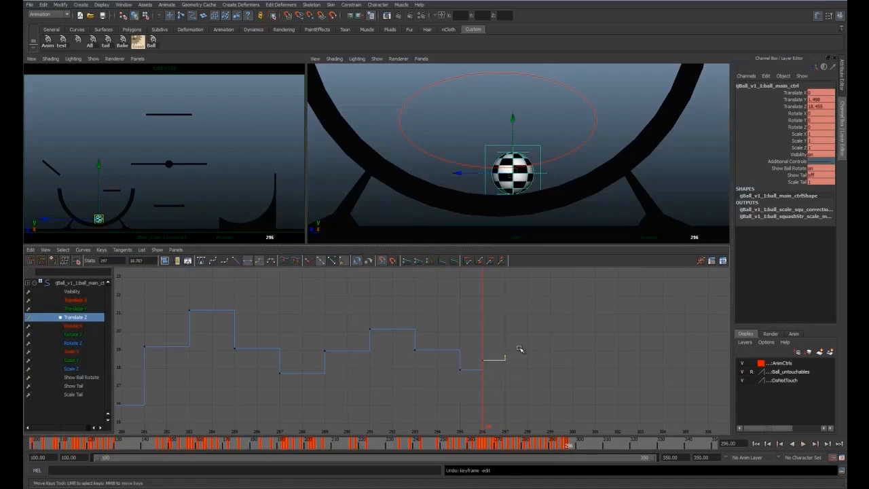
Raise the Translate Z keys at frames 296 and 297, and key the ball at frames 298 and 299 with lower Translate Z
middle_click_drag(520, 349, 514, 362)
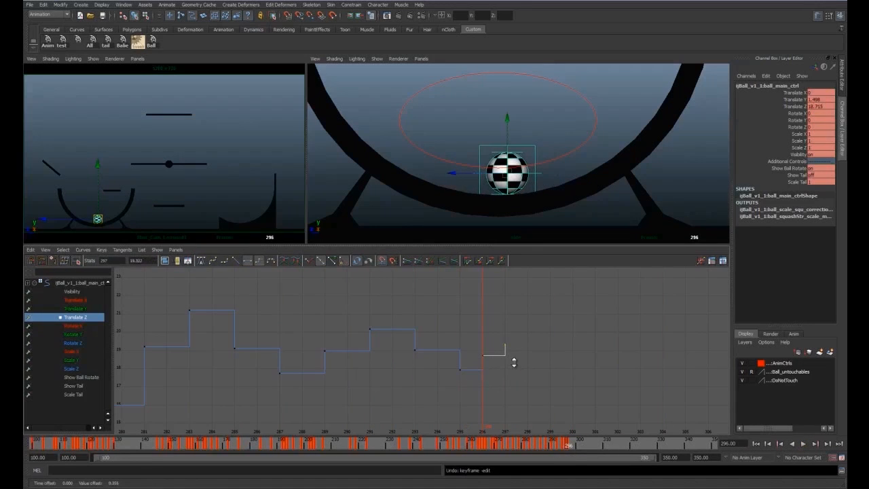
key("s")
left_click(573, 446)
key("s")
left_click_drag(521, 331, 560, 353)
middle_click_drag(552, 360, 552, 369, "shift")
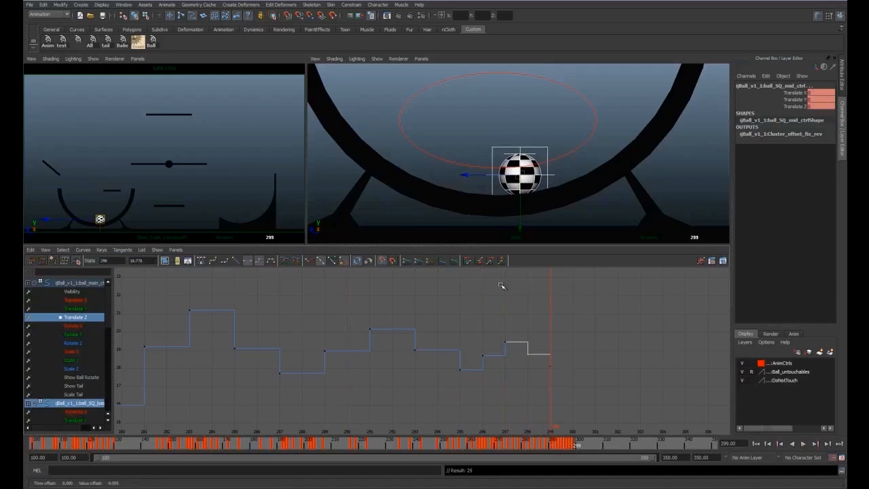
Examine the ball's Translate Y and Translate Z curves up to frame 299
left_click(76, 308)
key("q")
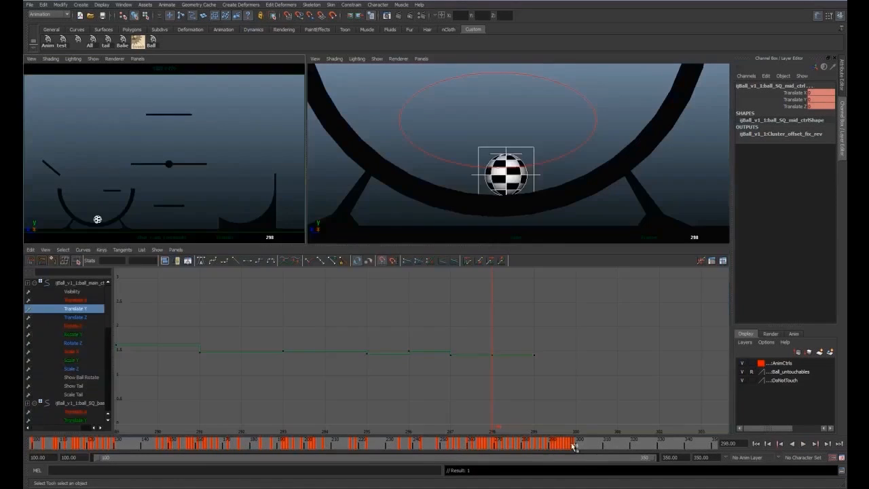
left_click(519, 163)
key("w")
left_click(76, 317)
key("f")
right_click_drag(389, 377, 476, 353, "alt")
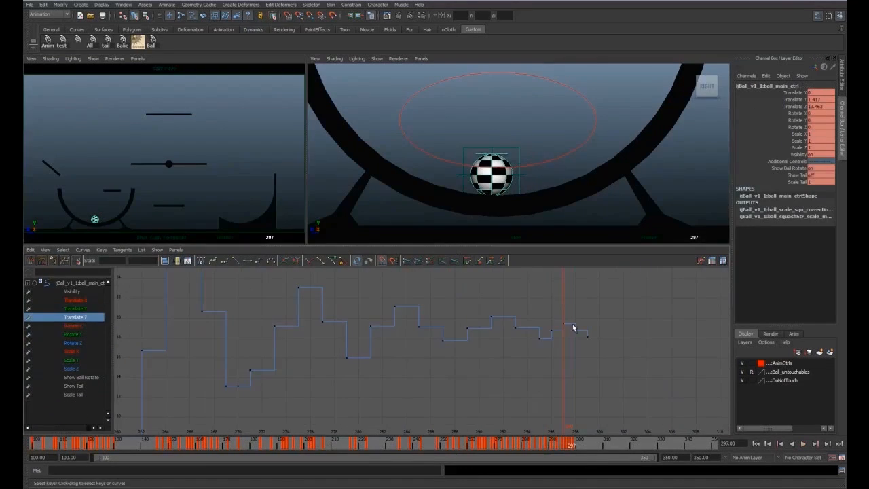
Fine-tune the ball's Translate Z keys at frames 297 to 299 to shape its small side-to-side swings
left_click_drag(562, 320, 586, 341)
right_click_drag(600, 357, 624, 339, "alt")
left_click_drag(608, 302, 655, 373)
middle_click_drag(644, 355, 645, 350, "shift")
left_click_drag(589, 314, 606, 334)
key("ctrl+z")
middle_click_drag(605, 334, 605, 332, "shift")
mouse_move(572, 445)
left_mouse_down()
mouse_move(564, 443)
mouse_move(572, 446)
left_mouse_up()
left_click_drag(623, 310, 633, 324)
middle_click_drag(632, 325, 632, 331, "shift")
left_click(576, 446)
left_click_drag(655, 319, 643, 336)
middle_click_drag(642, 336, 643, 342, "shift")
Raise a Translate Y key near the curve's end and key all ball controls at frame 300
left_click(76, 309)
key("f")
right_click_drag(462, 370, 533, 350, "alt")
left_click_drag(534, 345, 544, 372)
middle_click_drag(544, 373, 544, 361, "shift")
left_click(572, 446)
left_click_drag(572, 445, 577, 445)
left_click(151, 43)
key("s")
Key the ball at frame 301 and raise its Translate Z value at the end of the curve
left_click(580, 446)
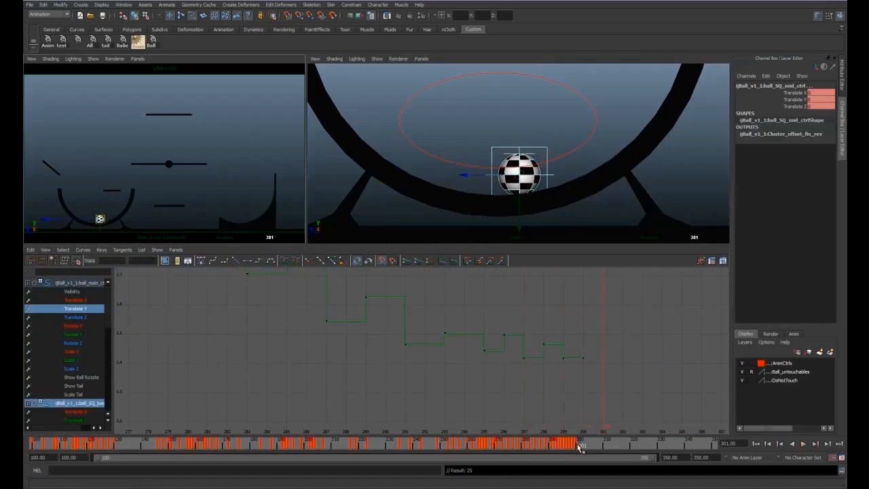
left_click(76, 317)
left_click(555, 174)
key("f")
middle_click_drag(669, 295, 496, 345, "alt")
right_click_drag(497, 345, 536, 359, "alt")
left_click_drag(539, 365, 552, 405)
middle_click_drag(552, 406, 542, 362, "shift")
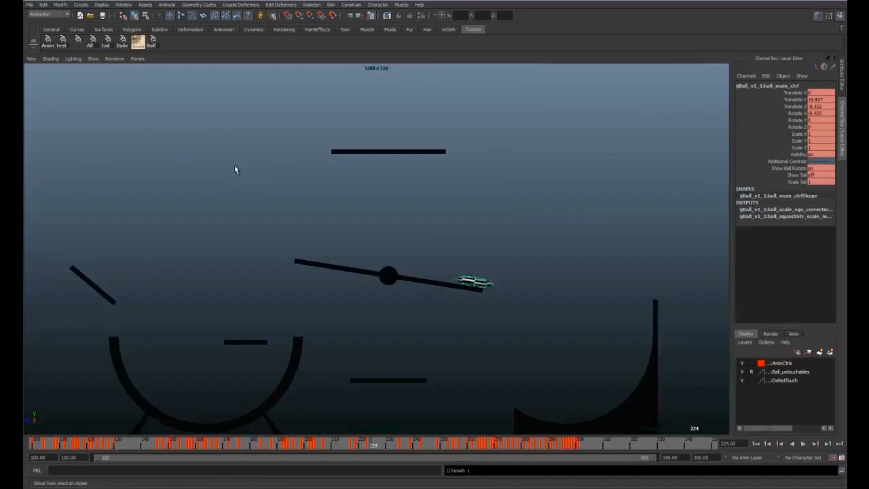
Play back the ball's flight and its settling in the bowl to check the timing
key("alt+v")
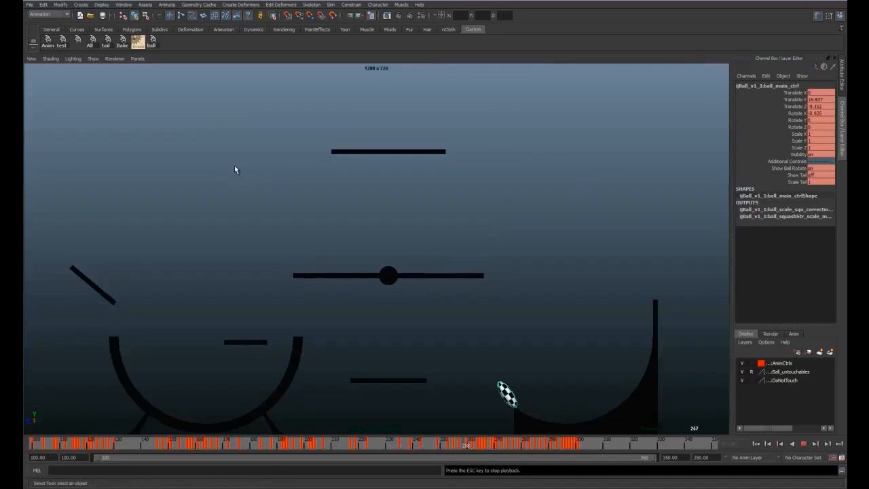
key("Escape")
left_click_drag(587, 446, 443, 394)
key("alt+v")
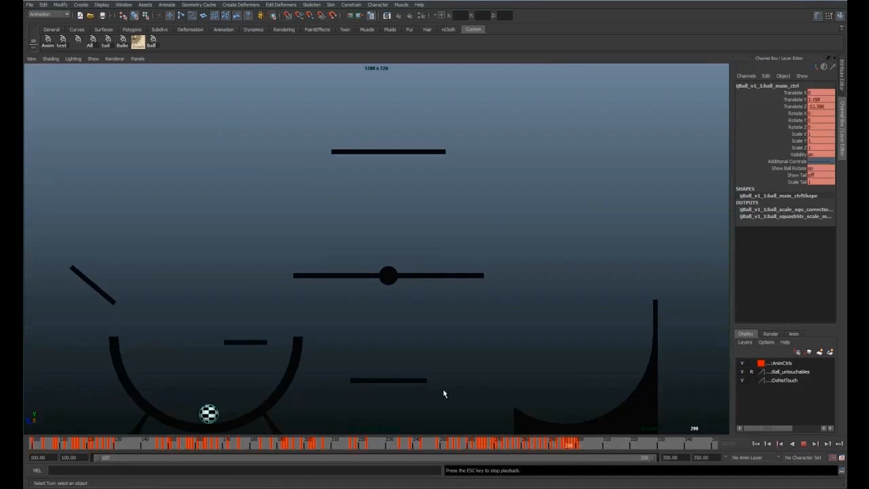
key("Escape")
key("space")
Shift the ball's keys following frame 295 out to frames 297, 299, 300, 301, 302 and 303
left_click(155, 46)
scroll(536, 418, "down", 4)
left_click_drag(554, 445, 554, 447)
key("a")
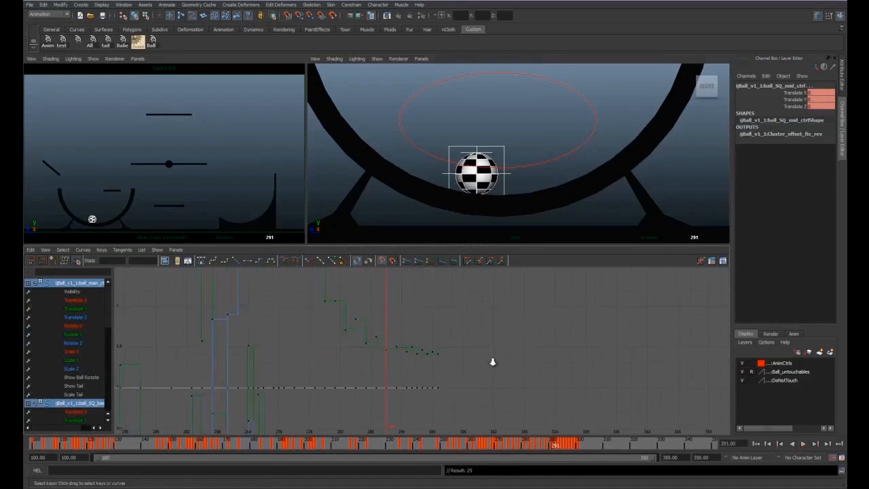
left_click_drag(554, 446, 601, 447)
right_click(562, 447)
left_click(583, 357)
left_click_drag(585, 448, 587, 448)
left_click(625, 448)
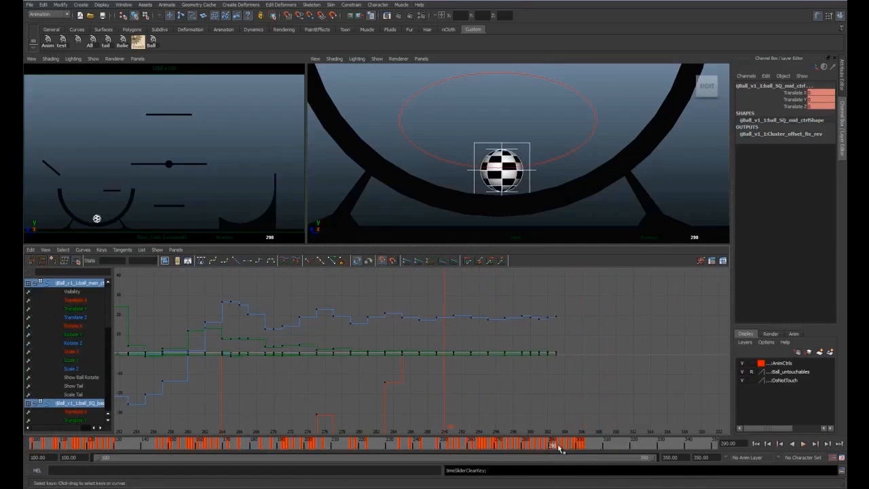
Lower the Translate Z keys at frames 299 and 303, and raise the one at frame 301
key("alt+v")
key("space")
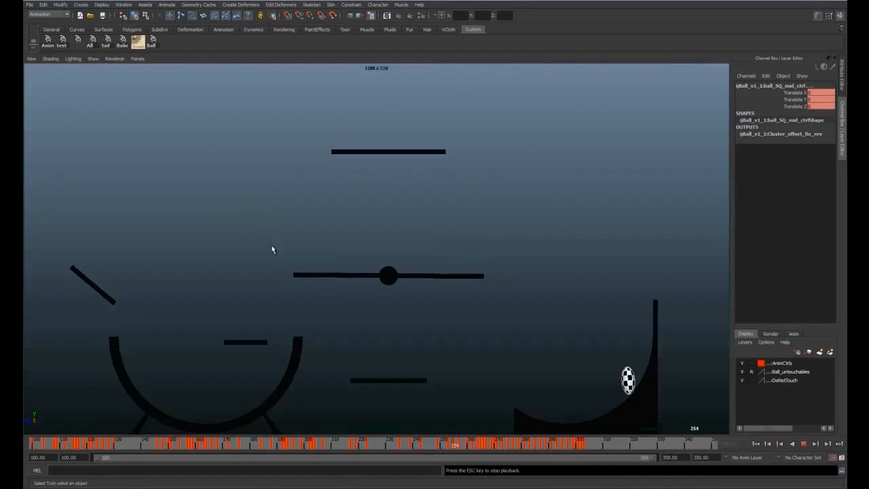
key("alt+v")
key("space")
left_click_drag(458, 310, 485, 334)
middle_click_drag(485, 334, 486, 343)
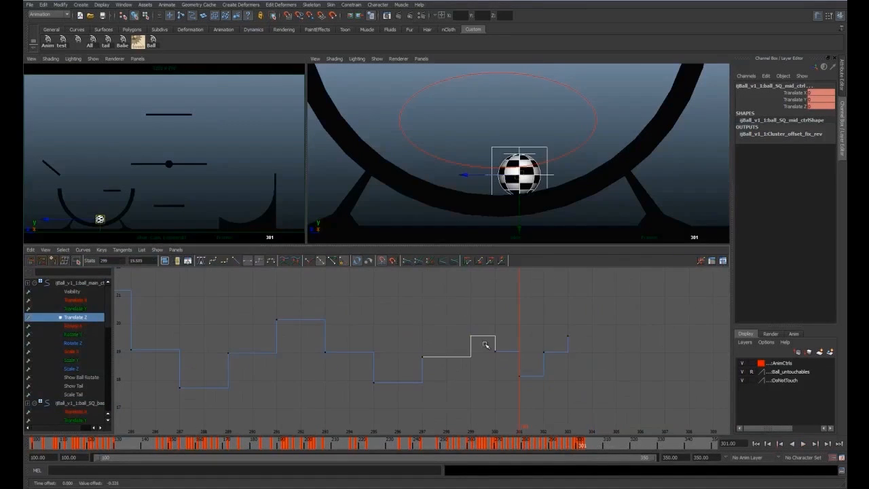
left_click_drag(508, 366, 526, 391)
middle_click_drag(525, 391, 525, 383)
left_click_drag(558, 326, 574, 343)
middle_click_drag(574, 343, 574, 352)
key("alt+v")
left_click(564, 444)
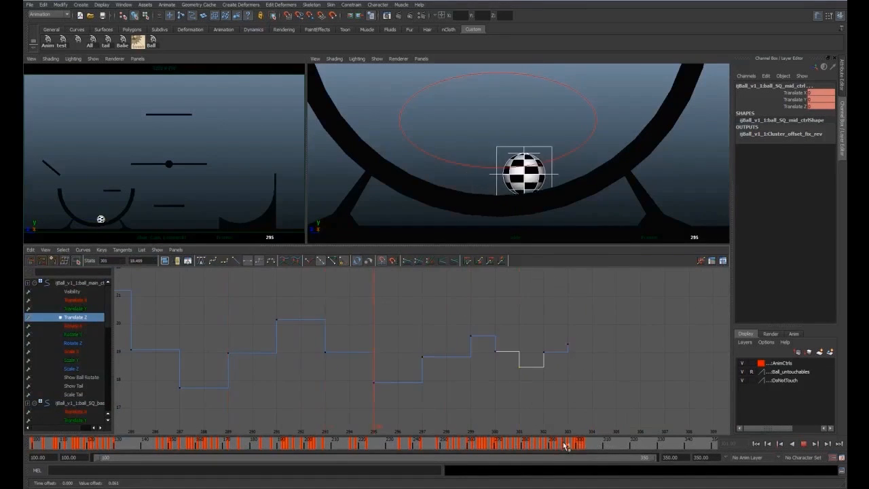
Raise the Translate Z key at frame 295 slightly and lower the one at frame 291
left_click_drag(365, 373, 385, 391)
middle_click_drag(385, 391, 384, 388)
left_click_drag(268, 310, 289, 330)
middle_click_drag(289, 330, 288, 336)
Play back and scrub the last bounces in the bowl to check their spacing up to frame 303
key("alt+v")
left_click_drag(567, 445, 531, 445)
left_click(579, 446)
key("space")
left_click(543, 445)
key("alt+v")
key("space")
key("space")
Spread the ball's keys following frame 299 out to frames 301, 303, 305 and 307
double_click(578, 447)
left_click(561, 446)
key("alt+v")
key("alt+v")
left_click(543, 446)
left_click_drag(590, 449, 484, 448)
key("alt+v")
key("alt+v")
left_click(642, 449)
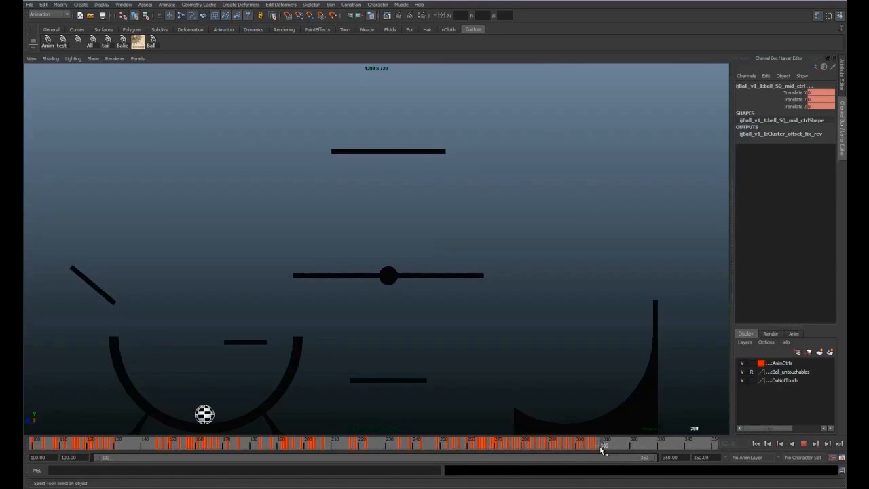
Key the ball at frames 310 and 312 and lower their Translate Z values
key("space")
left_click(598, 448)
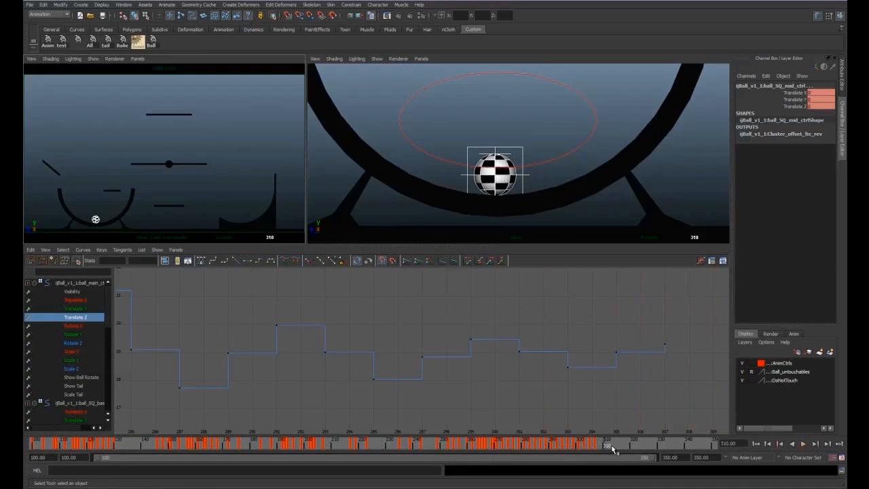
left_click(615, 447)
key("s")
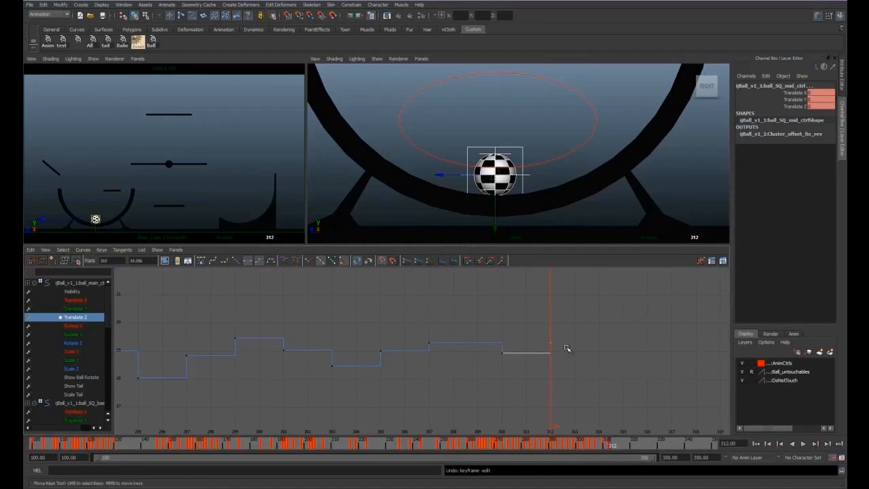
middle_click_drag(567, 348, 566, 356)
left_click_drag(494, 345, 508, 370)
middle_click_drag(508, 373, 508, 371, "shift")
Key the ball's final rest pose at frame 314 and play back the settling motion
left_click(152, 43)
left_click(615, 449)
key("s")
left_click_drag(613, 448, 588, 445)
key("alt+v")
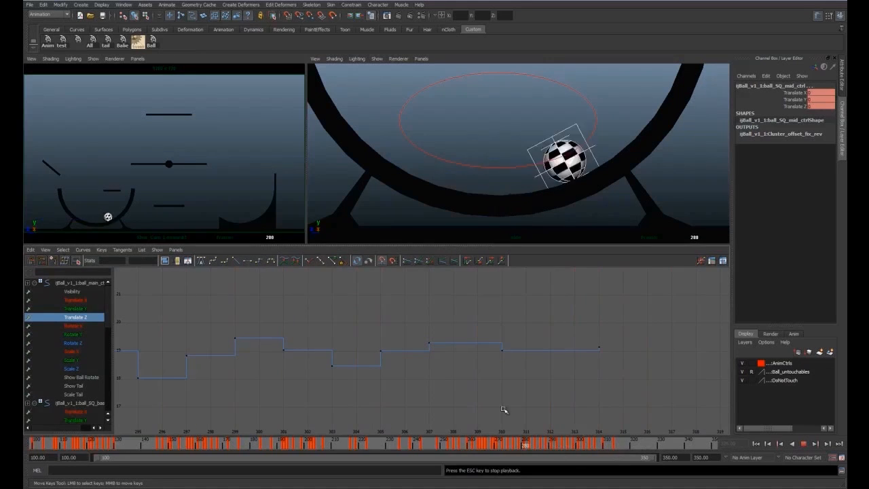
Deselect the ball, return to frame 100 and save the scene
left_click(254, 199)
key("space")
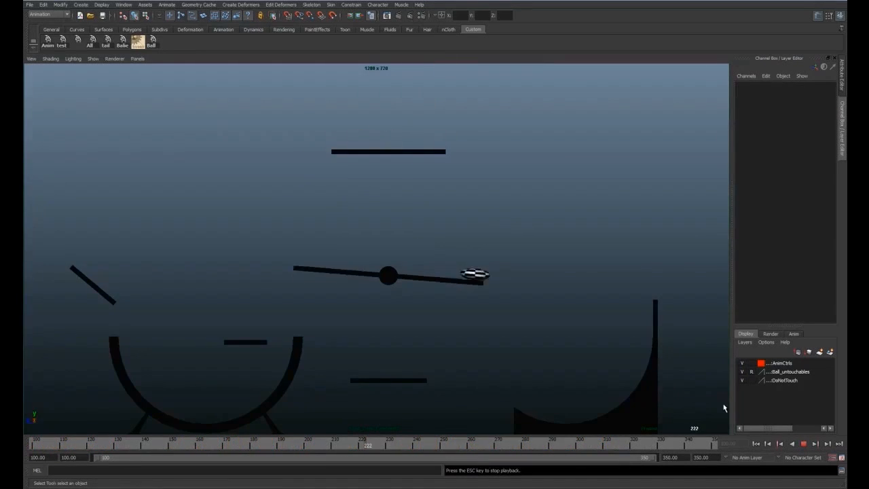
key("alt+shift+v")
key("space")
key("ctrl+s")
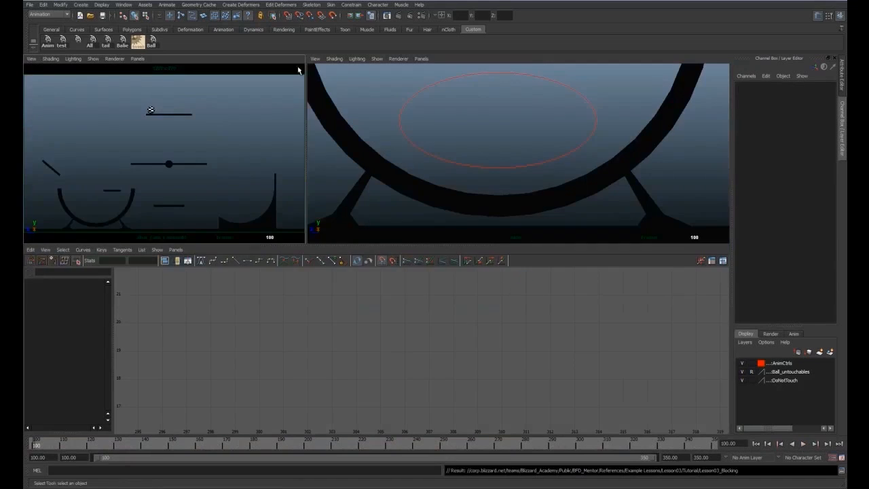
Play back the whole blocked animation, examining the ball's timing around frame 256
key("space")
key("alt+v")
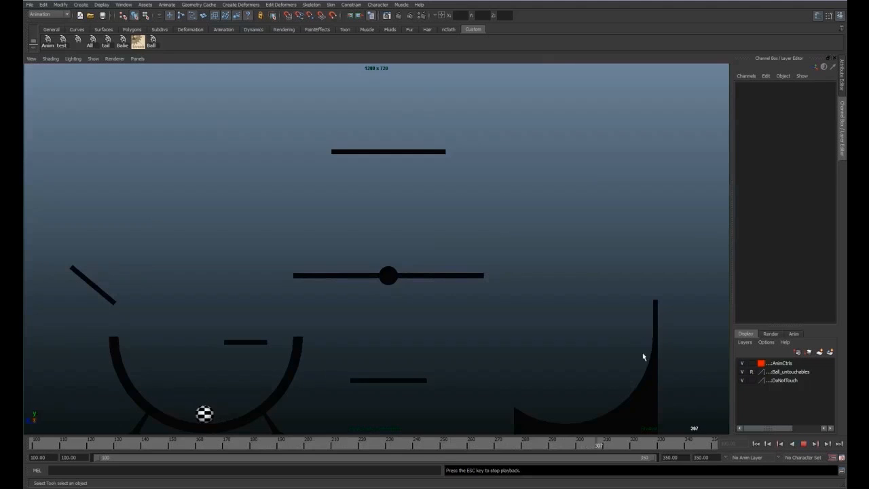
key("Escape")
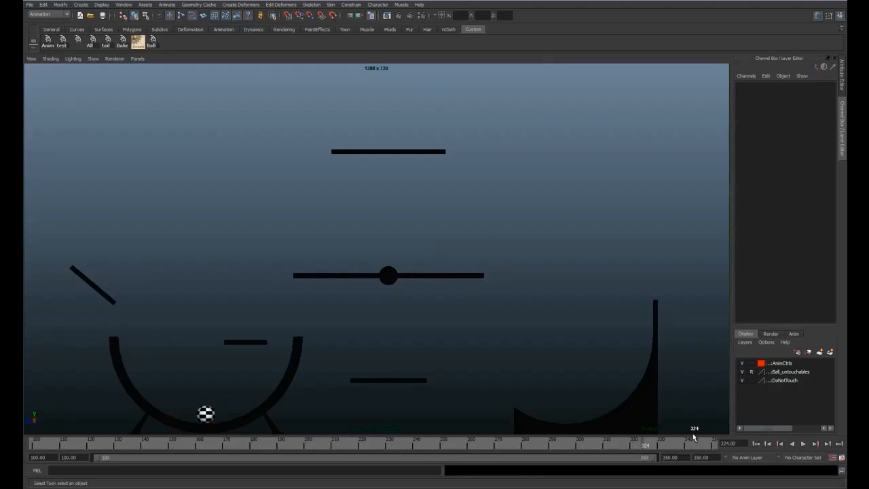
key("shift+alt+v")
key("alt+v")
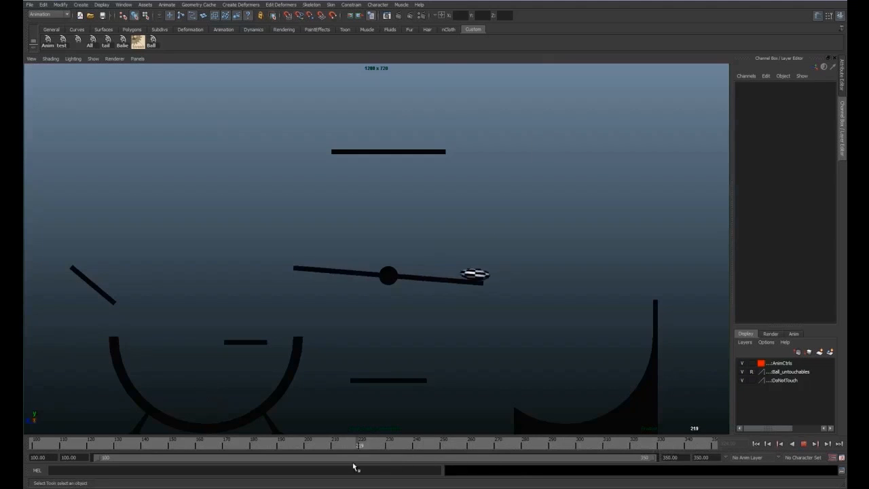
left_click(132, 442)
key("alt+v")
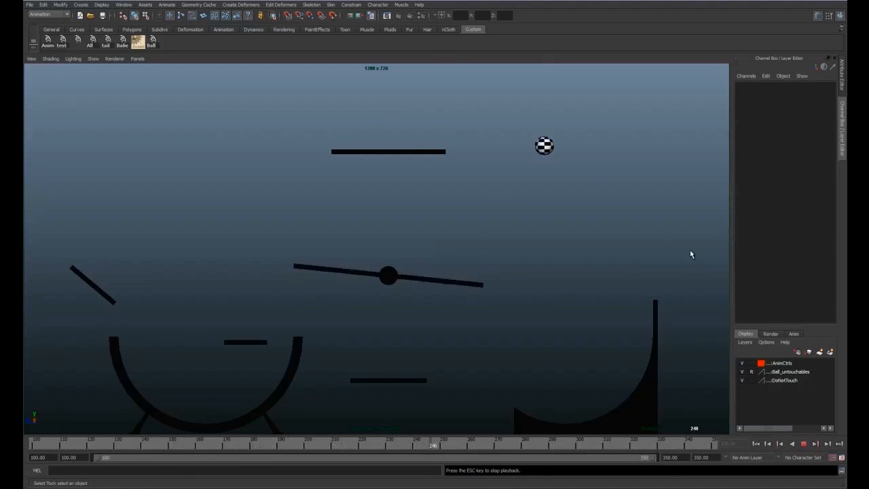
key("Escape")
left_click_drag(497, 441, 459, 445)
key("space")
left_click(151, 41)
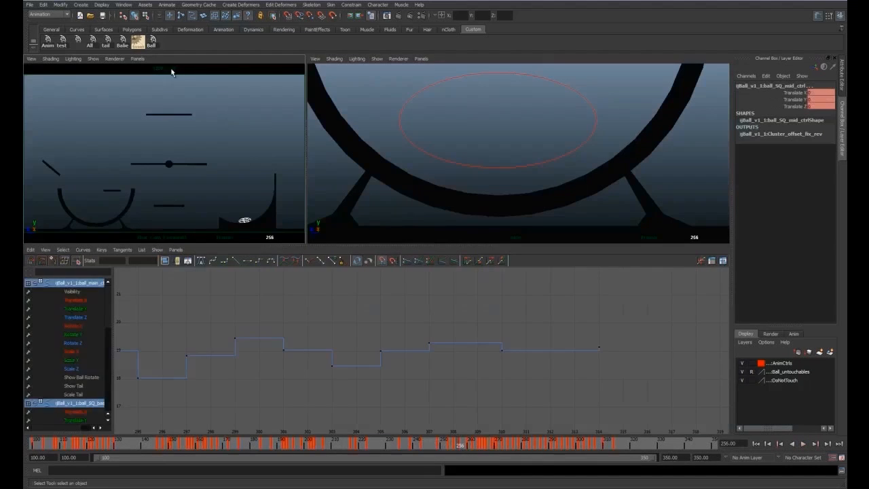
key("space")
key("alt+v")
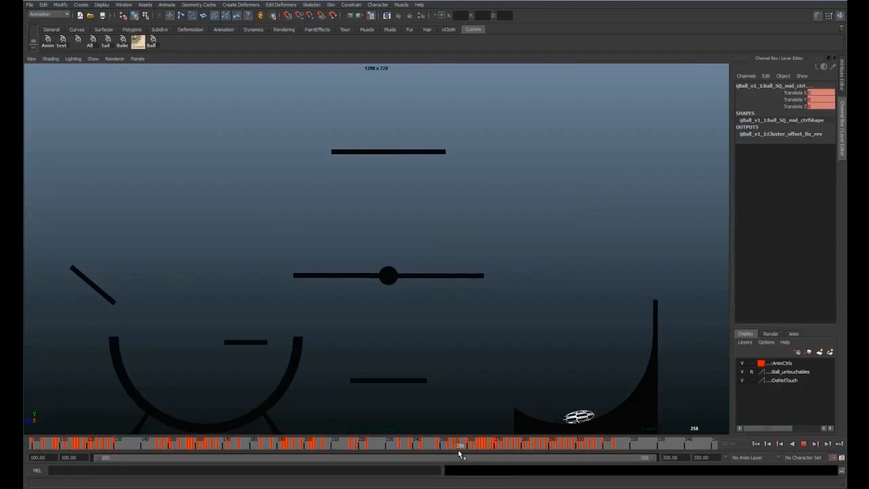
Shift all the ball's keys from about frame 256 onward slightly earlier on the timeline
left_click_drag(454, 449, 615, 452, "shift")
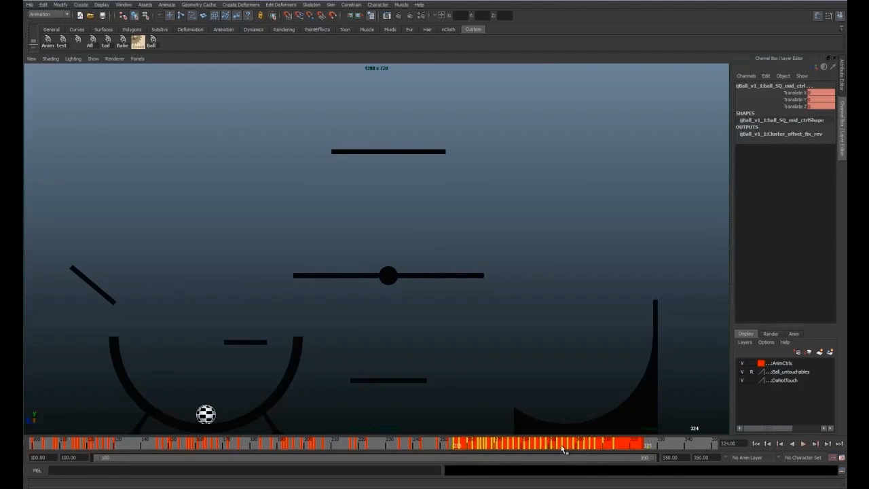
key("alt+v")
left_click(408, 438)
left_click_drag(458, 449, 651, 467, "shift")
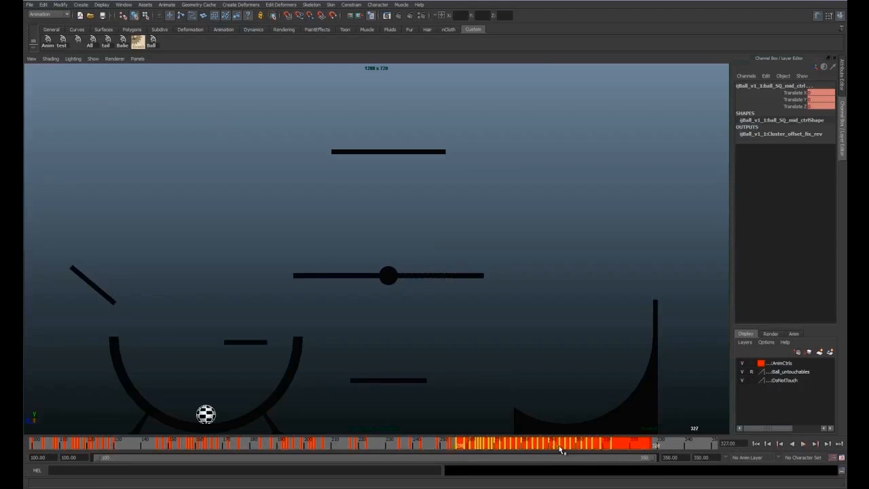
left_click_drag(541, 447, 331, 442)
key("alt+v")
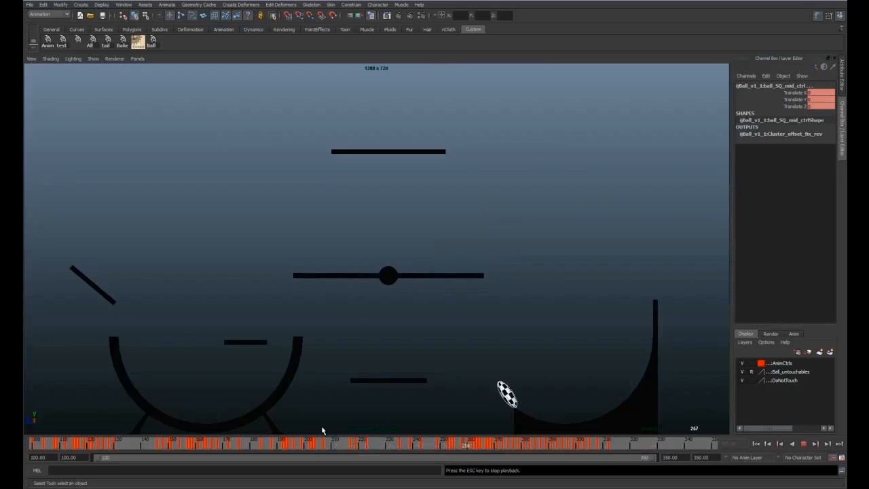
Play back the animation from the start to check the retimed bounce into the bowl
key("Escape")
left_click_drag(460, 448, 369, 445)
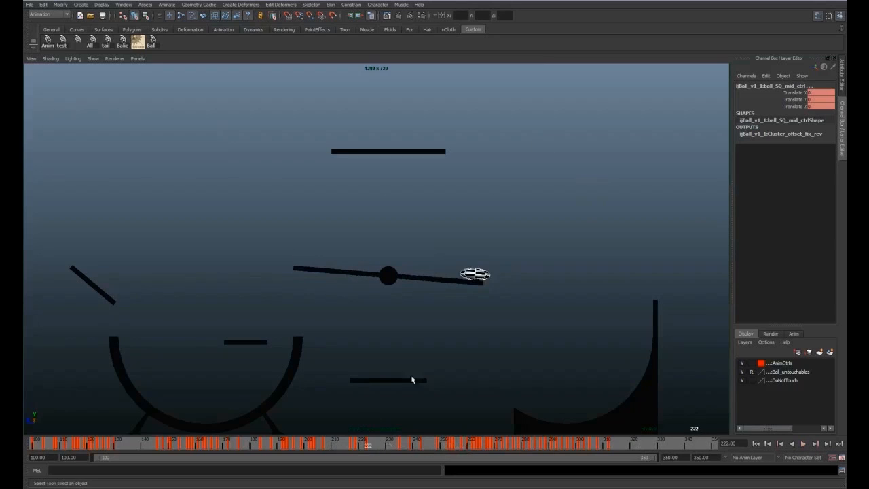
left_click(438, 366)
key("alt+v")
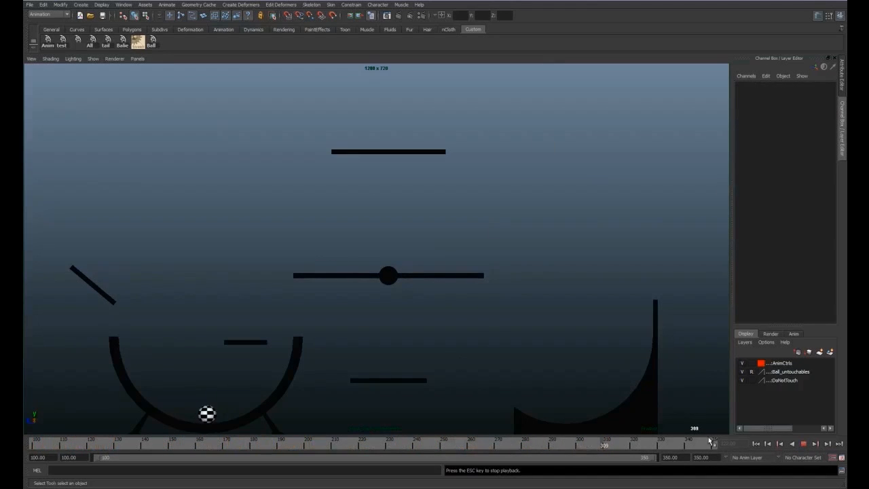
left_click(756, 443)
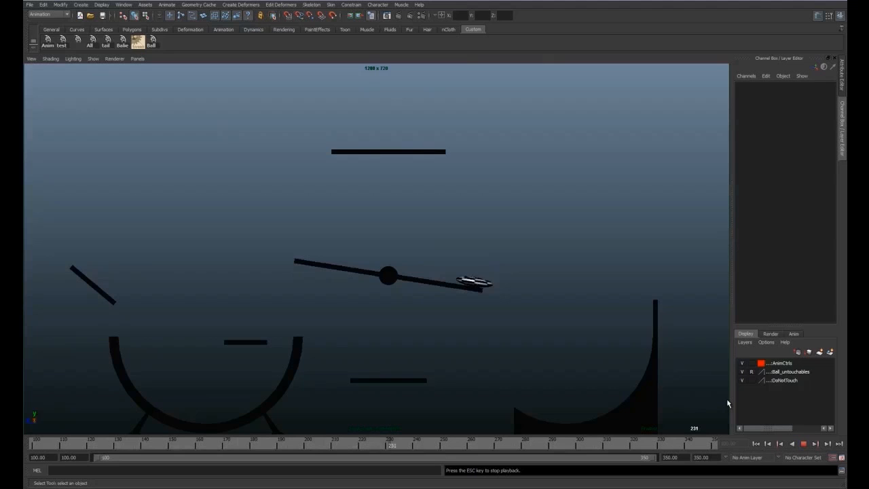
key("Escape")
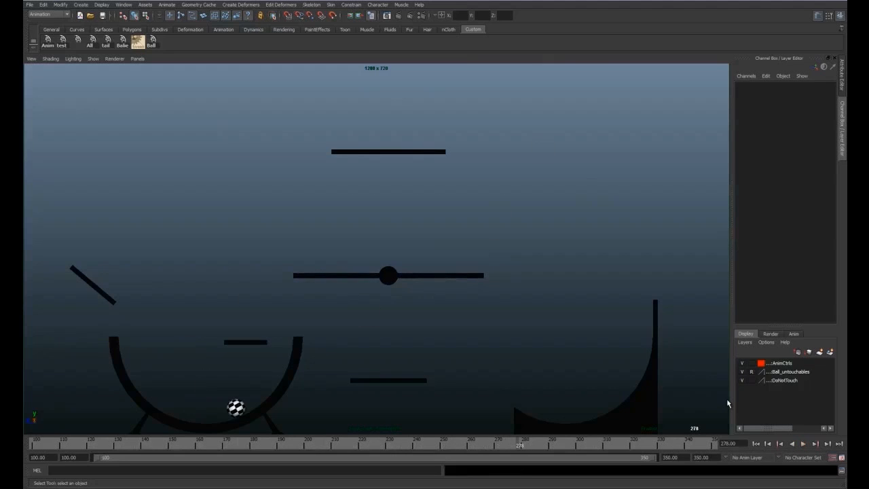
Select the ball controls and move the keys following frame 256 slightly earlier once more
left_click_drag(499, 442, 457, 449)
left_click(152, 40)
key("alt+v")
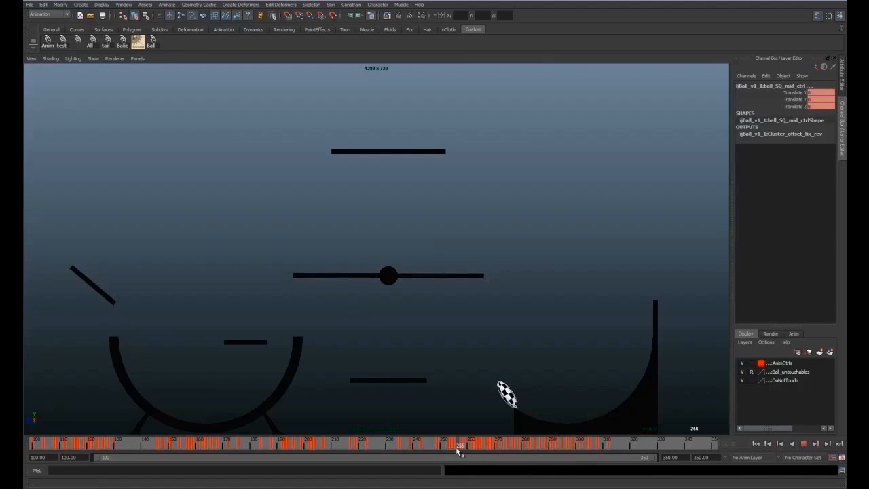
left_click_drag(460, 449, 643, 457)
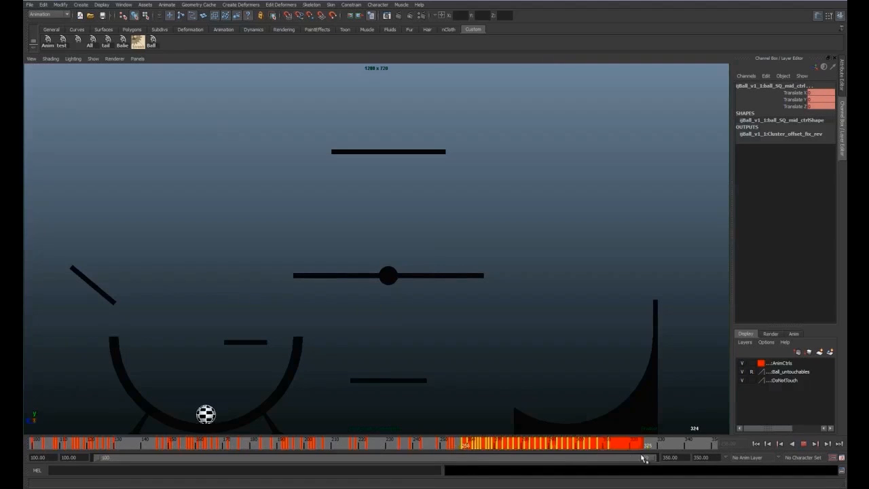
left_click_drag(537, 450, 337, 442)
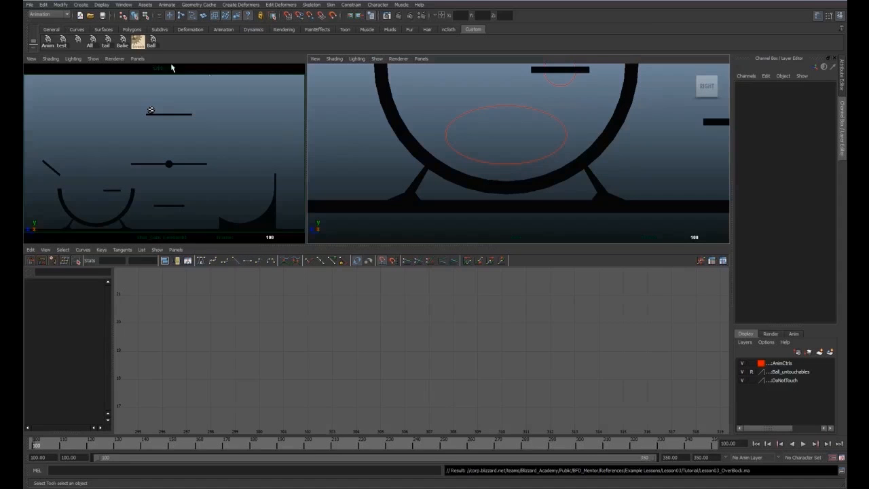
Set the animation's end frame to 320
key("space")
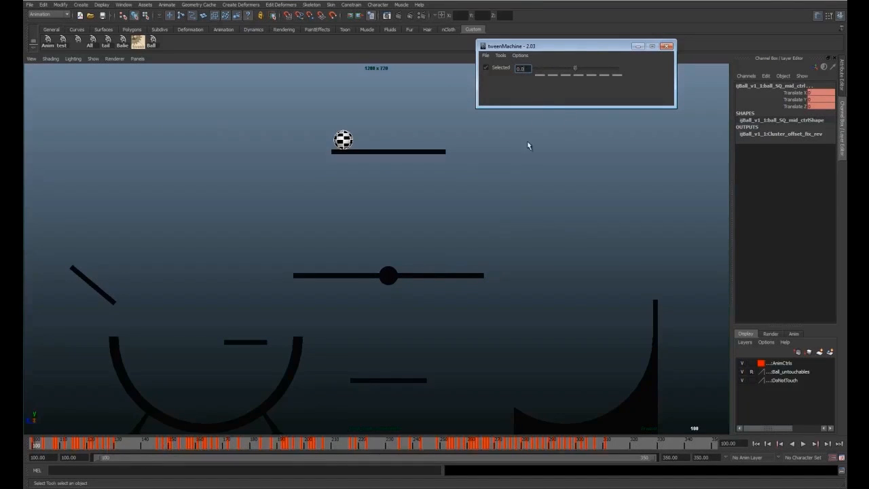
left_click_drag(712, 458, 640, 397)
type("320")
key("Return")
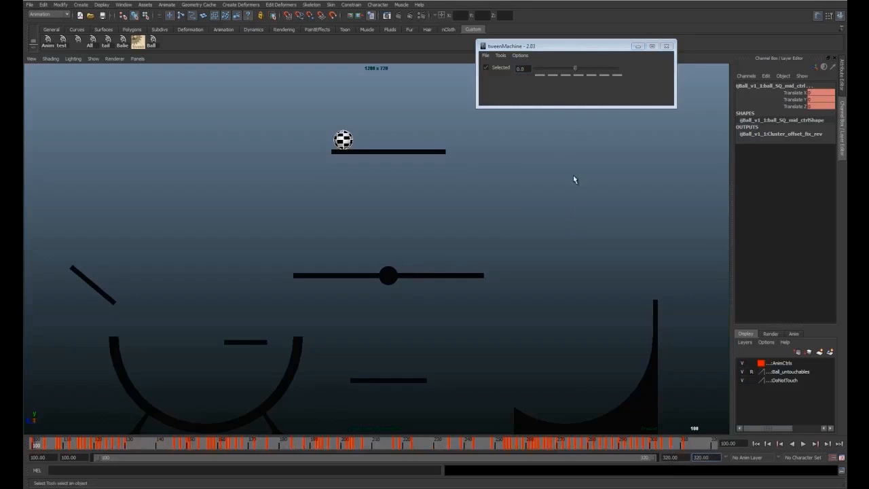
Move the tweenMachine window up, clear of the camera view
left_click(543, 46)
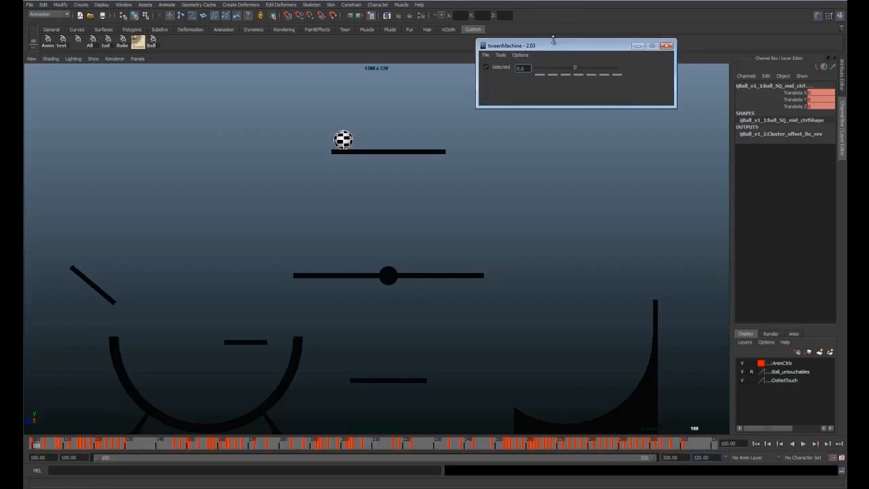
left_click(523, 56)
left_click_drag(612, 47, 680, 7)
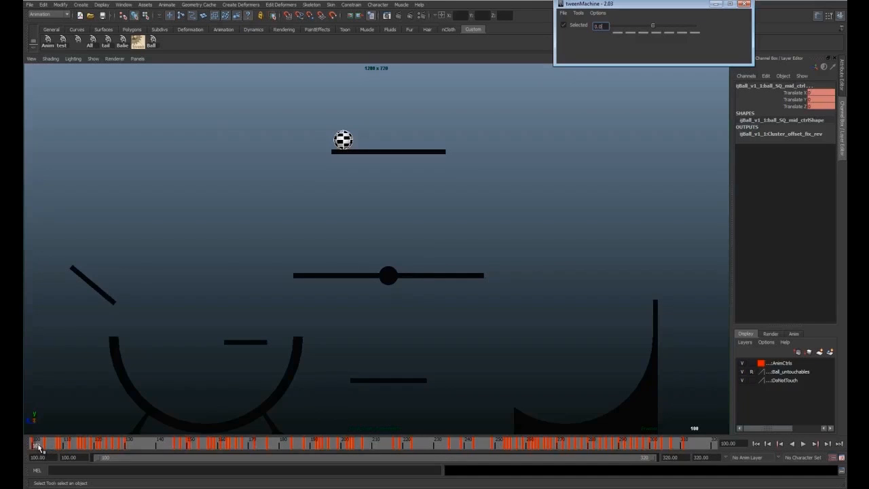
Clear the selection and play the animation to review the timing of the bounces
left_click(689, 344)
key("alt+v")
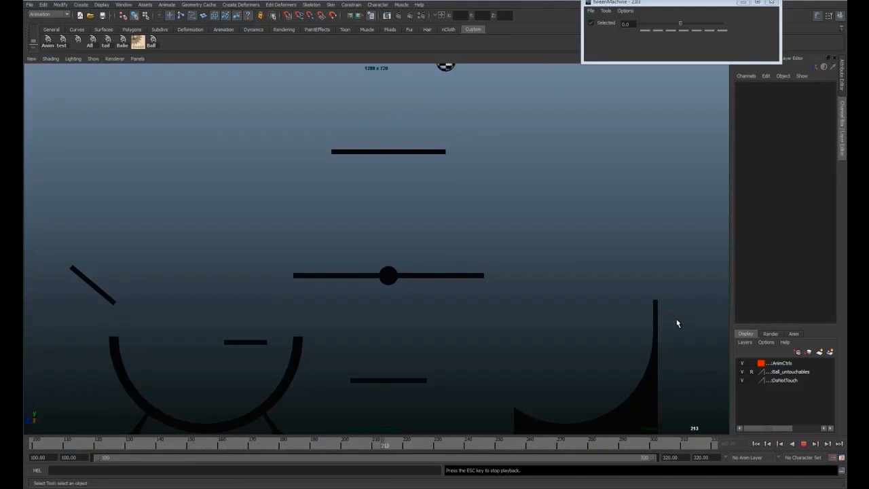
key("Escape")
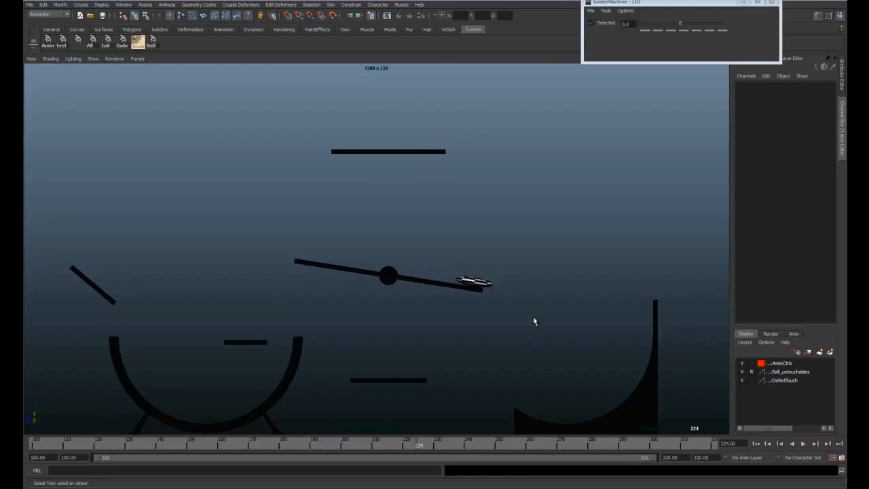
Select the ball controls and add a breakdown at frame 206 with a tween value of 60
left_click(151, 40)
left_click_drag(288, 440, 363, 436)
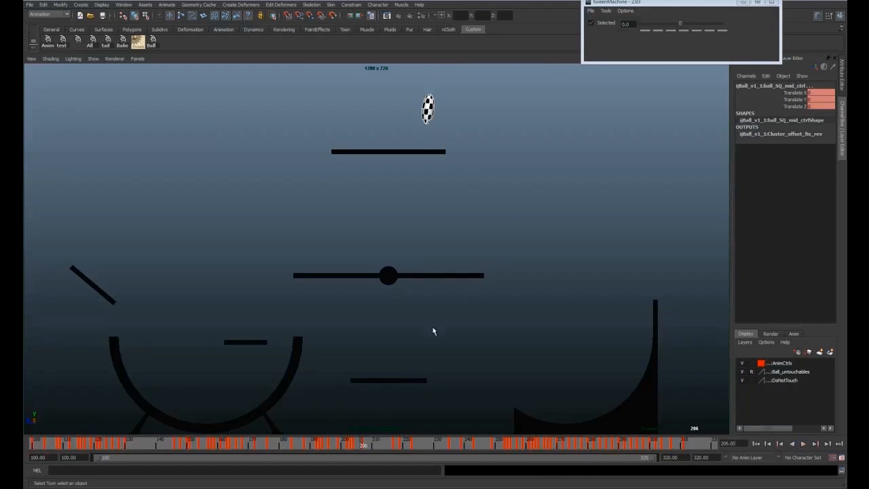
left_click(710, 32)
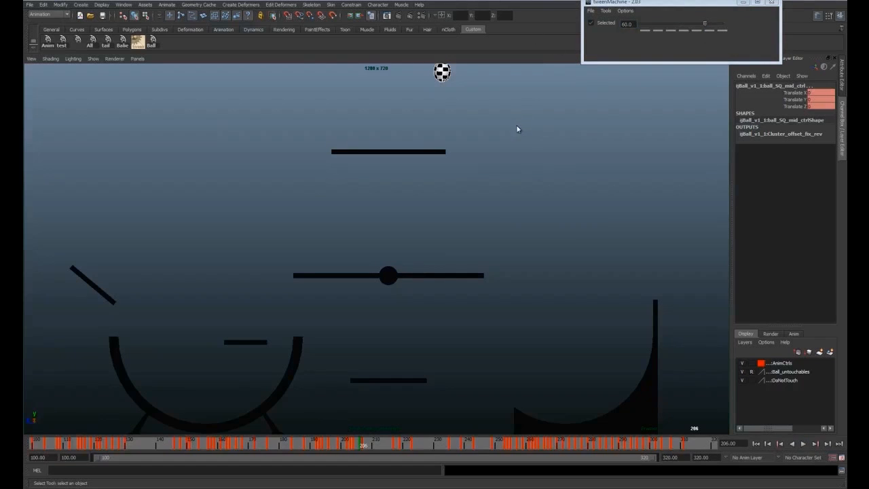
Set Translate Y and Translate Z of the ball's squash tip control to 0 at frame 206, then deselect it
key("space")
right_click_drag(518, 131, 507, 129, "alt")
middle_click_drag(502, 81, 404, 219, "alt")
right_click_drag(403, 220, 522, 163, "alt")
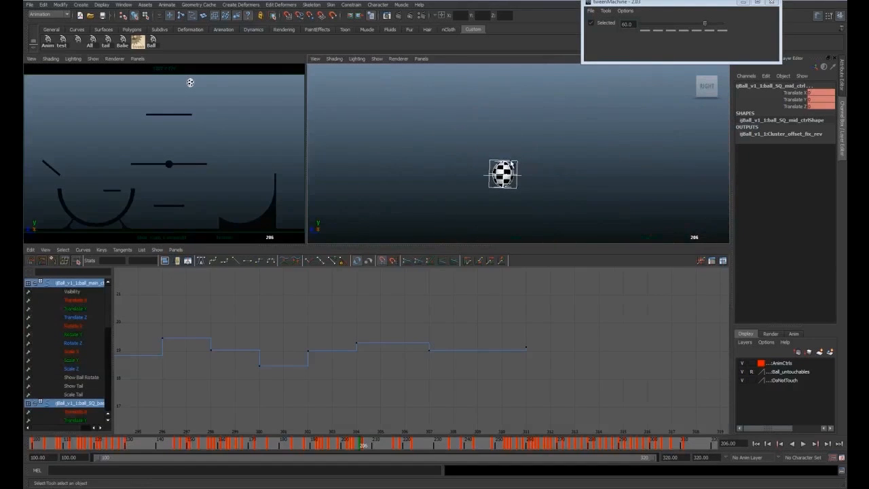
left_click(512, 166)
key("f")
left_click_drag(823, 99, 823, 106)
type("0")
key("Return")
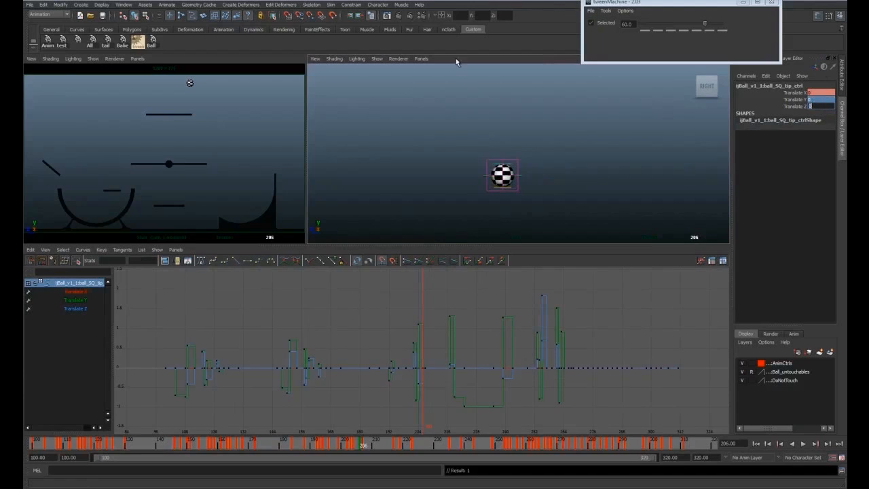
left_click(577, 129)
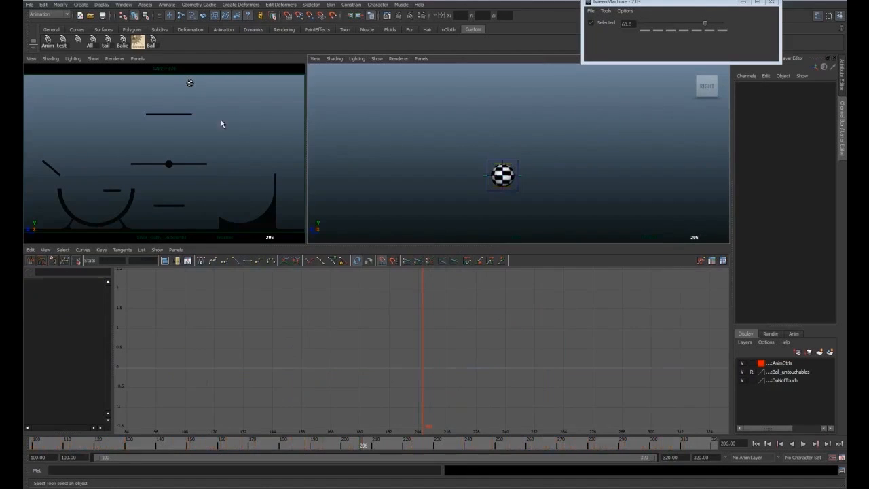
key("space")
key("space")
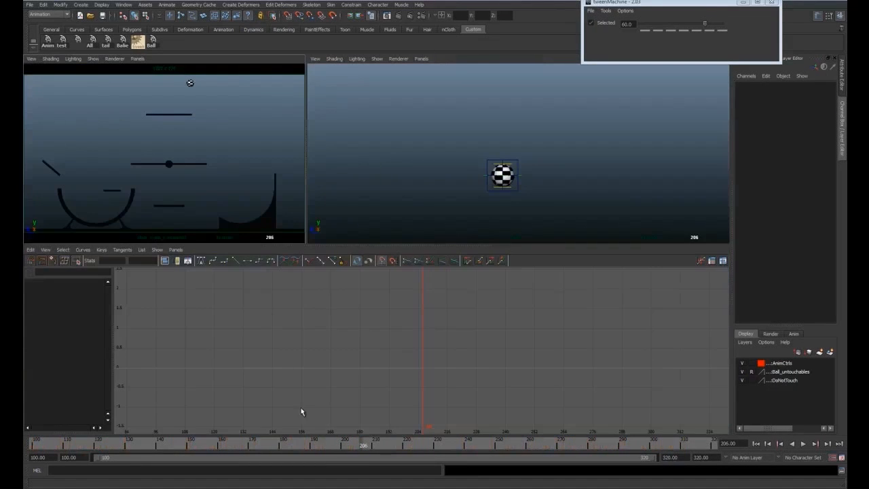
Select all ball controls and key a breakdown at frame 209 with a tweenMachine bias of -75, checking it in playback
left_click_drag(360, 445, 402, 445)
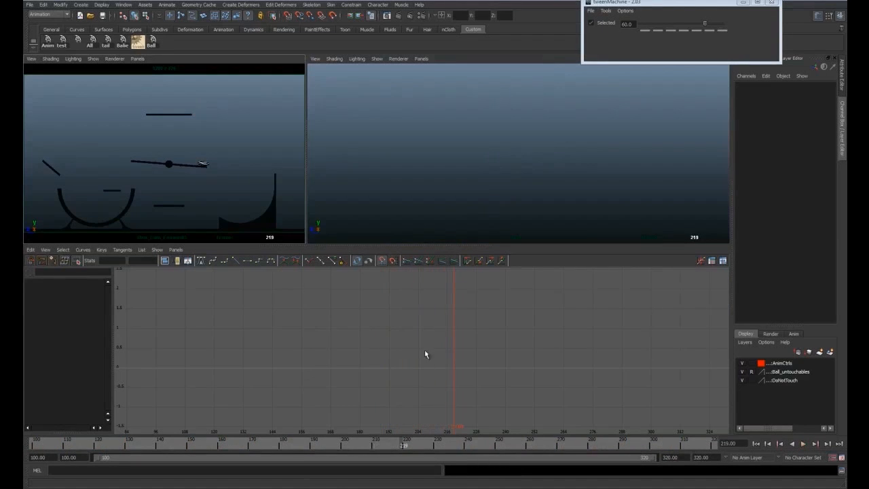
left_click(140, 40)
left_click_drag(399, 445, 360, 450)
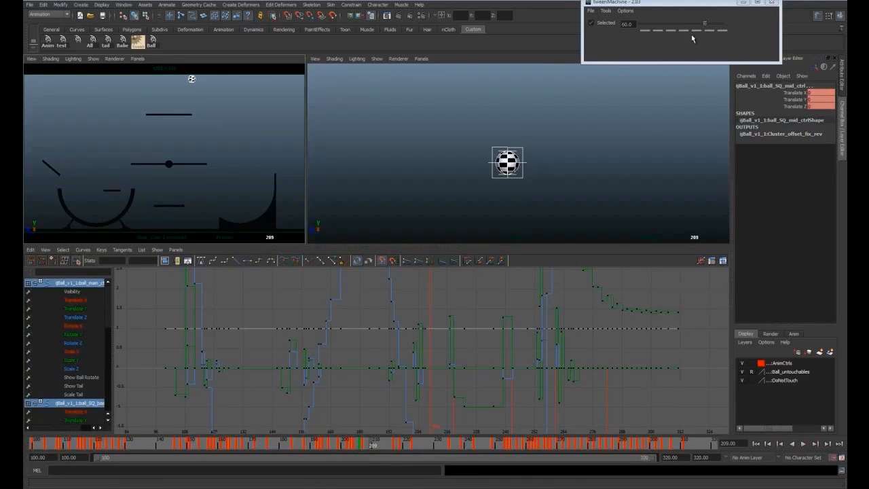
left_click(659, 31)
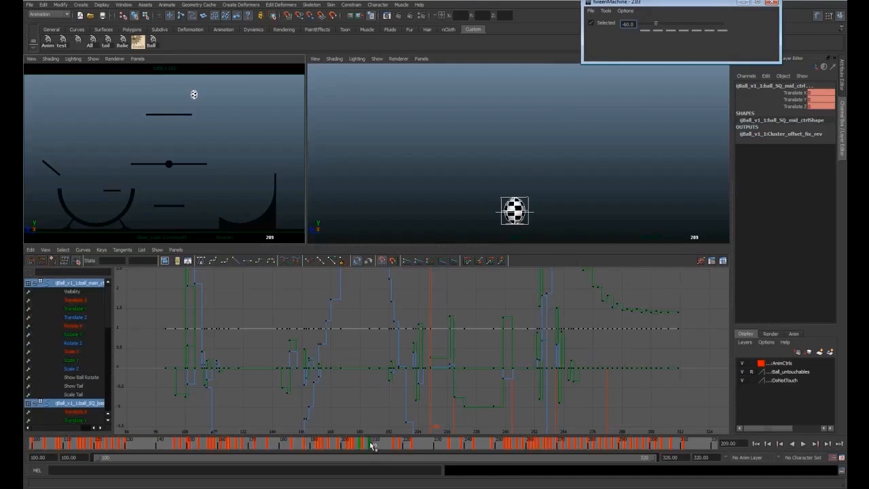
left_click(643, 31)
key("alt+v")
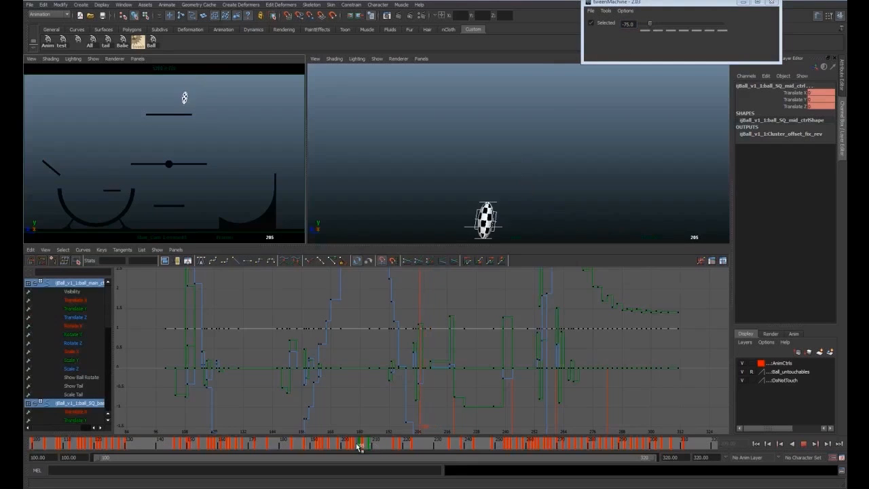
key("alt+v")
Zero the ball's squash tip control in Translate Y and Translate Z at frame 209
left_click(524, 183)
left_click(519, 185)
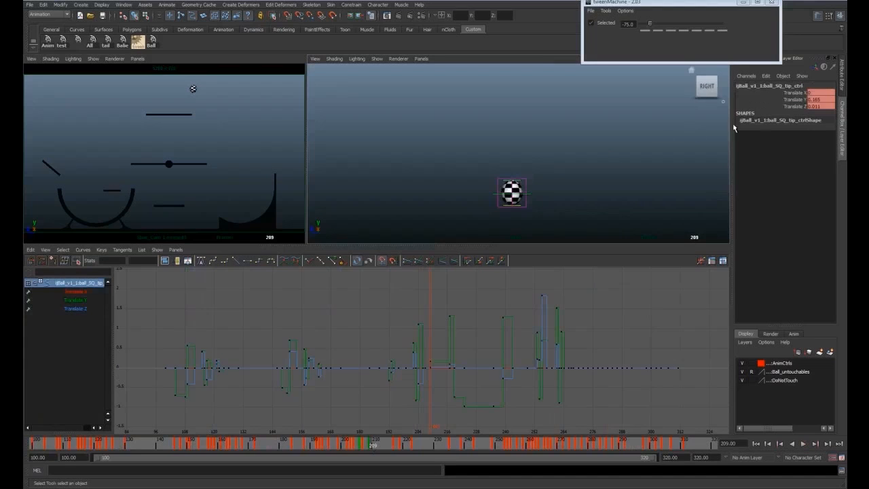
left_click_drag(817, 100, 818, 107)
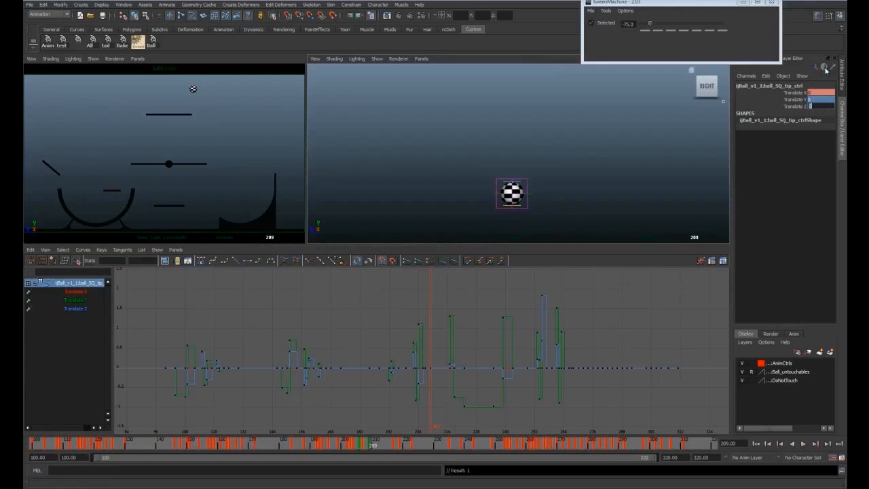
Key a breakdown for all ball controls at frame 213 with a tween bias of -33
mouse_move(372, 444)
left_mouse_down()
mouse_move(335, 448)
mouse_move(377, 444)
mouse_move(371, 454)
mouse_move(381, 453)
left_mouse_up()
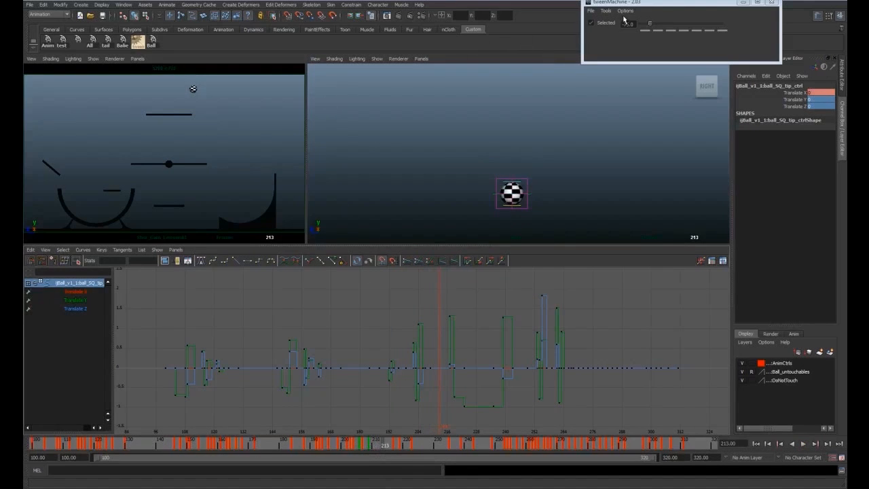
left_click(152, 43)
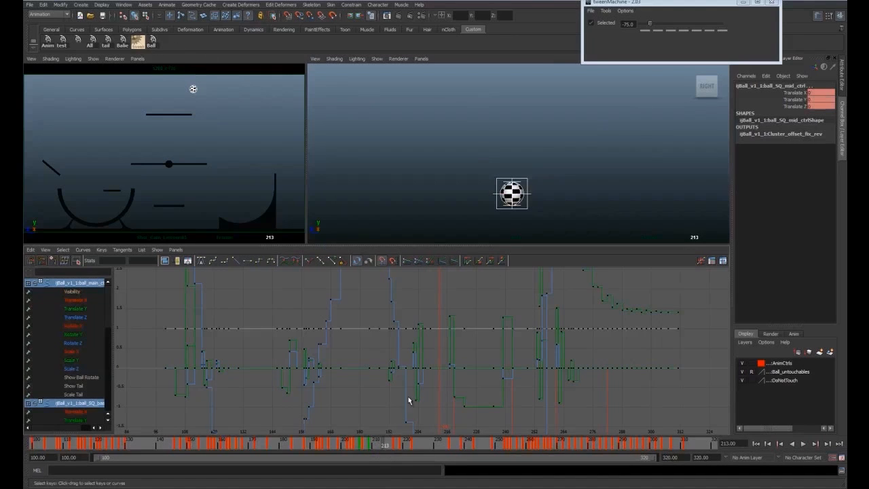
left_click(685, 31)
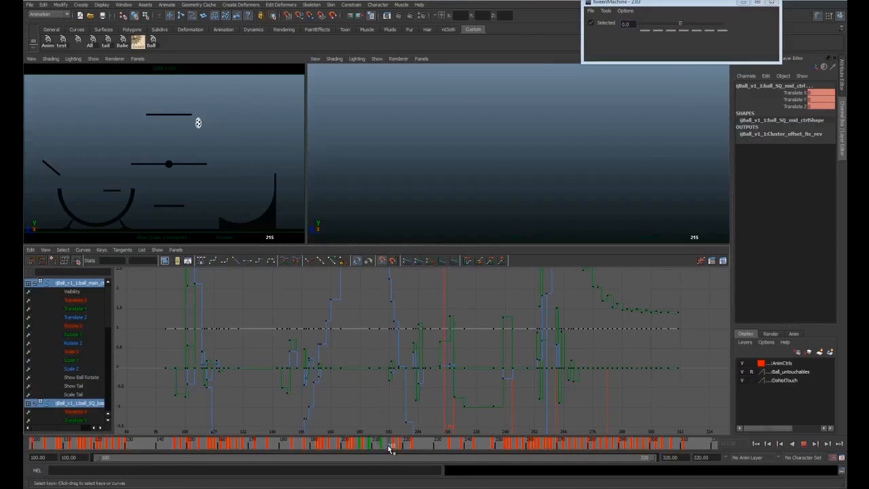
left_click(671, 30)
Tween only the main ball control's Translate Z with a bias of 0 at frame 213 and play the result
left_click(76, 318)
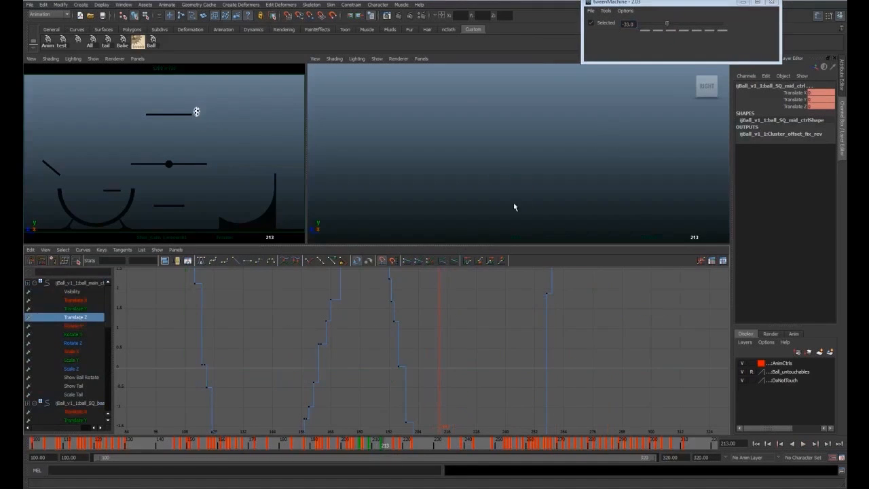
left_click(795, 107)
middle_click_drag(586, 343, 583, 347, "alt")
middle_click_drag(528, 209, 517, 174, "alt")
left_click(521, 172)
left_click(795, 107)
left_click(684, 30)
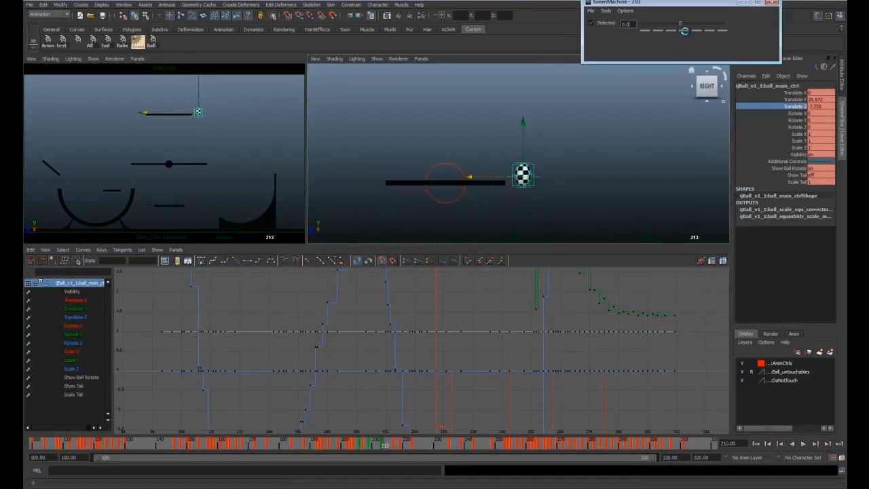
key("space")
key("alt+v")
Lower the main ball control's Translate Z key at frame 209 slightly in the curve
left_click_drag(381, 451, 371, 452)
key("space")
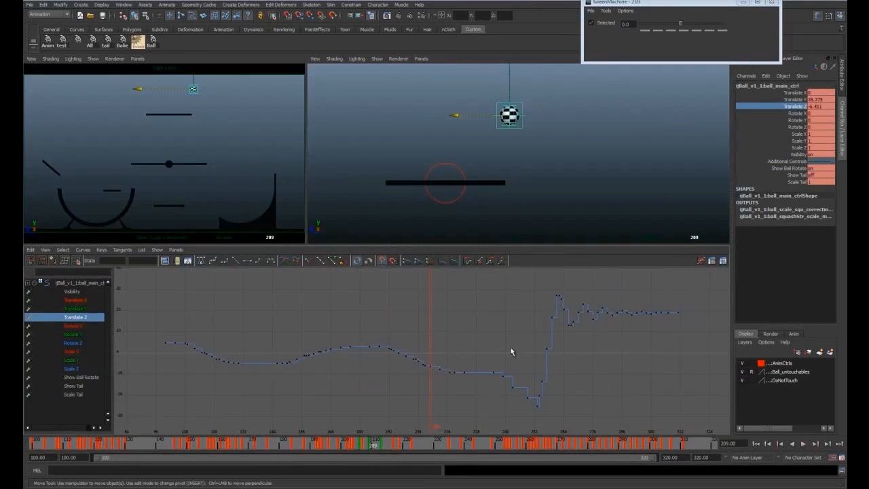
right_click_drag(511, 349, 563, 349, "alt")
left_click(436, 357)
middle_click_drag(439, 362, 439, 378)
key("q")
Play back the fall and zero the squash tip control's Translate Y and Z at frame 213
key("space")
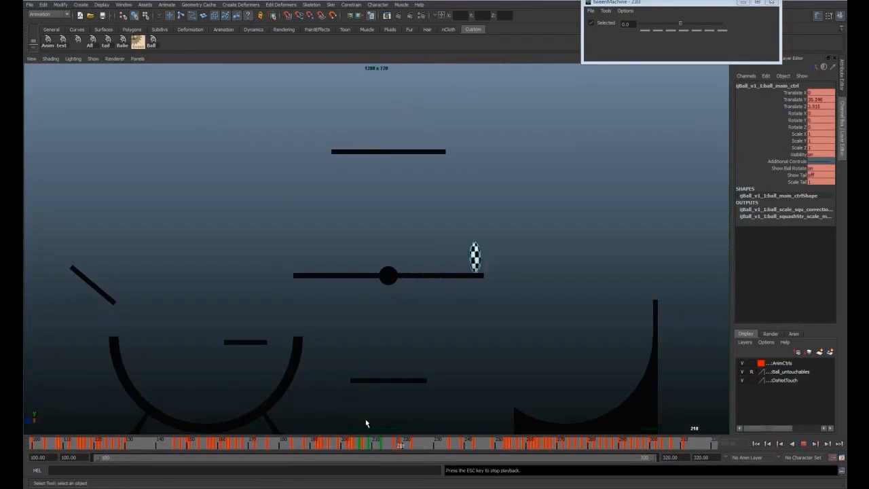
key("space")
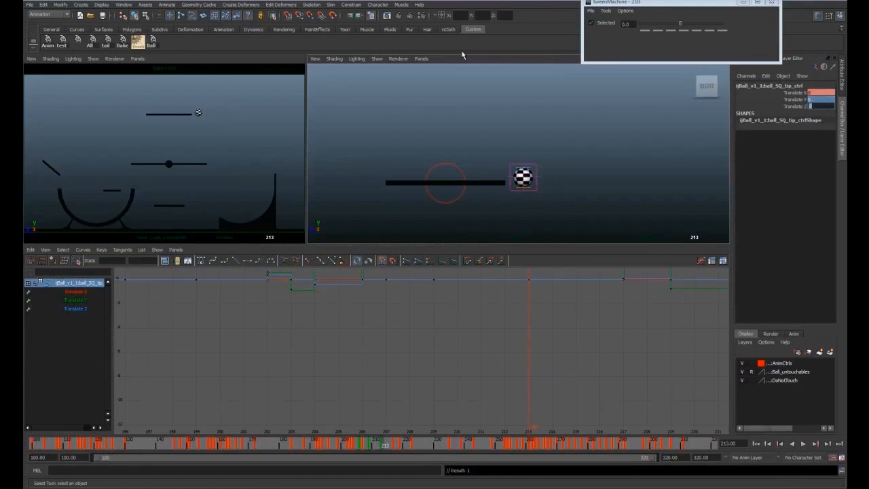
left_click(541, 149)
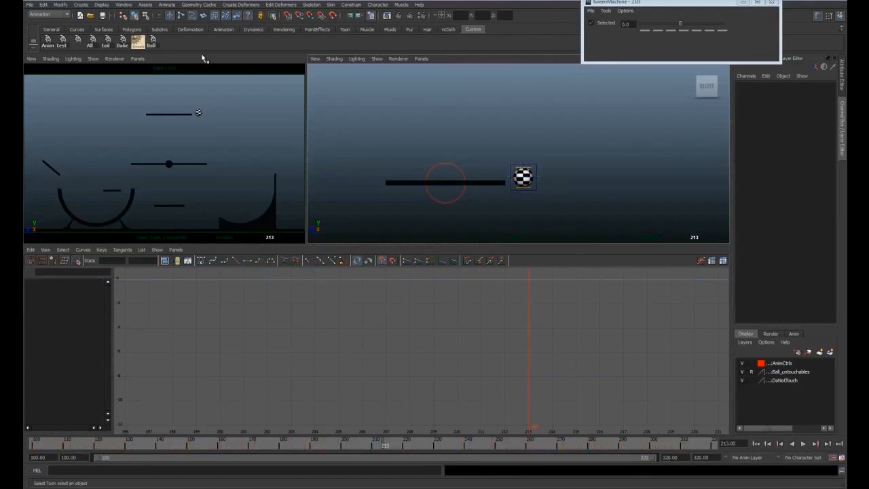
Shift all of the ball's keys after frame 213 two frames earlier and play back the fall
left_click(151, 42)
key("space")
left_click_drag(398, 446, 287, 446)
key("alt+v")
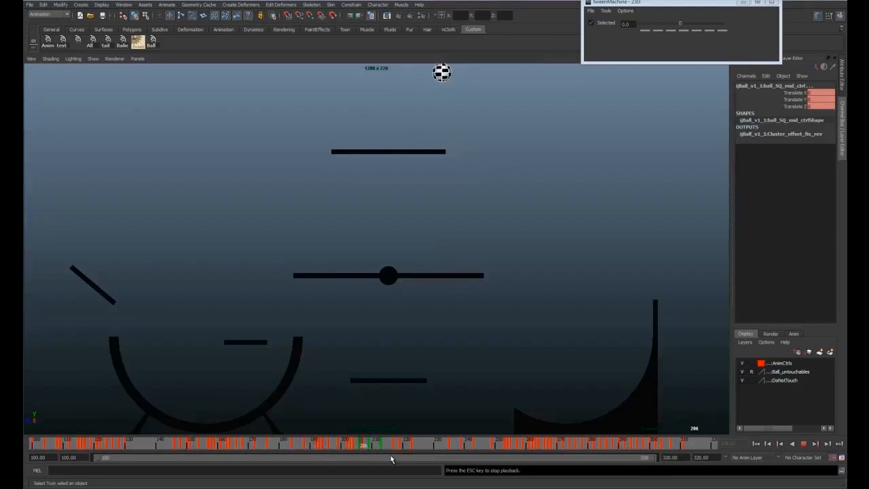
left_click(361, 446)
left_click_drag(360, 445, 695, 446)
left_click_drag(547, 447, 541, 449)
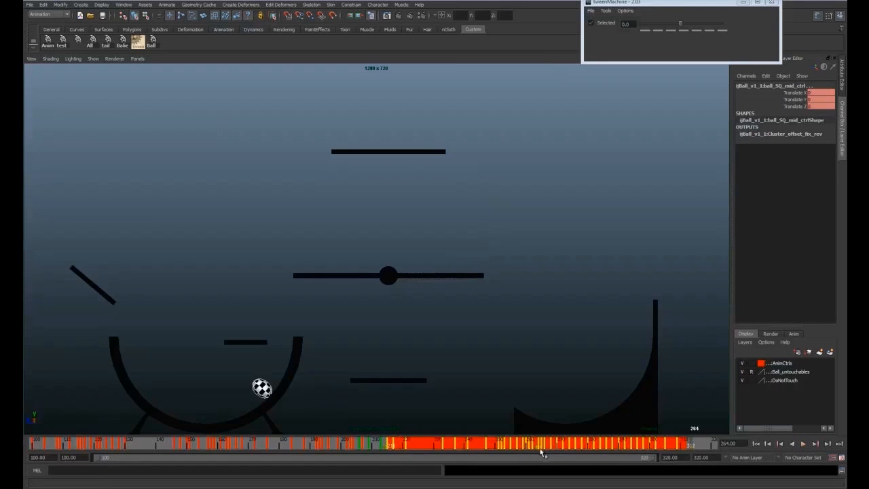
left_click(359, 446)
key("alt+v")
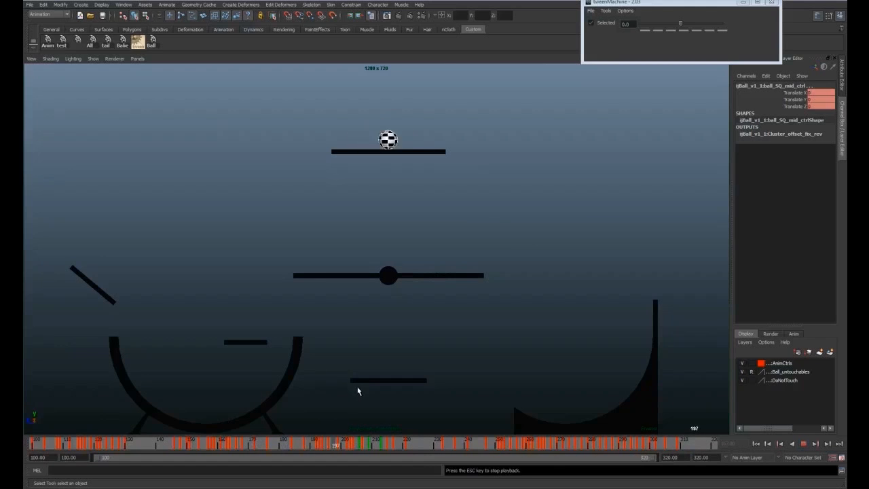
Shift all keys of the middle seesaw platform's control two frames earlier to match the ball's landing
left_click(413, 442)
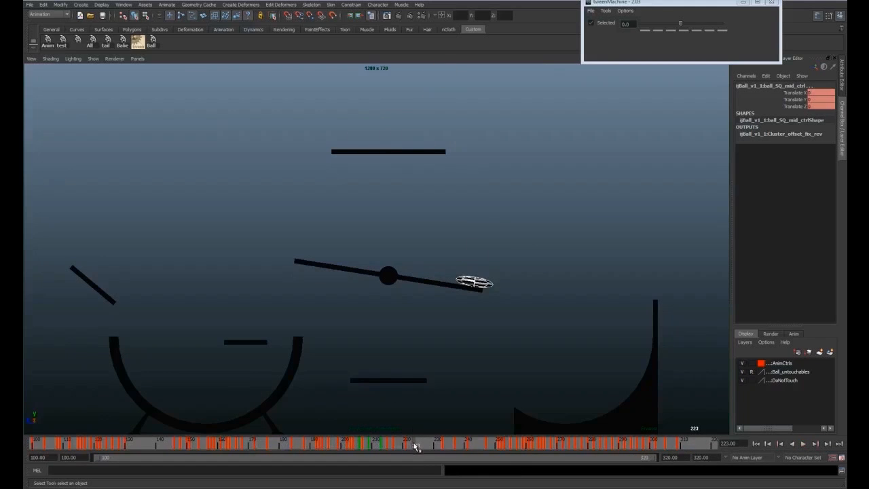
key("space")
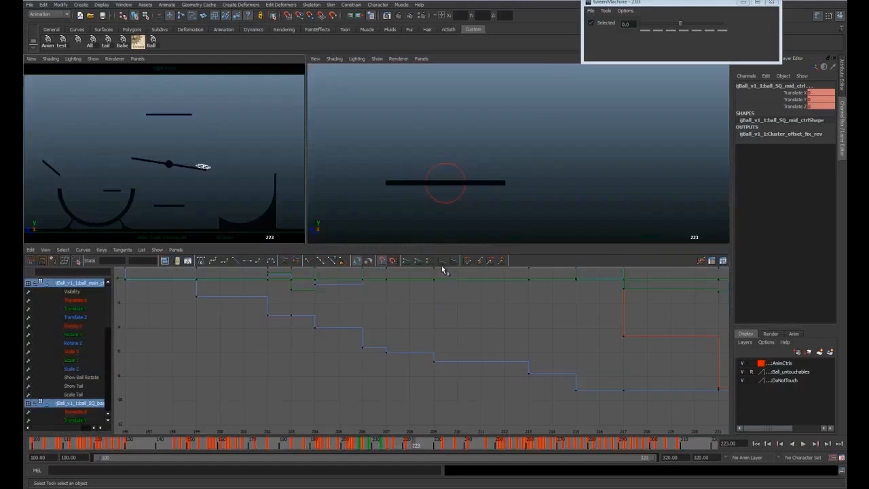
middle_click(453, 163)
right_click_drag(470, 193, 464, 179, "alt")
middle_click_drag(464, 179, 451, 78, "alt")
left_click_drag(463, 149, 477, 198)
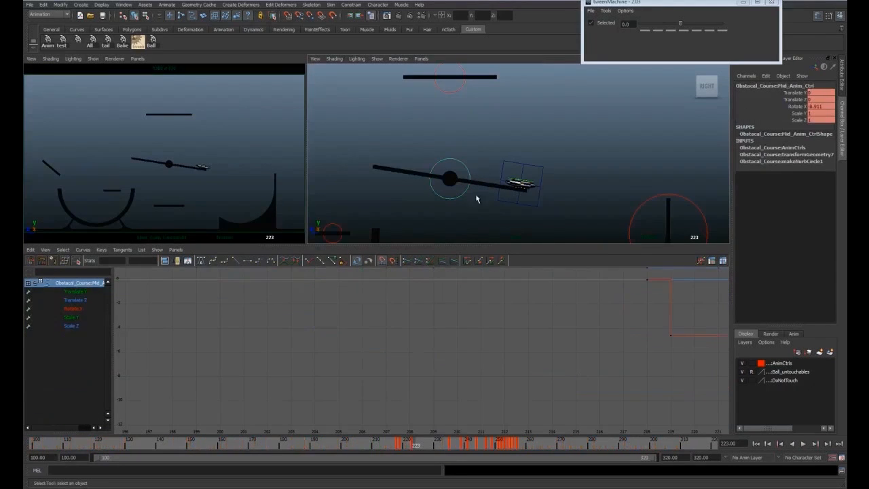
left_click_drag(380, 446, 571, 455, "shift")
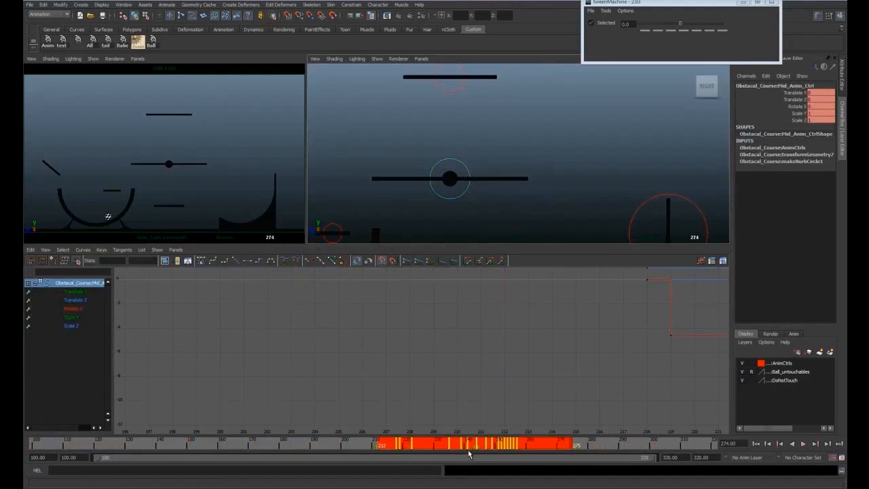
left_click(479, 448)
left_click_drag(476, 448, 470, 446)
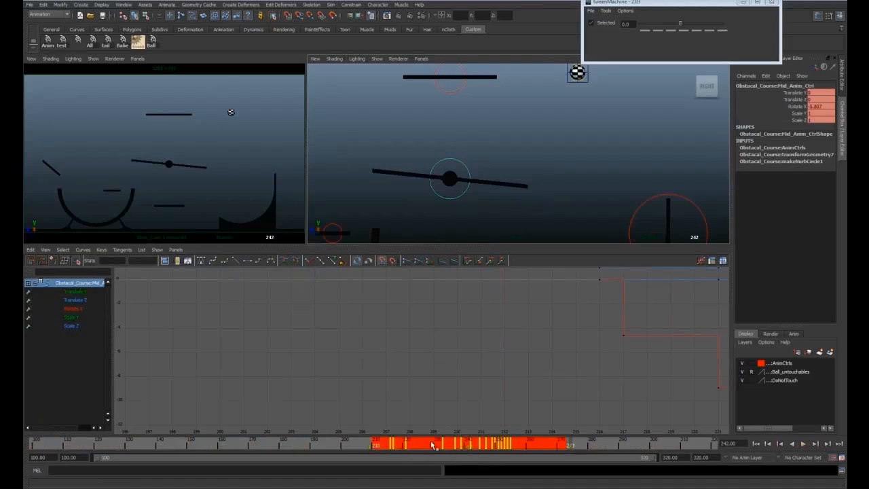
left_click(341, 442)
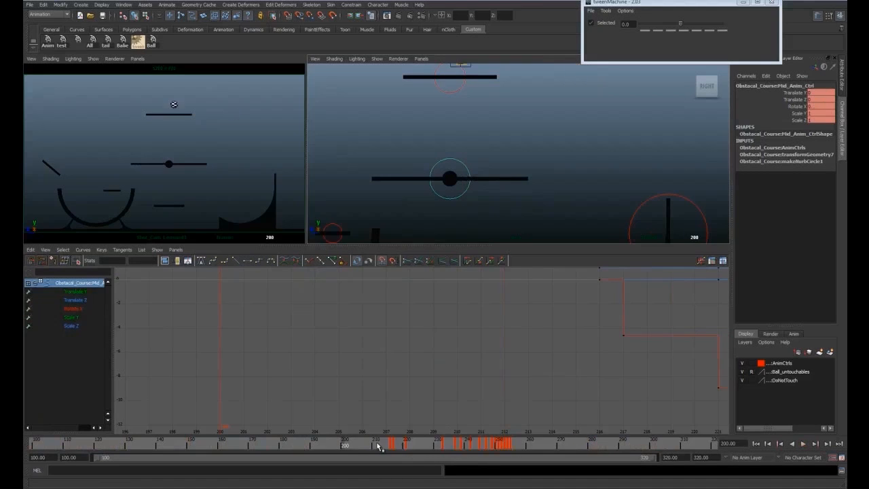
mouse_move(397, 443)
left_mouse_down()
mouse_move(405, 447)
mouse_move(389, 451)
left_mouse_up()
Adjust the main ball control's Translate Y key at frame 209 to 37.732 and play back the fall
middle_click(244, 199)
key("space")
key("alt+v")
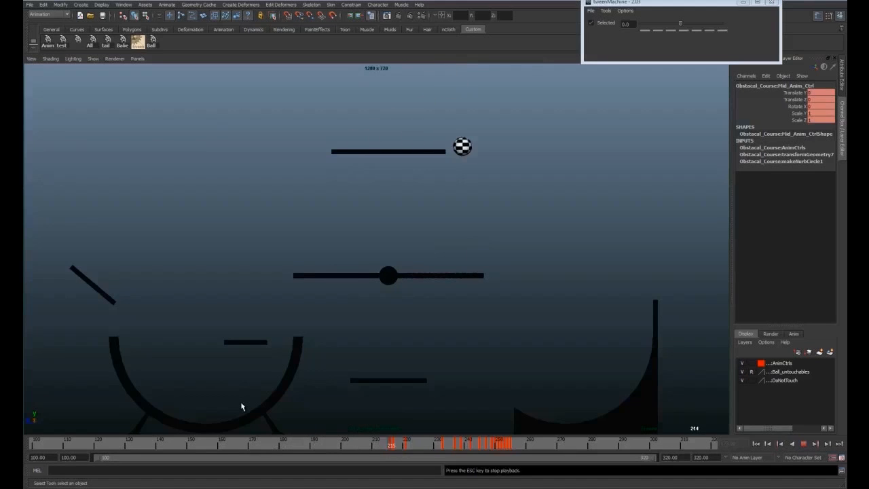
key("Escape")
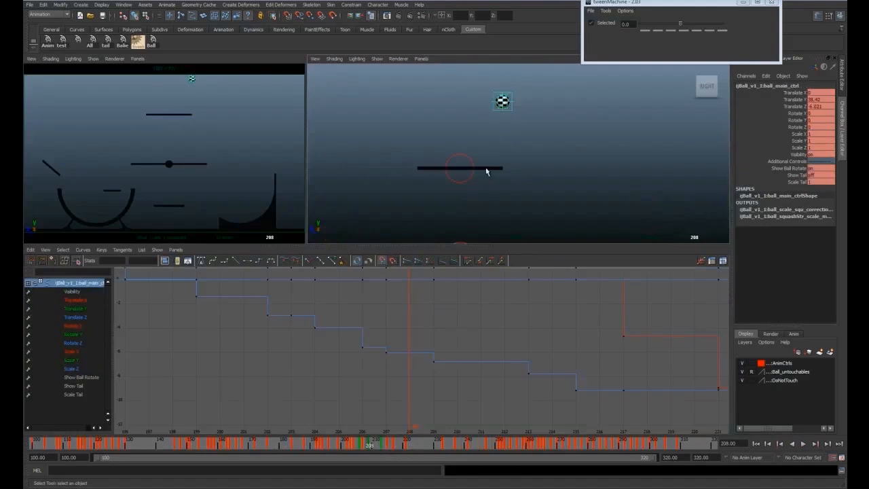
middle_click_drag(412, 357, 412, 346)
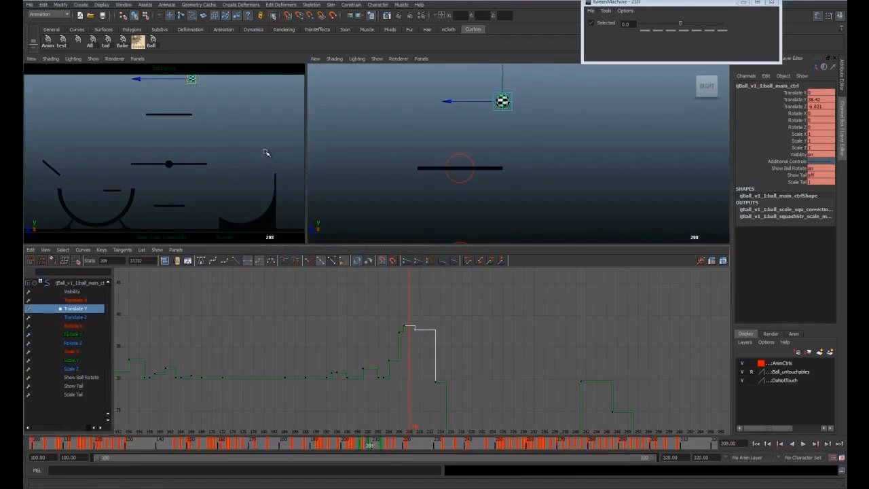
key("space")
key("alt+v")
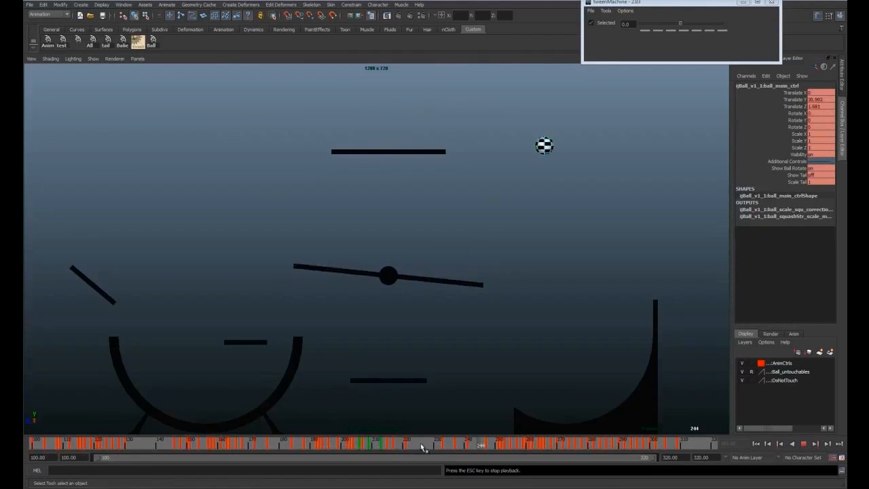
Move the squash tip control sideways at frame 215 to Translate Z 0.225 and key it
left_click_drag(387, 446, 392, 449)
key("space")
left_click(525, 175)
key("space")
key("w")
left_click_drag(466, 241, 460, 241)
key("s")
left_click(389, 447)
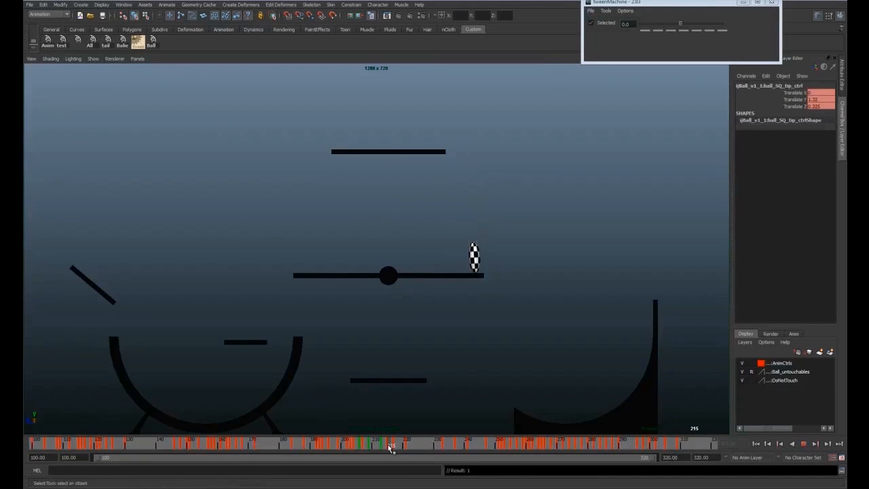
Select the ball's keys from about frame 238 onwards, add the seesaw control, and shift the range slightly earlier
key("space")
left_click(152, 42)
left_click_drag(459, 447, 685, 448)
key("space")
left_click(467, 215, "shift")
left_click_drag(576, 449, 572, 448)
Add a breakdown for the ball and seesaw during the platform's tilt with a tween bias of 60
key("space")
left_click(437, 446)
mouse_move(437, 446)
left_mouse_down()
mouse_move(452, 446)
mouse_move(419, 447)
mouse_move(421, 456)
mouse_move(427, 448)
mouse_move(383, 436)
mouse_move(408, 446)
mouse_move(388, 448)
mouse_move(436, 445)
mouse_move(460, 454)
mouse_move(451, 445)
left_mouse_up()
left_click(697, 31)
left_click(696, 31)
left_click(710, 31)
key("alt+v")
key("Escape")
Deselect the seesaw control and play back the ball's bounce off the platform to examine its timing
key("space")
left_click(435, 198, "shift")
key("space")
key("alt+v")
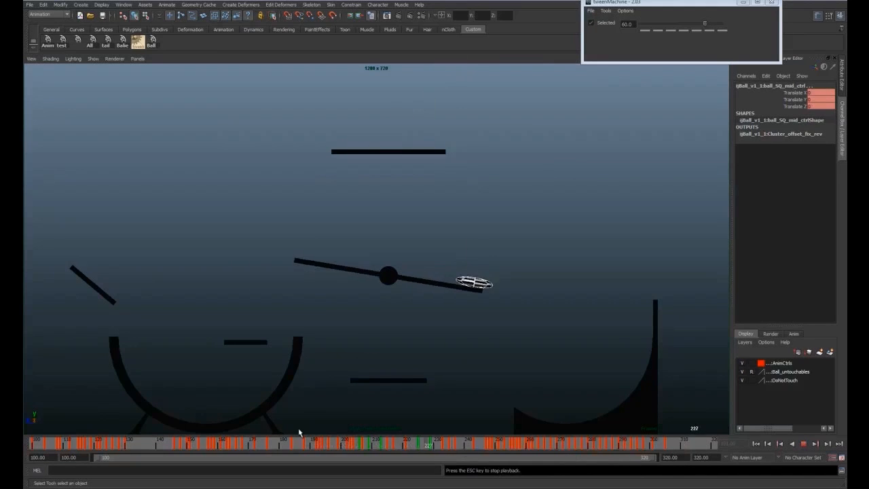
key("Escape")
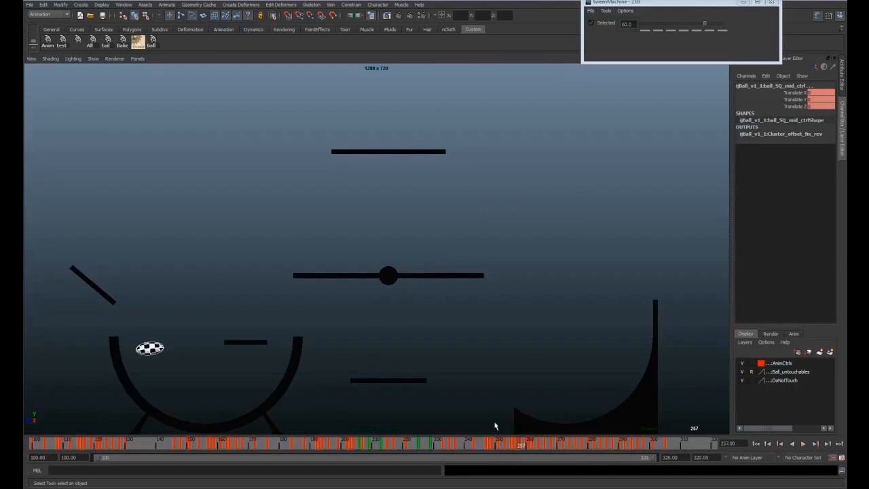
key("alt+v")
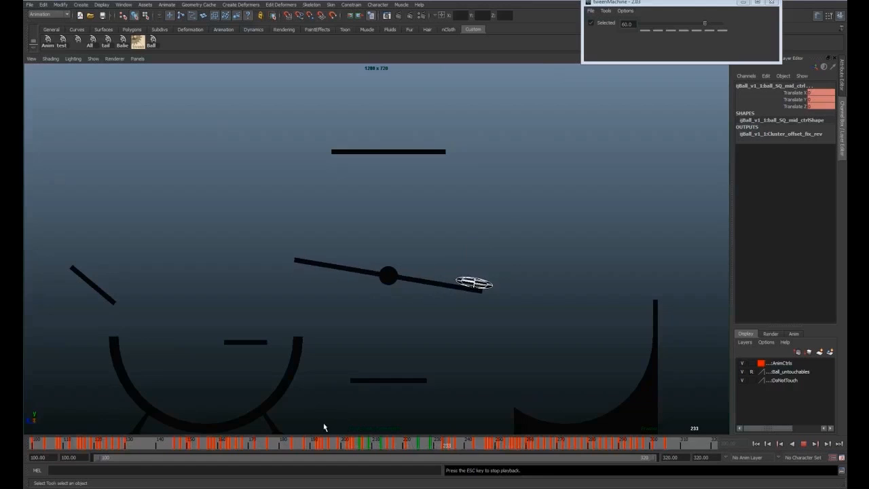
key("Escape")
left_click(465, 445)
key("alt+v")
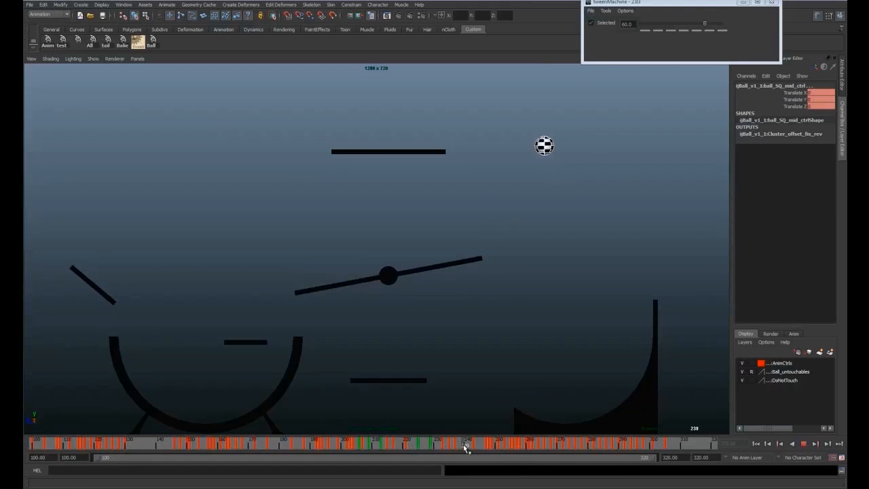
Key a breakdown for all ball controls at frame 239 with a tween bias of -60
mouse_move(459, 448)
left_mouse_down()
mouse_move(474, 445)
mouse_move(465, 444)
left_mouse_up()
left_click(152, 42)
left_click(656, 31)
Isolate the main ball control's Translate Z curve and nudge its key at frame 239 slightly lower
key("space")
left_click(593, 99)
left_click(75, 317)
middle_click_drag(546, 367, 435, 362, "alt")
right_click_drag(434, 363, 408, 353, "alt")
left_click(426, 346)
key("w")
middle_click_drag(425, 348, 426, 349, "shift")
key("q")
Refine the Translate Z key at frame 239 a little further down and play back the ball's arc
key("space")
left_click_drag(457, 445, 464, 447)
key("space")
key("w")
middle_click_drag(424, 357, 423, 360, "shift")
key("space")
key("alt+v")
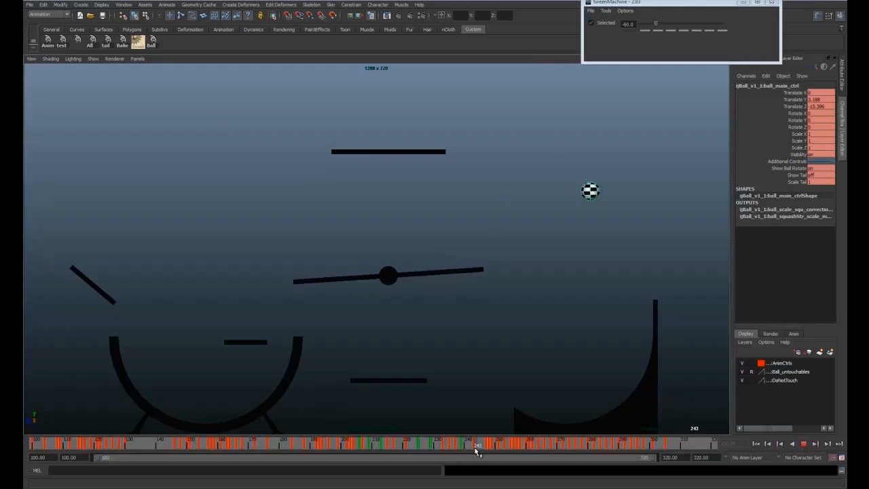
key("Escape")
key("space")
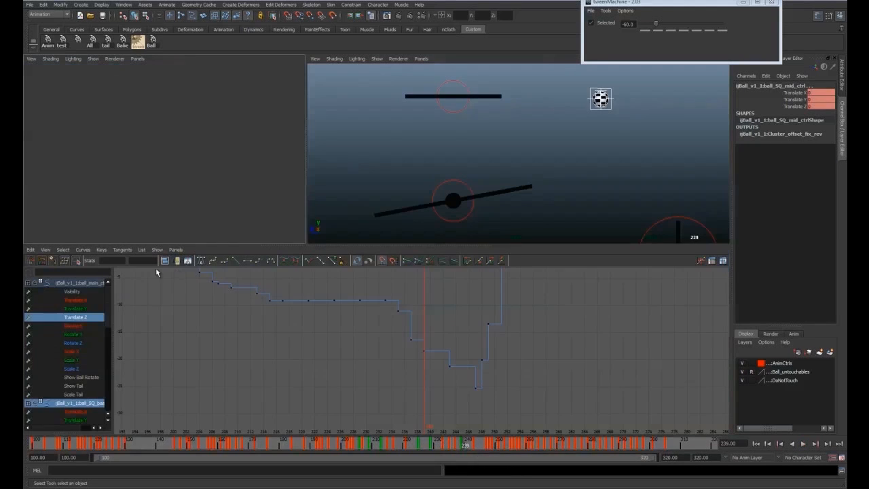
Isolate the main ball control's Translate Y curve and raise its key at frame 239 to about 30.8
left_click(621, 103)
left_click(614, 101)
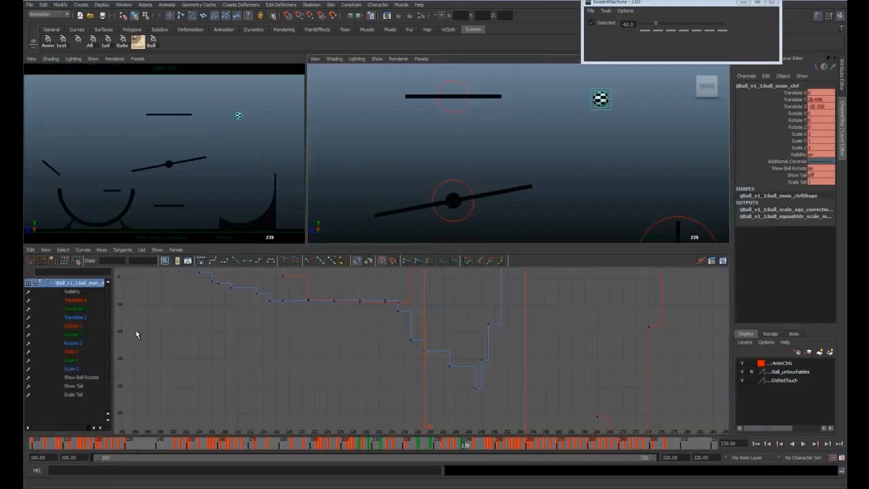
left_click(92, 311)
key("a")
scroll(577, 338, "up", 3)
middle_click_drag(540, 328, 443, 359, "alt")
left_click_drag(503, 321, 482, 349)
key("w")
middle_click_drag(486, 349, 486, 336)
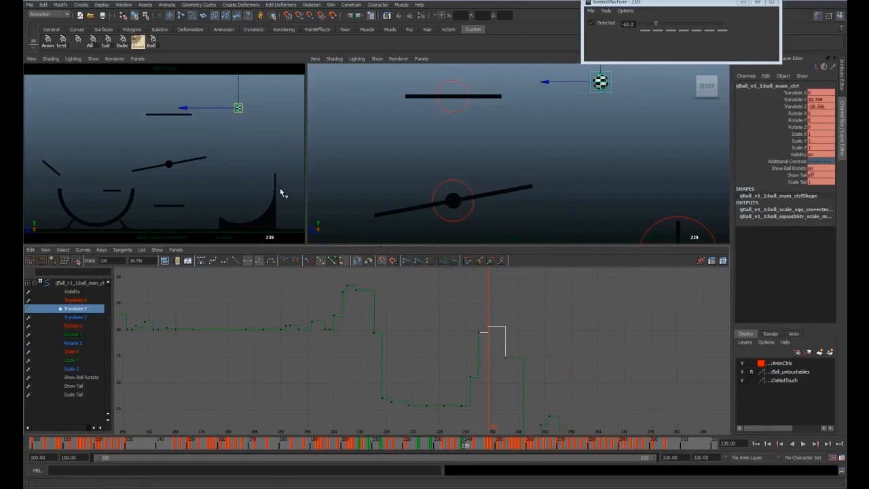
Play back the ball's launch off the seesaw in the enlarged camera view to check the adjusted arc
key("q")
key("space")
left_click(463, 446)
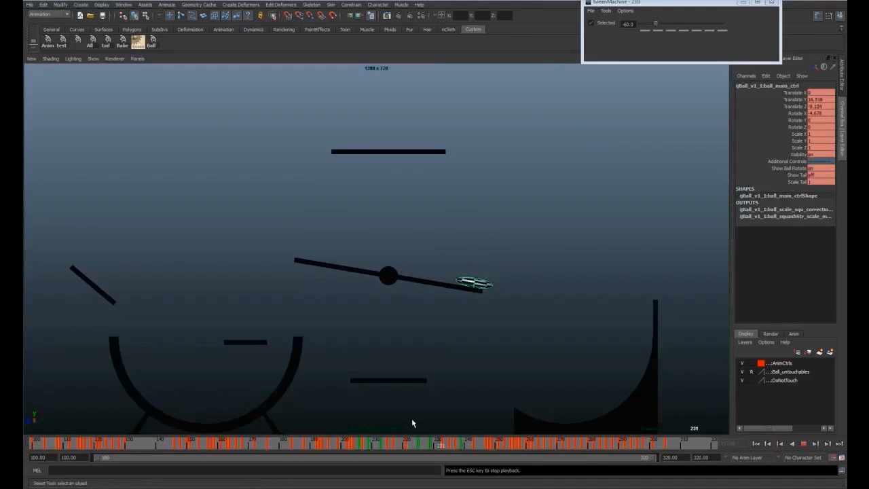
key("Escape")
key("alt+v")
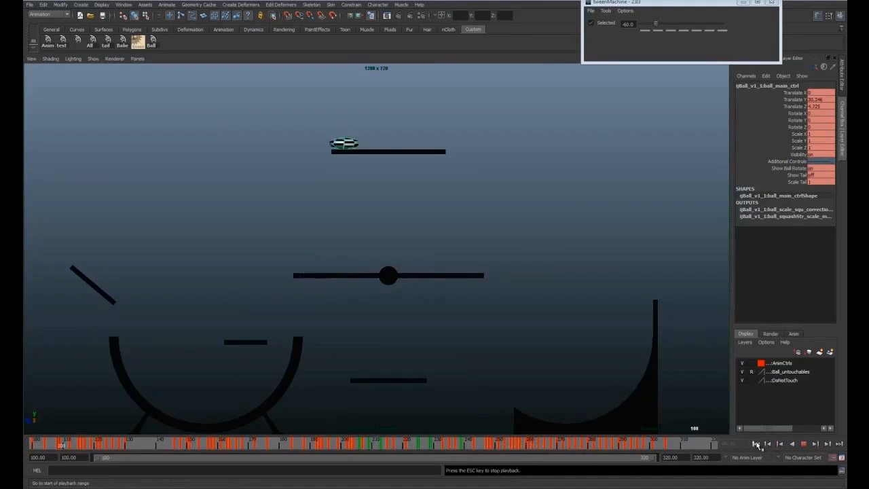
left_click_drag(475, 438, 490, 450)
key("alt+v")
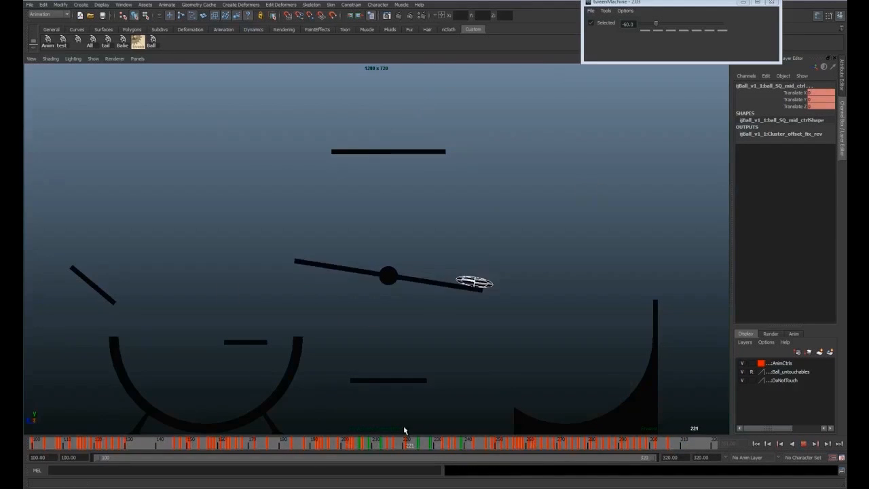
left_click(489, 445)
key("alt+v")
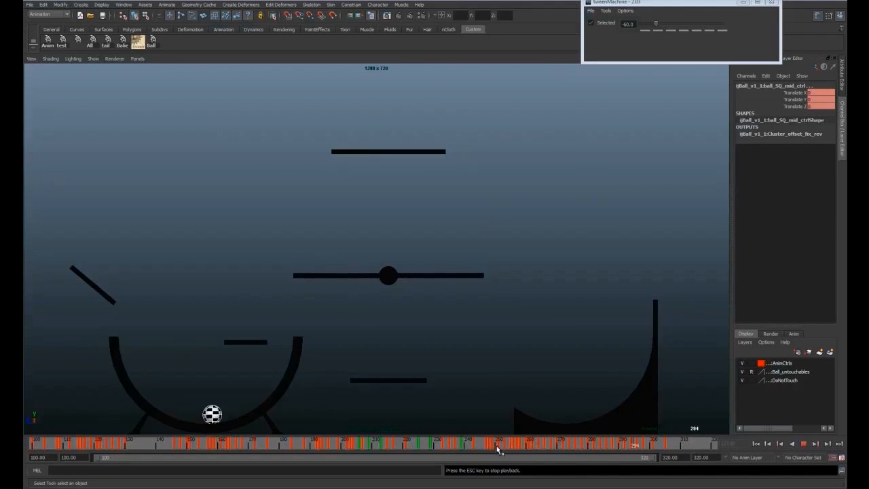
Try keying a breakdown for the ball controls near frame 250 with a tween bias of 0
left_click(496, 446)
left_click(684, 30)
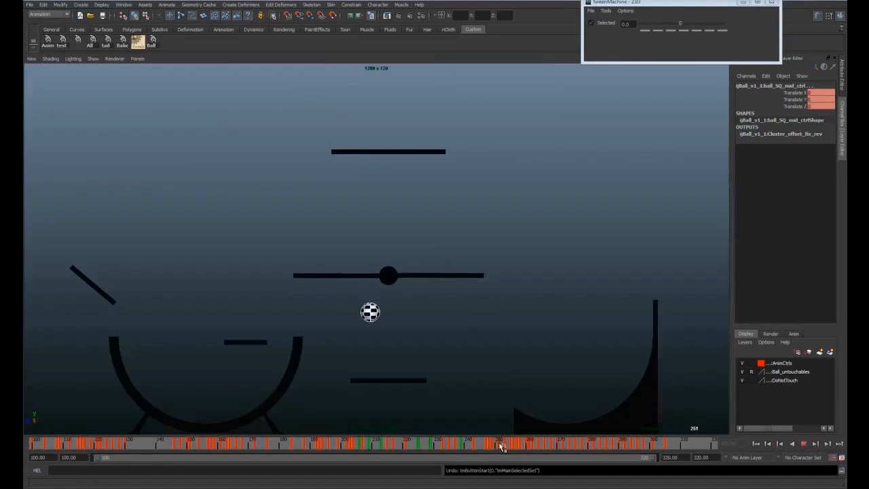
key("alt+v")
Deselect everything and play back the full stepped animation to review its timing
left_click(227, 232)
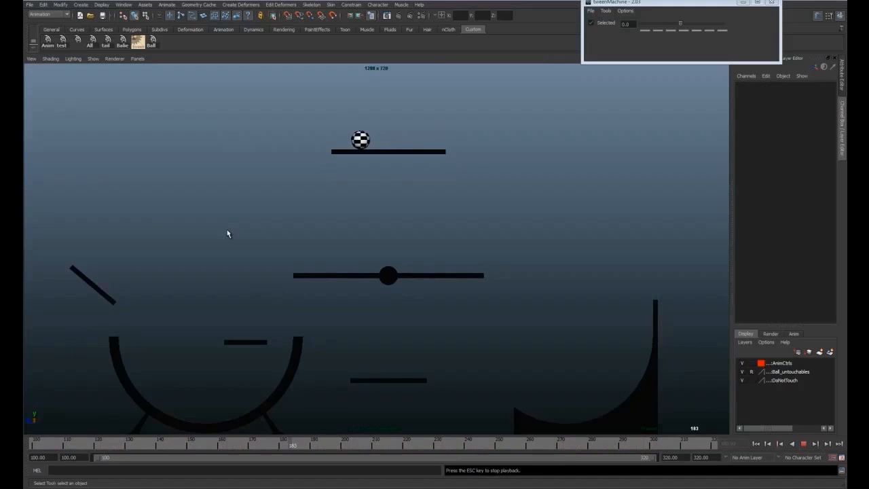
key("Escape")
key("alt+v")
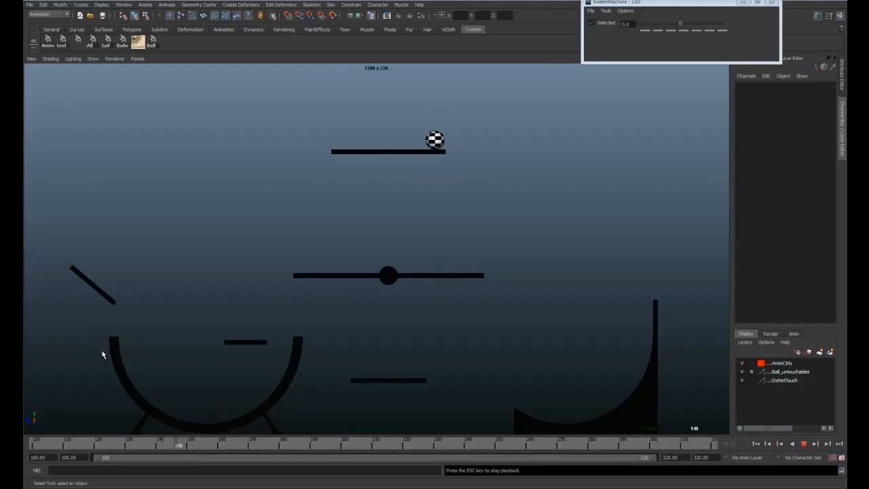
key("Escape")
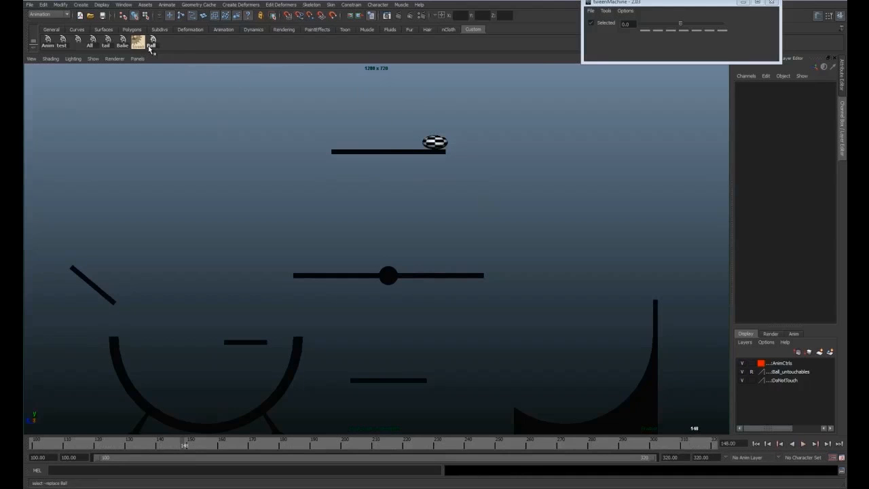
Select all ball controls and scrub back through the launch and platform frames to examine the keyed poses
left_click(152, 45)
left_click_drag(495, 438, 364, 442)
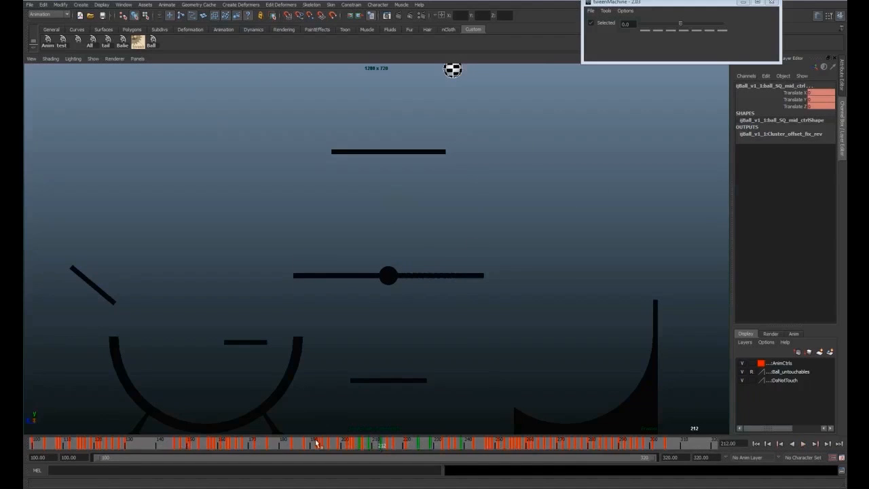
left_click_drag(450, 453, 300, 443)
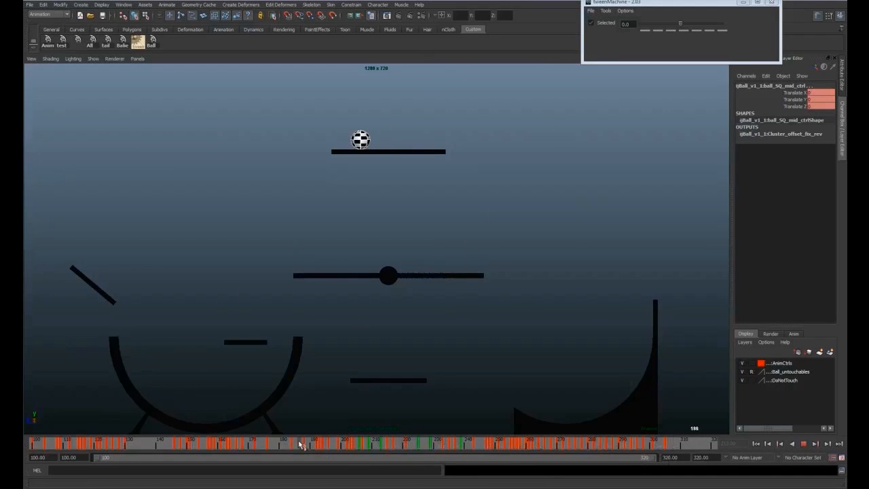
Deselect the ball controls, return to the multi-view layout and save the scene
left_click(382, 381)
key("space")
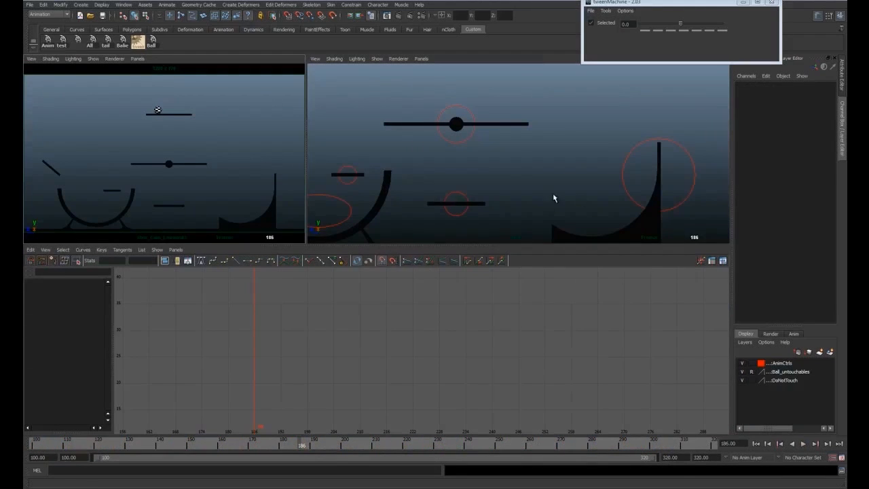
scroll(495, 95, "down", 4)
middle_click_drag(488, 112, 503, 140, "alt")
scroll(508, 171, "down", 1)
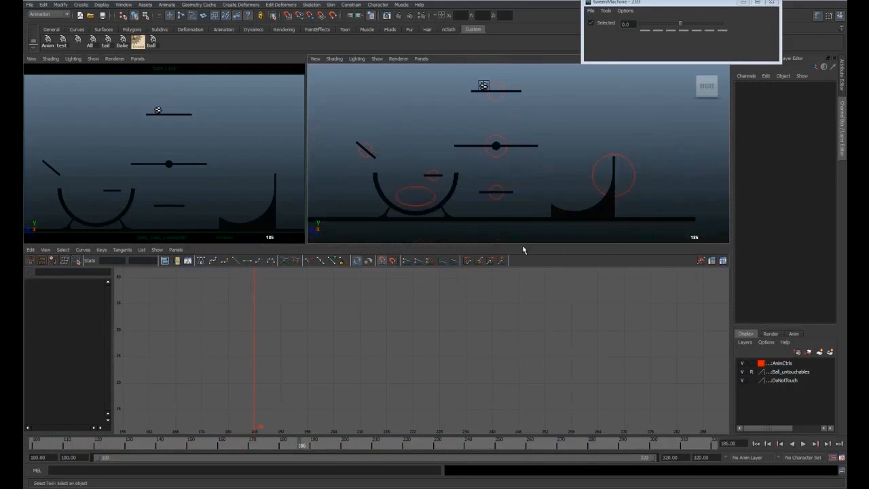
key("ctrl+s")
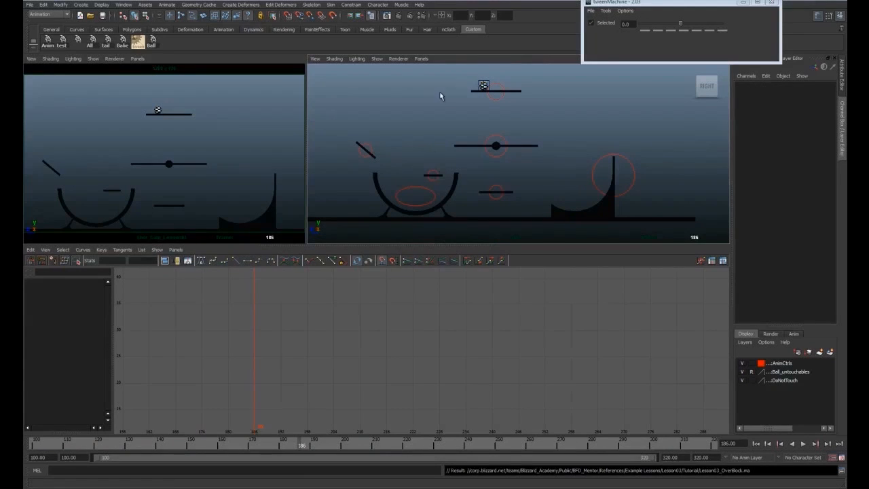
Set both the default in tangent and default out tangent to Auto in the animation preferences and save them
left_click(482, 85)
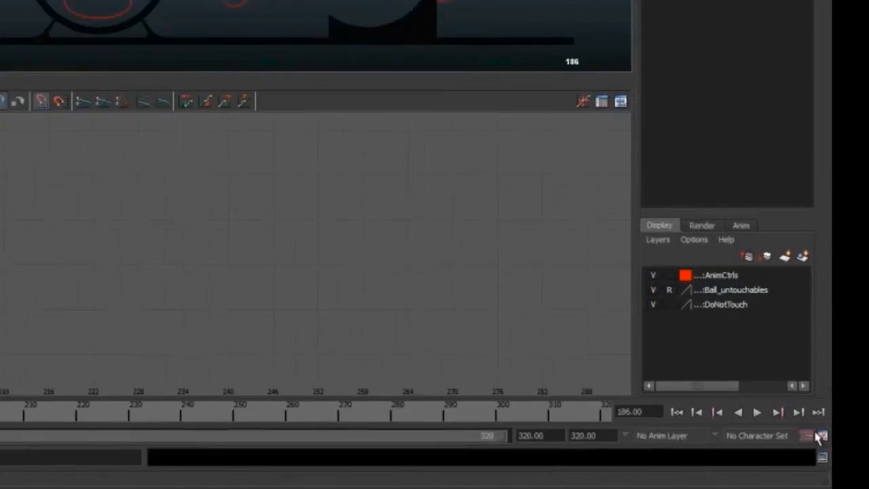
left_click(842, 457)
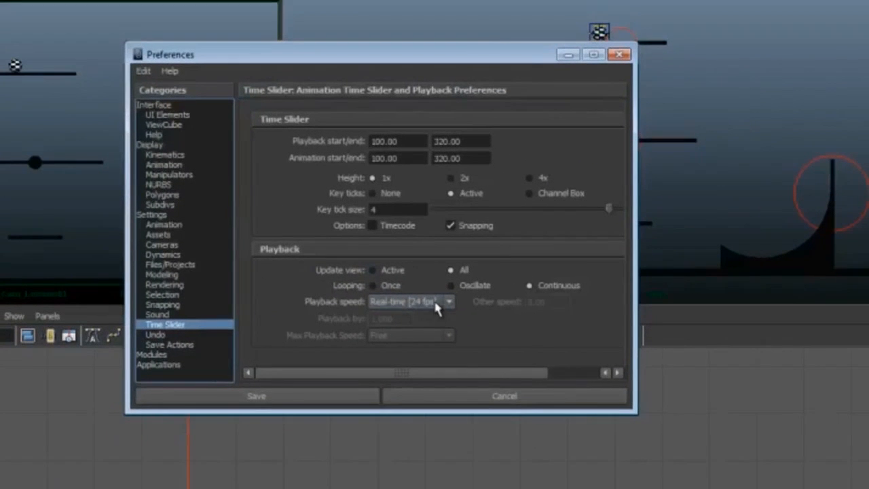
left_click(164, 225)
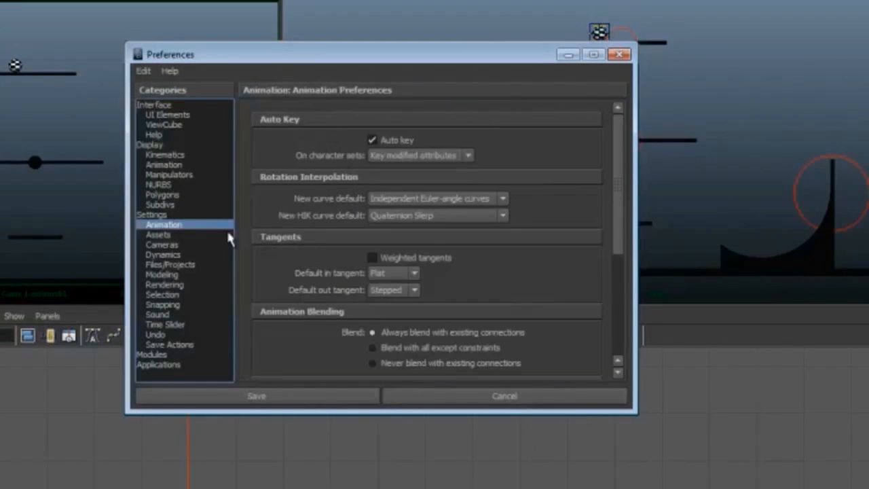
left_click(414, 273)
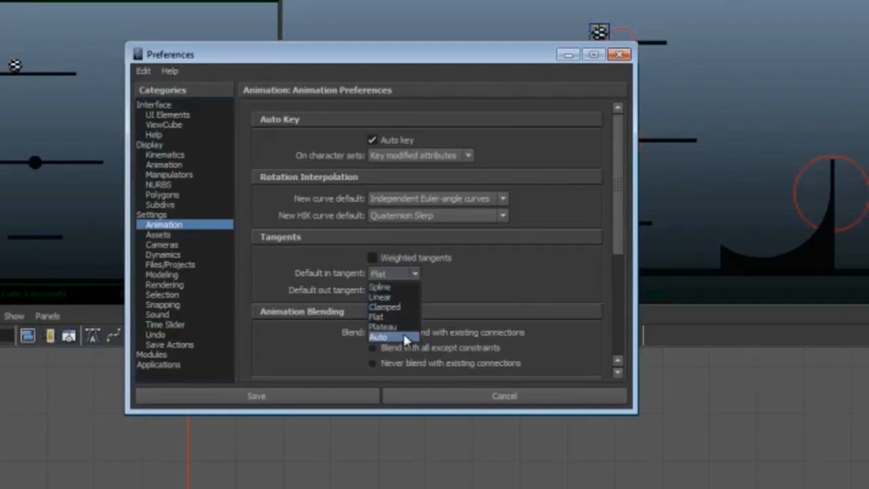
left_click(401, 345)
left_click(413, 291)
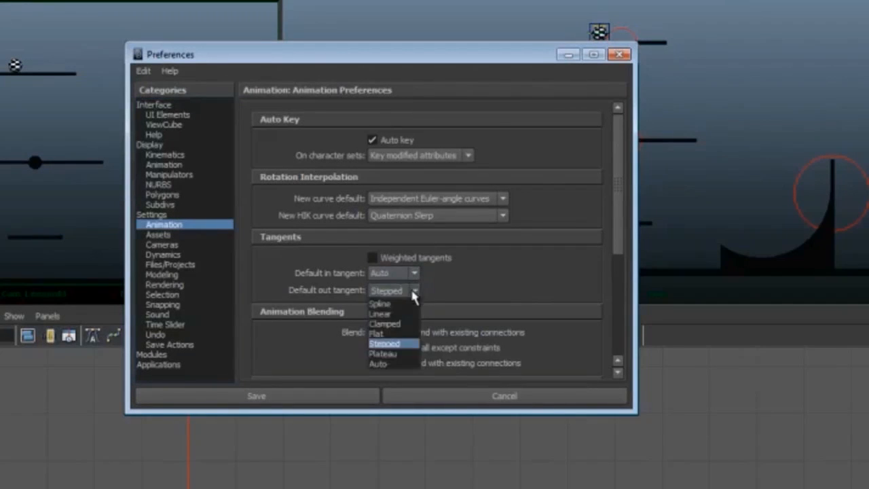
left_click(397, 364)
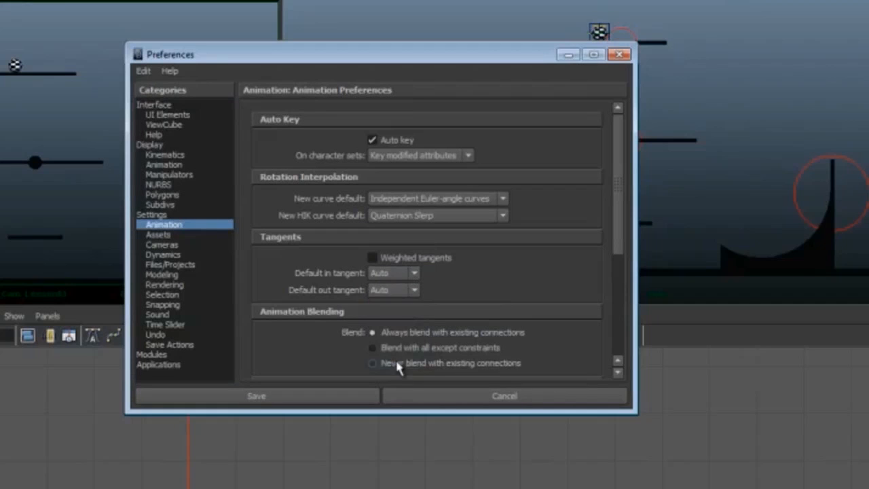
left_click(413, 274)
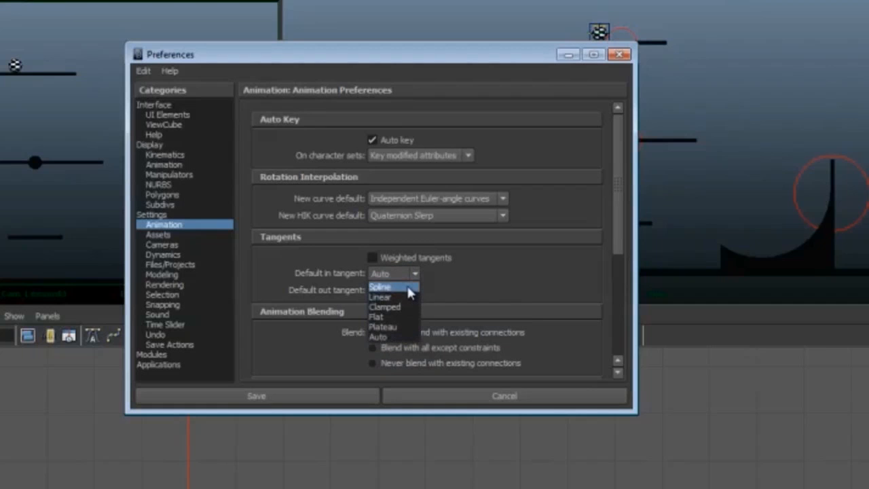
left_click(455, 264)
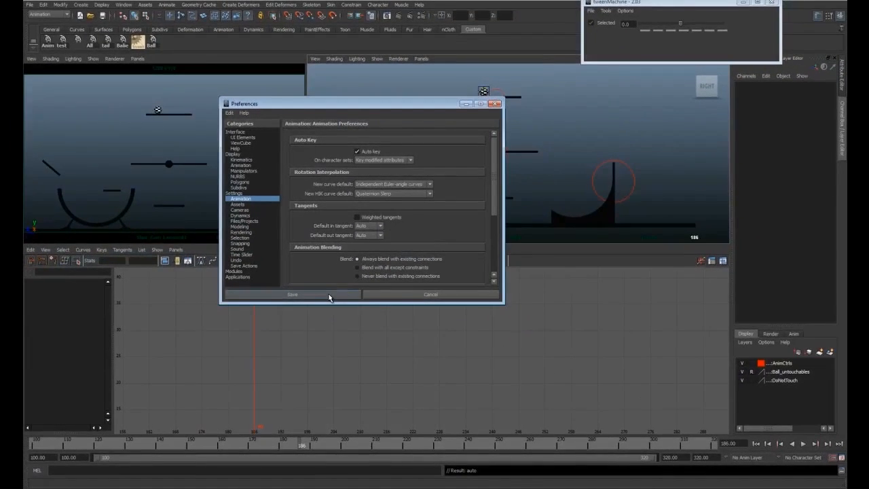
left_click(332, 295)
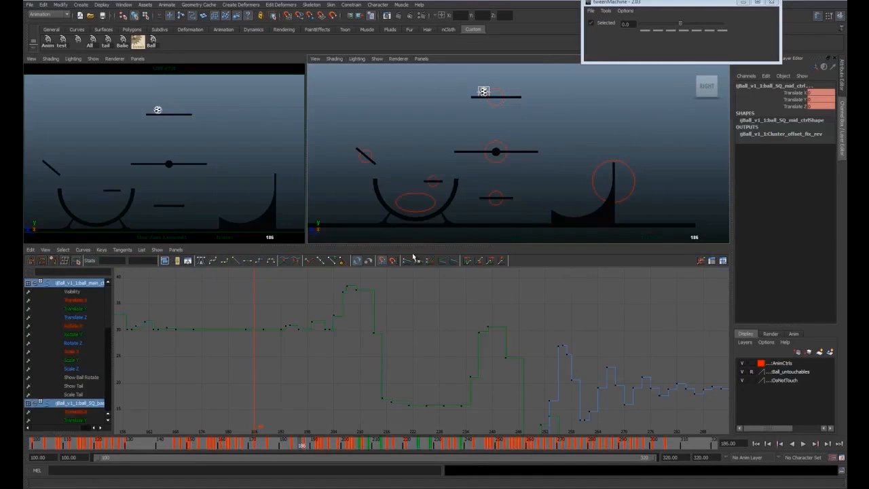
Convert all animation curves of the ball controls from stepped to Auto tangents
key("a")
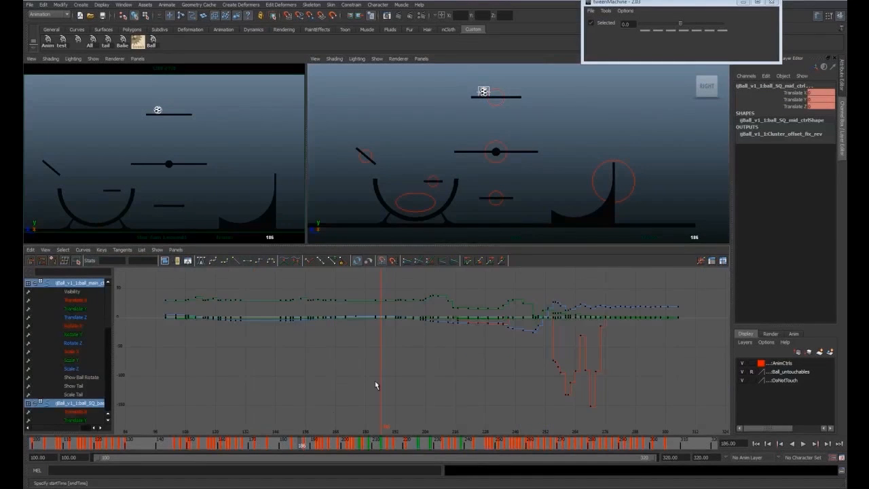
left_click(293, 445)
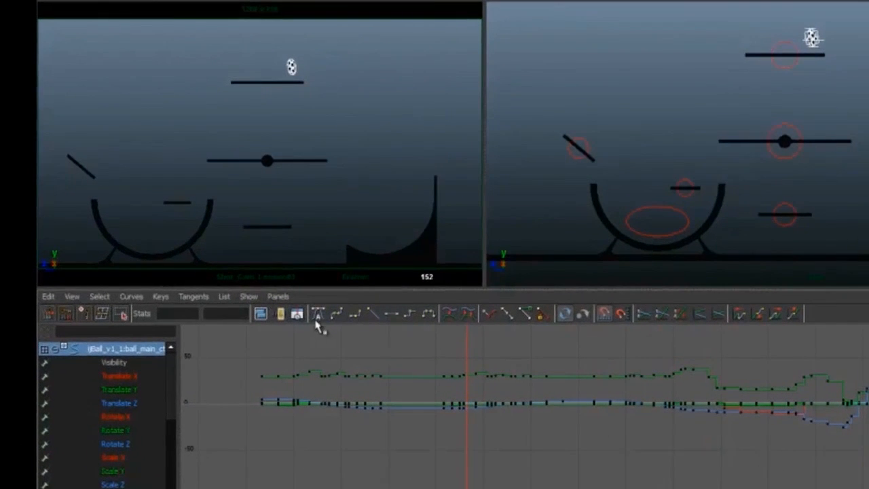
left_click(318, 316)
Play the animation from the first frame in the enlarged camera view to examine the ball's splined motion
key("space")
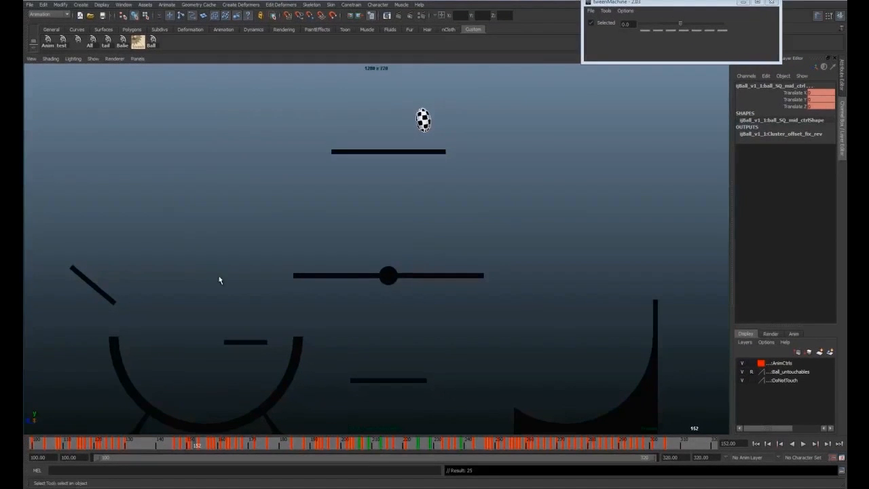
left_click(756, 444)
key("alt+v")
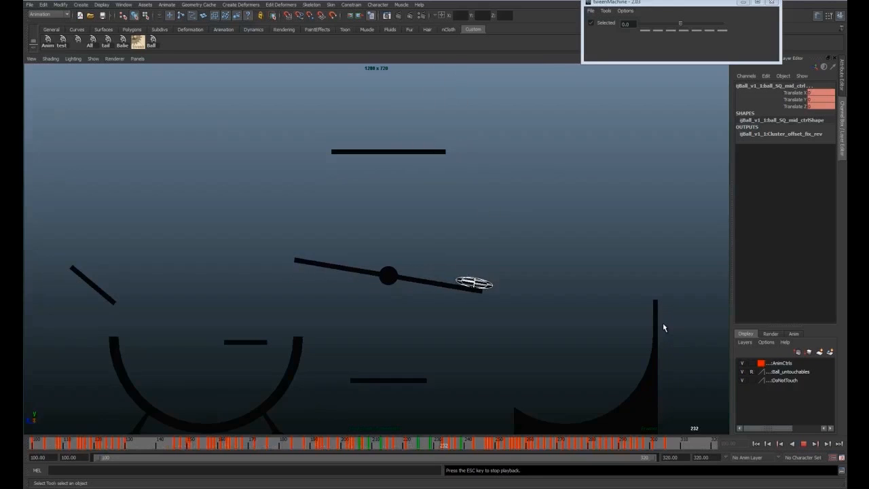
key("Escape")
Select the middle seesaw control and convert all its animation curves to Auto tangents
key("space")
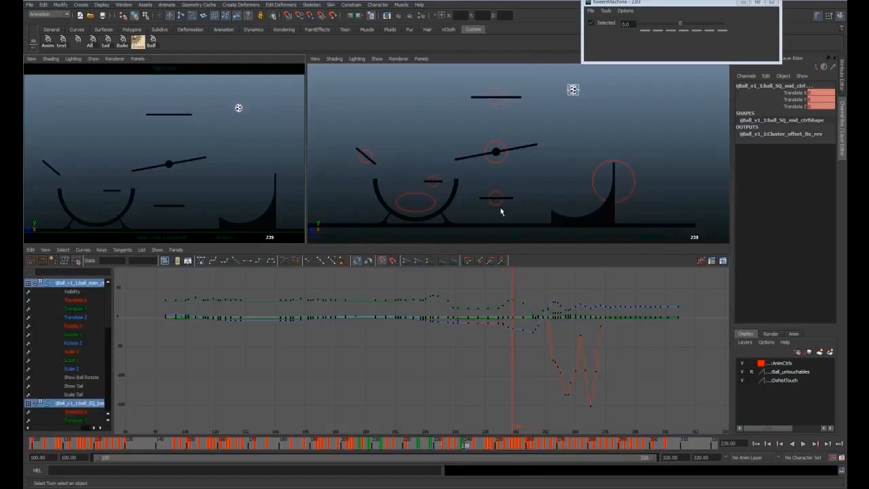
left_click(488, 141)
key("f")
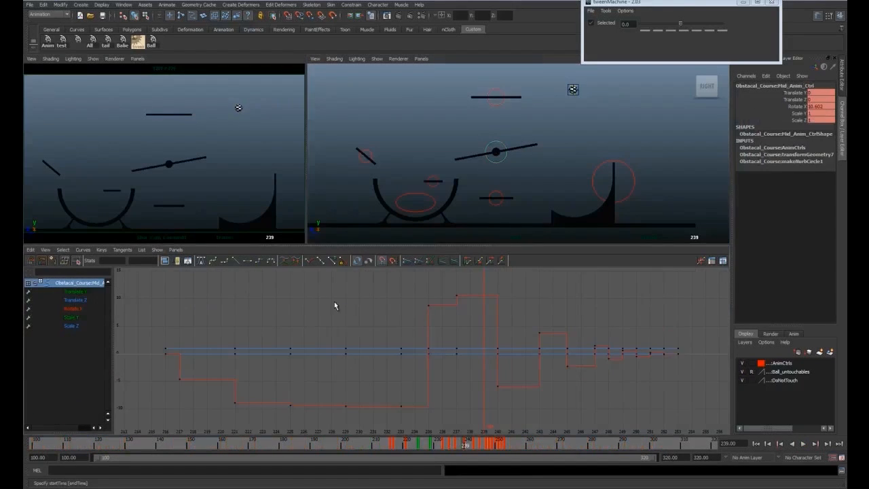
left_click_drag(355, 320, 370, 410)
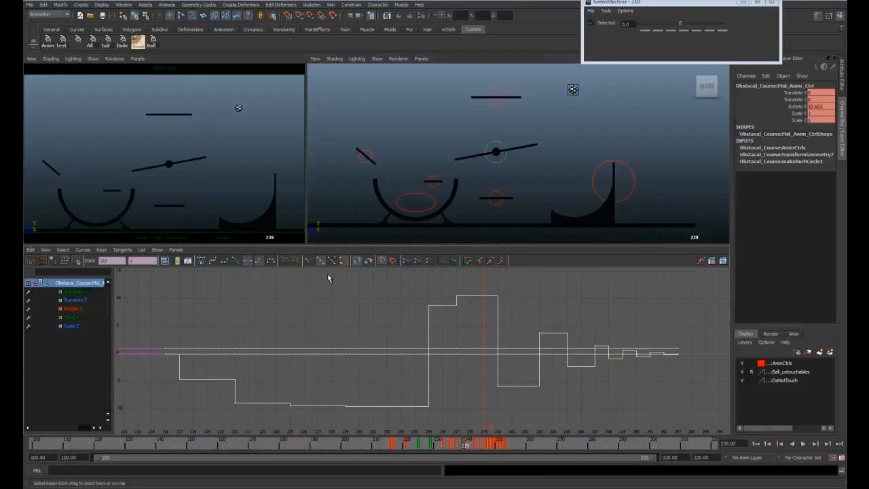
left_click(201, 262)
Play back and scrub the animation in the enlarged camera view to check the seesaw's splined motion
key("space")
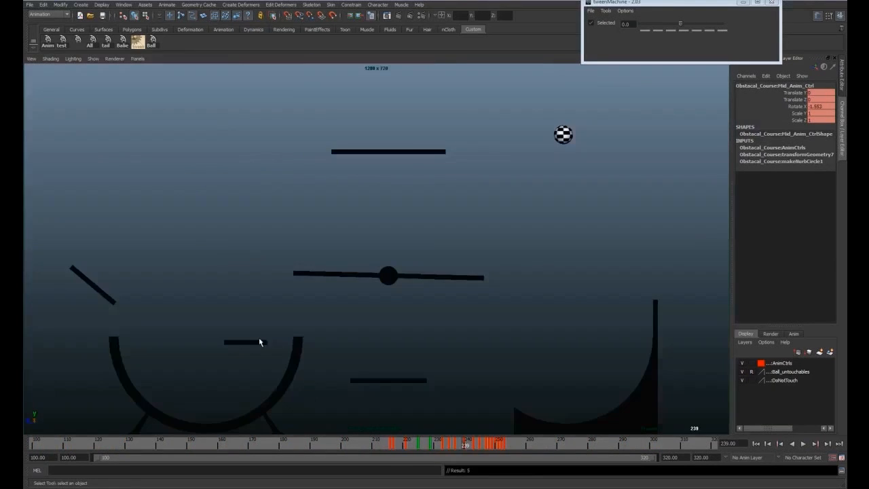
key("alt+v")
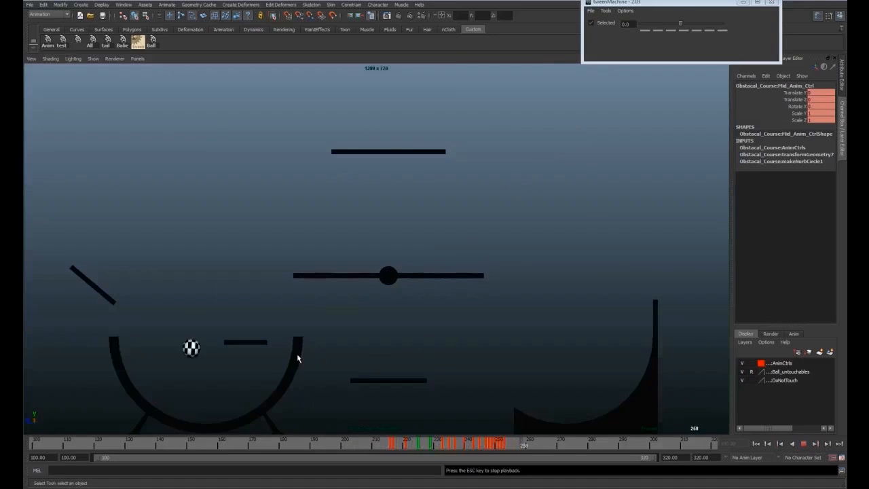
key("Escape")
left_click_drag(398, 451, 354, 448)
Select all ball controls plus the middle seesaw control and shift their keys from frame 204 onward one frame later
left_click(153, 47)
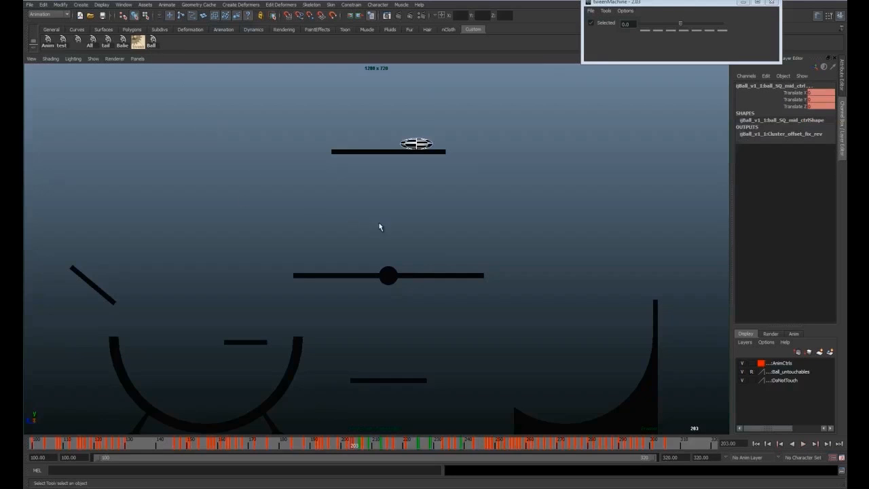
key("space")
left_click(487, 144)
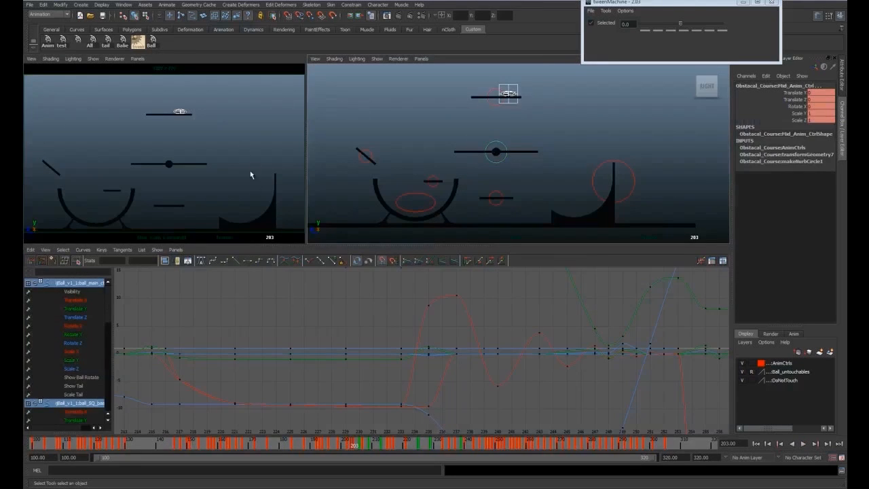
key("space")
key("alt+v")
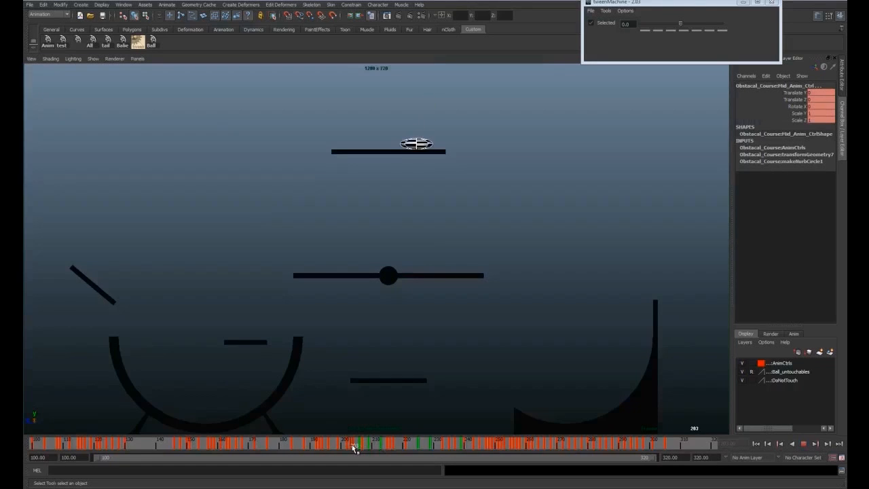
left_click(357, 449)
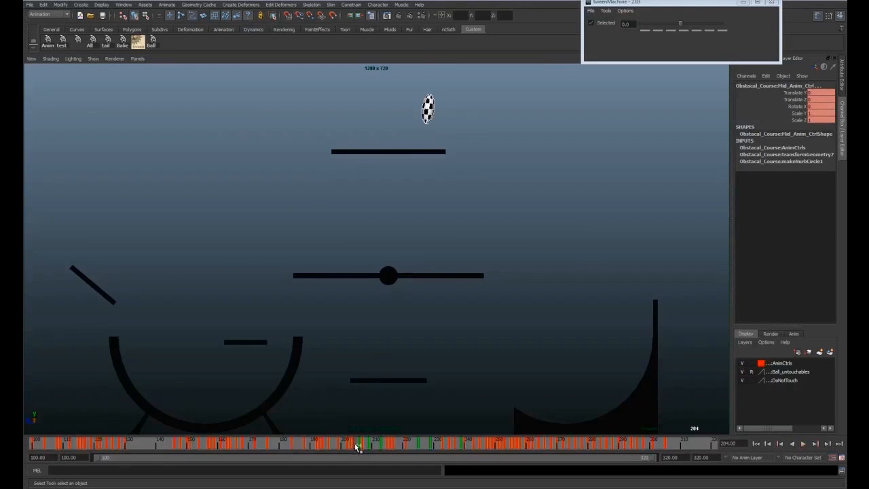
left_click_drag(357, 449, 675, 448, "shift")
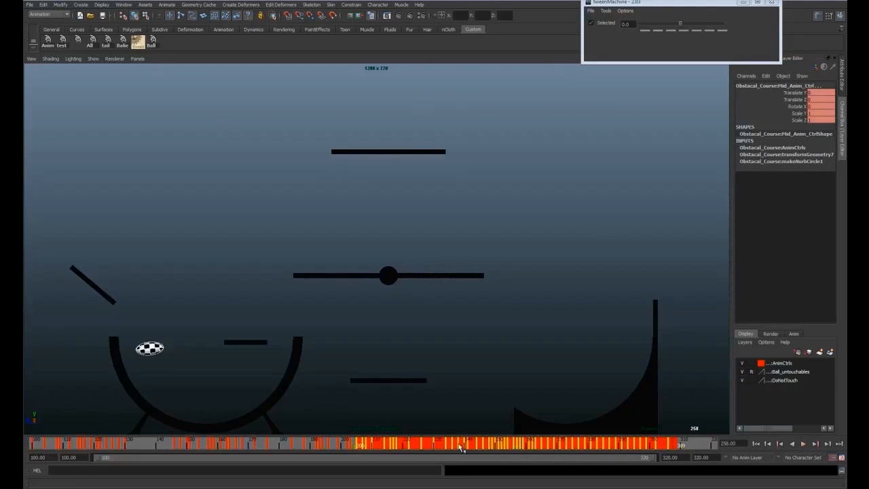
left_click(354, 448)
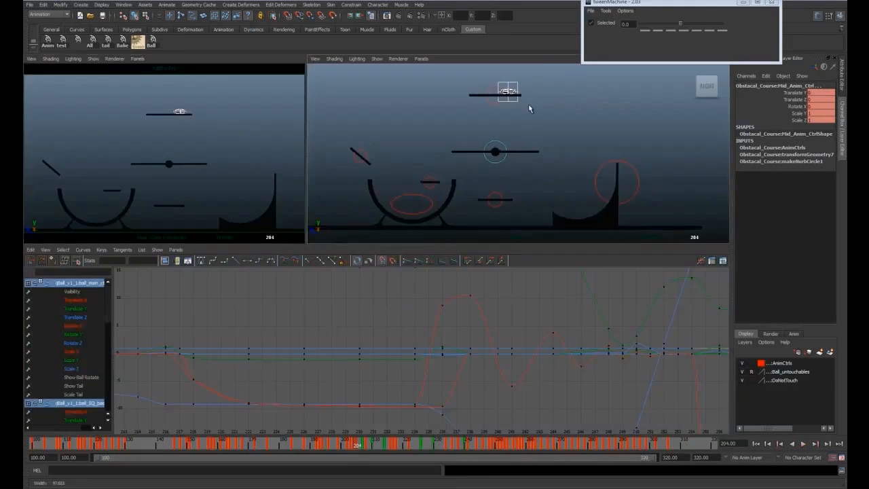
Scrub and play the animation in the enlarged camera view to check the retimed section, and return to the first frame
key("f")
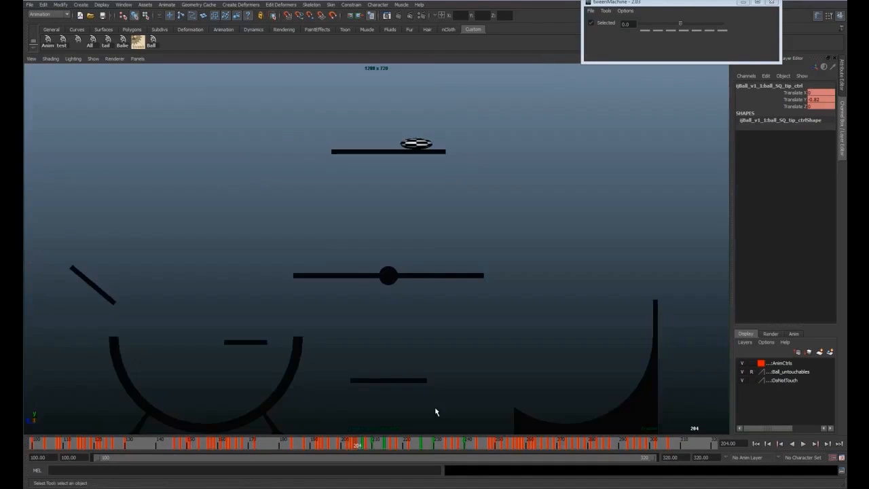
left_click_drag(358, 446, 402, 433)
key("alt+v")
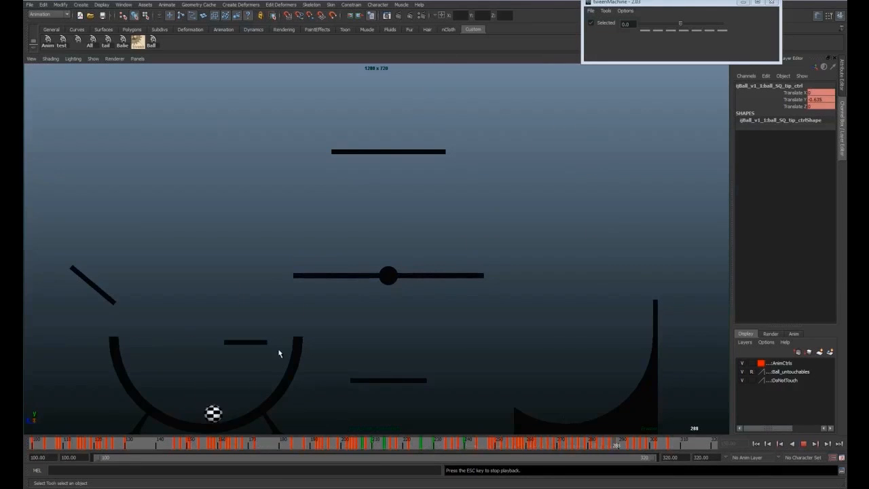
key("Escape")
left_click(756, 444)
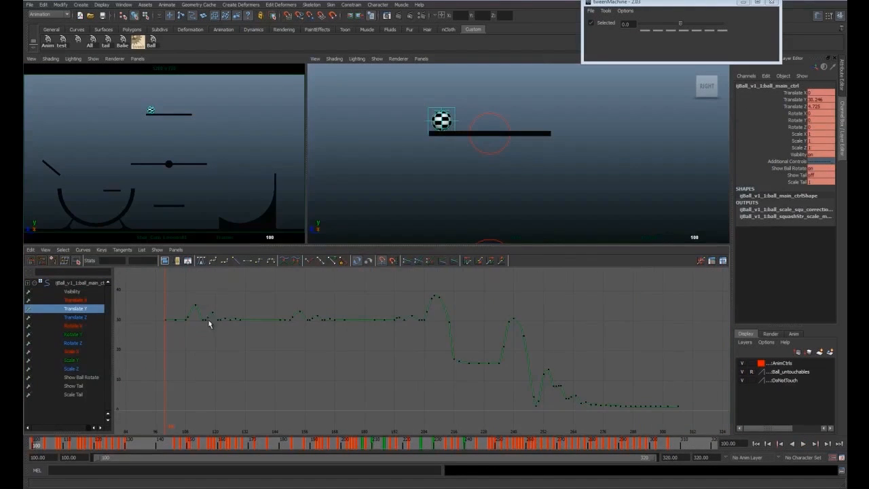
Break the tangents on the frame 108 key of the main ball control's Translate Y curve and steepen its out tangent
middle_click_drag(208, 320, 509, 397, "alt")
scroll(335, 324, "up", 5)
middle_click_drag(279, 374, 332, 374, "alt")
left_click_drag(254, 357, 272, 349)
right_click_drag(328, 397, 279, 415, "alt")
left_click_drag(180, 448, 61, 431)
scroll(242, 344, "up", 5)
middle_click_drag(260, 349, 381, 352, "alt")
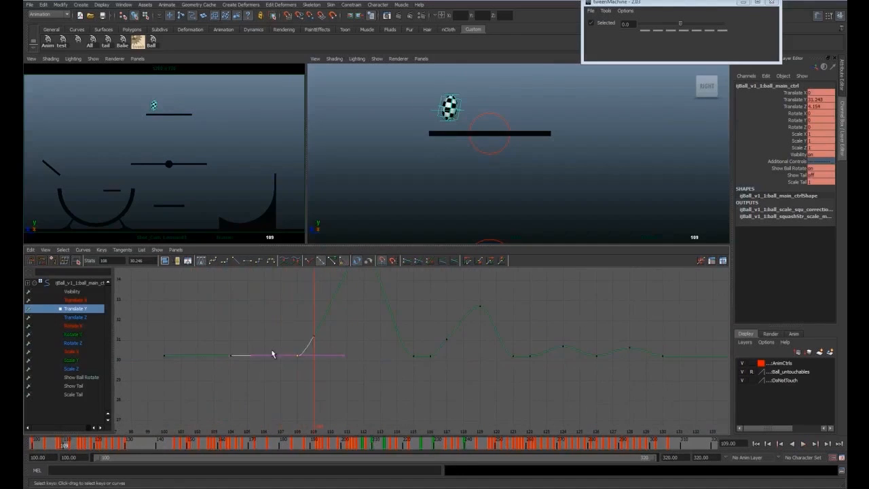
left_click(313, 264)
left_click(334, 354)
key("w")
middle_click_drag(332, 372, 317, 336)
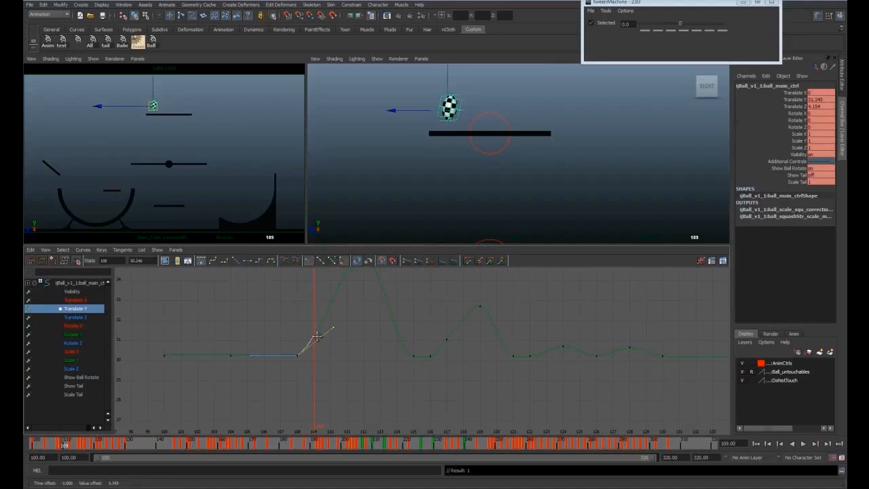
scroll(323, 343, "down", 3)
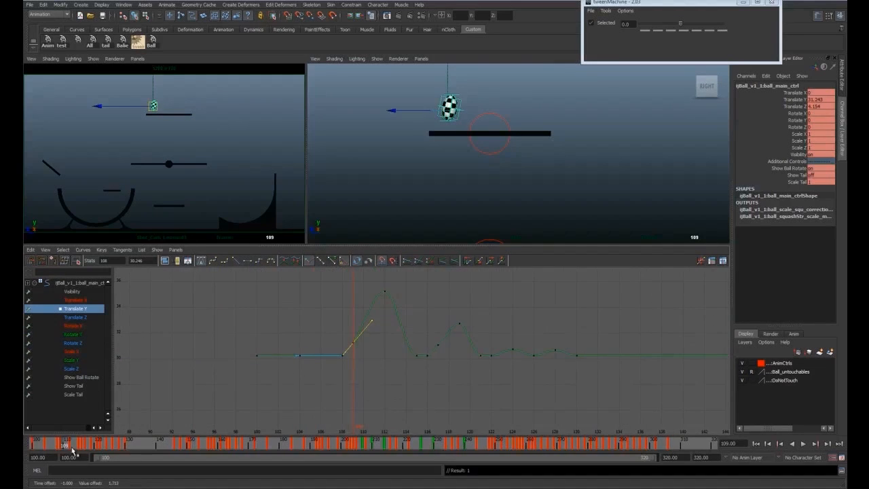
Try removing the frame 109 key from the ball's Translate Y curve, and undo the change
key("alt+v")
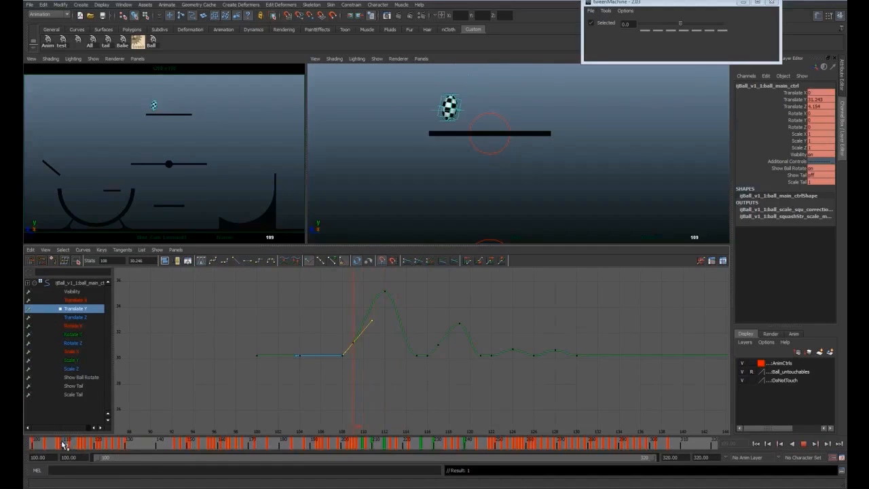
left_click_drag(62, 445, 66, 445)
key("ctrl+z")
key("ctrl+z")
key("ctrl+z")
key("Delete")
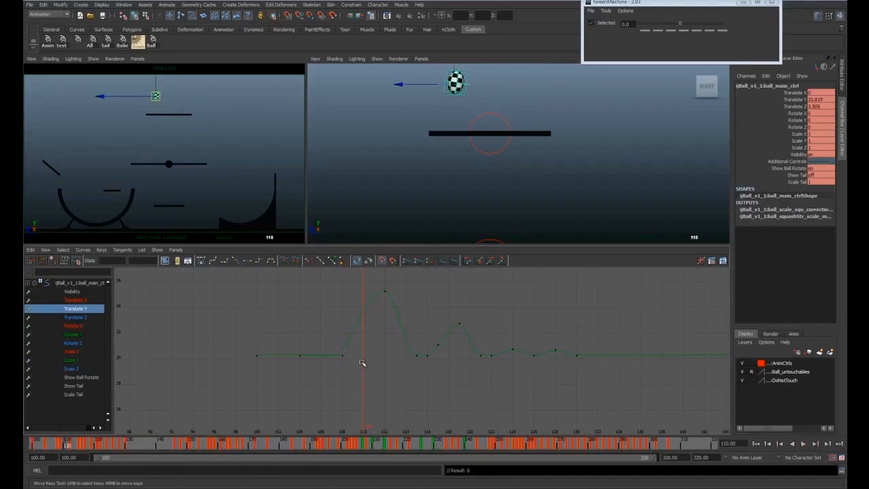
key("ctrl+z")
key("ctrl+z")
key("ctrl+z")
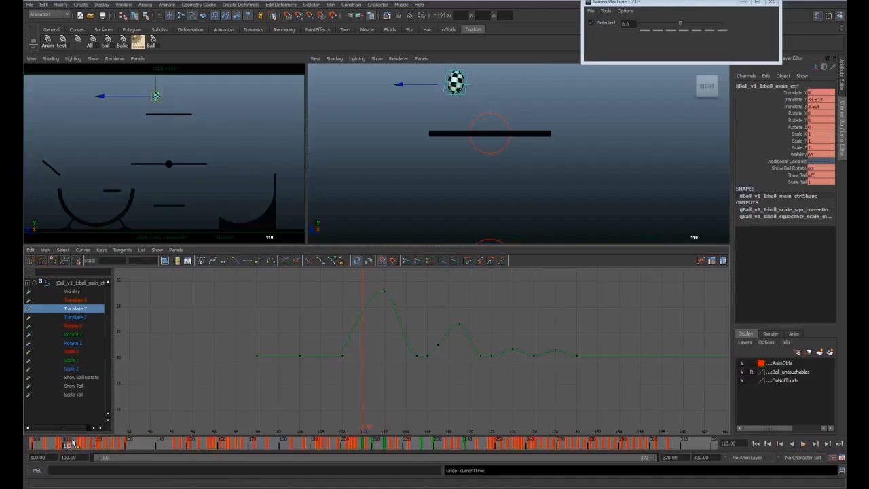
left_click(286, 326)
left_click_drag(314, 351, 319, 364)
left_click(301, 322)
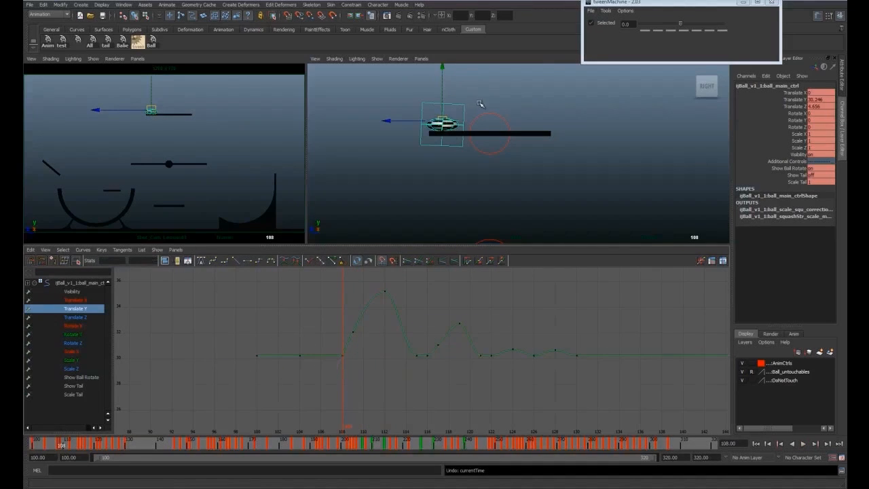
Show buffer curves in the Graph Editor and delete the frame 109 key from the ball's Translate Y curve
left_click(84, 251)
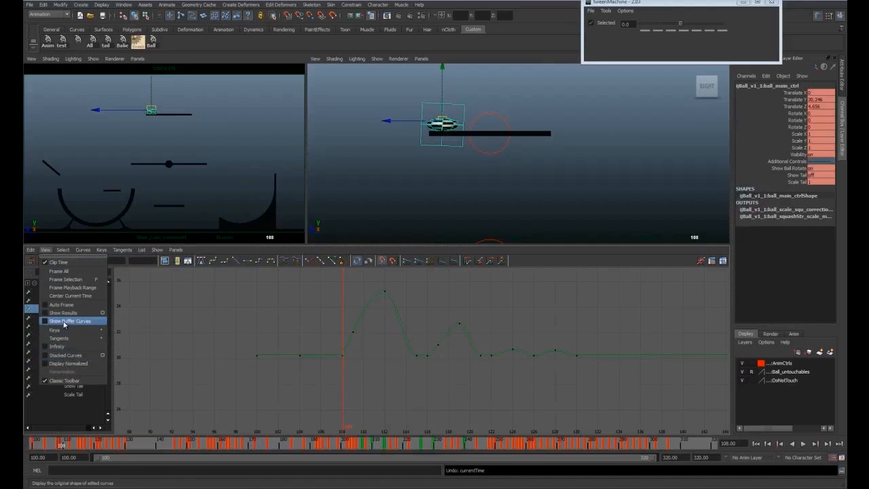
left_click(74, 323)
left_click_drag(331, 348, 347, 361)
left_click_drag(336, 316, 354, 348)
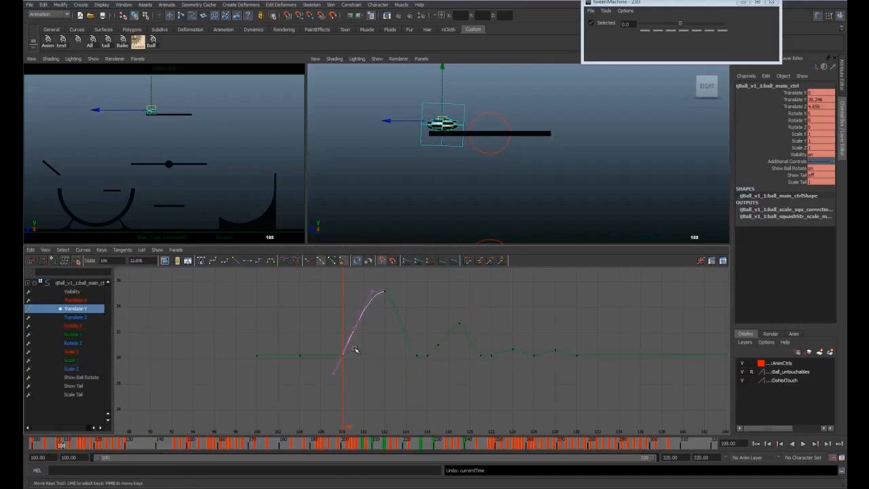
left_click(368, 367)
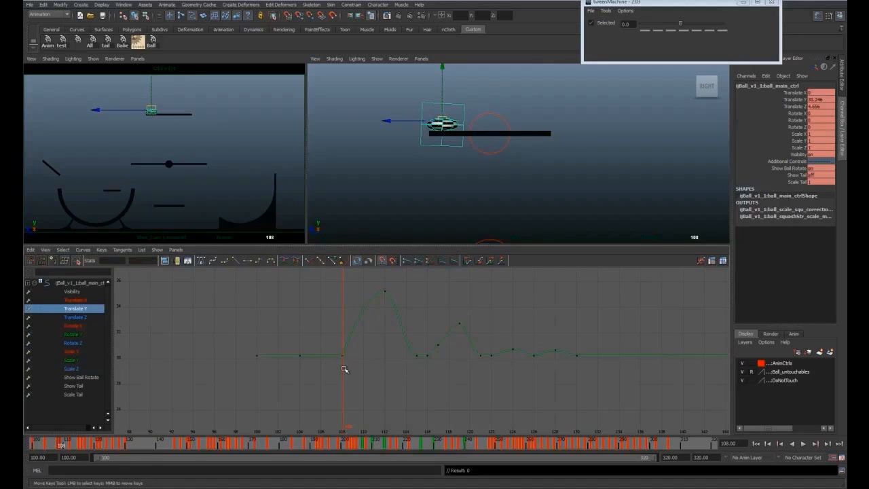
Break the tangents on the frame 115 Translate Y key and raise its in tangent for a sharper first landing
left_click_drag(60, 442, 82, 447)
left_click_drag(391, 345, 422, 368)
left_click(404, 347)
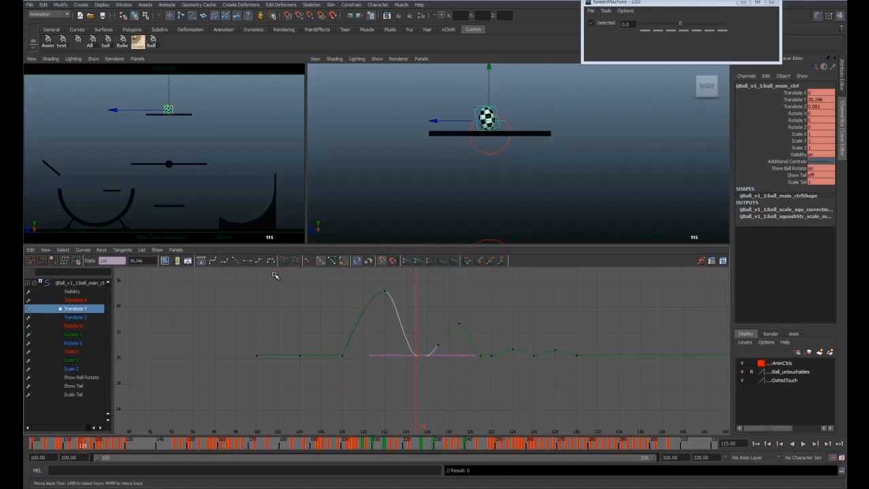
left_click(398, 348)
left_click_drag(398, 348, 412, 363)
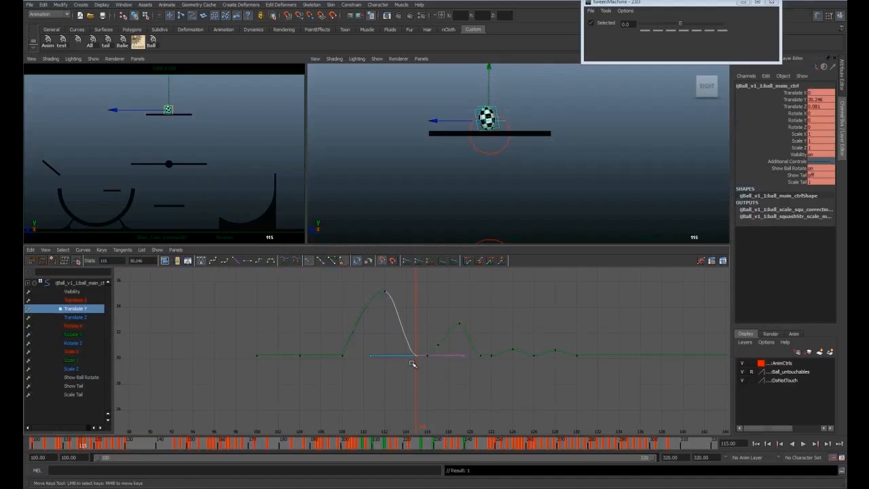
middle_click_drag(387, 369, 406, 325)
key("alt+v")
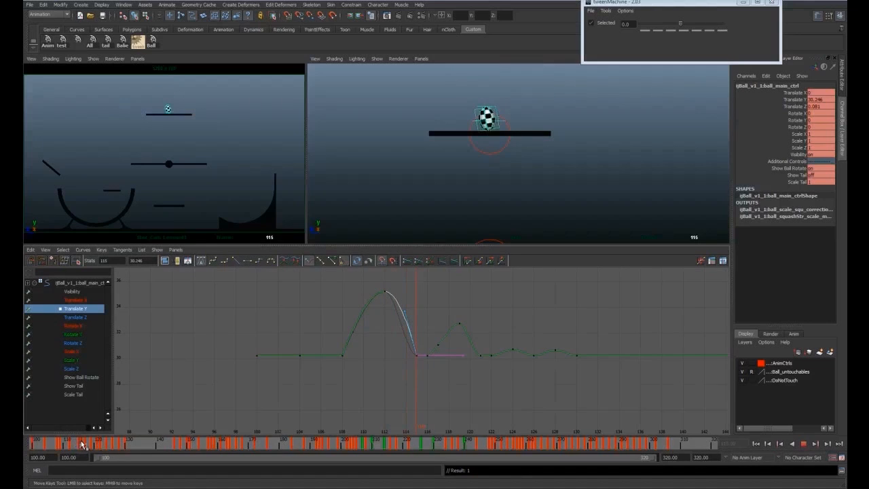
middle_click_drag(405, 311, 411, 316)
key("z")
Remove the frame 109 key from the main ball control's Translate Z curve
left_click(75, 317)
mouse_move(400, 347)
right_mouse_down("alt")
mouse_move(334, 331)
mouse_move(395, 356)
right_mouse_up("alt")
left_click_drag(441, 336, 474, 367)
key("w")
mouse_move(369, 348)
right_mouse_down("alt")
mouse_move(354, 341)
mouse_move(360, 345)
right_mouse_up("alt")
left_click_drag(172, 449, 68, 453)
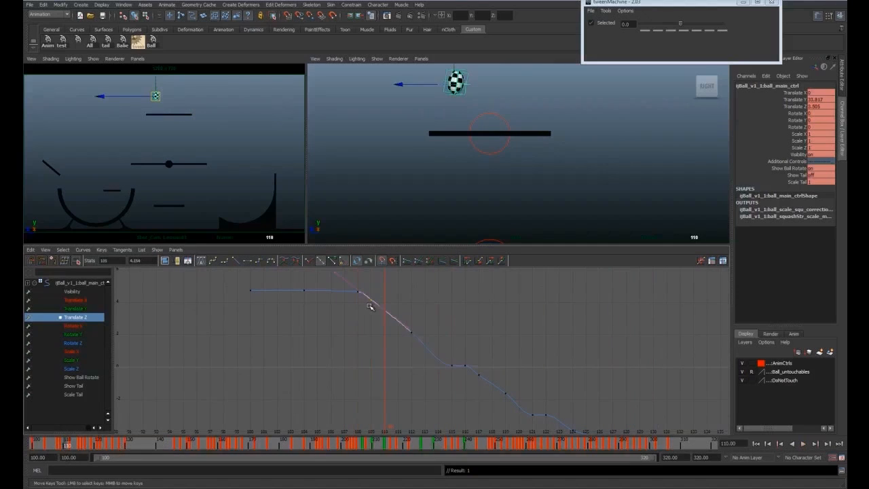
middle_click_drag(369, 309, 381, 295)
scroll(328, 304, "up", 2)
middle_click_drag(330, 311, 353, 350, "alt")
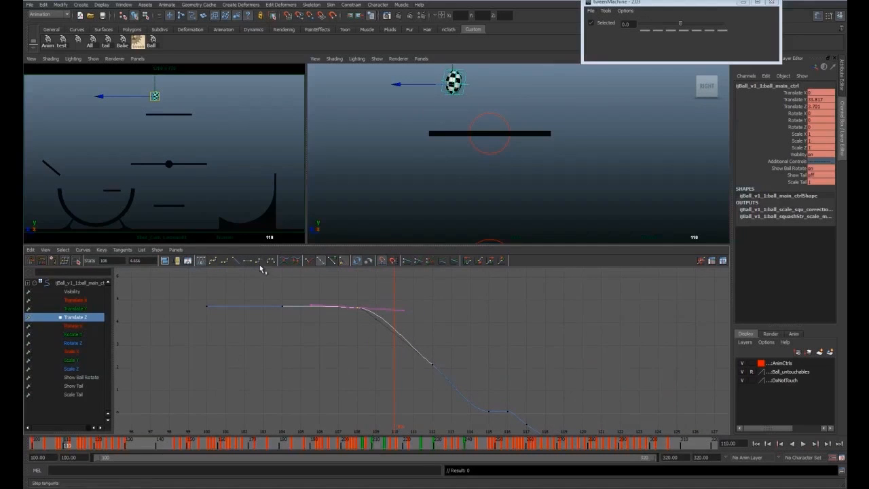
Break the tangents on the frame 108 Translate Z key and angle its out tangent down along the first hop
left_click_drag(61, 445, 58, 446)
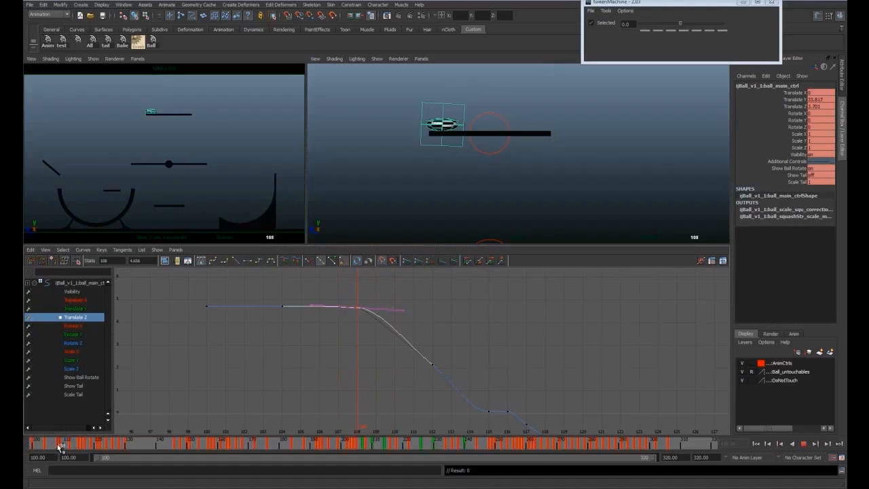
left_click_drag(59, 446, 63, 447)
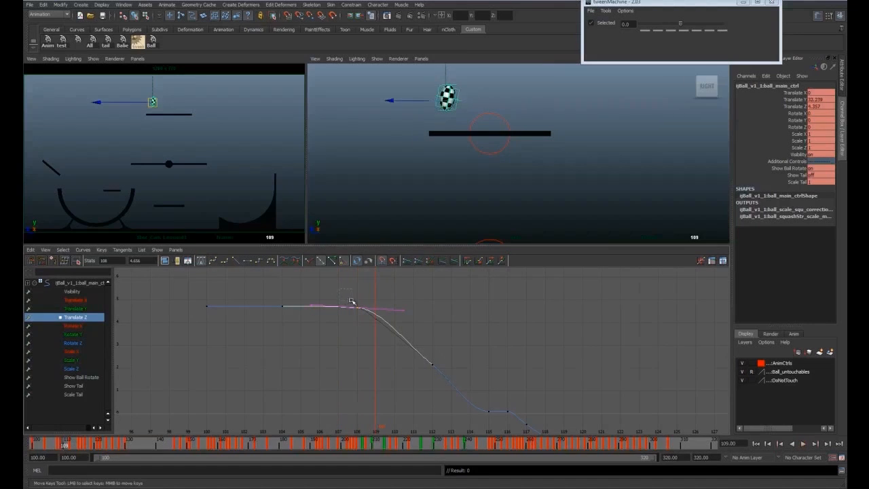
left_click(312, 263)
middle_click_drag(397, 313, 392, 340)
Delete the frame 112 Translate Z key and break the frame 115 key's tangents, aligning its in tangent into a straight descent
left_click_drag(410, 347, 444, 375)
middle_click_drag(431, 375, 410, 349, "alt")
left_click_drag(76, 444, 74, 444)
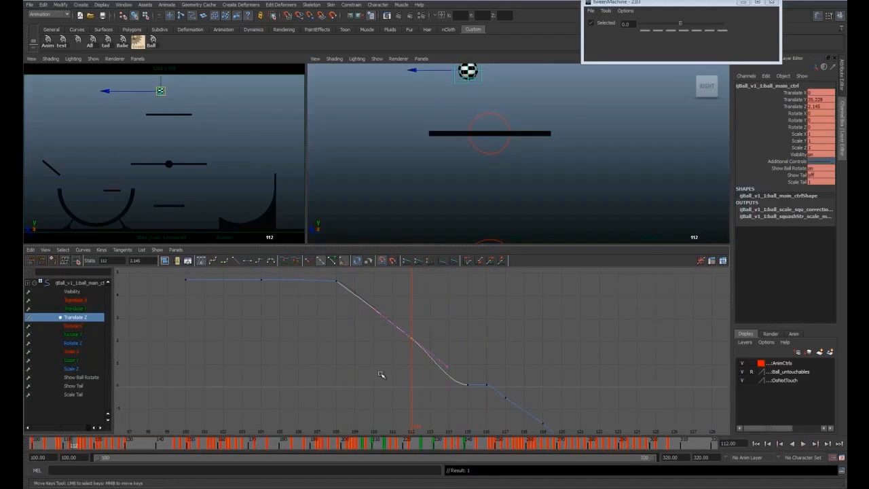
key("Delete")
left_click_drag(478, 397, 478, 396)
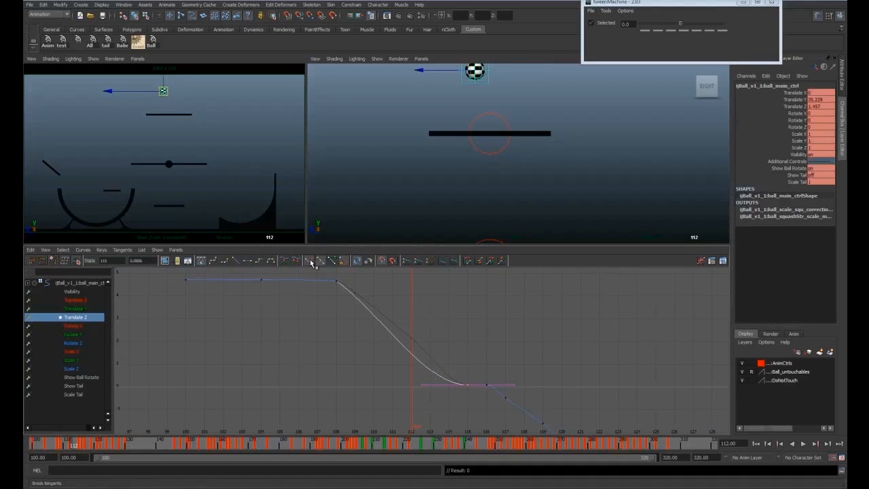
middle_click_drag(427, 408, 371, 312)
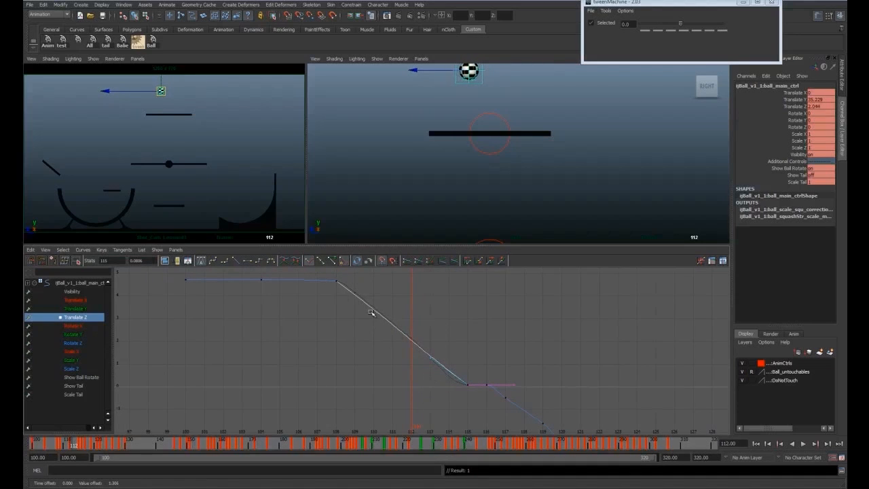
left_click_drag(59, 444, 81, 448)
Delete surplus in-between keys on the following stretch of the Translate Z curve and break tangents there
key("ctrl+z")
middle_click_drag(433, 373, 348, 323, "alt")
scroll(348, 323, "up", 4)
key("period")
scroll(399, 350, "down", 5)
key("period")
key("Delete")
left_click_drag(264, 394, 443, 372)
left_click(310, 261)
left_click_drag(380, 326, 406, 345)
key("Delete")
Delete the in-between key on the second bounce's rise in the Translate Y curve and reshape the broken takeoff tangent
left_click(75, 309)
middle_click_drag(373, 339, 400, 468, "alt")
scroll(421, 353, "up", 1)
left_click_drag(412, 342, 413, 383)
key("Delete")
left_click(308, 260)
left_click_drag(427, 360, 440, 401)
middle_click_drag(441, 401, 443, 366)
Break the frame 121 Translate Y key's tangents, raise its in tangent, and refine the frame 116 key's out tangent
left_click_drag(481, 357, 500, 383)
left_click(309, 261)
middle_click_drag(468, 382, 473, 347)
left_click_drag(454, 356, 429, 333)
middle_click_drag(426, 346, 426, 353)
left_click_drag(82, 445, 105, 448)
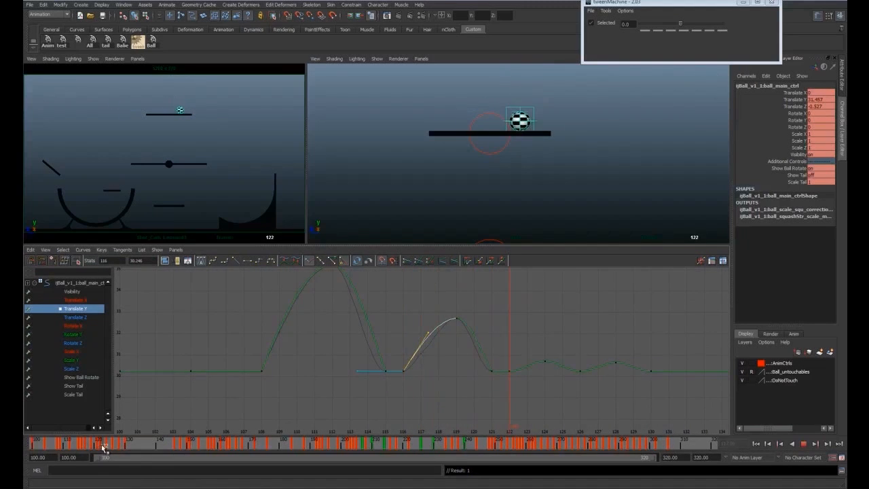
Set the ground-contact keys of the last small bounces in the Translate Y curve to linear tangents
middle_click_drag(475, 373, 414, 364, "alt")
scroll(421, 360, "up", 1)
left_click_drag(445, 357, 560, 381)
left_click(237, 261)
left_click_drag(520, 348, 647, 379)
left_click(236, 262)
left_click(309, 262)
left_click(238, 263)
scroll(478, 378, "down", 1)
Play the animation repeatedly from the first frame in the enlarged camera view to examine the revised opening bounces
key("q")
key("space")
left_click(31, 445)
key("alt+v")
key("alt+v")
left_click(755, 443)
key("alt+v")
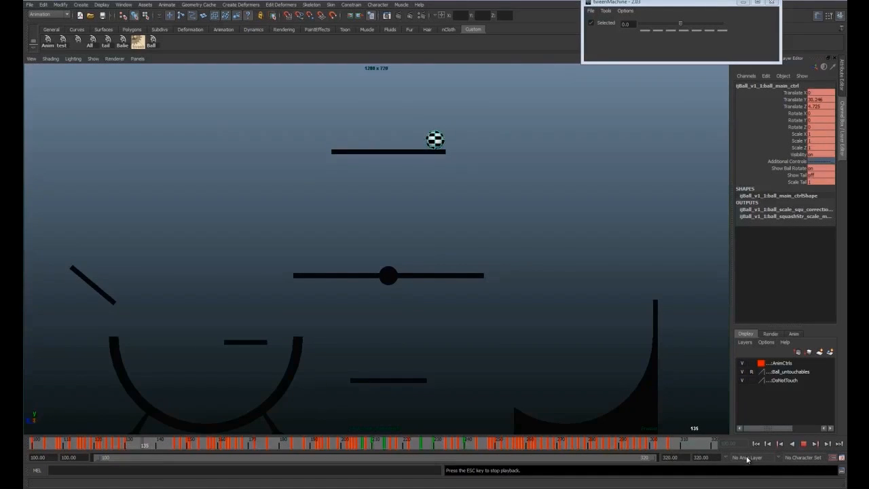
key("alt+v")
key("space")
key("space")
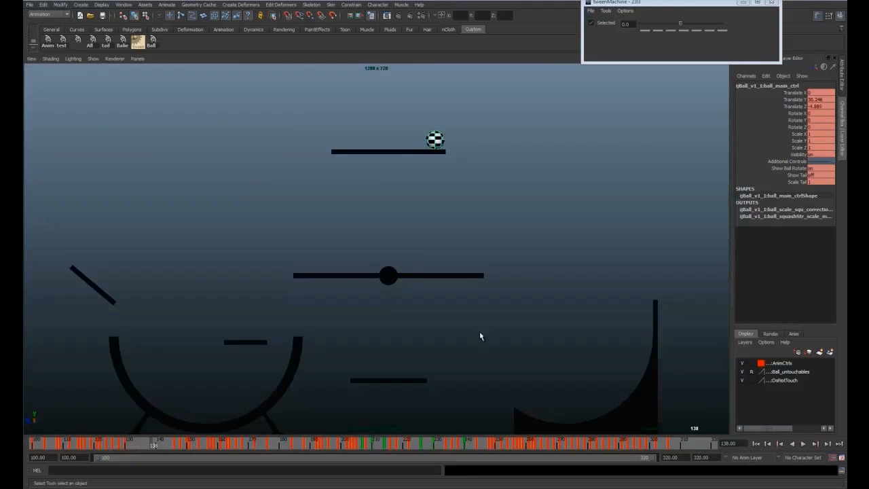
key("alt+v")
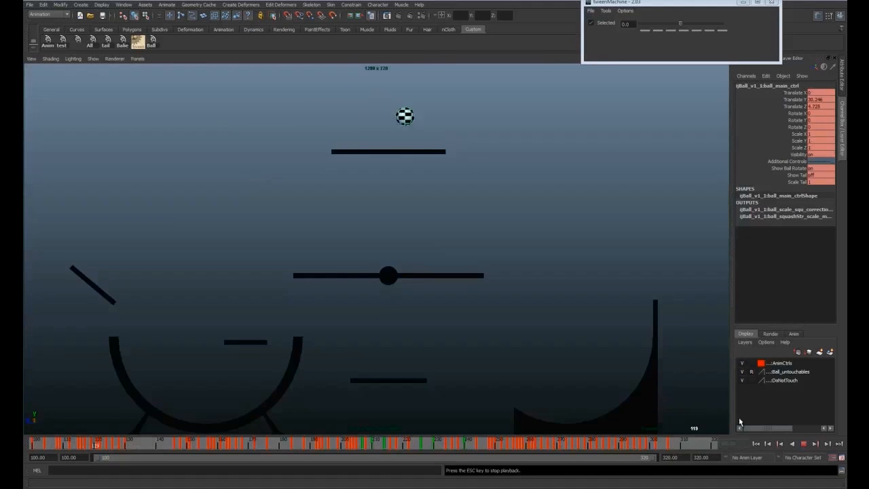
key("alt+v")
Lower the frame 128 key at the peak of the last small bounce in the Translate Y curve to 30.605
left_click_drag(153, 435, 121, 450)
key("space")
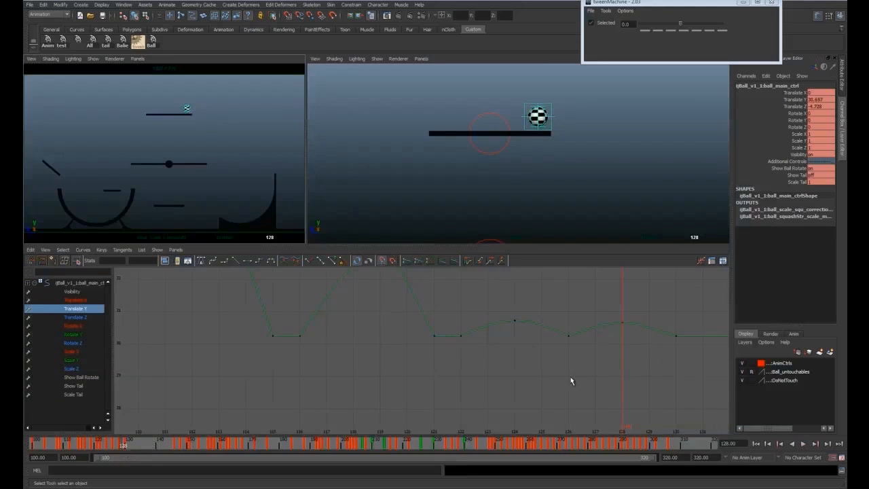
right_click_drag(419, 356, 432, 372, "alt")
middle_click_drag(432, 372, 438, 311, "alt")
left_click_drag(456, 306, 480, 326)
key("w")
middle_click_drag(469, 321, 468, 322, "shift")
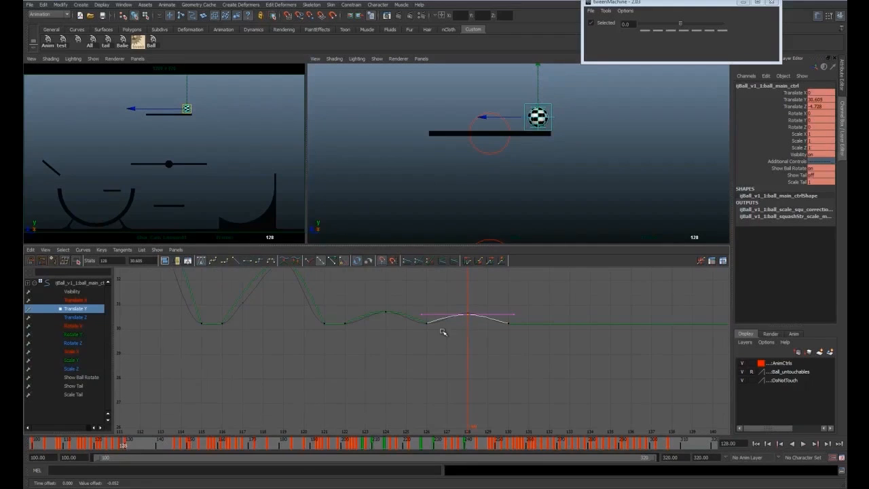
Select all ball controls plus the middle seesaw control and shift their keys from frame 128 onward one frame earlier
right_click_drag(439, 374, 356, 305, "alt")
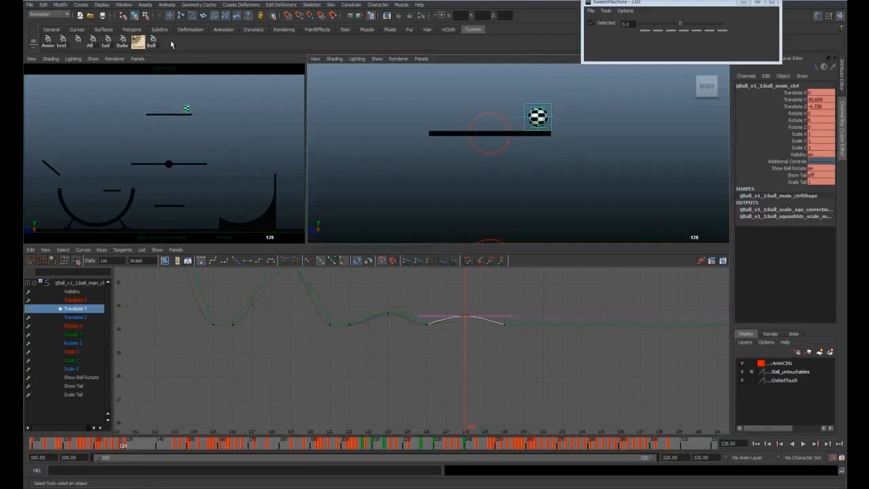
left_click(152, 42)
right_click_drag(488, 182, 488, 195, "alt")
middle_click_drag(492, 202, 491, 123, "alt")
left_click(502, 161)
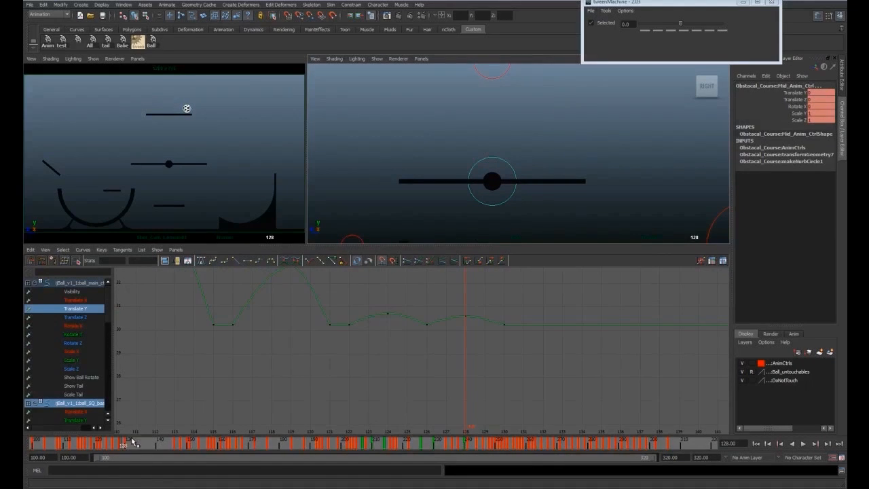
left_click_drag(124, 446, 114, 449)
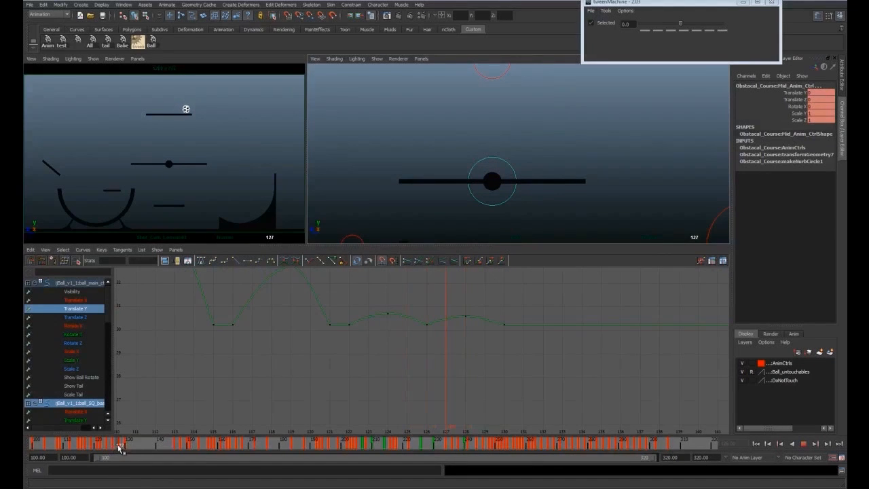
left_click_drag(124, 450, 677, 448)
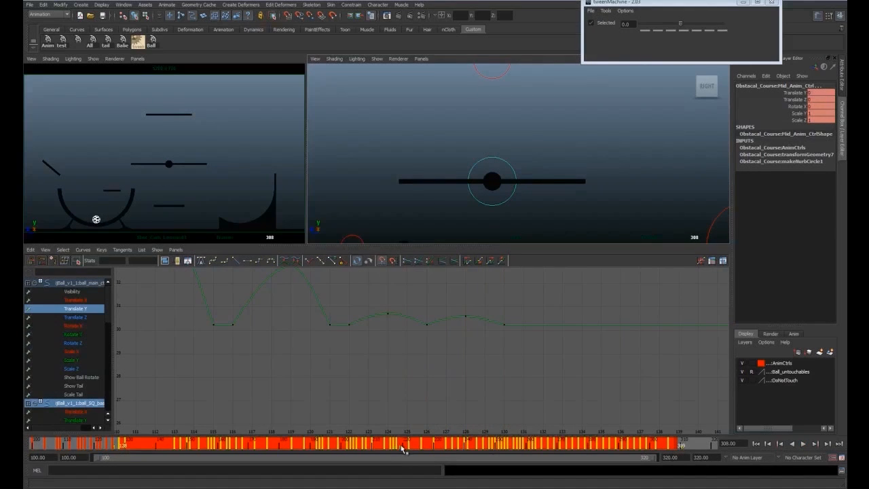
left_click_drag(402, 448, 399, 449)
left_click(707, 443)
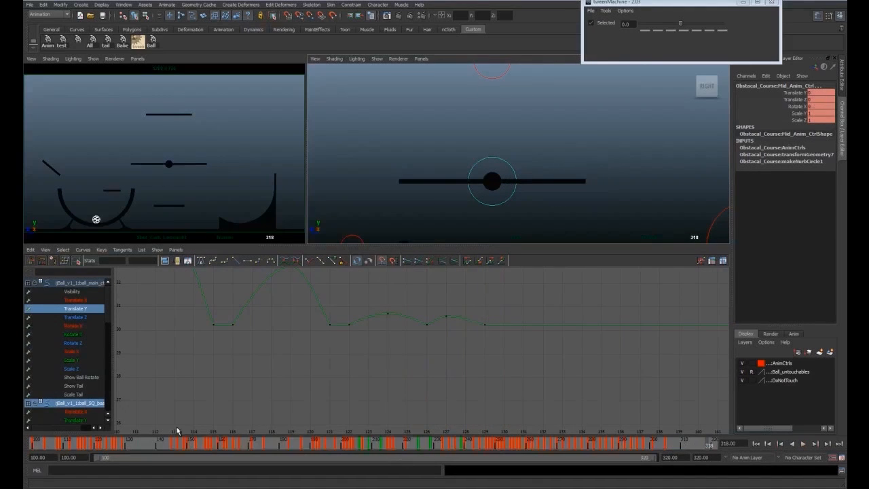
Shift the selected controls' keys from frame 129 onward one frame earlier and play the animation from the first frame
left_click_drag(124, 449, 677, 448, "shift")
left_click_drag(406, 450, 401, 446)
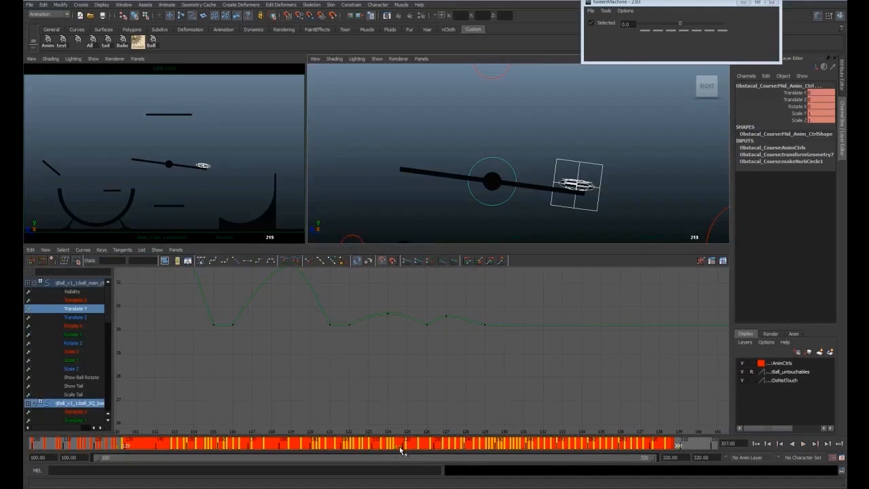
left_click(695, 444)
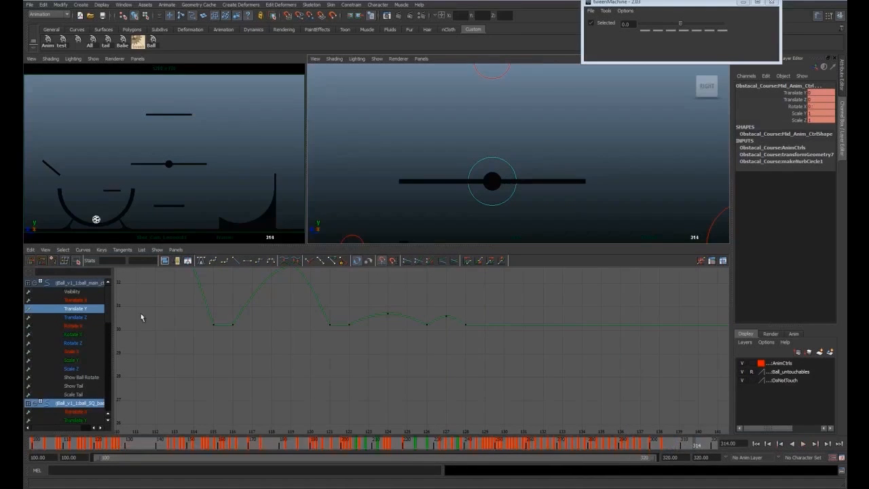
key("space")
left_click(755, 445)
key("alt+v")
left_click(756, 445)
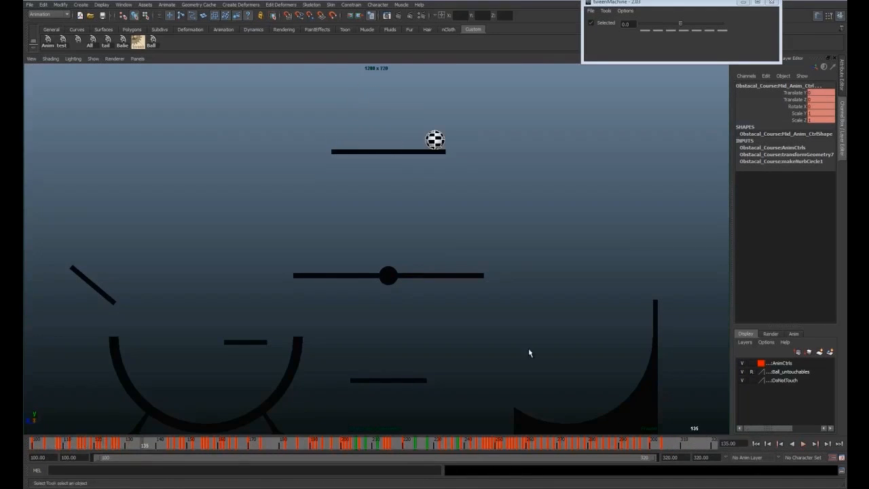
Give the ball's Translate Z keys along the last small bounces linear tangents and delete an in-between key there
key("space")
key("w")
left_click(82, 317)
middle_click_drag(479, 411, 419, 353, "alt")
right_click_drag(419, 353, 483, 379, "alt")
left_click_drag(483, 379, 524, 338)
left_click(237, 261)
right_click_drag(285, 340, 241, 357, "alt")
left_click_drag(228, 443, 109, 437)
left_click_drag(417, 327, 407, 349)
key("Delete")
Set the neighbouring Translate Z keys of the last small bounces to linear tangents and nudge the selected one slightly
left_click(406, 349)
left_click_drag(127, 442, 110, 441)
left_click_drag(380, 323, 365, 304)
left_click(236, 260)
left_click_drag(438, 334, 456, 354)
left_click(237, 261)
middle_click_drag(444, 347, 445, 350)
Break the tangents of the Translate Z keys where the last small bounces settle
left_click_drag(475, 351, 491, 365)
key("ctrl+z")
left_click(309, 261)
left_click_drag(437, 335, 456, 354)
right_click_drag(448, 357, 499, 374, "alt")
left_click_drag(461, 323, 543, 366)
left_click(309, 262)
Play and scrub the opening bounces from the first frame in the enlarged camera view to examine the ball's settling
key("q")
key("space")
left_click_drag(111, 446, 158, 445)
left_click(756, 444)
left_click(803, 444)
left_click_drag(98, 445, 134, 449)
key("space")
key("space")
Reselect all ball controls, adjust the last small bounce in the Translate Y curve, and apply flat tangents
left_click(152, 42)
key("space")
key("w")
left_click_drag(650, 372, 667, 325, "shift")
middle_click_drag(495, 95, 477, 201, "alt")
right_click_drag(478, 201, 545, 201, "alt")
middle_click_drag(369, 337, 369, 339)
left_click_drag(367, 329, 355, 339)
left_click(248, 261)
Lower the frame 127 peak of the last small bounce in Translate Y and review it in the enlarged camera view
left_click_drag(282, 327, 295, 342)
middle_click_drag(309, 379, 357, 381, "alt")
right_click_drag(357, 380, 363, 342, "alt+shift")
middle_click_drag(363, 342, 367, 363, "alt")
middle_click_drag(385, 316, 383, 327)
key("q")
key("space")
mouse_move(129, 448)
left_mouse_down()
mouse_move(76, 466)
mouse_move(169, 451)
mouse_move(123, 449)
left_mouse_up()
key("space")
left_click(135, 449)
key("space")
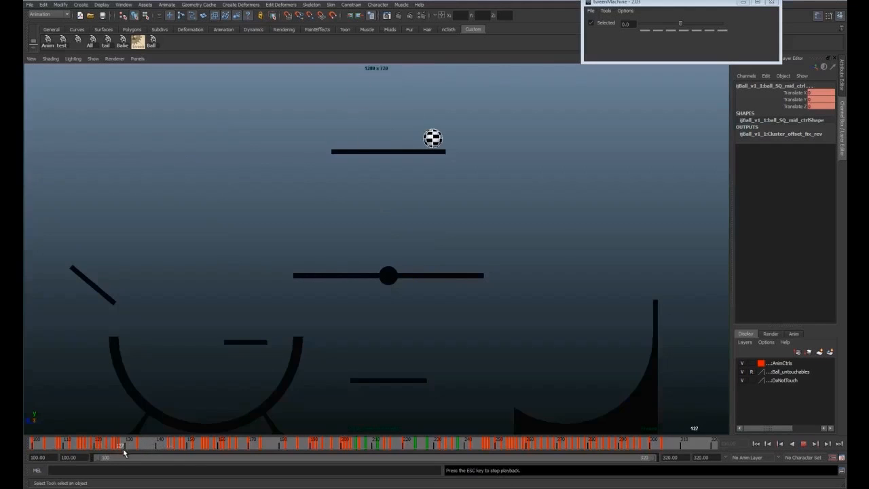
Lower the last small bounce's Translate Y peak a little further and replay the opening bounces in the enlarged camera view
key("alt+v")
key("space")
key("w")
middle_click_drag(572, 339, 572, 347)
middle_click_drag(477, 306, 475, 314)
key("q")
key("space")
key("alt+v")
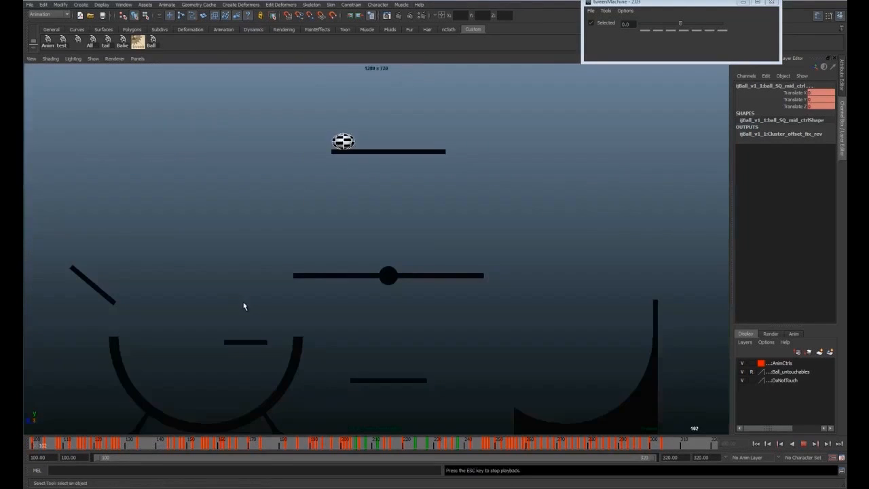
key("alt+v")
Delete the in-between Translate Y key at frame 149 so the second hop rises directly from frame 148 to its peak
key("space")
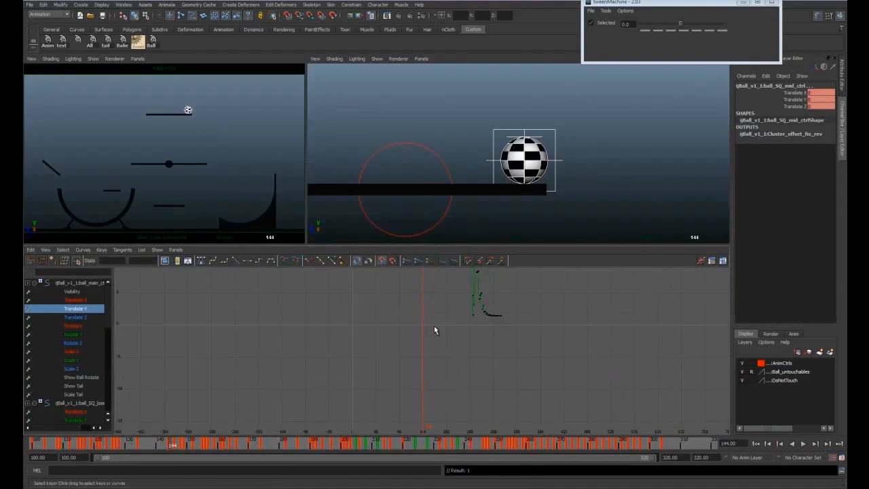
key("f")
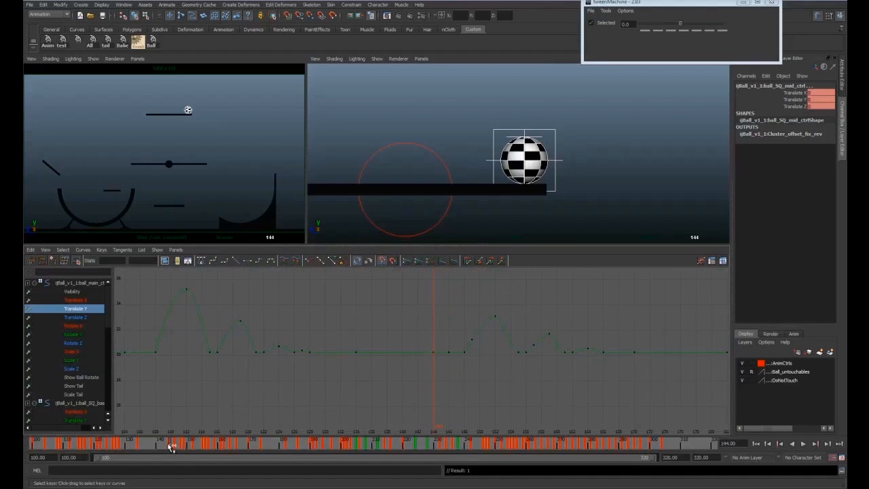
left_click_drag(171, 446, 186, 450)
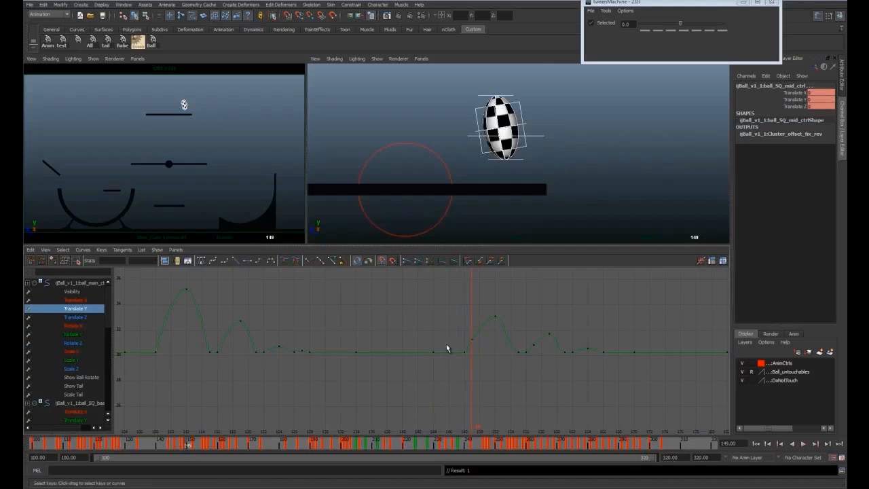
left_click_drag(477, 343, 480, 346)
key("f")
right_click_drag(384, 366, 479, 376, "alt")
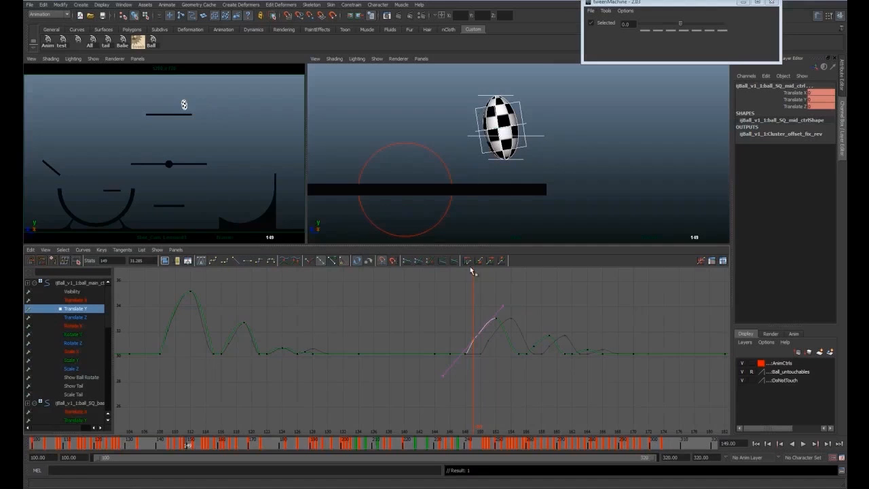
key("a")
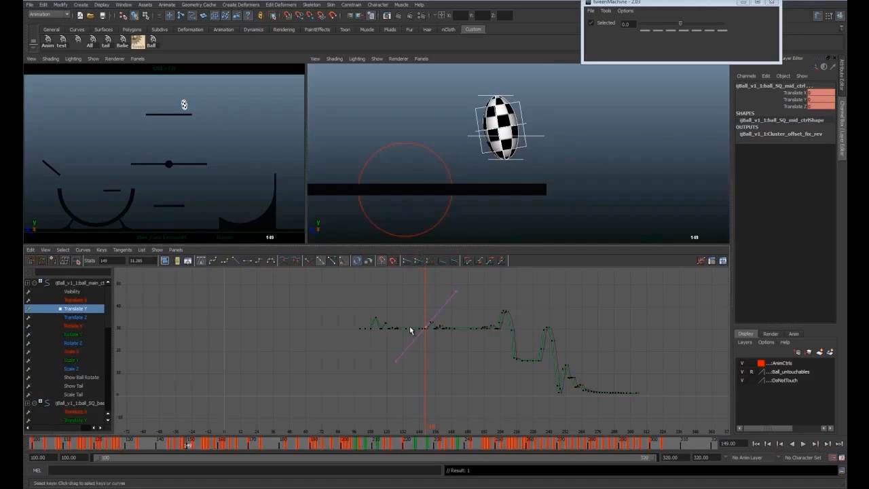
middle_click_drag(406, 312, 408, 339, "alt")
right_click_drag(408, 338, 437, 378, "alt")
key("ctrl+z")
middle_click_drag(425, 357, 422, 318, "alt")
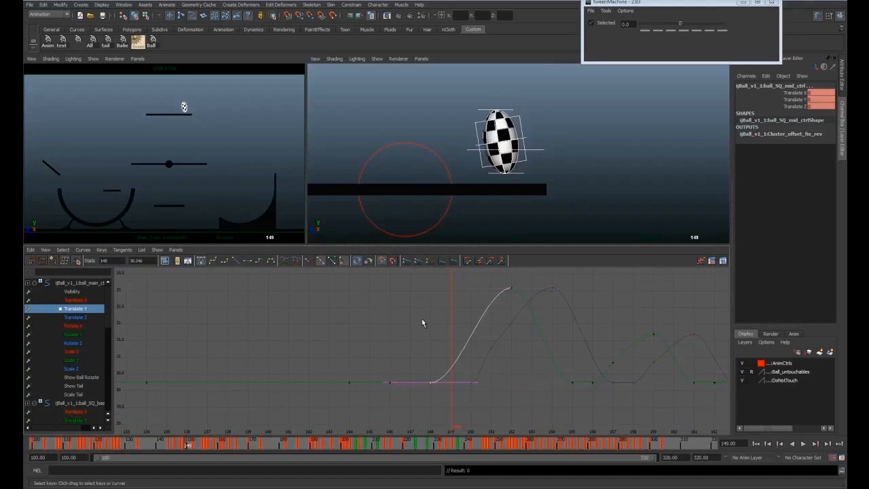
Break the frame 148 Translate Y key's tangents and raise its out tangent for a sharp takeoff
left_click(309, 261)
left_click_drag(471, 375, 481, 389)
key("w")
middle_click_drag(480, 390, 460, 344)
right_click_drag(483, 381, 435, 390, "alt")
Flatten the Translate Z keys at the second hop's takeoff, break the frame 148 key's tangents, and raise its out tangent
left_click(75, 317)
key("f")
middle_click_drag(285, 380, 438, 369, "alt")
right_click_drag(439, 369, 451, 375, "alt")
left_click_drag(433, 392, 492, 392)
left_click(247, 260)
left_click(310, 261)
middle_click_drag(486, 388, 464, 366)
Delete the Translate Z keys between frames 148 and 155 and make the frame 155 key's in tangent linear
key("alt+period")
key("alt+period")
key("alt+period")
left_click_drag(478, 336, 490, 365)
key("Delete")
left_click_drag(524, 324, 513, 305)
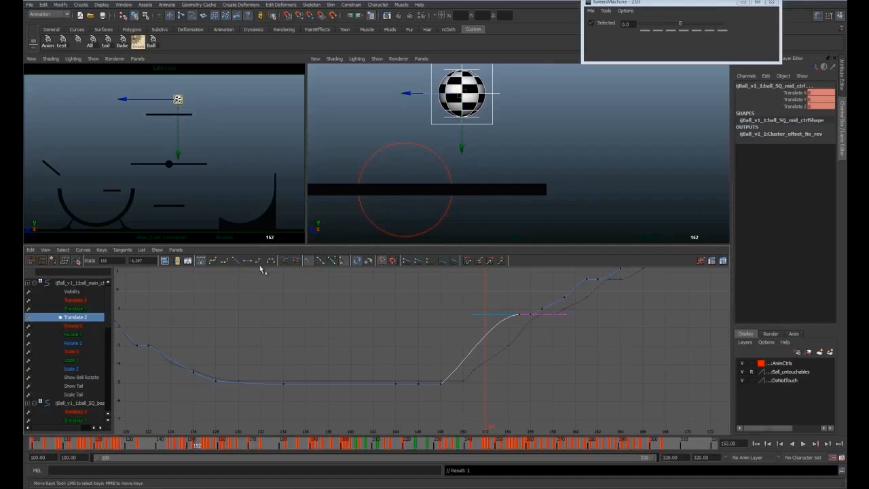
left_click(235, 261)
Break the tangents of the second hop's landing key in the Translate Y curve and make them linear
middle_click_drag(423, 428, 403, 438, "alt")
left_click(75, 308)
key("f")
middle_click_drag(306, 346, 471, 349, "alt")
right_click_drag(471, 349, 446, 377, "alt")
left_click_drag(469, 345, 483, 368)
left_click(310, 261)
left_click(236, 261)
Scrub and replay the revised second hop in the enlarged camera view to examine its takeoff and landing
left_click_drag(192, 444, 199, 443)
left_click(153, 445)
key("space")
key("alt+v")
key("alt+v")
left_click(128, 445)
key("alt+v")
key("alt+v")
key("space")
Break the neighbouring Translate Y contact keys' tangents, make them linear, and raise the selected tangent slightly
left_click_drag(425, 347, 439, 370)
left_click(310, 260)
left_click(235, 261)
key("w")
left_click(309, 261)
mouse_move(484, 353)
left_mouse_down()
mouse_move(507, 368)
mouse_move(492, 372)
mouse_move(483, 342)
left_mouse_up()
left_click(236, 260)
middle_click_drag(487, 340, 489, 337)
Delete the Translate Z keys between frames 156 and 161 and make both bounding keys' tangents linear
left_click(82, 318)
key("f")
scroll(427, 360, "up", 6)
left_click_drag(293, 441, 218, 441)
left_click_drag(387, 353, 444, 379)
key("Delete")
left_click(386, 380)
left_click(453, 338, "shift")
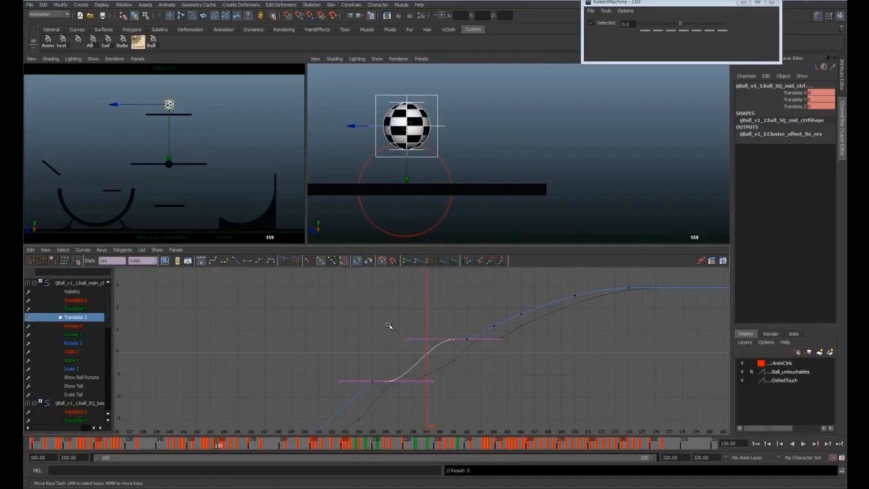
left_click(237, 261)
Delete the Translate Z keys at frames 164 and 166
middle_click_drag(404, 400, 375, 416, "alt")
mouse_move(229, 447)
left_mouse_down()
mouse_move(252, 452)
mouse_move(235, 449)
left_mouse_up()
key("period")
left_click_drag(453, 319, 505, 354)
key("Delete")
Break the tangents of the Translate Z key at frame 162 and make them linear
left_click(246, 445)
left_click(438, 355)
left_click(310, 262)
middle_click_drag(438, 356, 439, 372)
key("ctrl+z")
left_click(438, 356)
left_click(310, 261)
left_click(237, 262)
Delete the Translate Z key at frame 170 and steepen the frame 162 key's out tangent into the settling curve
left_click_drag(534, 298, 588, 328)
key("Delete")
middle_click_drag(588, 328, 457, 351, "alt")
left_click_drag(247, 444, 252, 444)
left_click(416, 336)
left_click(348, 363)
middle_click_drag(347, 377, 335, 345)
right_click_drag(469, 367, 407, 367, "alt")
Break the tangents of the Translate Y contact keys at frames 162 and 166 and raise the frame 162 key's out tangent
left_click_drag(252, 445, 213, 444)
left_click(76, 309)
middle_click_drag(375, 306, 268, 408, "alt")
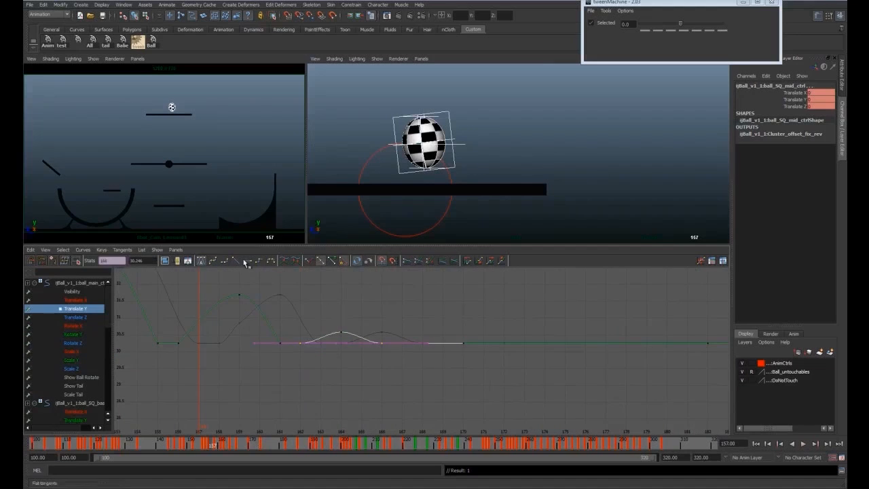
left_click(309, 262)
left_click(312, 311)
left_click(300, 343)
key("w")
middle_click_drag(343, 343, 345, 327)
Scrub and replay the ball's hops in the enlarged camera view to examine their timing and landings
left_click(214, 444)
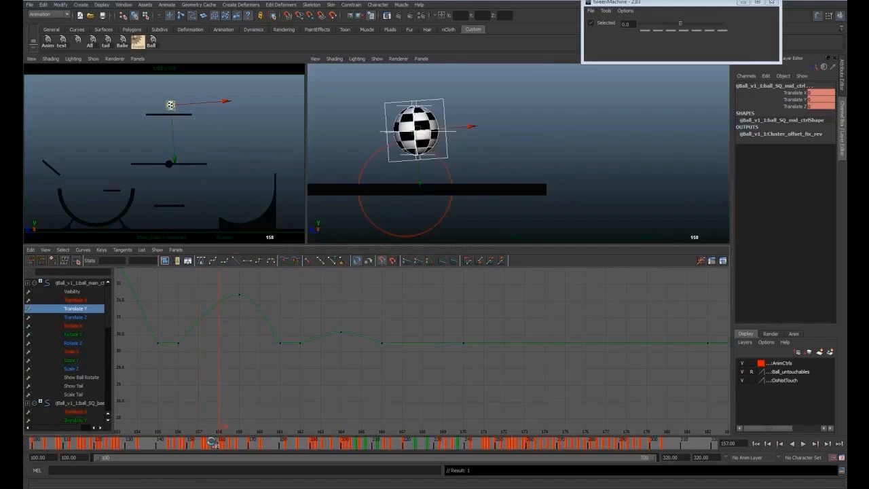
key("space")
key("alt+v")
left_click(210, 445)
left_click(184, 444)
key("alt+v")
key("space")
left_click(153, 444)
key("q")
key("space")
key("alt+v")
left_click(249, 445)
key("space")
key("alt+v")
left_click_drag(226, 445, 233, 446)
Try raising the small hop's Translate Y peak at frame 164, replay it, and undo the change
left_click(341, 332)
key("w")
middle_click_drag(336, 341, 336, 327, "shift")
key("space")
key("alt+v")
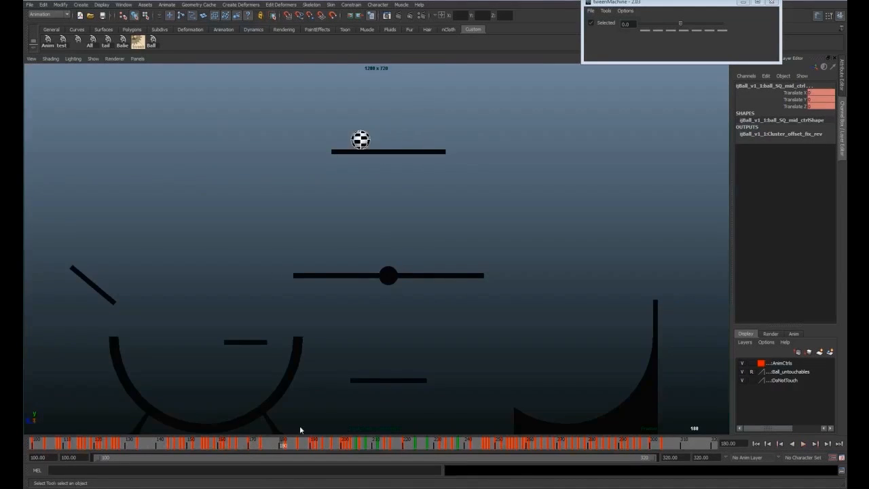
key("space")
key("alt+v")
key("ctrl+z")
key("ctrl+z")
Try shifting all keys from the small hop onward one frame earlier, replay the timing, and undo the shift
key("q")
key("space")
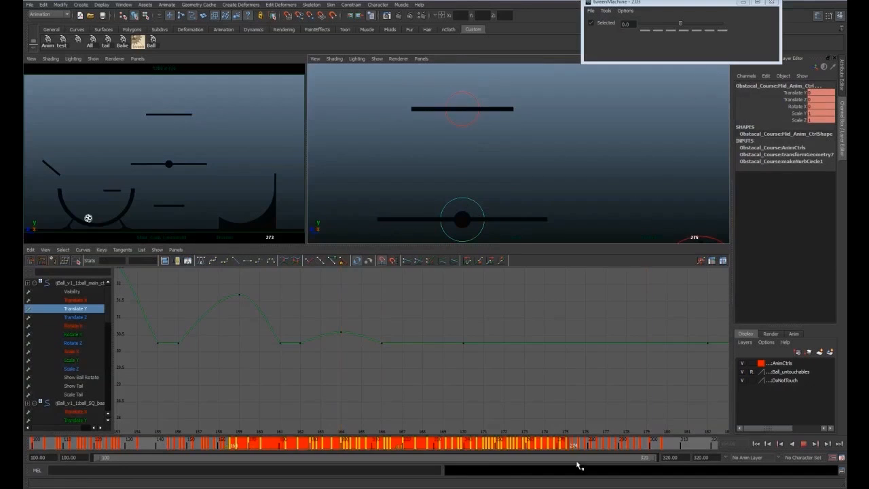
left_click(197, 446)
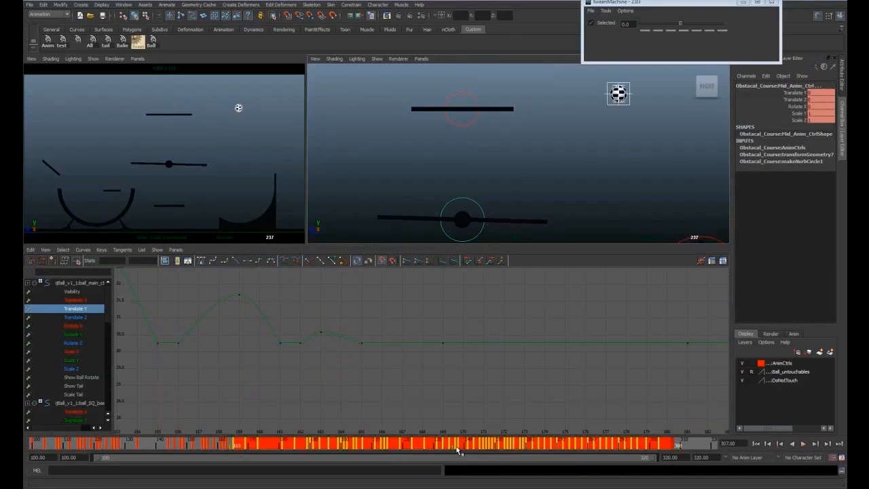
key("w")
left_click(75, 317)
key("a")
key("space")
key("q")
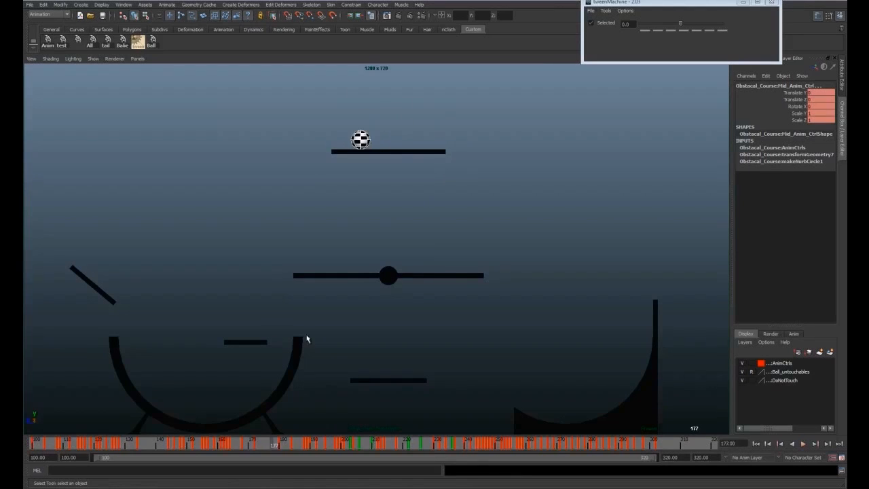
key("Escape")
key("space")
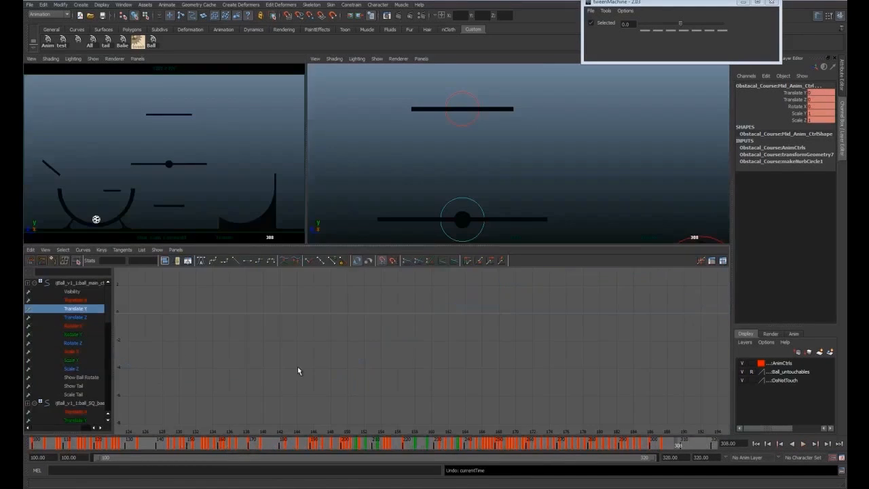
Select the ball's main control and raise its Translate Y peak key at frame 164 to about 31.2
left_click(475, 98)
left_click(75, 309)
key("a")
right_click_drag(186, 336, 365, 374, "alt")
middle_click_drag(365, 374, 260, 369, "alt")
left_click_drag(360, 329, 383, 353)
key("w")
middle_click_drag(361, 354, 361, 319, "shift")
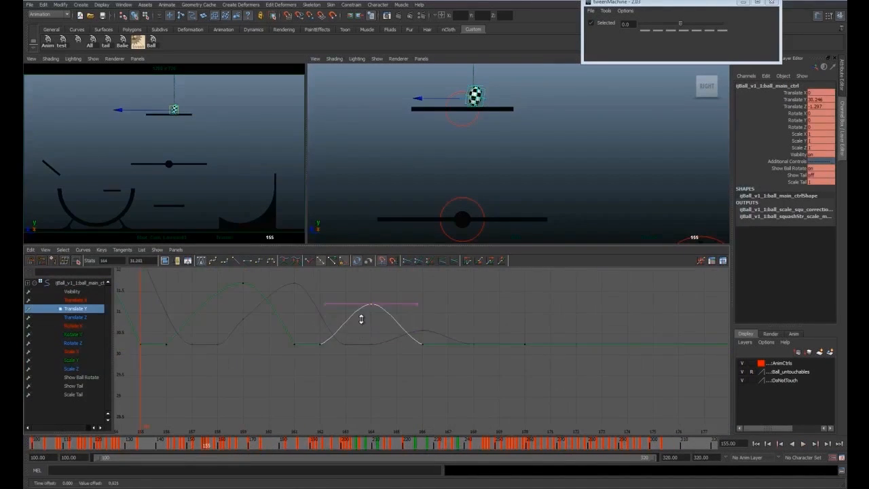
Replay the raised hop in the enlarged camera view and make the frame 166 landing key's in tangent linear
key("alt+v")
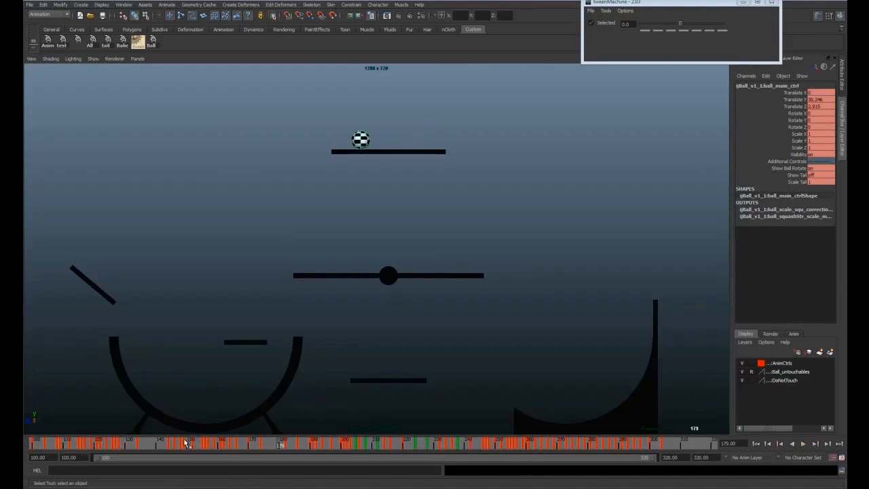
key("Escape")
key("space")
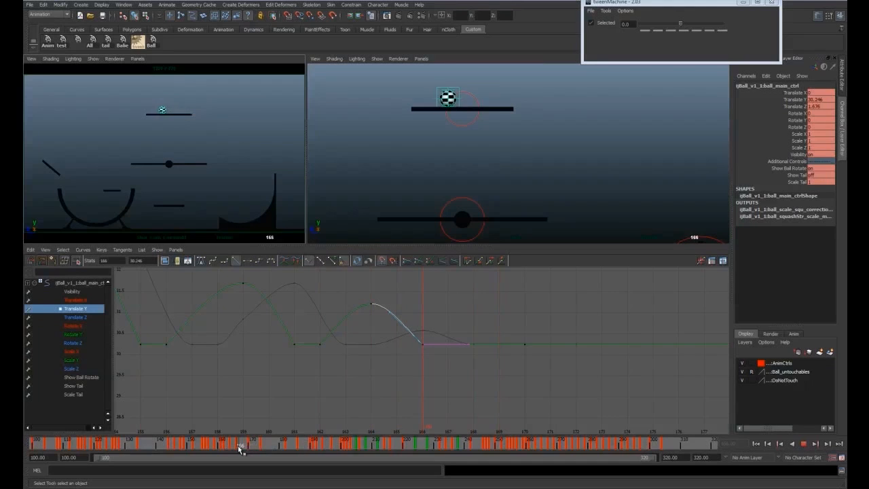
key("space")
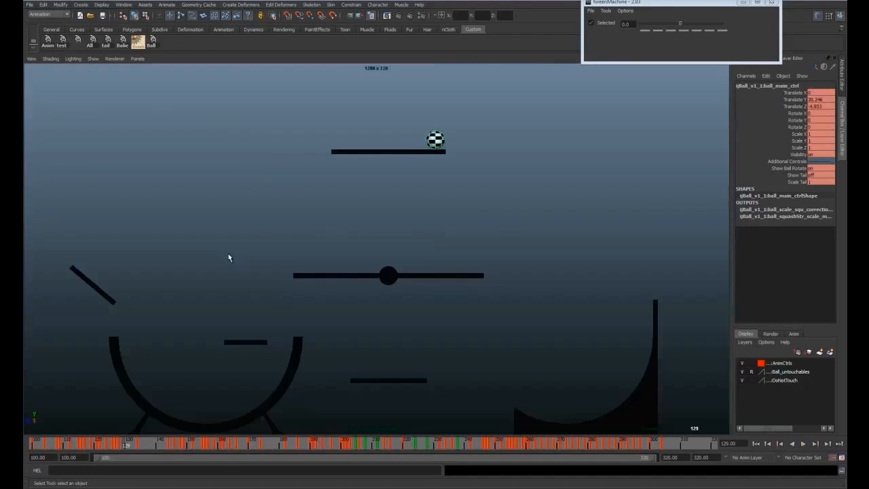
left_click_drag(149, 442, 27, 441)
key("alt+v")
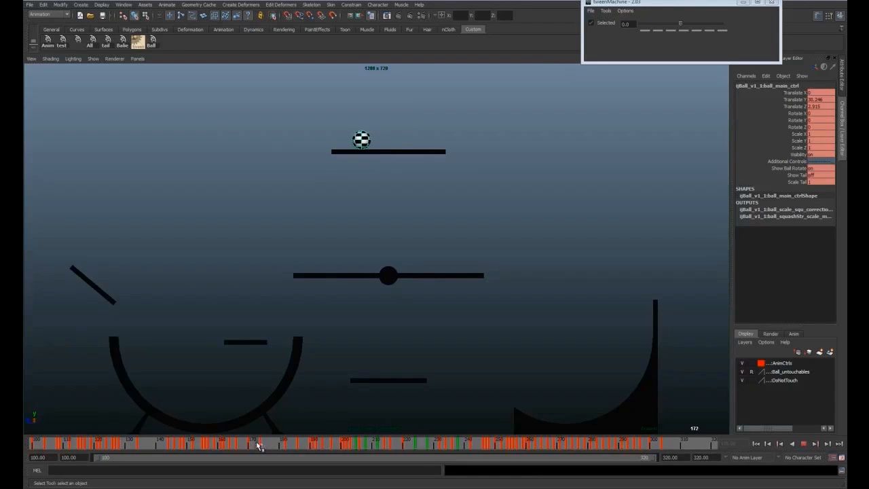
key("space")
Key the ball at frames 167 and 168 and raise the frame 167 Translate Y key to form a tiny hop
mouse_move(446, 398)
right_mouse_down("alt")
mouse_move(426, 358)
mouse_move(478, 381)
right_mouse_up("alt")
middle_click_drag(478, 381, 407, 398, "alt")
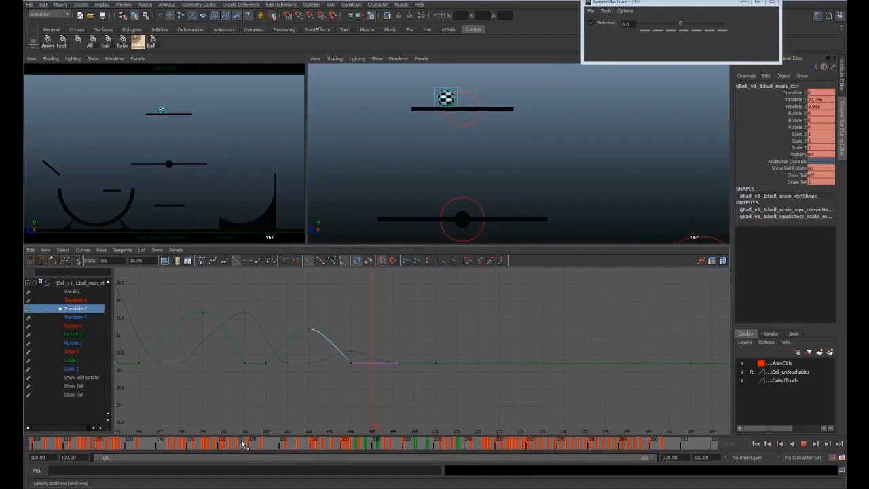
left_click_drag(329, 303, 188, 340)
key("s")
key("alt+comma")
key("s")
left_click_drag(356, 373, 380, 354)
key("w")
middle_click_drag(372, 371, 372, 363, "shift")
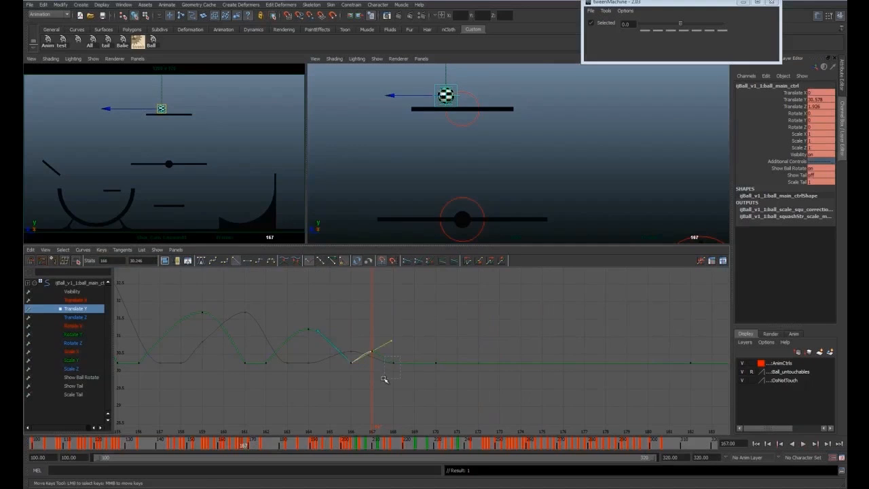
Replay the tiny hop in the enlarged camera view and add another Translate Y hop peaking at frame 169
key("space")
key("alt+period")
key("space")
key("space")
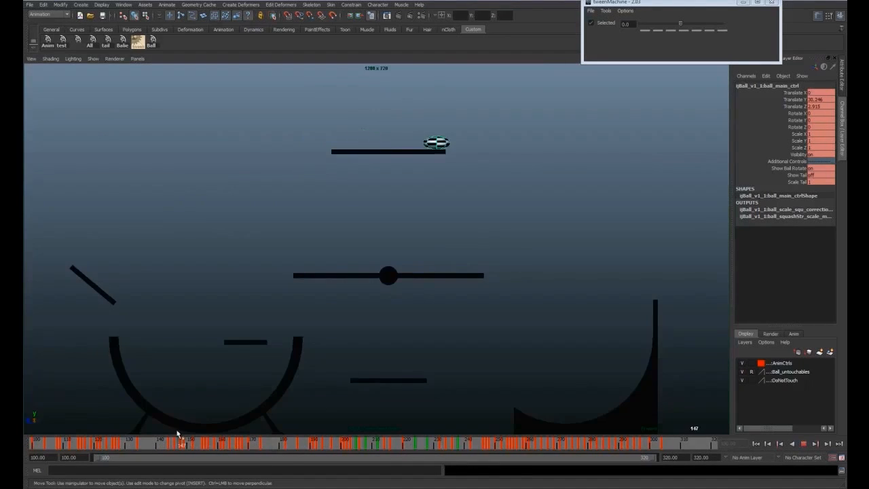
key("space")
key("space")
left_click(170, 442)
key("alt+v")
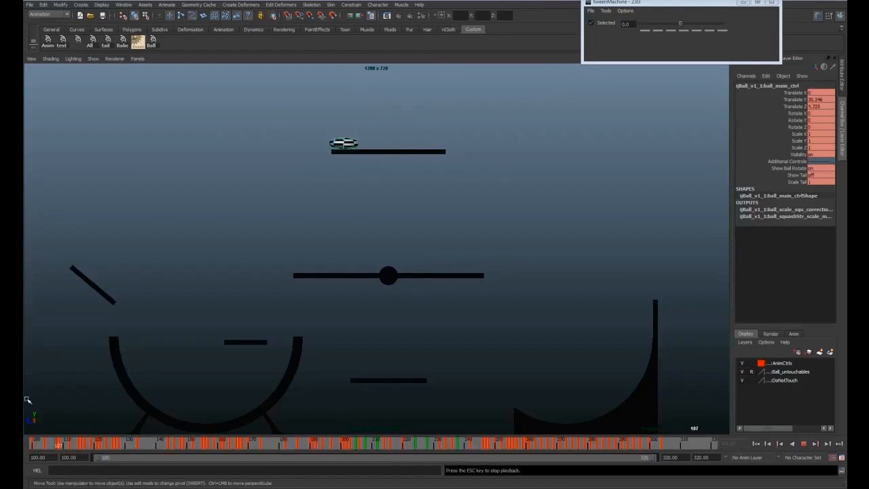
key("space")
key("alt+v")
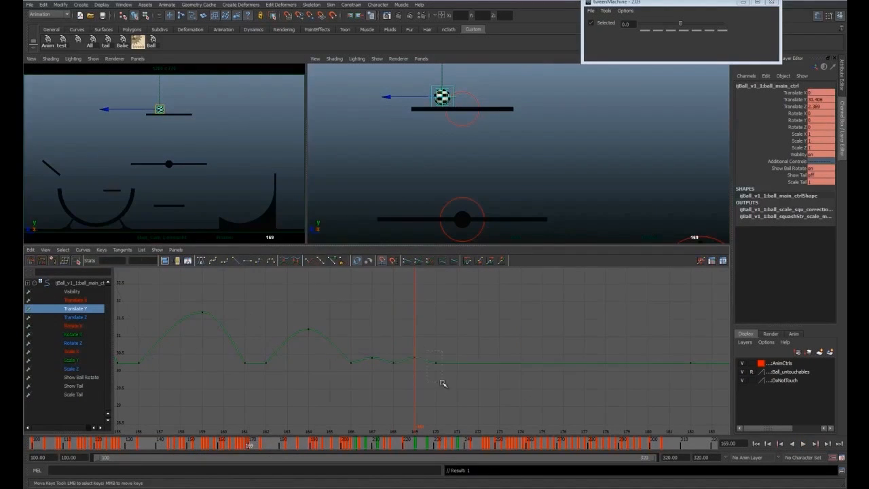
Replay the settling hops and slightly lower the Translate Y peak at frame 169
left_click(247, 445)
key("space")
key("alt+v")
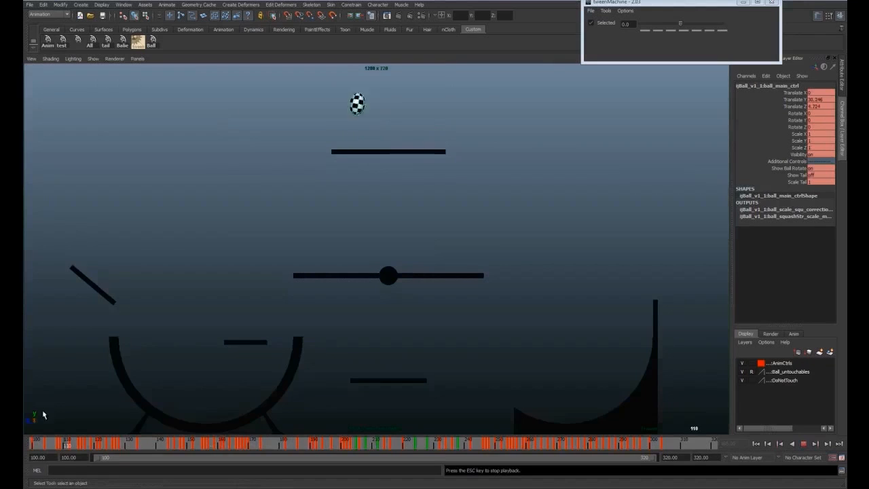
key("space")
key("alt+v")
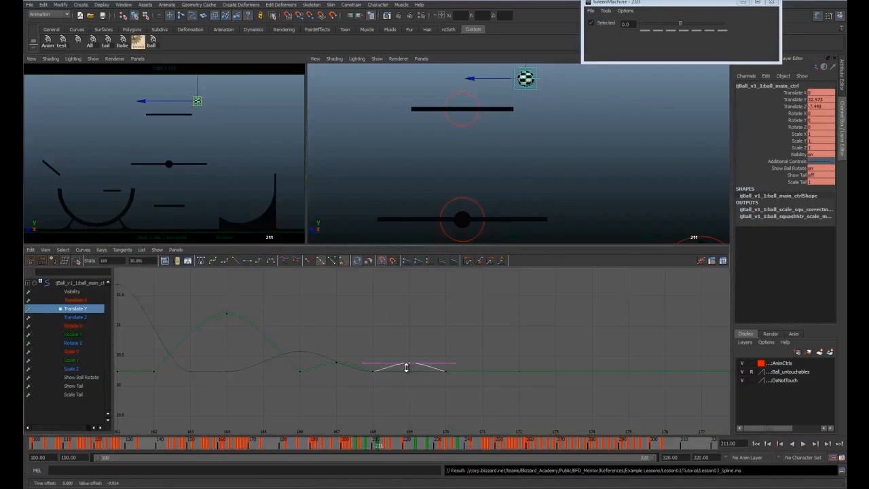
left_click(336, 362)
key("space")
key("alt+v")
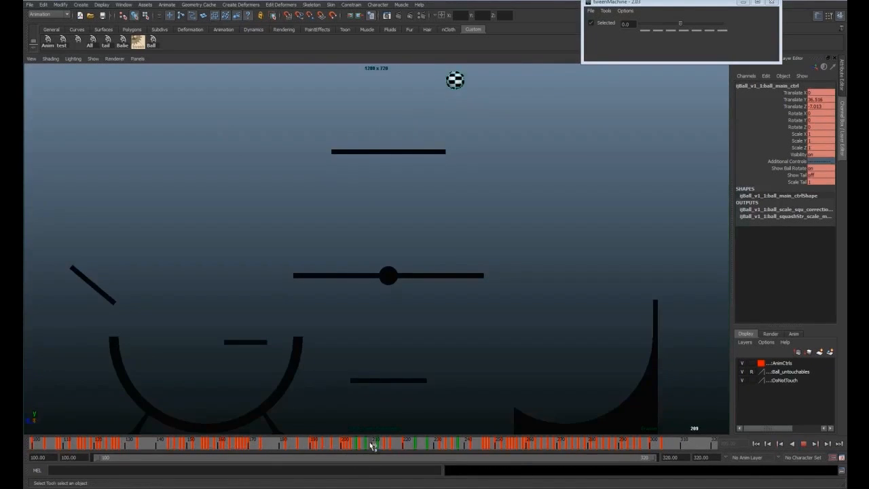
Break the tangents of the Translate Y contact keys at frames 190 and 194
key("space")
key("alt+v")
key("f")
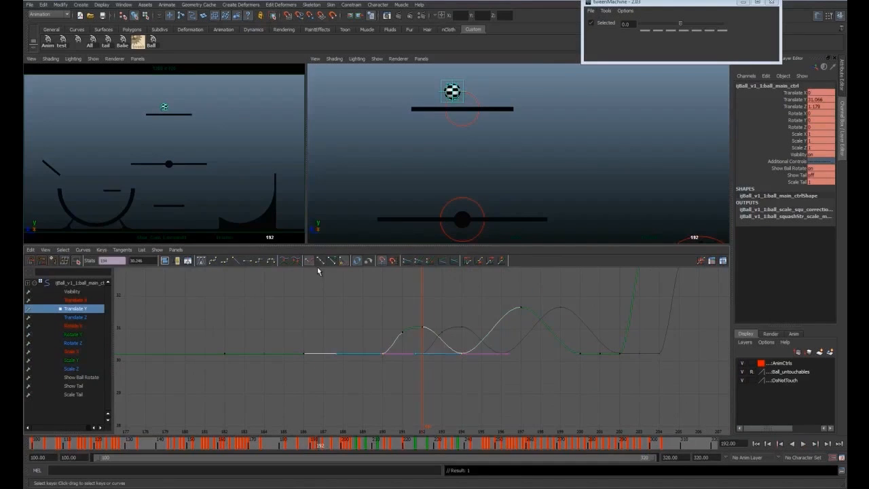
key("comma")
key("comma")
Delete the Translate Z keys between frames 190 and 194
left_click(75, 317)
key("a")
right_click_drag(316, 350, 422, 358, "alt")
mouse_move(306, 444)
left_mouse_down()
mouse_move(294, 445)
mouse_move(314, 444)
left_mouse_up()
left_click_drag(369, 367, 345, 338)
key("a")
right_click_drag(326, 353, 401, 358, "alt")
left_click_drag(314, 445, 316, 444)
left_click_drag(349, 315, 379, 367)
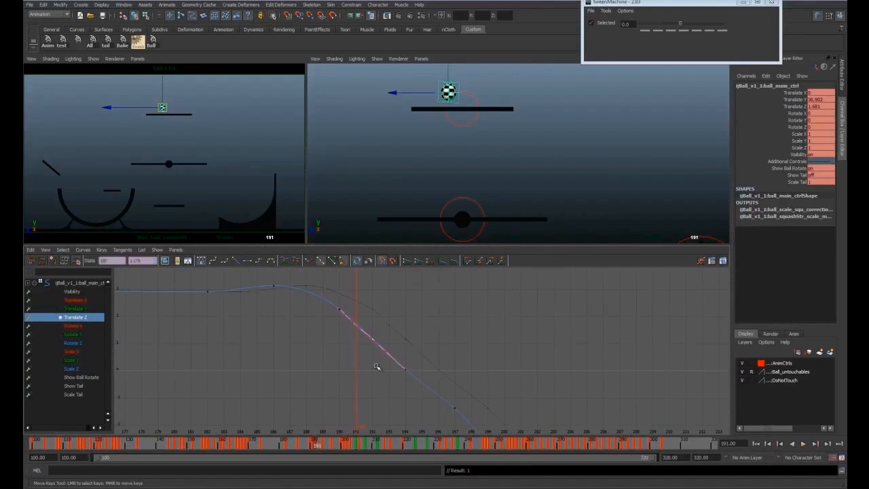
key("Delete")
Delete the Translate Z key at frame 197 and make the frame 200 key's in tangent linear
key("a")
right_click_drag(326, 360, 380, 366, "alt")
left_click_drag(319, 446, 334, 447)
key("w")
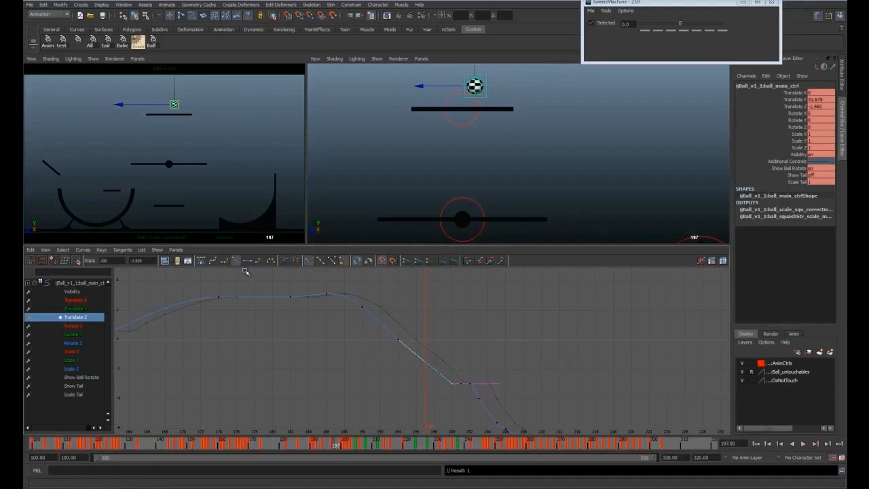
Replay the ball's settling hops from around frame 152 in the full-size view
key("space")
left_click(197, 446)
key("alt+v")
key("space")
Make the tangents of the Translate Y contact key at frame 194 linear
left_click(344, 441)
left_click(75, 309)
key("a")
right_click_drag(365, 343, 445, 383, "alt")
left_click_drag(435, 380, 410, 354)
left_click_drag(378, 444, 327, 445)
left_click(236, 261)
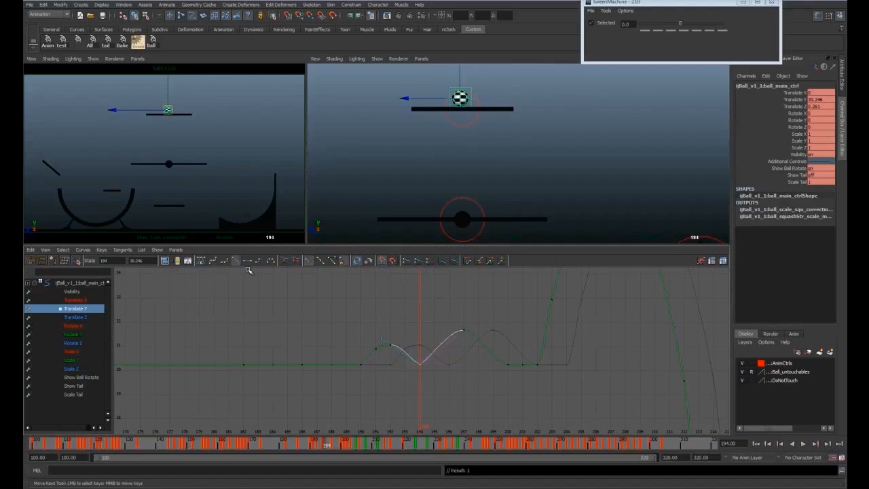
Delete the extra Translate Z key at frame 201 and make the tangents there linear
left_click(311, 445)
key("w")
left_click(371, 350)
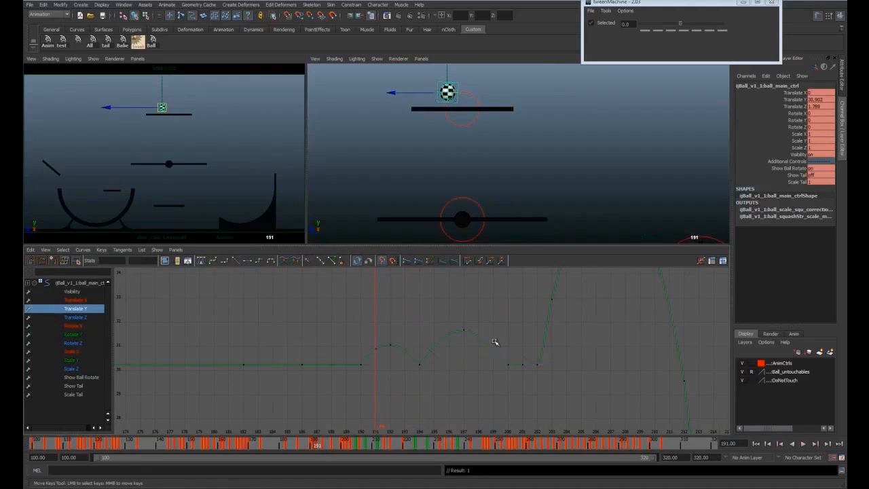
left_click(344, 445)
left_click(75, 317)
right_click_drag(475, 360, 413, 369, "alt")
left_click(348, 447)
middle_click_drag(468, 387, 444, 360, "alt")
mouse_move(422, 341)
left_mouse_down()
mouse_move(437, 363)
mouse_move(429, 344)
left_mouse_up()
key("Delete")
left_click(237, 261)
Delete the Translate Z keys between frame 202 and the seesaw landing, and make the landing key's tangents linear
middle_click_drag(448, 360, 405, 347, "alt")
left_click_drag(360, 444, 372, 446)
left_click_drag(398, 356, 444, 395)
key("Delete")
left_click_drag(365, 446, 381, 446)
left_click_drag(456, 389, 478, 405)
key("Delete")
left_click_drag(478, 406, 497, 427)
left_click(248, 261)
left_click(236, 261)
left_click(399, 364)
Delete the Translate Y key at frame 203 on the rise of the high bounce
left_click(75, 309)
key("a")
right_click_drag(421, 403, 445, 397, "alt")
left_click_drag(381, 446, 354, 445)
left_click_drag(393, 301, 407, 316)
key("Delete")
Refine the Translate Y curve where the ball leaves the upper platform into its high bounce
right_click_drag(407, 316, 419, 322, "alt")
mouse_move(412, 321)
middle_mouse_down("alt")
mouse_move(410, 377)
mouse_move(396, 322)
middle_mouse_up("alt")
left_click(418, 359)
right_click_drag(396, 349, 415, 338, "alt+shift")
middle_click_drag(360, 332, 351, 335)
left_click_drag(355, 446, 360, 445)
left_click_drag(353, 314, 399, 333)
left_click_drag(408, 298, 371, 273)
right_click_drag(445, 324, 410, 332, "alt")
Inspect the ball's drop toward the seesaw and delete the Translate Y key at frame 212
left_click_drag(361, 445, 382, 446)
left_click_drag(464, 381, 447, 421)
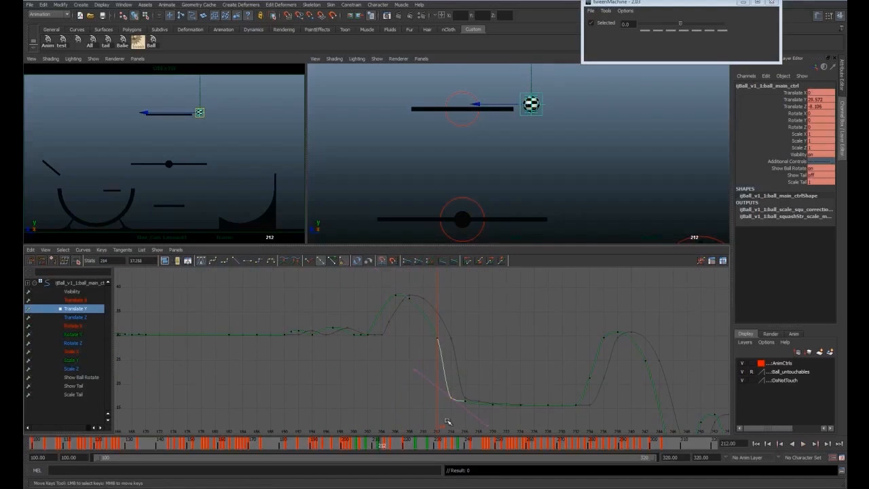
left_click_drag(415, 304, 407, 288)
left_click(367, 441)
right_click_drag(411, 312, 468, 318, "alt")
left_click_drag(374, 359, 352, 336)
middle_click_drag(405, 340, 406, 371)
right_click_drag(405, 370, 363, 372, "alt")
left_click_drag(448, 325, 435, 304)
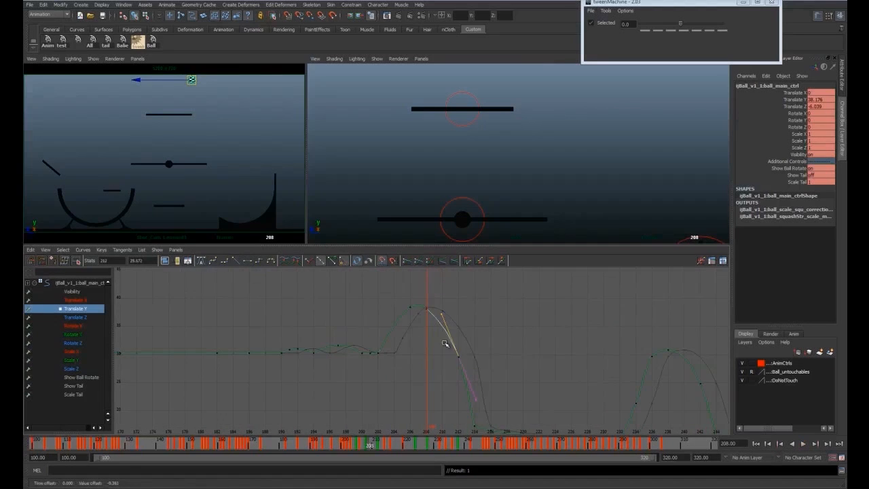
key("Delete")
Adjust the Translate Y curve into the seesaw landing and raise the frame 208 peak slightly
left_click_drag(469, 387, 454, 365)
middle_click_drag(460, 380, 455, 369)
right_click_drag(421, 333, 445, 334, "alt")
left_click_drag(421, 304, 436, 328)
middle_click_drag(437, 328, 437, 320)
Reshape the Translate Y tangents around the frame 208 peak to smooth the top of the arc
left_click_drag(380, 272, 402, 295)
middle_click_drag(406, 301, 406, 318)
right_click_drag(421, 319, 448, 321, "alt")
left_click_drag(406, 292, 422, 310)
middle_click_drag(416, 303, 416, 308)
key("ctrl+z")
left_click_drag(476, 297, 492, 316)
middle_click_drag(473, 331, 473, 337)
Play back and scrub the high bounce and the fall onto the seesaw to check the timing
key("q")
key("space")
left_click_drag(380, 445, 354, 444)
key("alt+v")
left_click(286, 444)
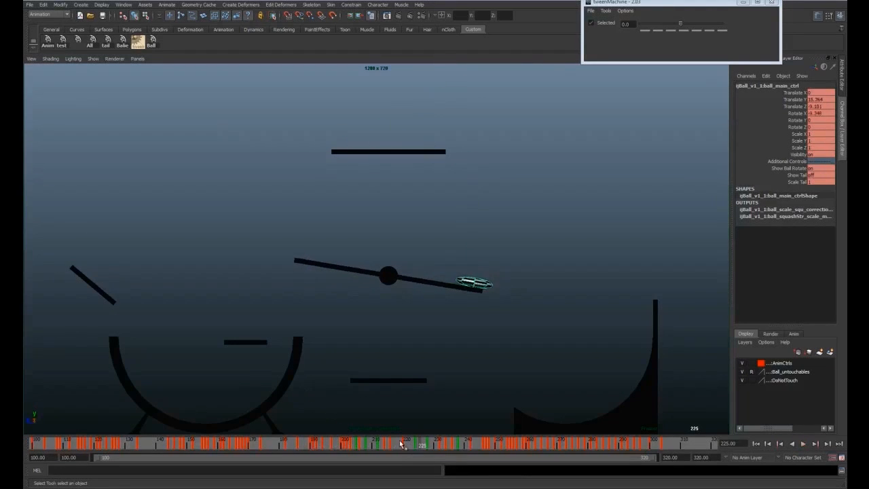
key("Escape")
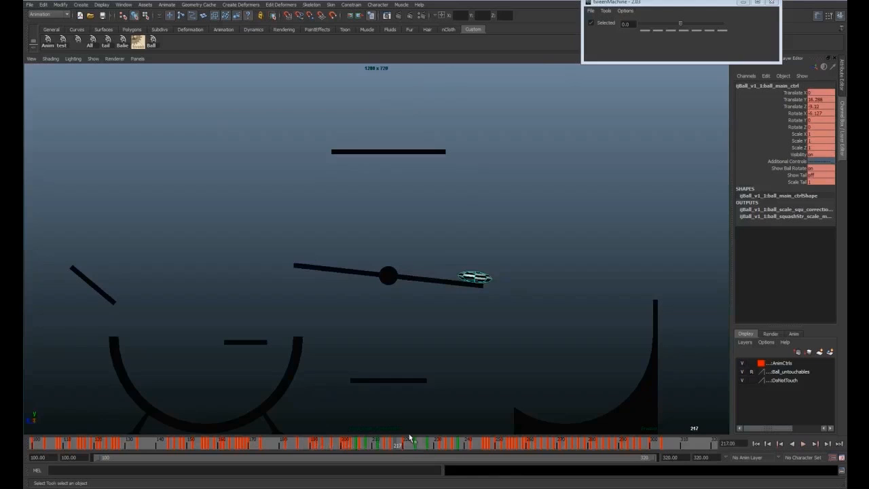
left_click(286, 444)
key("alt+v")
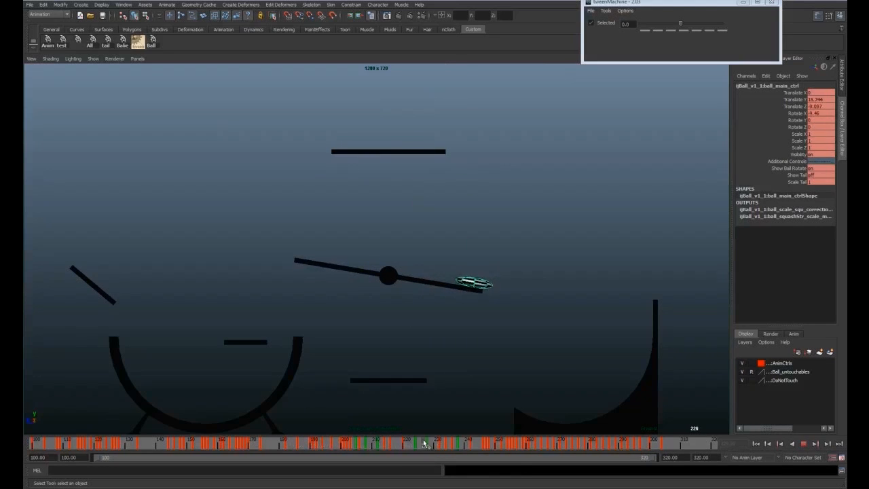
left_click_drag(423, 444, 370, 444)
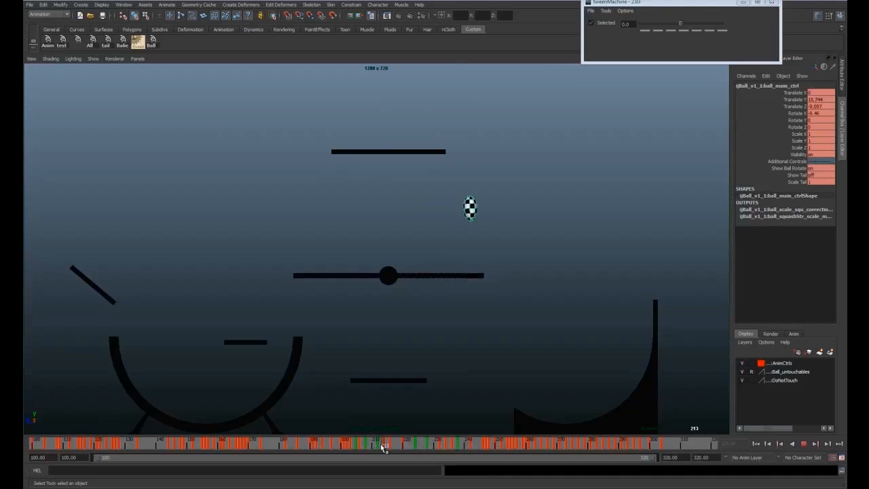
key("space")
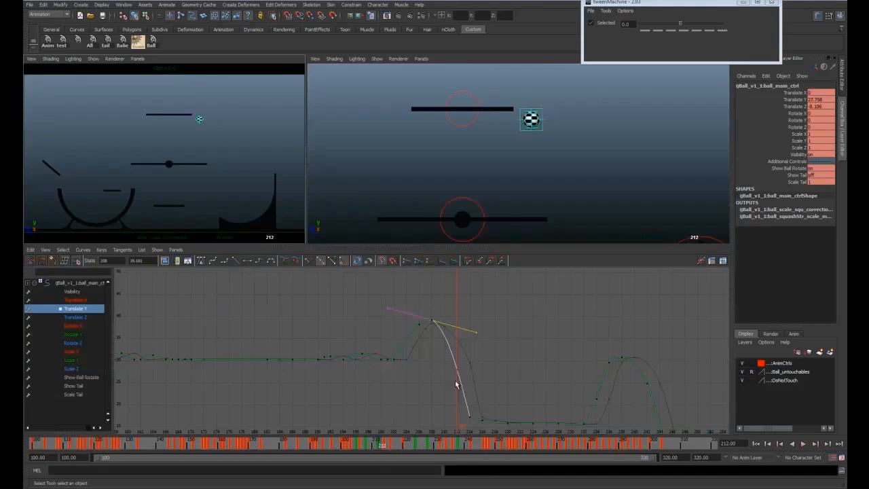
Select all ball controls and the seesaw control, and shift their keys from the landing onward two frames earlier
left_click(89, 300)
left_click(542, 117)
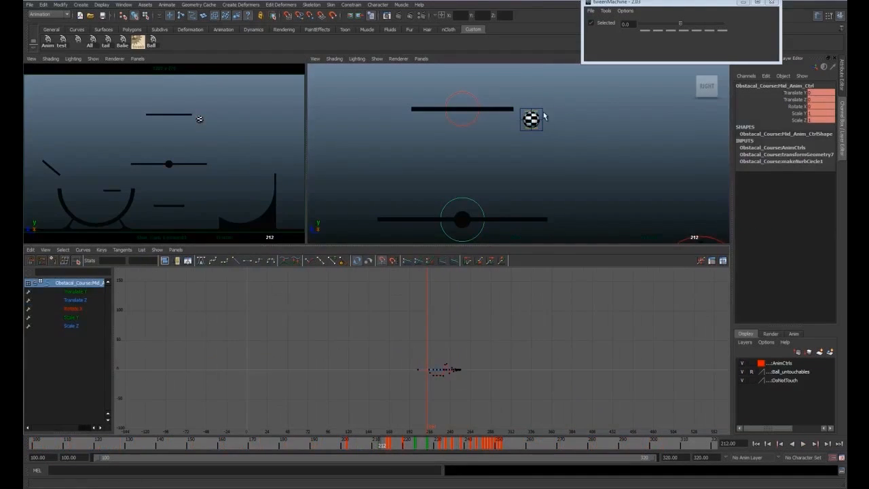
left_click_drag(550, 104, 518, 135)
middle_click_drag(427, 355, 434, 299, "alt")
left_click_drag(382, 445, 380, 446)
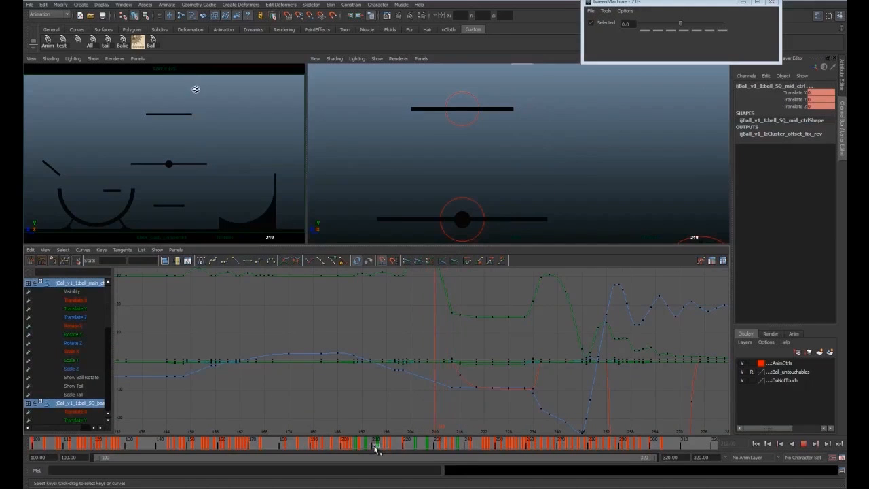
mouse_move(385, 446)
left_mouse_down()
mouse_move(527, 447)
mouse_move(369, 453)
mouse_move(379, 459)
left_mouse_up()
left_click(474, 237)
key("space")
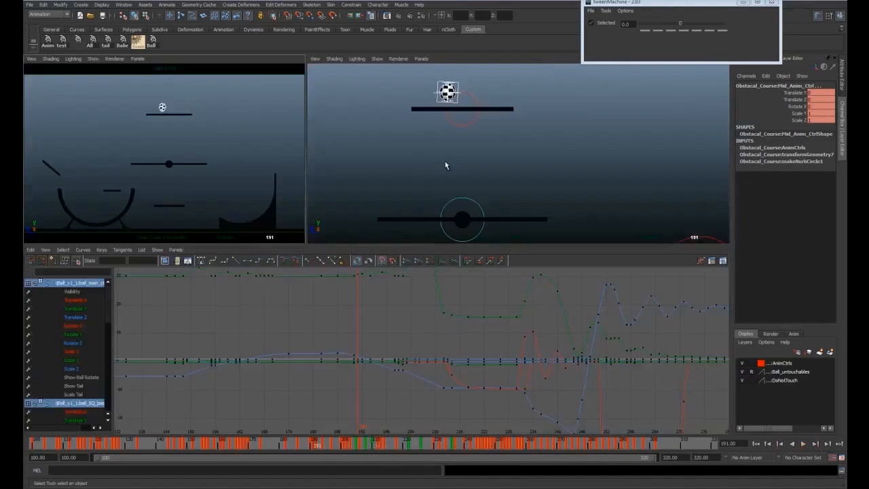
Replace the Translate Y keys at frames 206 and 208 with a single peak key at frame 207
left_click_drag(291, 443, 324, 444)
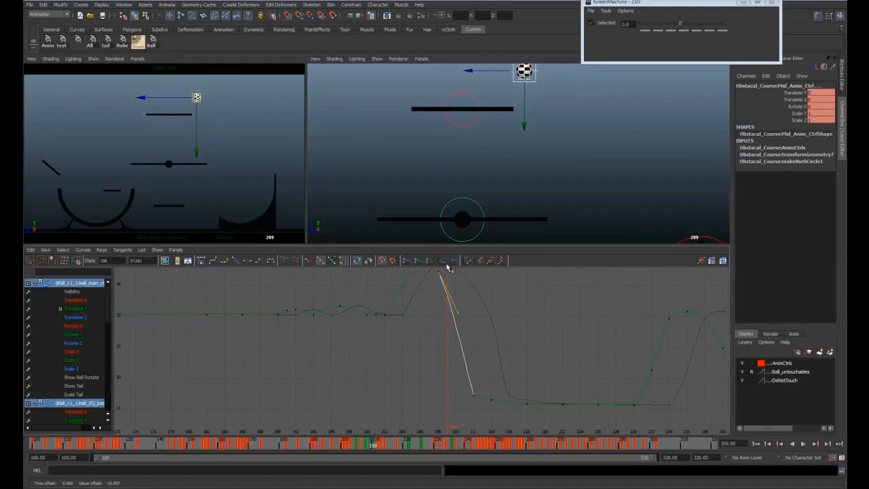
key("alt+v")
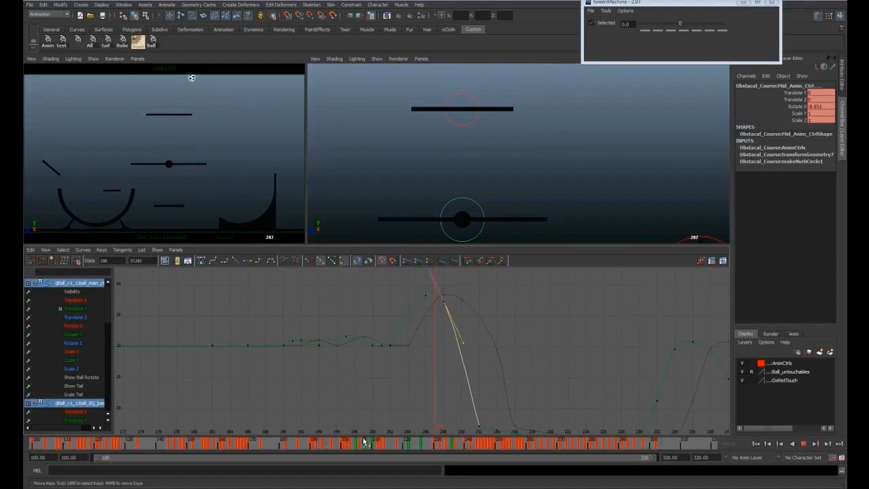
left_click(443, 302)
left_click(433, 294)
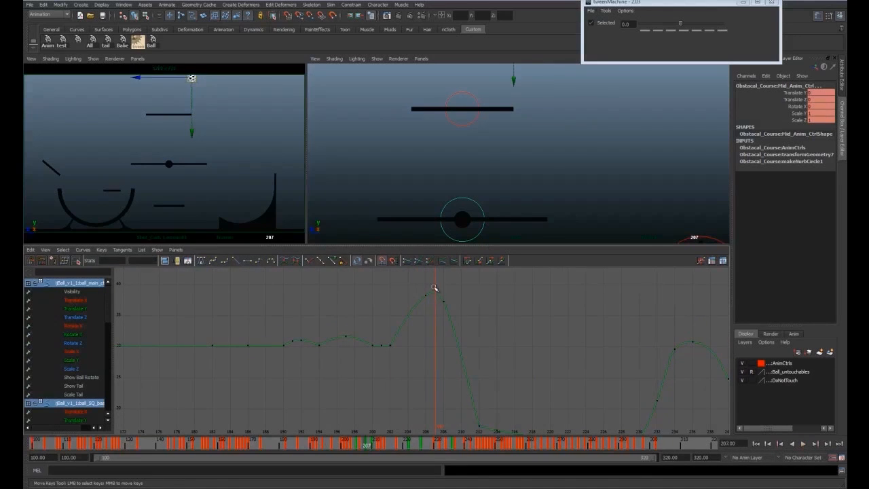
left_click(426, 295)
key("Delete")
left_click(444, 302)
key("Delete")
left_click(469, 320)
left_click(434, 291)
left_click(391, 344)
left_click_drag(446, 385, 471, 416)
Shift all ball and seesaw keys from frame 208 onward one frame later
key("space")
left_click_drag(368, 446, 670, 445)
key("space")
left_click(155, 41)
left_click(445, 233, "shift")
left_click_drag(521, 446, 524, 446)
mouse_move(378, 444)
left_mouse_down()
mouse_move(390, 445)
mouse_move(376, 445)
left_mouse_up()
Adjust the Translate Y tangents at the frame 207 peak and the frame 213 landing
key("space")
key("space")
left_click(432, 300)
left_click(409, 303)
key("w")
middle_click_drag(409, 305, 407, 301)
left_click(462, 383)
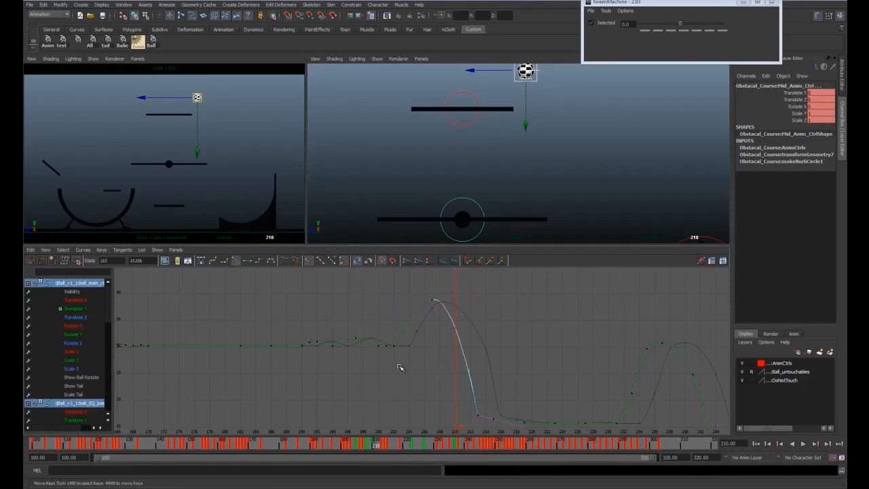
Deselect the controls and replay the high bounce and seesaw landing in the full-size view
left_click(75, 317)
left_click(541, 74)
left_click(535, 73)
key("a")
scroll(423, 316, "up", 6)
key("space")
left_click_drag(394, 447, 305, 445)
left_click(803, 444)
left_click(536, 423)
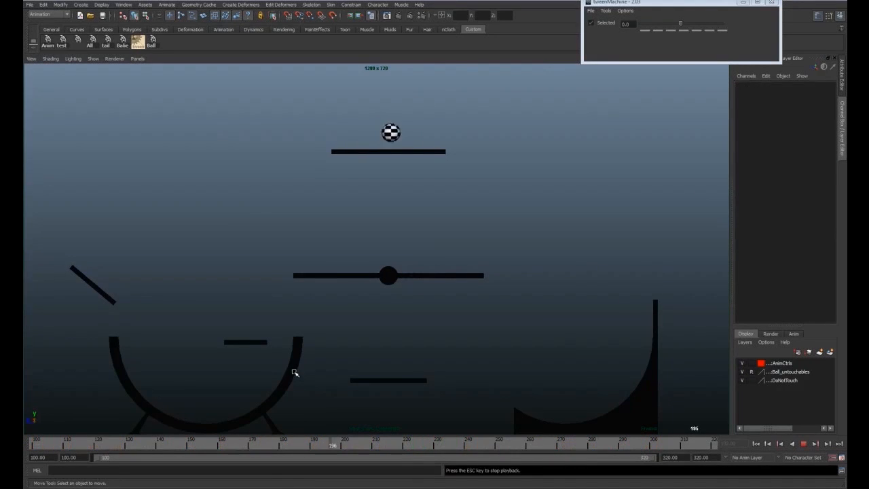
key("Escape")
key("space")
left_click(236, 445)
key("space")
key("alt+v")
key("alt+v")
key("space")
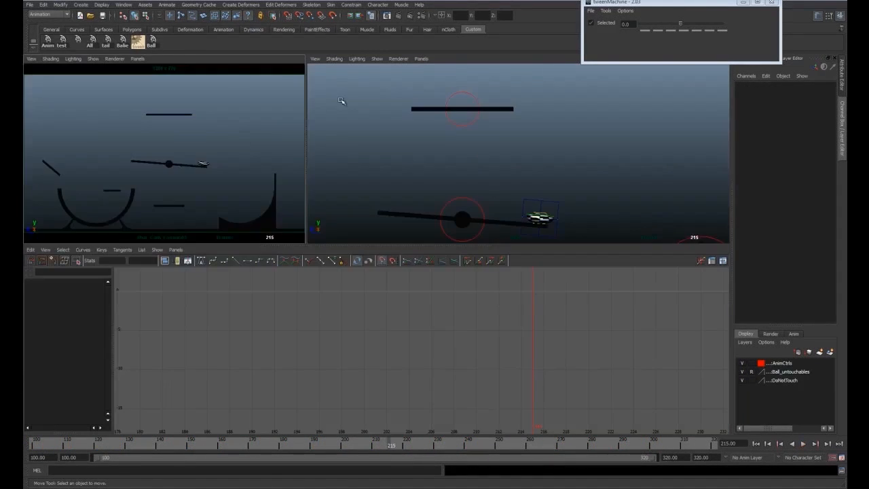
Reselect the ball and seesaw controls and shift their keys from the high bounce's peak onward one frame later
left_click_drag(479, 170, 561, 239)
left_click_drag(384, 446, 362, 446)
scroll(393, 326, "down", 7)
middle_click_drag(394, 315, 396, 372, "alt")
left_click(366, 447)
left_click_drag(367, 447, 679, 448, "shift")
left_click_drag(520, 448, 524, 448)
left_click(368, 447)
Fine-tune the Translate Y curve between the high bounce's peak and the frame 214 landing
left_click(434, 303)
left_click(452, 350)
scroll(445, 336, "up", 4)
left_click(433, 283)
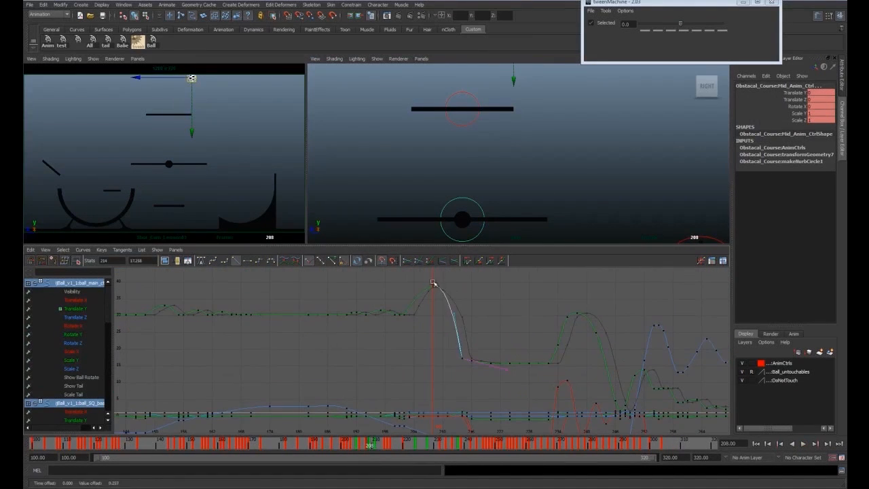
Play the animation back and inspect the ball's contact with the seesaw at frame 214
key("space")
left_click(754, 444)
key("alt+v")
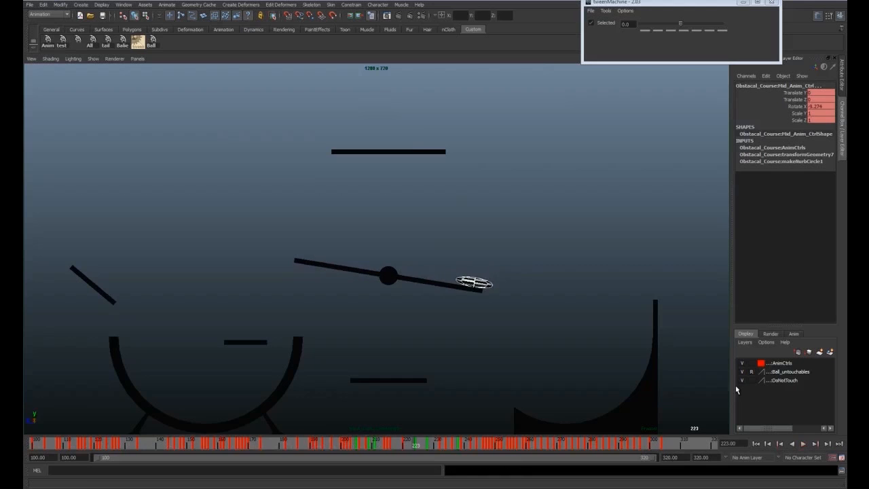
left_click(385, 447)
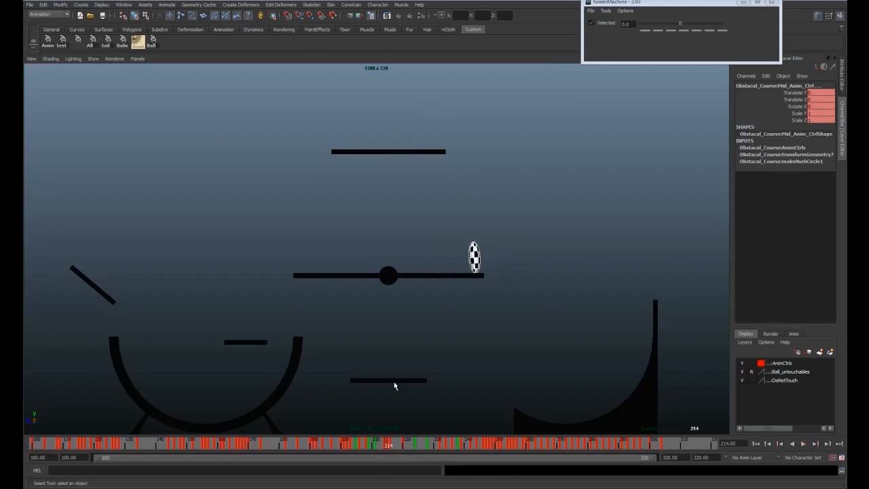
Select the ball's control and shift its keys after the frame 214 seesaw landing one frame earlier
key("space")
left_click_drag(389, 444, 392, 445)
left_click(455, 204)
middle_click_drag(462, 419, 441, 328, "alt")
left_click_drag(392, 444, 388, 445)
left_click_drag(517, 190, 565, 231)
left_click(393, 446)
left_click_drag(393, 446, 678, 446, "shift")
left_click_drag(537, 449, 534, 450)
Retime the seesaw control's keys from the landing onward and undo the last changes
left_click(462, 198)
left_click(388, 448)
left_click_drag(388, 448, 551, 448, "shift")
left_click(392, 448)
left_click_drag(392, 449, 556, 448)
left_click_drag(475, 448, 479, 449)
left_click(392, 449)
left_click_drag(390, 449, 510, 446)
key("ctrl+z")
key("ctrl+z")
key("ctrl+z")
Play the animation back in the full-size view to check the seesaw landing
key("alt+v")
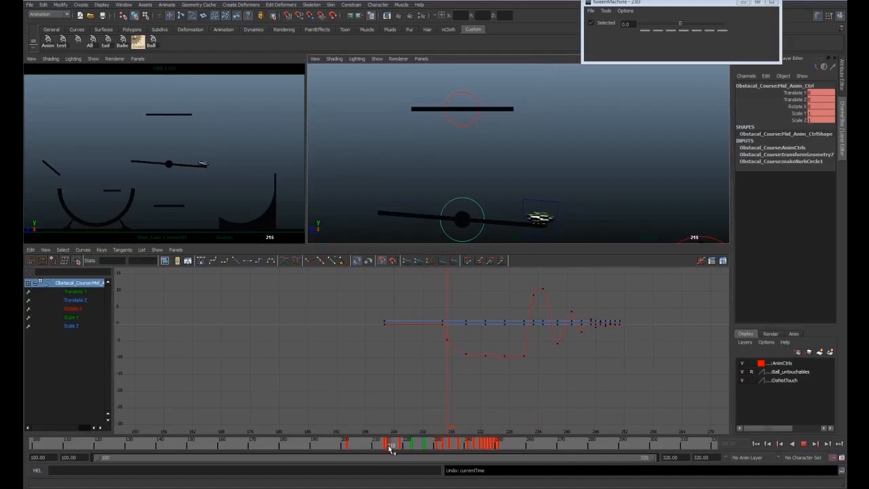
key("space")
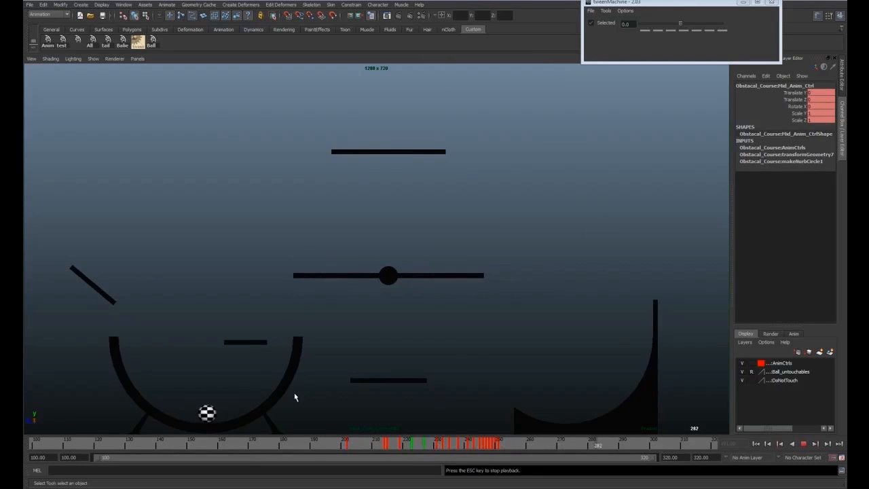
key("alt+v")
key("space")
Delete the in-between keys on the ball's Translate Z curve between frames 231 and 245
left_click(76, 300)
left_click_drag(483, 446, 445, 446)
left_click(559, 170)
left_click(75, 317)
middle_click_drag(475, 360, 321, 332, "alt")
scroll(320, 332, "up", 3)
left_click_drag(446, 446, 468, 447)
left_click_drag(392, 371, 354, 344)
key("Delete")
left_click_drag(424, 363, 403, 390)
key("Delete")
left_click_drag(474, 445, 456, 444)
left_click_drag(350, 319, 360, 330)
key("Delete")
Break the Translate Z tangents at frame 231, angle the outgoing handle downward, and play back from frame 204 in the full-size view
left_click_drag(345, 305, 333, 320)
left_click(309, 261)
key("w")
middle_click_drag(384, 314, 377, 339)
left_click(357, 444)
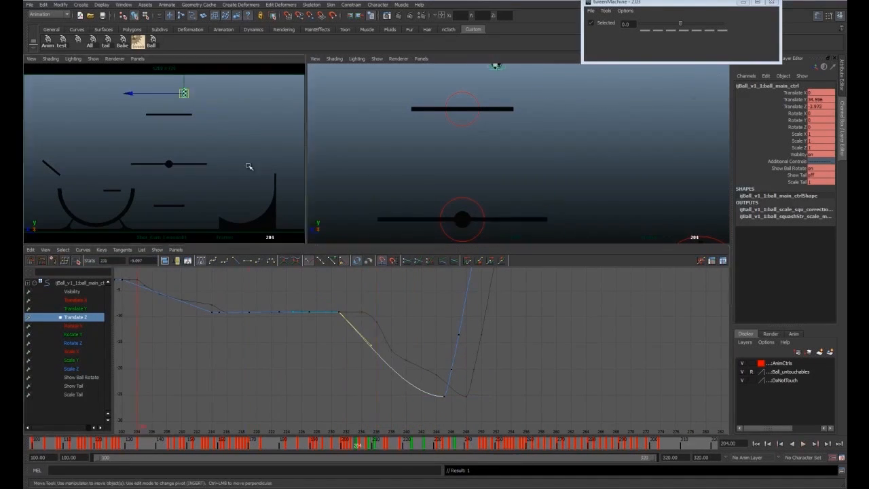
key("space")
key("alt+v")
key("alt+v")
key("space")
Reshape the incoming Translate Z handle at frame 245 and play the animation back to check the ball's travel
left_click_drag(434, 384, 449, 402)
left_click_drag(417, 369, 435, 389)
key("space")
key("alt+v")
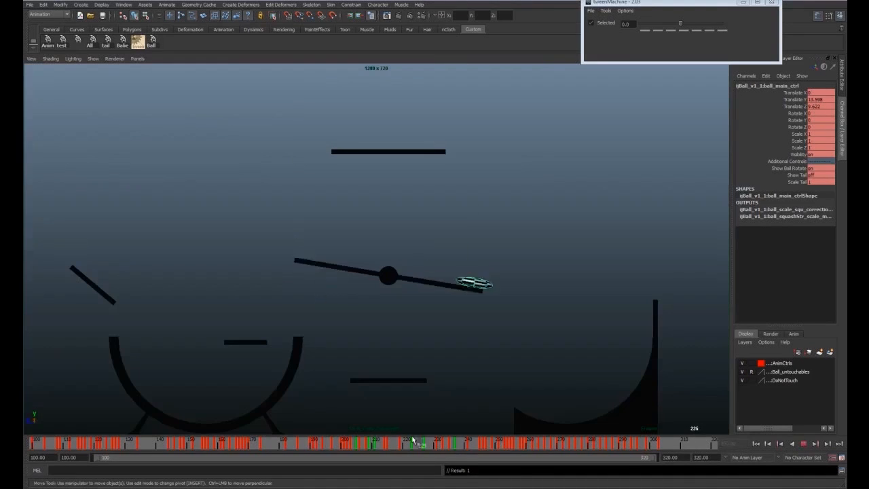
key("space")
key("space")
left_click_drag(463, 441, 506, 450)
key("space")
left_click(524, 446)
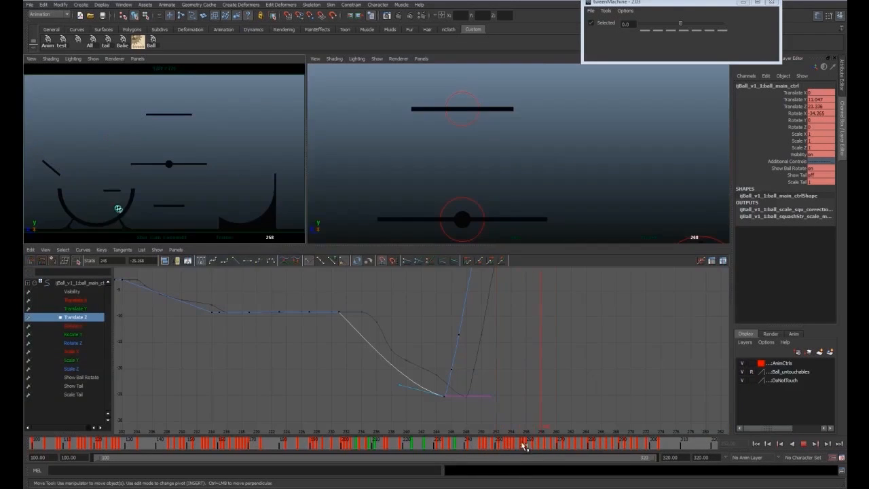
Delete the extra Translate Z keys around the ball's swing peak near frame 254
key("a")
left_click_drag(489, 444, 508, 445)
right_click_drag(475, 339, 543, 326, "alt")
middle_click_drag(554, 306, 503, 414, "alt")
left_click_drag(483, 294, 464, 365)
key("Delete")
left_click(507, 303)
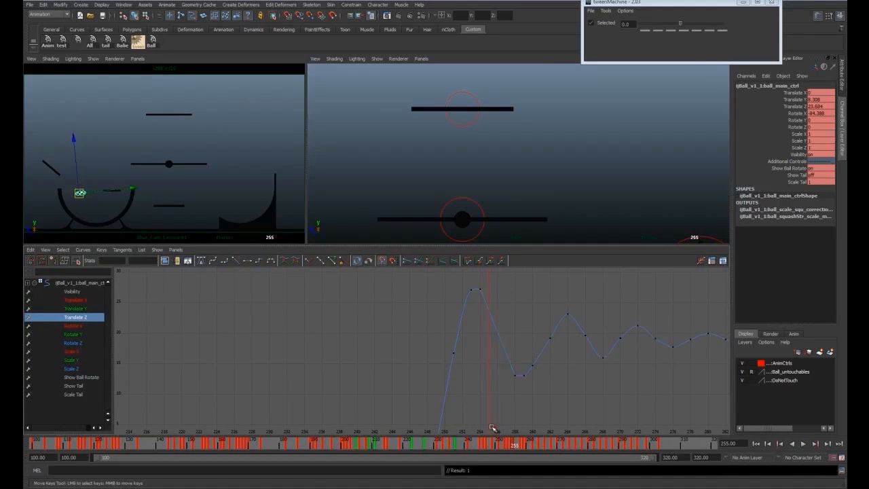
Clean up the extra keys on the ball's Translate Y curve around frame 255
left_click(75, 309)
middle_click_drag(491, 378, 479, 338, "alt")
right_click_drag(479, 338, 523, 333, "alt")
left_click_drag(509, 341, 519, 361)
left_click_drag(517, 441, 514, 441)
left_click_drag(541, 360, 511, 381)
left_click(502, 371)
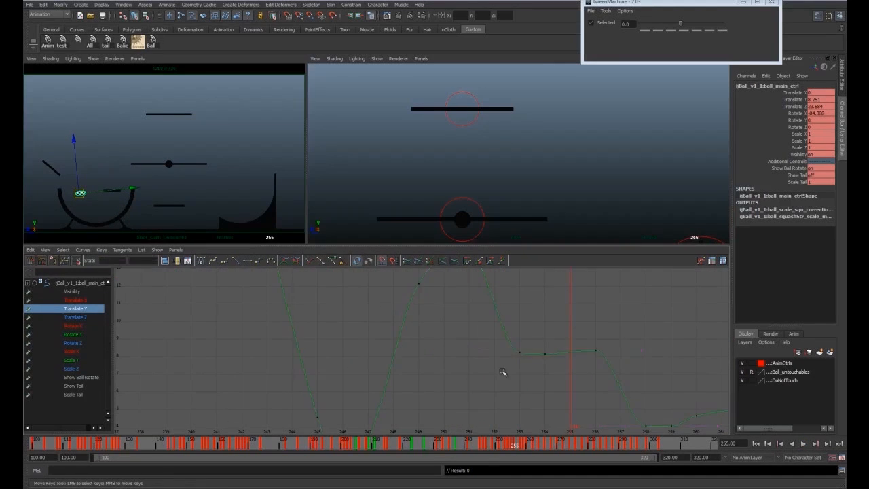
Break the Translate Y tangents around frame 259 and reshape the handle leading out of the dip
middle_click_drag(585, 354, 527, 301, "alt")
left_click(587, 371)
left_click(508, 442)
left_click_drag(523, 445, 529, 445)
middle_click_drag(623, 348, 562, 345, "alt")
left_click_drag(543, 349, 586, 377)
left_click(308, 261)
middle_click_drag(582, 360, 524, 373)
scroll(580, 365, "down", 3)
Flatten and break the Translate Z tangents at frame 259, aiming the outgoing handle straight toward the frame 264 peak
left_click(75, 317)
scroll(505, 370, "down", 3)
middle_click_drag(506, 340, 501, 416, "alt")
left_click_drag(430, 362, 482, 374)
left_click(248, 261)
left_click(308, 261)
middle_click_drag(469, 373, 464, 342)
left_click(493, 295)
left_click(236, 261)
left_click_drag(472, 357, 433, 381)
middle_click_drag(462, 340, 463, 342)
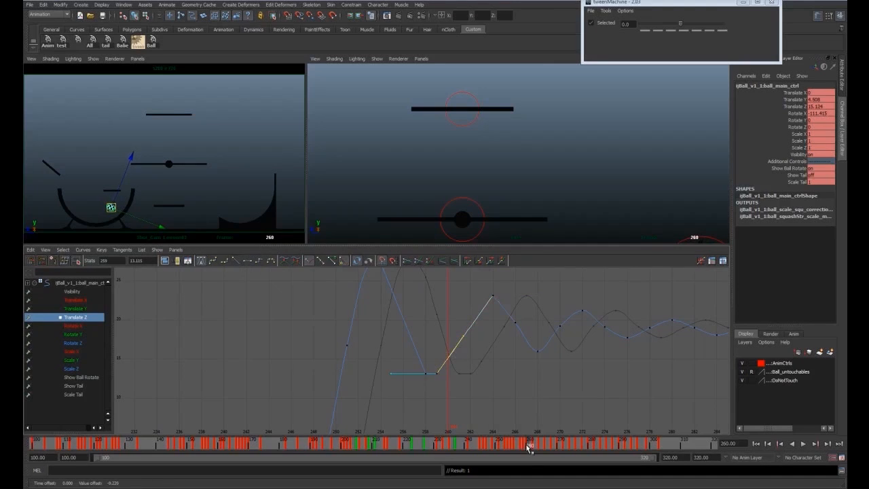
Flatten and break the Translate Y tangents at frame 264, then steepen the incoming handle
left_click_drag(546, 445, 540, 445)
left_click(75, 308)
middle_click_drag(554, 419, 521, 360, "alt")
scroll(520, 360, "up", 3)
left_click_drag(503, 360, 478, 382)
left_click(247, 261)
left_click(308, 261)
middle_click_drag(468, 380, 484, 349)
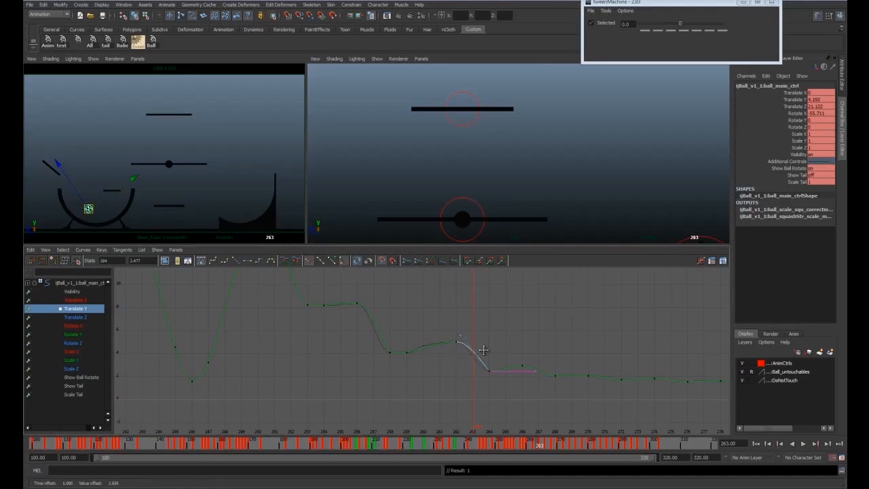
Flatten the Translate Y keys at frames 268 and 272 and raise the frame 270 key slightly
left_click(546, 445)
left_click_drag(551, 390, 551, 392)
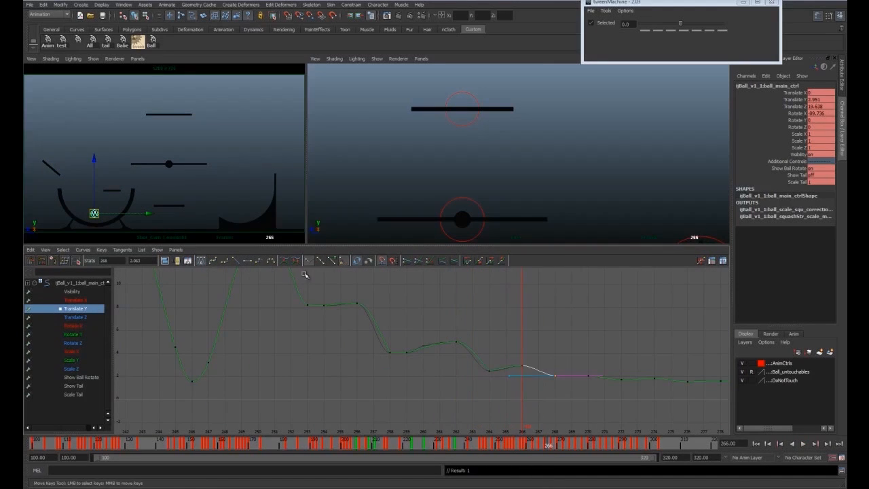
left_click(561, 446)
middle_click_drag(573, 399, 482, 368, "alt")
scroll(483, 369, "up", 3)
left_click_drag(549, 346, 567, 371)
middle_click_drag(559, 370, 558, 367)
left_click_drag(618, 354, 640, 380)
left_click(248, 260)
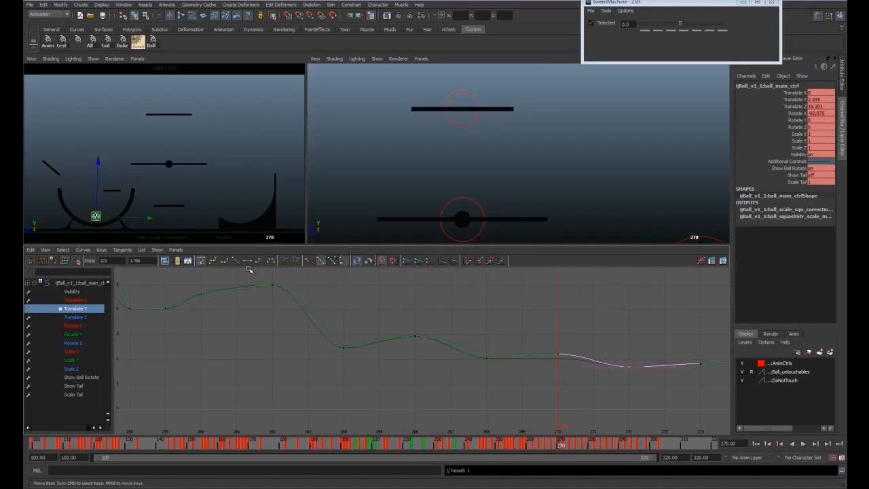
Examine the Translate Z curve after frame 264 while playing back the ball's rocking in the bowl
middle_click_drag(583, 376, 520, 364, "alt")
scroll(520, 363, "down", 1)
left_click(75, 317)
scroll(502, 340, "down", 6)
middle_click_drag(472, 316, 477, 375, "alt")
scroll(475, 343, "up", 2)
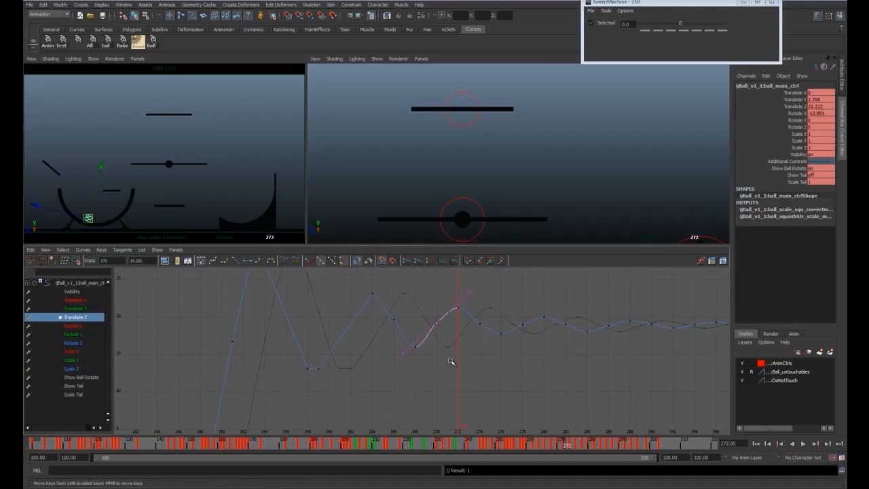
key("alt+v")
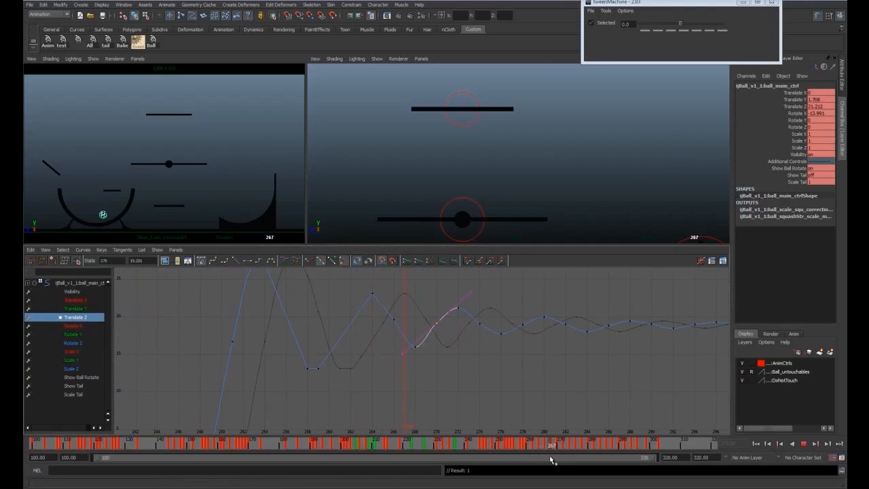
left_click_drag(548, 458, 547, 458)
Delete the Translate Z key at frame 266 and take a new buffer curve snapshot
left_click_drag(427, 323, 399, 335)
left_click_drag(412, 305, 418, 352)
key("Delete")
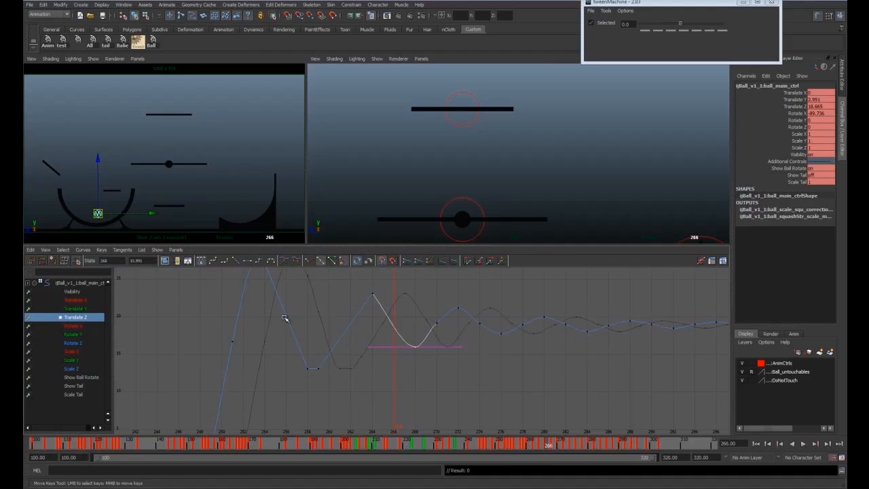
left_click(336, 326)
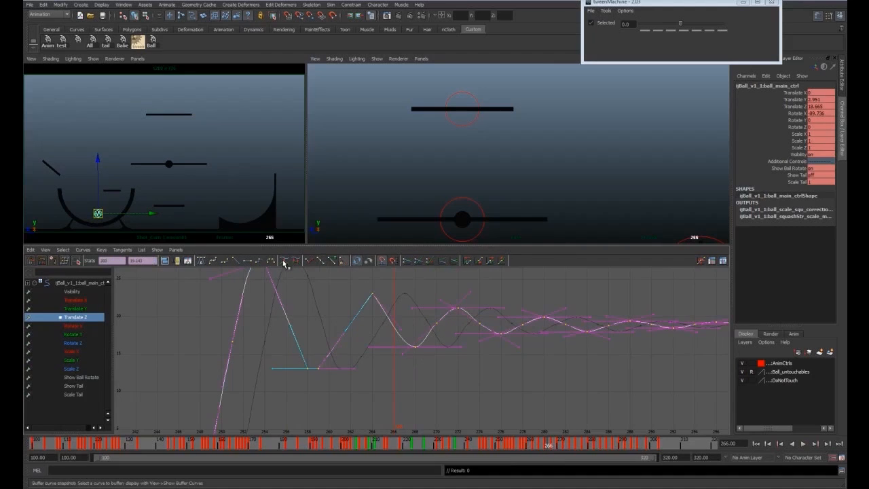
left_click(406, 311)
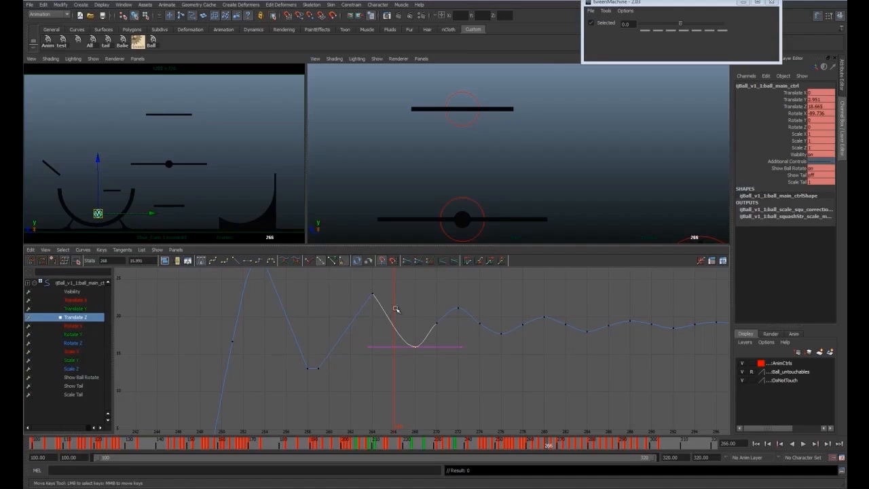
Break the Translate Z tangents at frame 268 and pull both handles up into a sharper turnaround
left_click(311, 262)
left_click_drag(409, 343, 394, 355)
middle_click_drag(393, 356, 394, 320)
left_click_drag(442, 334, 450, 364)
middle_click_drag(450, 364, 439, 334)
left_click(458, 309)
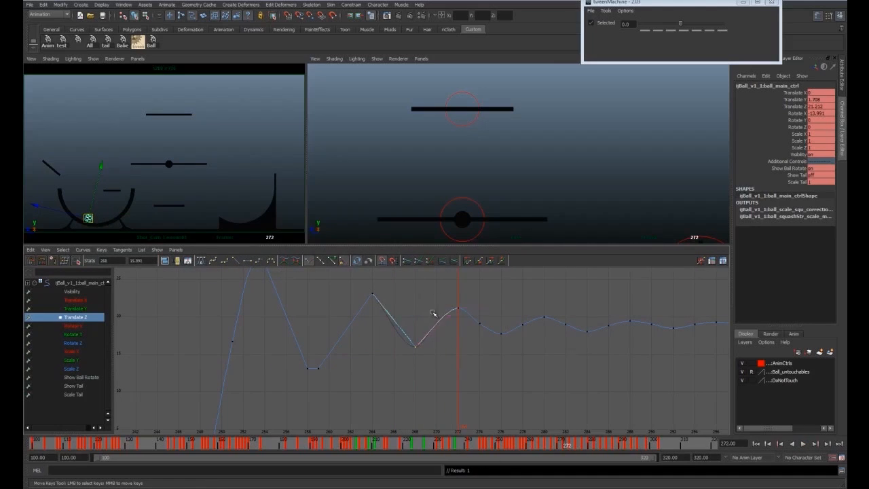
left_click_drag(426, 350, 463, 303)
Break the tangents at the Translate Y curve's dips around frame 272 and adjust their handles
left_click(81, 310)
key("f")
right_click_drag(483, 358, 502, 374, "alt")
middle_click_drag(502, 374, 451, 357, "alt")
left_click(514, 369)
left_click(311, 261)
left_click_drag(460, 358, 483, 376)
middle_click_drag(483, 377, 484, 361)
left_click(507, 366)
middle_click_drag(544, 375, 500, 376, "alt")
left_click(309, 263)
right_click_drag(501, 376, 520, 381, "alt")
left_click_drag(543, 353, 521, 379)
Adjust the Translate Z handles after frame 268 and apply linear tangents to the following swing keys
left_click(78, 318)
key("f")
key("f")
left_click_drag(443, 333, 483, 393)
middle_click_drag(459, 346, 459, 342)
left_click_drag(428, 295, 479, 366)
left_click(235, 261)
left_click_drag(499, 314, 559, 370)
left_click(235, 261)
Delete the in-between Translate Z keys from the ball's final small swings between frames 276 and 296
left_click_drag(575, 326, 578, 367)
middle_click_drag(579, 366, 517, 377, "alt")
left_click_drag(540, 342, 556, 365)
left_click_drag(577, 339, 515, 332, "shift")
key("Delete")
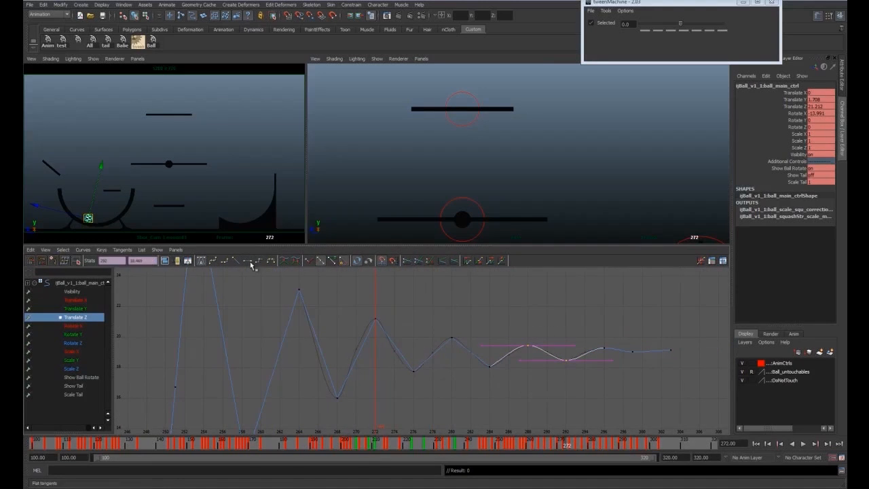
Flatten the Translate Z tangent at frame 284, then lower the frame 288 key and raise the frame 284 key to soften the small swings
left_click_drag(606, 456, 604, 453)
left_click_drag(479, 356, 499, 378)
left_click(249, 260)
key("space")
left_click_drag(573, 443, 616, 442)
key("space")
left_click_drag(518, 333, 536, 355)
middle_click_drag(536, 354, 536, 359)
left_click_drag(477, 355, 490, 374)
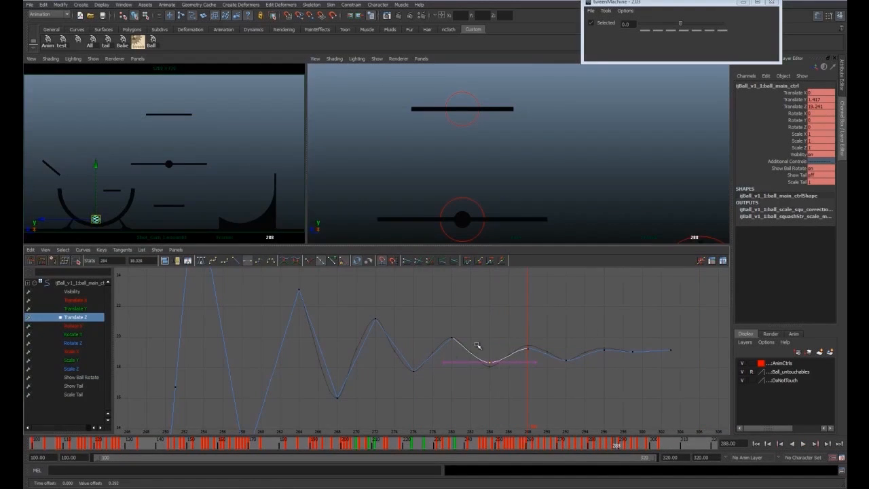
Play back the animation in the enlarged view to check the ball's final rocking in the bowl
key("q")
key("space")
key("alt+v")
key("alt+v")
left_click(543, 443)
key("alt+v")
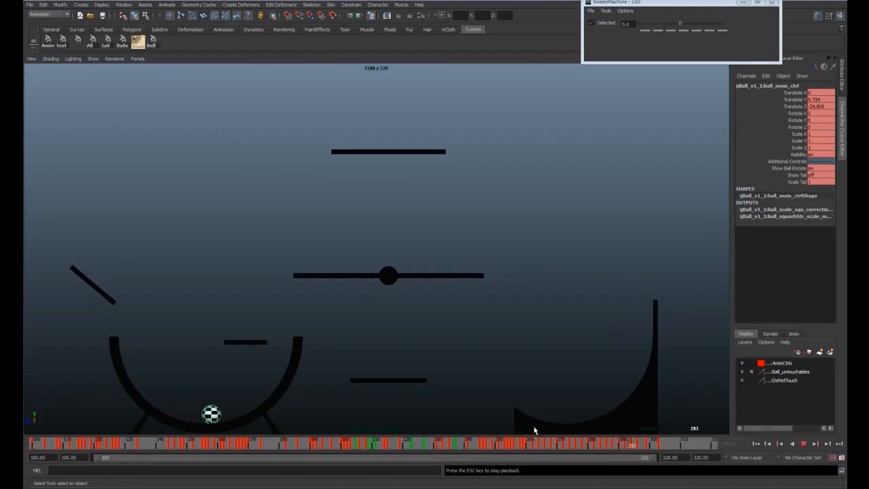
key("alt+v")
key("space")
Apply linear tangents to the Translate Y dips at frames 284 and 288
left_click(75, 308)
key("a")
left_click_drag(444, 332, 479, 382)
right_click_drag(479, 383, 489, 360, "alt+shift")
middle_click_drag(489, 360, 453, 399, "alt")
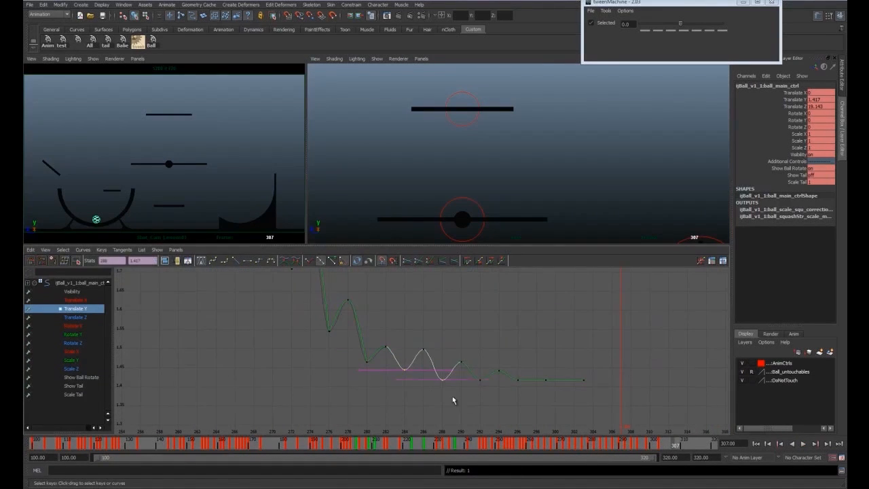
left_click(237, 261)
left_click(480, 383)
Lower the Translate Y peak keys at frames 286 and 290 slightly
left_click_drag(412, 337, 436, 361)
key("w")
middle_click_drag(424, 349, 424, 356)
left_click_drag(454, 349, 474, 373)
key("w")
middle_click_drag(462, 361, 462, 367)
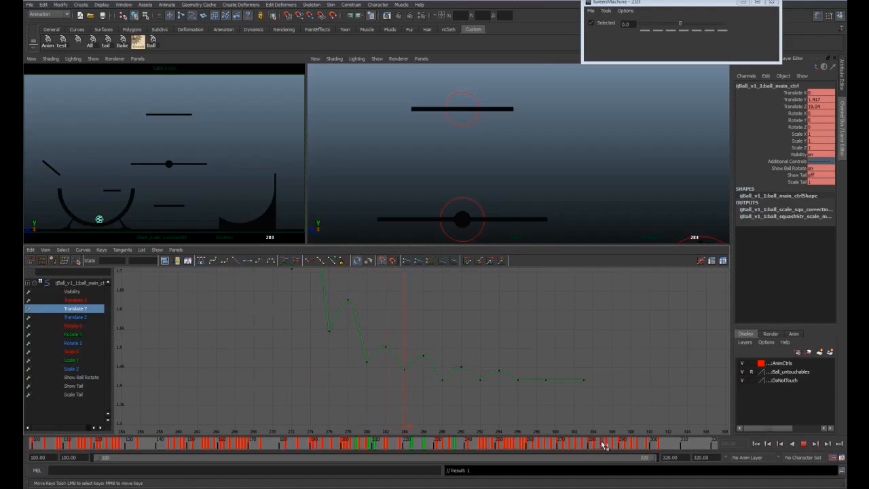
Play and scrub the bowl section in the enlarged view to review the ball settling
key("q")
key("space")
key("alt+v")
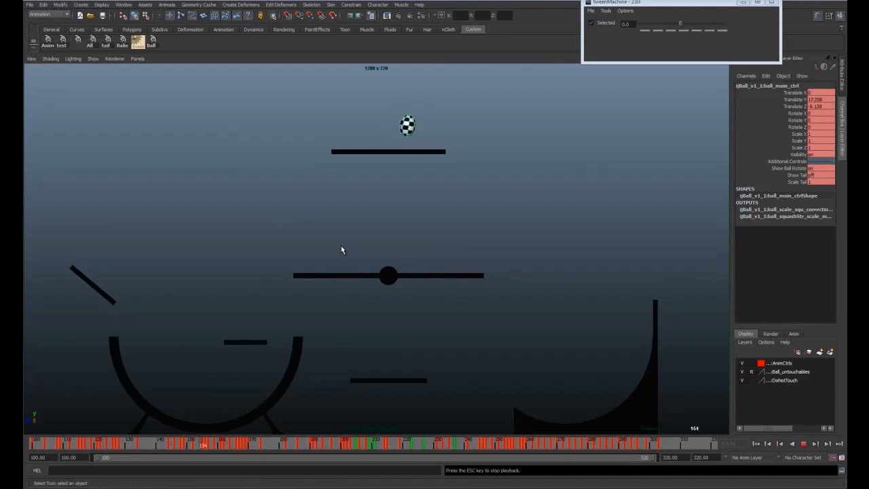
left_click_drag(679, 445, 584, 453)
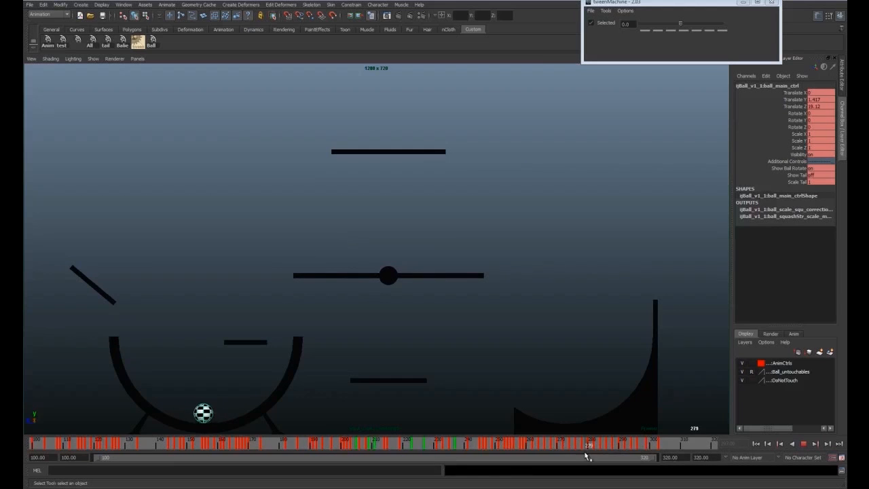
key("Escape")
key("space")
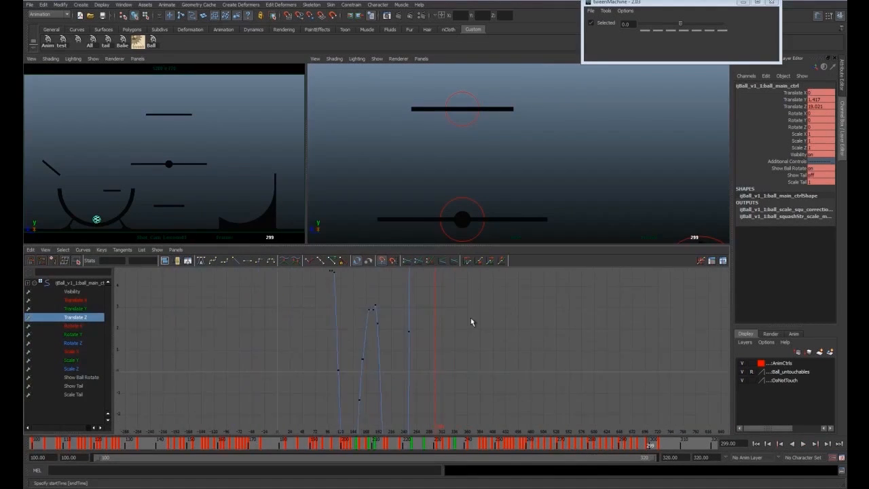
Frame the ball in the bowl closely, then lower the Translate Z key at frame 272 and raise the one at frame 284
right_click_drag(472, 336, 517, 373, "alt")
left_click_drag(500, 443, 531, 444)
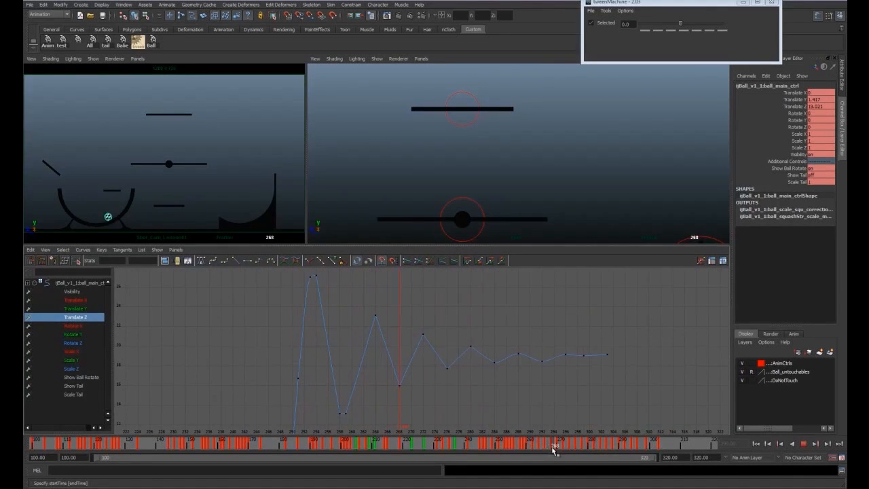
middle_click_drag(463, 232, 533, 160, "alt")
right_click_drag(523, 161, 551, 180, "alt")
key("w")
left_click(423, 335)
middle_click_drag(424, 341, 425, 343)
left_click_drag(560, 448, 603, 464)
left_click(494, 365)
right_click_drag(494, 366, 521, 396, "alt")
middle_click_drag(563, 391, 507, 387, "alt")
middle_click_drag(508, 380, 509, 375)
Lower the Translate Z key at frame 288 and apply linear tangents to the keys at frames 288 and 292
left_click_drag(604, 445, 615, 449)
left_click(555, 356)
middle_click_drag(554, 361, 553, 365)
left_click(238, 261)
left_click_drag(604, 444, 629, 448)
left_click(602, 371)
left_click(237, 261)
Nudge the Translate Z key around frame 296 and play back the result
right_click_drag(652, 380, 689, 404, "alt")
middle_click_drag(706, 404, 543, 378, "alt")
middle_click_drag(544, 378, 497, 368, "alt")
left_click_drag(616, 445, 642, 448)
left_click(563, 332)
middle_click_drag(564, 344, 564, 344)
key("alt+v")
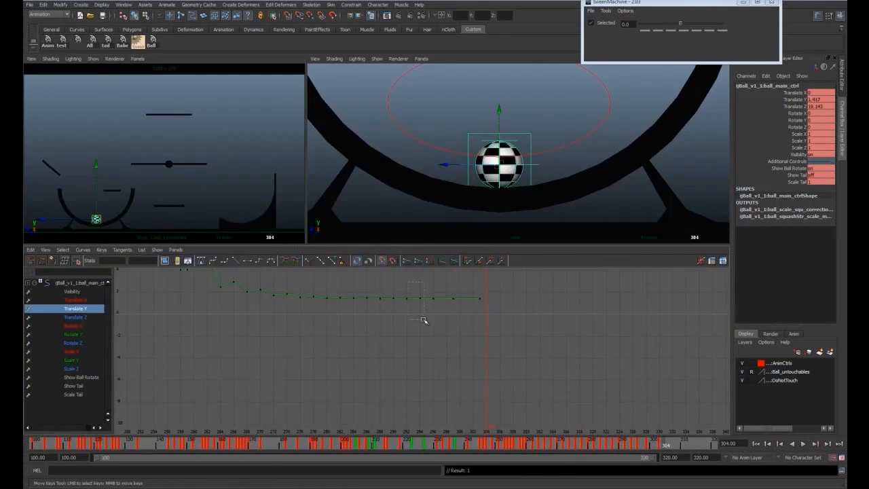
Adjust the Translate Y keys around frames 280 and 282 to fit the ball to the bowl's surface
left_click_drag(423, 320, 426, 320)
middle_click_drag(407, 339, 496, 390, "alt")
right_click_drag(475, 397, 624, 382, "alt+shift")
middle_click_drag(624, 382, 584, 371, "alt")
left_click_drag(611, 445, 592, 443)
left_click(389, 331)
middle_click_drag(395, 339, 408, 362)
left_click(423, 302)
middle_click_drag(428, 331, 448, 349)
left_click_drag(592, 445, 598, 444)
left_click(422, 335)
middle_click_drag(433, 352, 406, 322)
left_click(443, 317)
Raise the remaining Translate Y keys from about frame 284 onward and fine-tune the individual keys around frame 286
left_click_drag(596, 444, 604, 444)
left_click_drag(435, 329, 655, 410)
middle_click_drag(592, 367, 591, 336, "shift")
left_click_drag(604, 443, 609, 443)
left_click(465, 317)
middle_click_drag(469, 312, 470, 318, "shift")
left_click(485, 357)
middle_click_drag(547, 395, 547, 408, "shift")
left_click_drag(612, 445, 628, 445)
Lower the last Translate Z keys after frame 292 together, then lower one of them further
left_click(87, 317)
key("a")
right_click_drag(491, 374, 496, 403, "alt")
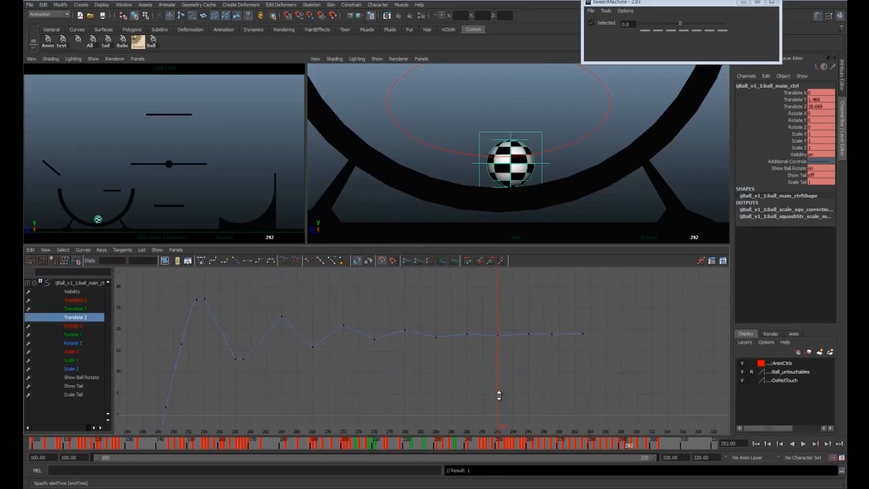
left_click_drag(510, 313, 600, 370)
key("w")
middle_click_drag(574, 345, 573, 353, "shift")
key("ctrl+z")
middle_click_drag(571, 353, 571, 358, "shift")
right_click_drag(524, 345, 543, 353, "alt")
left_click(526, 340)
middle_click_drag(527, 345, 527, 359, "shift")
Raise the Translate Y key at frame 299 to about 1.478, key the ball at frame 303 and lower that frame's Translate Y key
left_click_drag(630, 446, 650, 447)
left_click(85, 309)
key("a")
right_click_drag(486, 333, 495, 415, "alt")
left_click(514, 355)
middle_click_drag(513, 367, 513, 356, "shift")
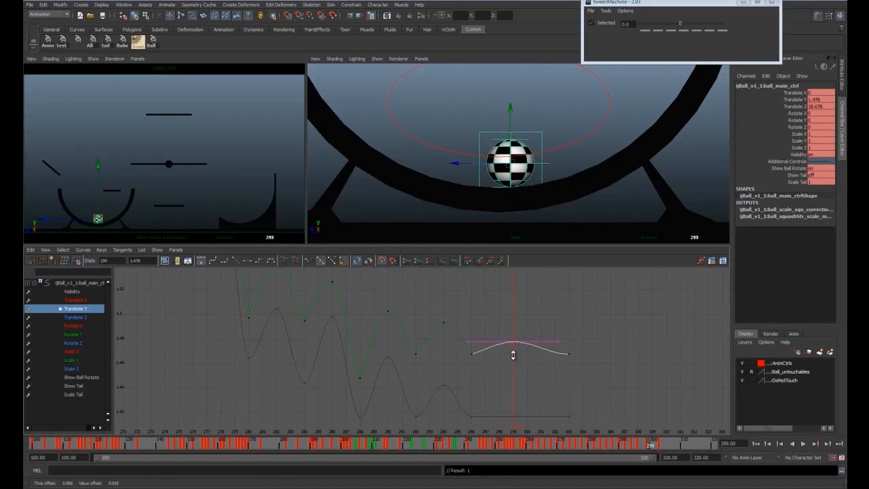
left_click_drag(650, 449, 662, 451)
key("s")
left_click(569, 353)
middle_click_drag(569, 355, 569, 374, "shift")
Play back the animation in the enlarged view and scrub through the ball's rocking up to about frame 277
left_click(75, 317)
key("a")
key("alt+v")
key("space")
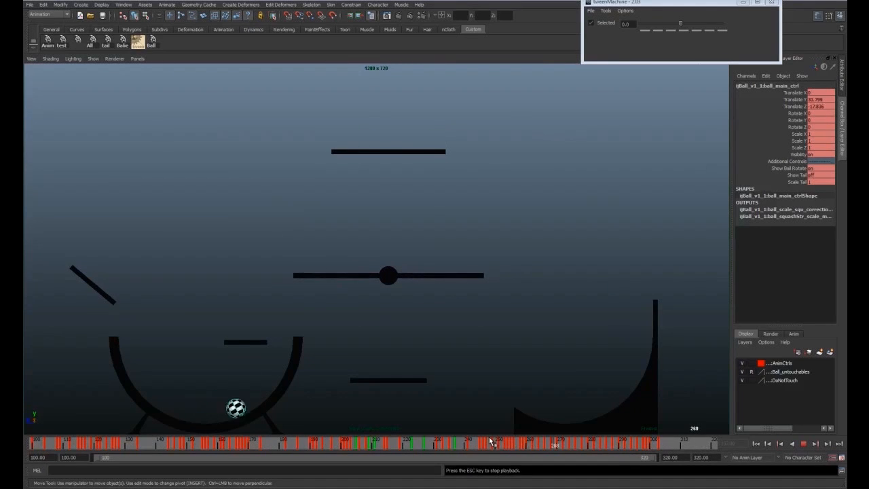
left_click(533, 450)
left_click_drag(533, 450, 581, 452)
Lower the ball's Translate Z key at frame 280 to about 17.1
key("space")
left_click(315, 333)
middle_click_drag(315, 338, 320, 385)
left_click_drag(576, 448, 591, 447)
Fine-tune the Translate Y keys around frames 276 to 278 so the ball rests on the bowl
left_click(75, 309)
right_click_drag(423, 371, 401, 349, "alt")
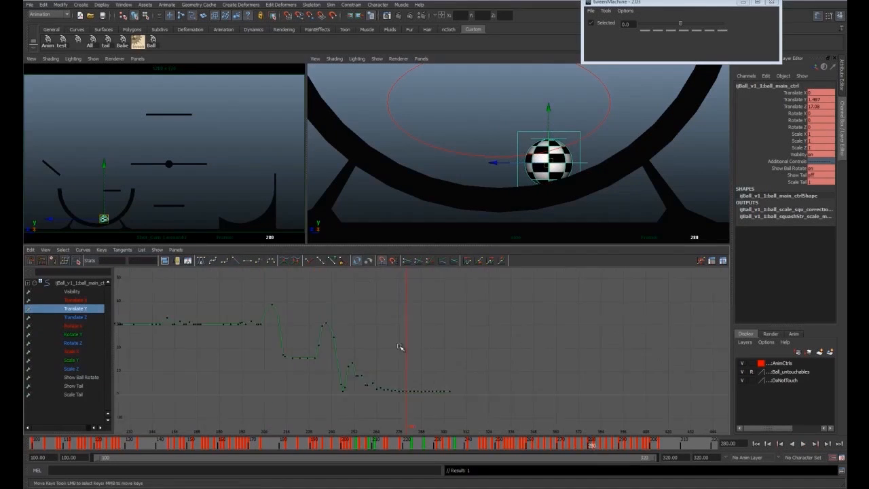
middle_click_drag(401, 349, 422, 309, "alt")
right_click_drag(422, 340, 462, 340, "alt")
left_click(466, 339)
middle_click_drag(466, 354, 465, 351)
right_click_drag(466, 351, 488, 337, "alt")
middle_click_drag(487, 337, 487, 344)
left_click_drag(572, 444, 585, 446)
left_click(460, 322)
middle_click_drag(473, 347, 473, 343)
Raise the Translate Y key around frame 280 and reposition the neighbouring key to follow the bowl's curve
left_click_drag(585, 447, 591, 449)
mouse_move(473, 325)
middle_mouse_down()
mouse_move(474, 349)
mouse_move(479, 330)
middle_mouse_up()
key("ctrl+z")
left_click(521, 318)
left_click(462, 331)
left_click_drag(585, 447, 592, 448)
left_click(522, 332)
middle_click_drag(542, 329, 543, 316)
left_click(597, 444)
left_click_drag(562, 355, 592, 381)
middle_click_drag(588, 363, 551, 324)
left_click(551, 329)
Try to level the Translate Z key at frame 284 at about 17.08 and adjust the tangent handle leading into it
left_click(75, 317)
right_click_drag(390, 369, 491, 330, "alt")
middle_click_drag(491, 330, 484, 384, "alt")
left_click(591, 444)
left_click_drag(535, 342, 549, 375)
middle_click_drag(548, 377, 549, 384)
left_click(468, 367)
right_click_drag(526, 370, 508, 301, "alt")
middle_click_drag(509, 301, 510, 278, "alt")
left_click(480, 368)
mouse_move(478, 369)
left_mouse_down()
mouse_move(455, 348)
mouse_move(476, 353)
left_mouse_up()
middle_click_drag(475, 365, 476, 376)
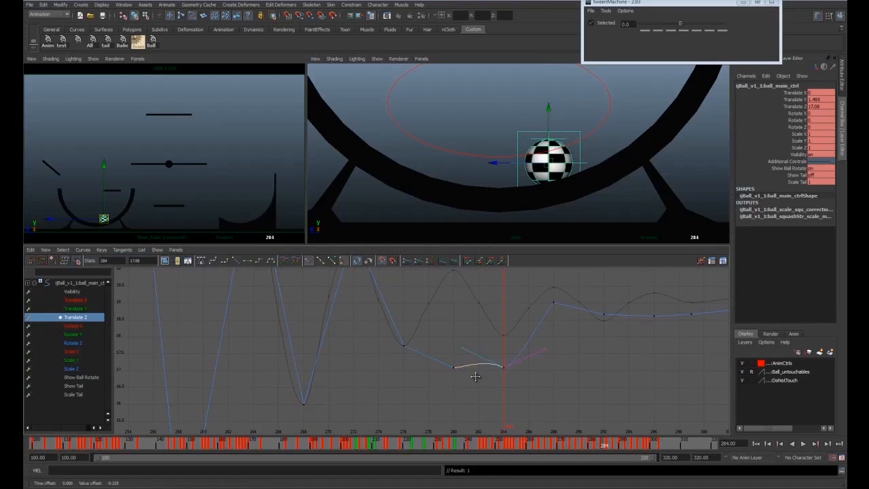
Delete the Translate Z key at frame 284 and try adjusting the curve's handle between frames 280 and 288
left_click_drag(594, 447, 602, 447)
left_click_drag(498, 356, 507, 383)
middle_click_drag(506, 384, 506, 363)
key("Delete")
left_click_drag(499, 333, 492, 357)
middle_click_drag(499, 364, 499, 348)
left_click(592, 443)
left_click_drag(592, 447, 590, 446)
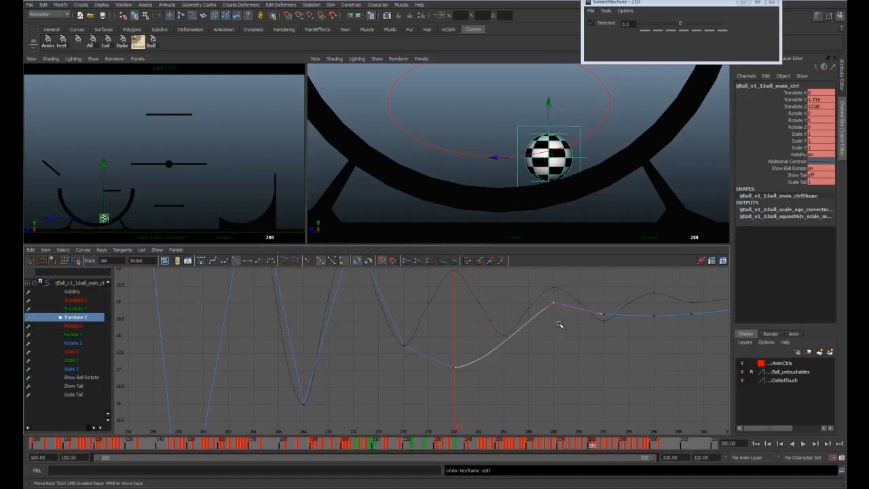
Lower the Translate Z key at frame 288 to about 18.51 and apply auto tangents to it
left_click_drag(550, 301, 560, 310)
left_click_drag(600, 449, 615, 451)
middle_click_drag(558, 313, 558, 326, "shift")
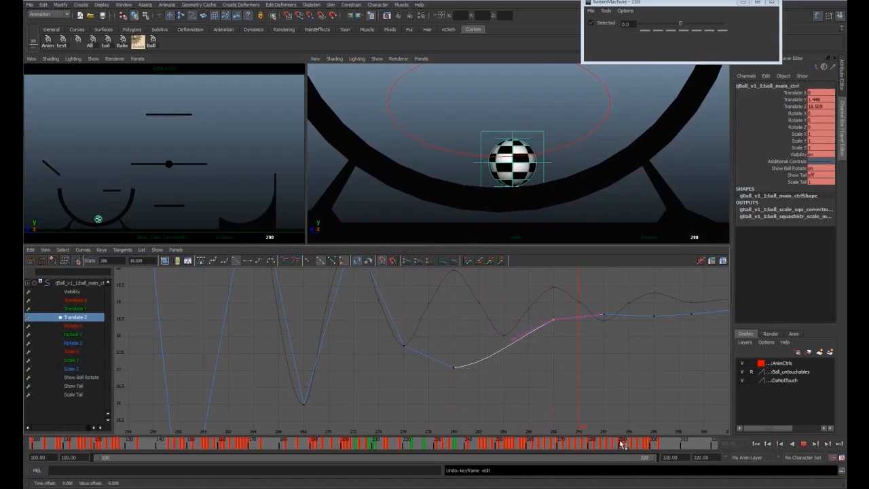
left_click(201, 261)
Apply auto tangents to the Translate Z key at frame 292 and play back the ball's rocking motion
left_click_drag(609, 306, 598, 320)
left_click(201, 261)
left_click(490, 443)
key("alt+v")
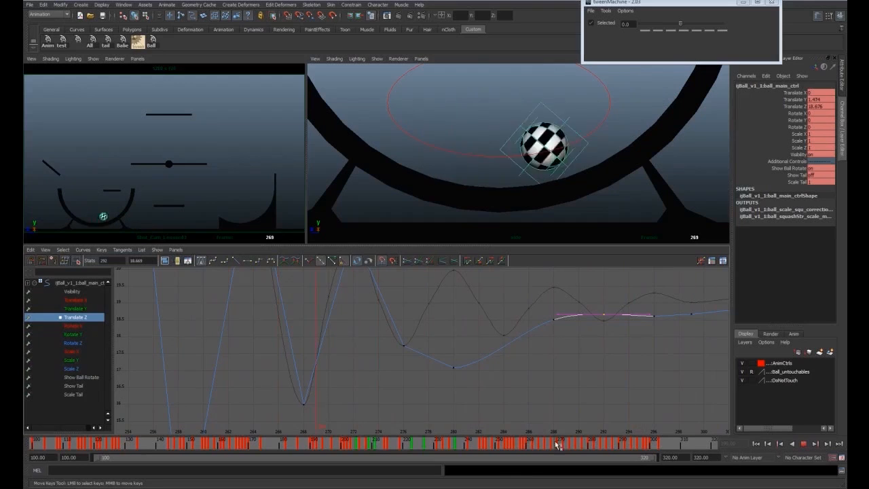
key("alt+v")
Set the Translate Y key at frame 282 to about 1.76 and the key at frame 284 to about 1.68
left_click(76, 308)
right_click_drag(450, 293, 473, 358, "alt+shift")
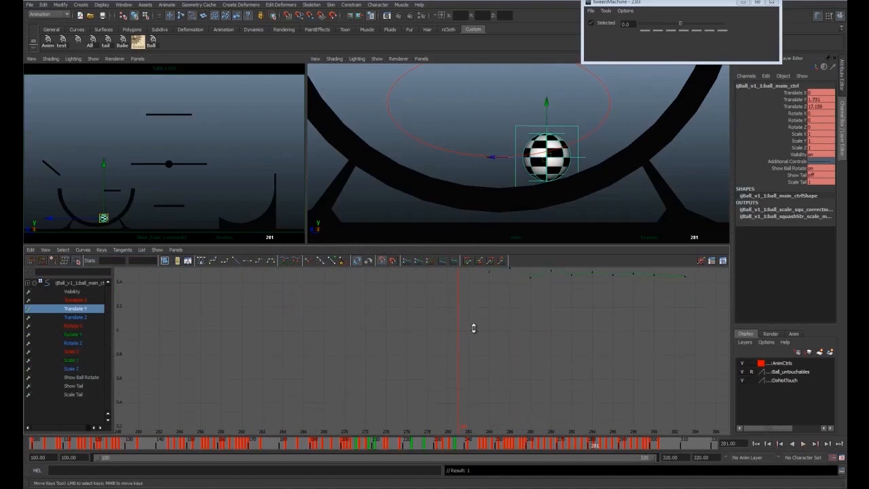
left_click_drag(588, 450, 598, 448)
left_click_drag(461, 349, 472, 368)
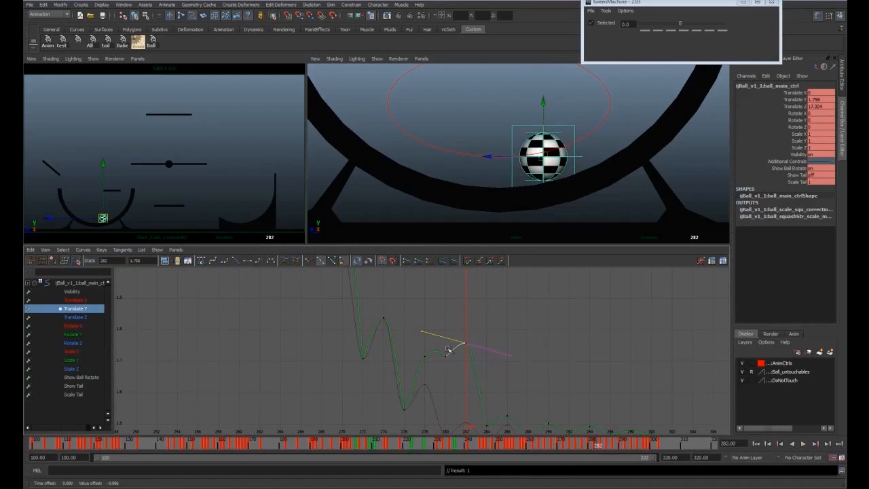
left_click_drag(596, 449, 604, 448)
middle_click_drag(492, 428, 486, 410, "alt")
left_click_drag(474, 401, 486, 415)
middle_click_drag(485, 417, 484, 404, "shift")
right_click_drag(482, 358, 504, 395, "shift")
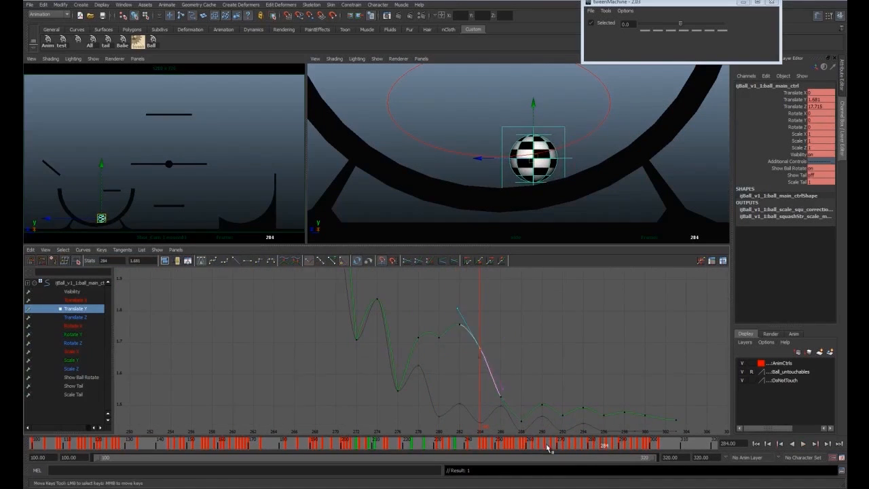
Lower the Translate Y key at frame 286 to about 1.5 and adjust the frame 288 key to about 1.54 with linear tangents
left_click_drag(493, 388, 508, 406)
middle_click_drag(509, 406, 508, 414, "shift")
middle_click_drag(508, 382, 509, 351, "alt")
right_click_drag(509, 351, 530, 386, "shift")
right_click_drag(516, 366, 550, 367, "alt")
left_click_drag(610, 444, 615, 443)
left_click_drag(548, 396, 562, 412)
middle_click_drag(556, 412, 556, 405, "shift")
left_click(202, 261)
left_click(237, 261)
Lower the Translate Y key at frame 290 to about 1.46, make its tangents linear, and play back the ball's settling
left_click(610, 446)
left_click(620, 444)
left_click(585, 382)
middle_click_drag(585, 382, 587, 405, "shift")
left_click(235, 261)
key("Escape")
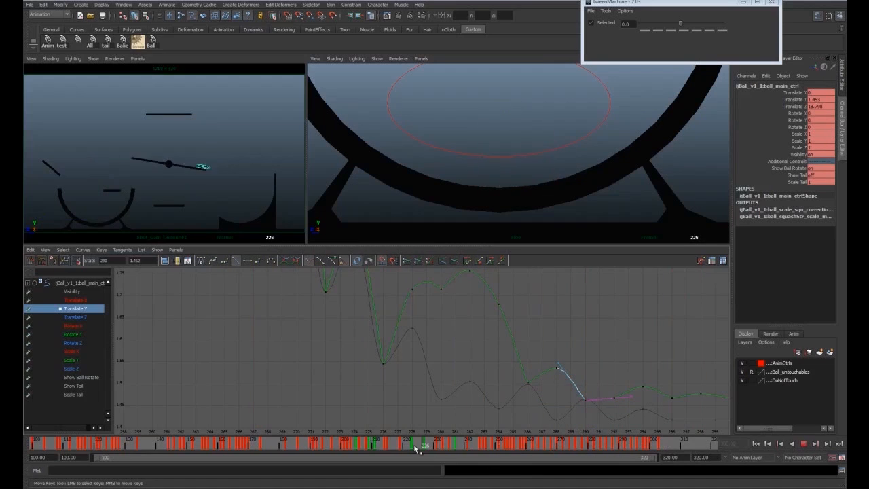
key("Escape")
key("alt+v")
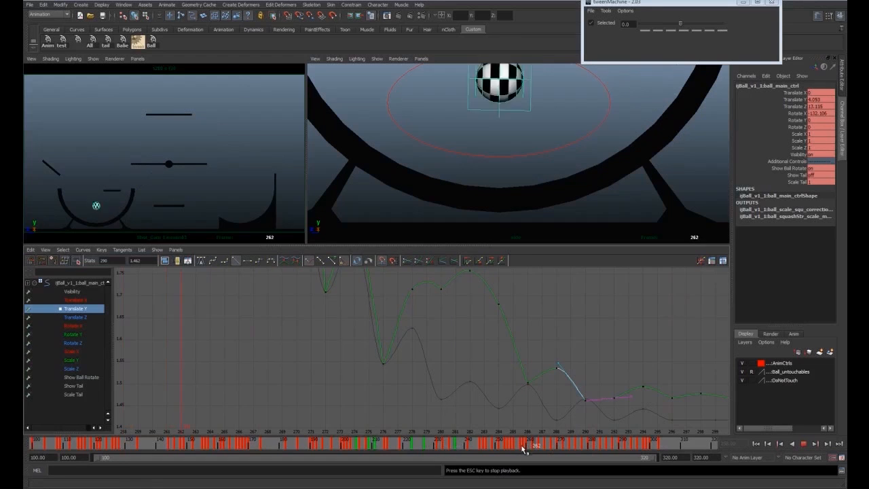
key("Escape")
key("alt+v")
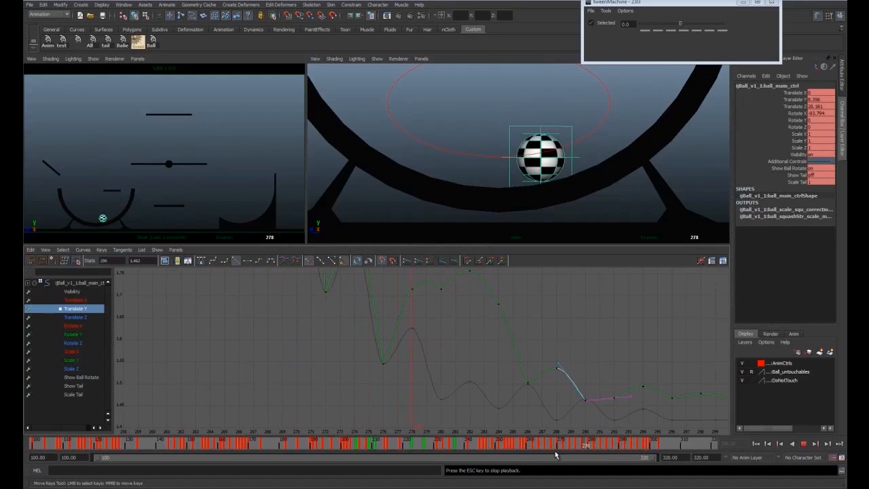
key("Escape")
Raise the Translate Z key at frame 280 to about 18.23
mouse_move(595, 446)
left_mouse_down()
mouse_move(562, 451)
mouse_move(592, 450)
left_mouse_up()
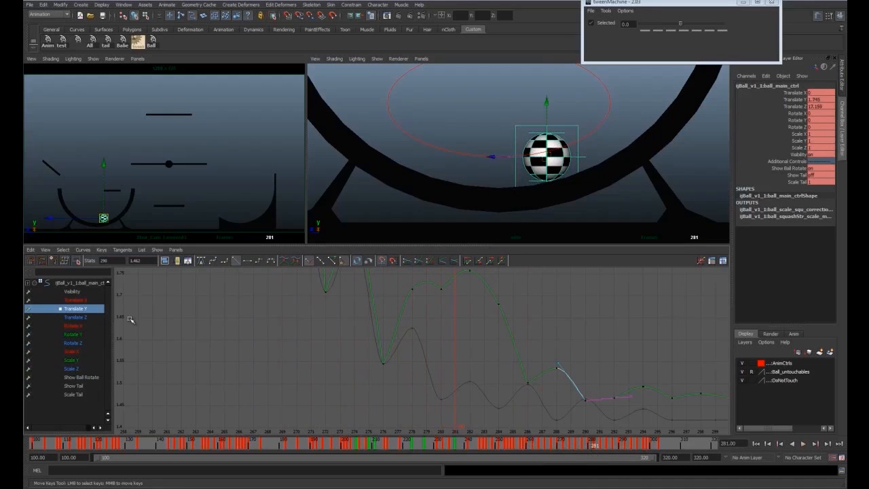
left_click(94, 318)
right_click_drag(495, 374, 486, 338, "alt")
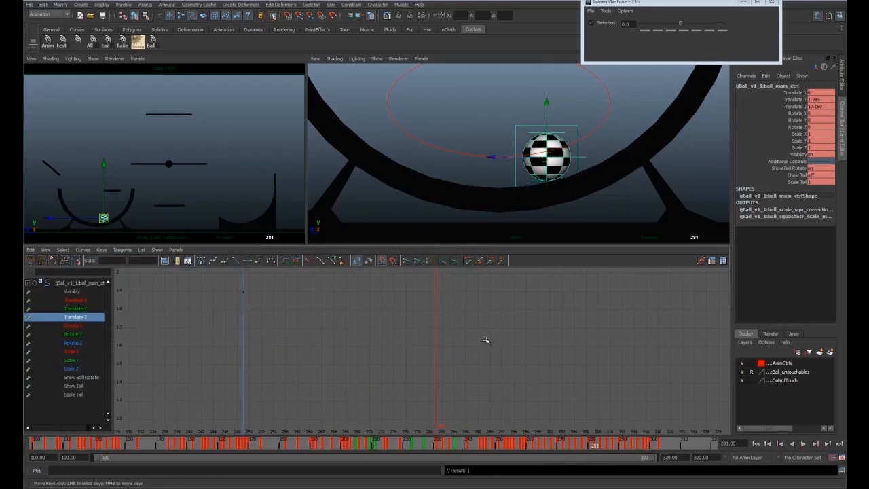
right_click_drag(480, 324, 513, 423, "alt")
mouse_move(582, 442)
left_mouse_down()
mouse_move(560, 442)
mouse_move(580, 437)
left_mouse_up()
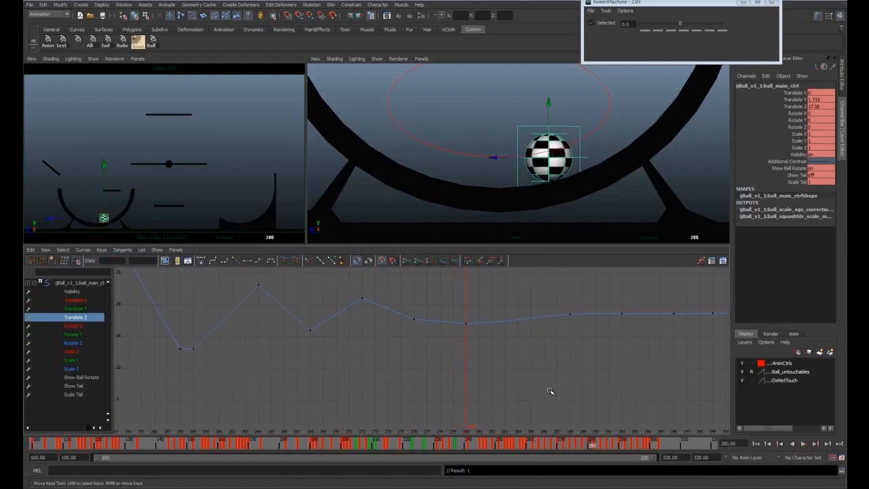
left_click_drag(478, 341, 469, 342)
middle_click_drag(470, 341, 469, 326)
mouse_move(591, 443)
left_mouse_down()
mouse_move(574, 443)
mouse_move(590, 443)
left_mouse_up()
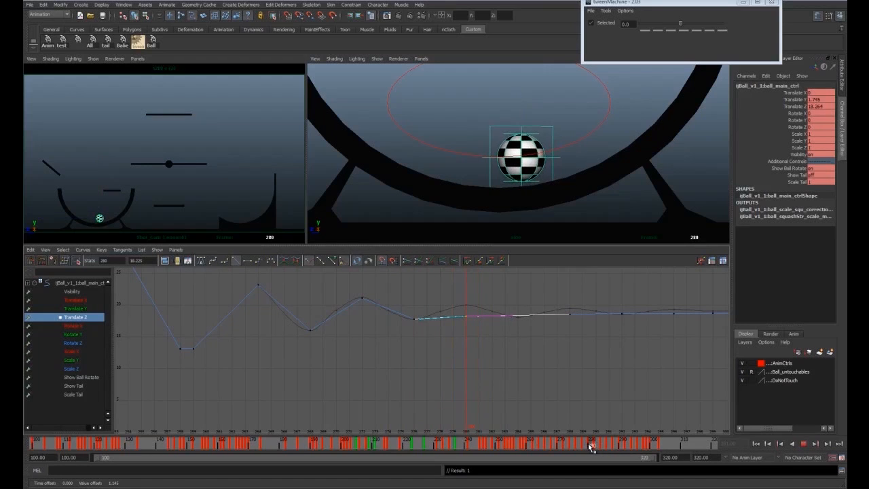
Lower the Translate Y key at frame 280 to about 1.51 and bring the keys at frames 282 and 284 down towards the bowl
left_click(100, 309)
middle_click_drag(536, 396, 532, 385, "alt")
right_click_drag(531, 385, 529, 322, "alt+shift")
middle_click_drag(512, 377, 528, 314, "alt")
right_click_drag(526, 356, 525, 318, "alt+shift")
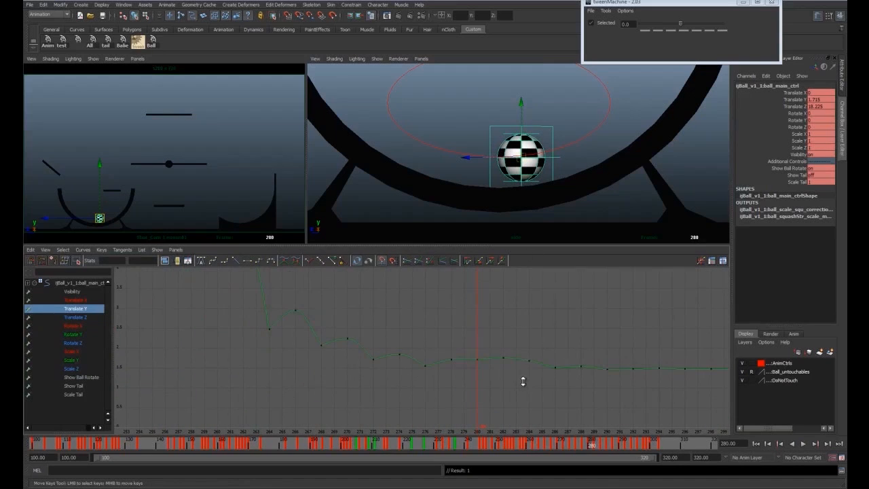
middle_click_drag(518, 333, 522, 281, "alt")
middle_click_drag(483, 358, 482, 406)
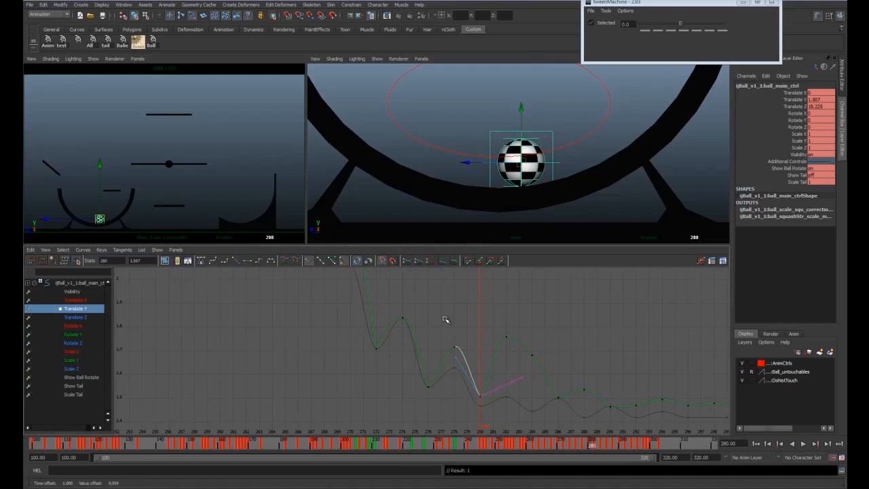
left_click(480, 394)
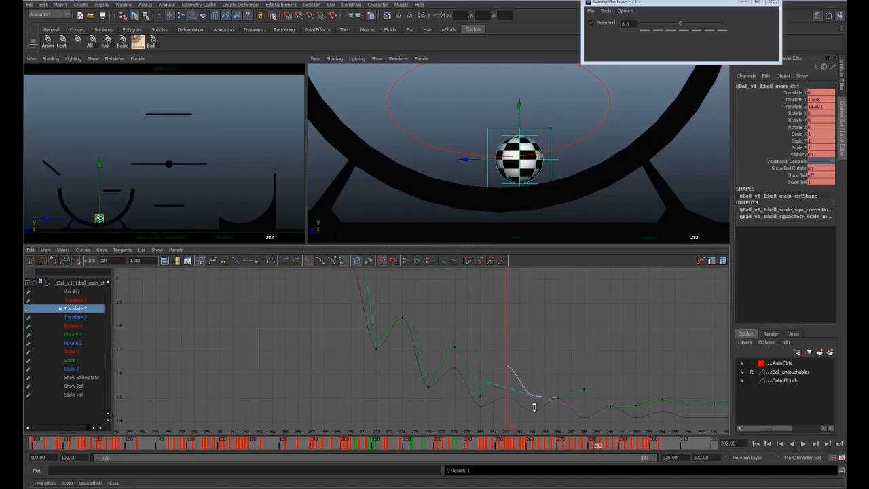
Shift the Translate Z key at frame 280 to frame 282 and raise it to about 18.8
key("Down")
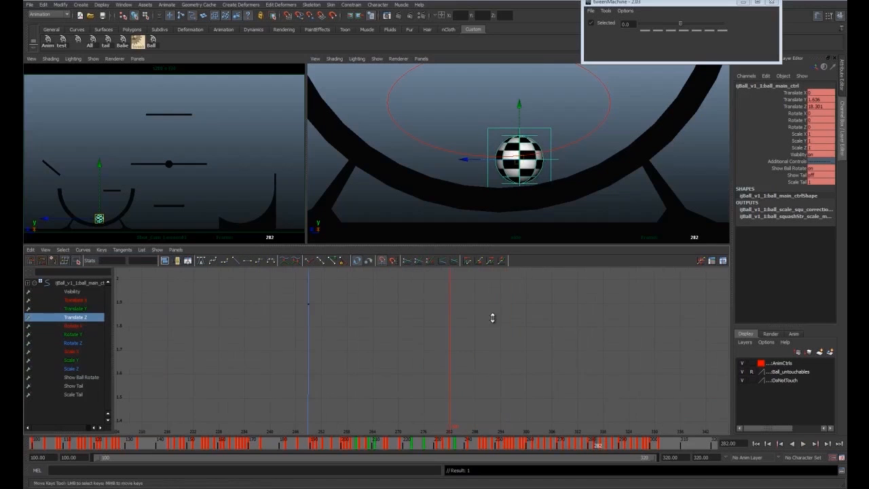
left_click(582, 445)
middle_click_drag(484, 317, 489, 330)
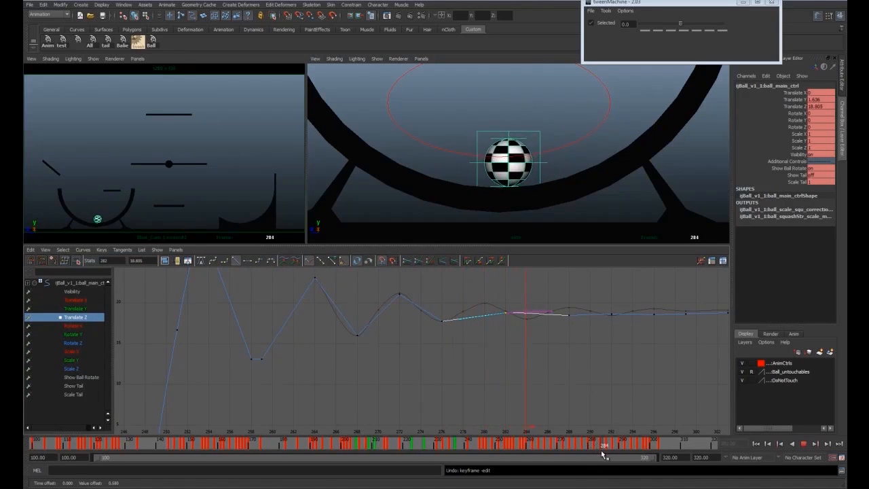
Move the Translate Z key at frame 282 to frame 284 at about 19.02 and remove the key at frame 288
right_click_drag(527, 320, 456, 340, "alt")
left_click(567, 447)
left_click_drag(605, 449, 617, 449)
middle_click_drag(447, 344, 503, 344, "shift")
right_click_drag(536, 349, 516, 356, "alt")
left_click(513, 448)
key("alt+v")
key("ctrl+z")
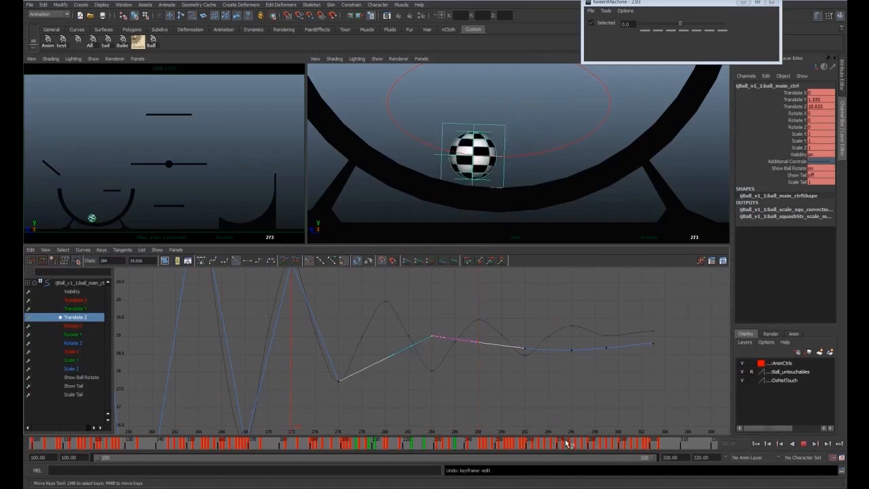
Raise the Translate Z key at frame 292 to about 19.5, delete the key at frame 284, and play back the result
left_click(575, 448)
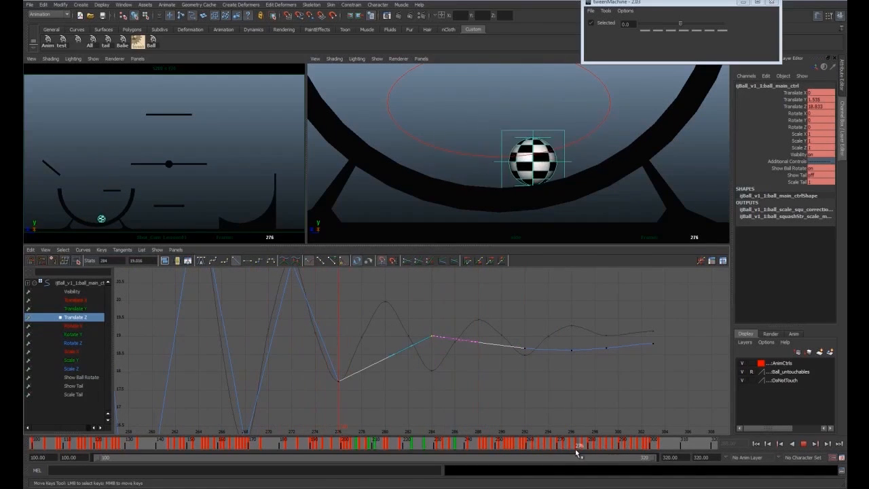
middle_click_drag(455, 346, 438, 342)
left_click(624, 444)
left_click(526, 349)
middle_click_drag(529, 353, 529, 323)
left_click(432, 337)
key("Delete")
left_click(569, 444)
key("alt+v")
key("alt+v")
Delete the Translate Z keys between frame 292 and the final key, and play back the smoother settle
left_click(572, 350)
key("Delete")
left_click(530, 445)
key("alt+v")
key("alt+v")
Raise the last Translate Z key to about 19.14 and play back the ball's final roll
left_click(653, 344)
middle_click_drag(654, 362, 653, 351)
left_click(574, 445)
key("alt+v")
middle_click(251, 197)
key("alt+v")
Review the ending in the enlarged camera view and retime the final keys of all the ball's controls to frame 305
left_click(663, 446)
key("space")
key("q")
left_click(531, 444)
key("alt+v")
key("alt+v")
key("ctrl+shift+a")
left_click(666, 446)
key("s")
key("alt+v")
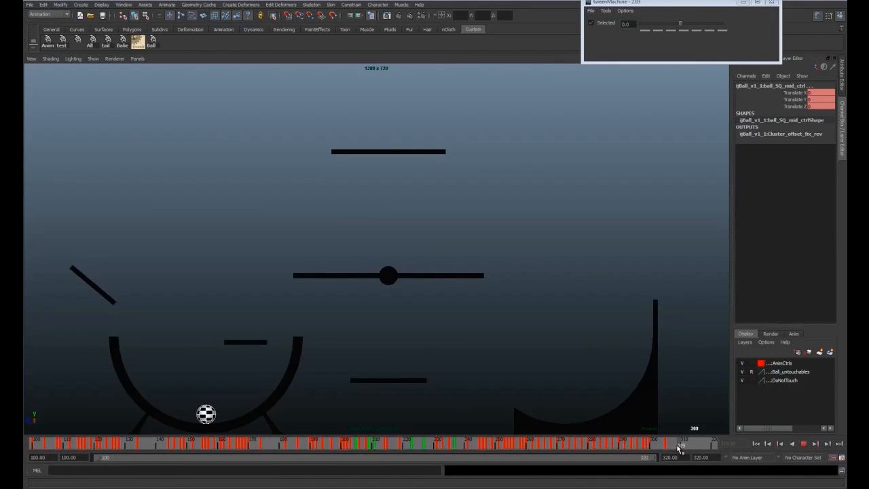
key("space")
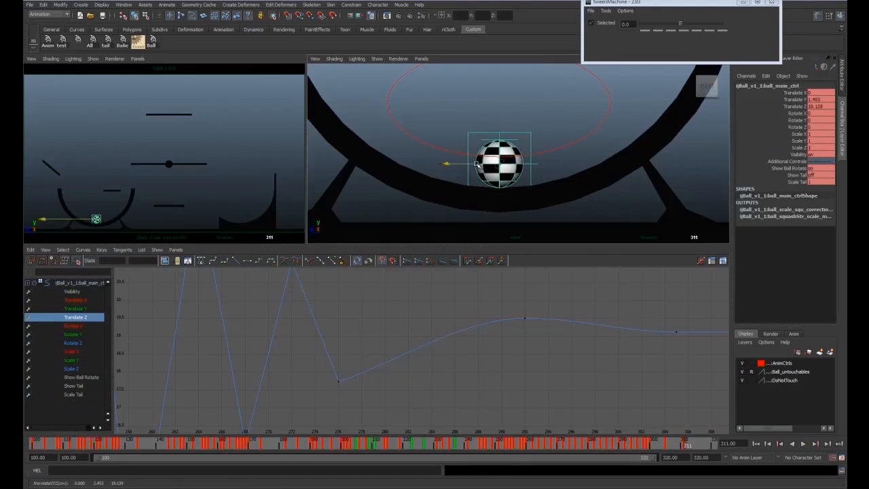
Nudge the ball along Z at frame 311 to its resting position and play back the ending in the enlarged camera view
key("alt+v")
key("space")
left_click(537, 446)
key("alt+v")
key("alt+v")
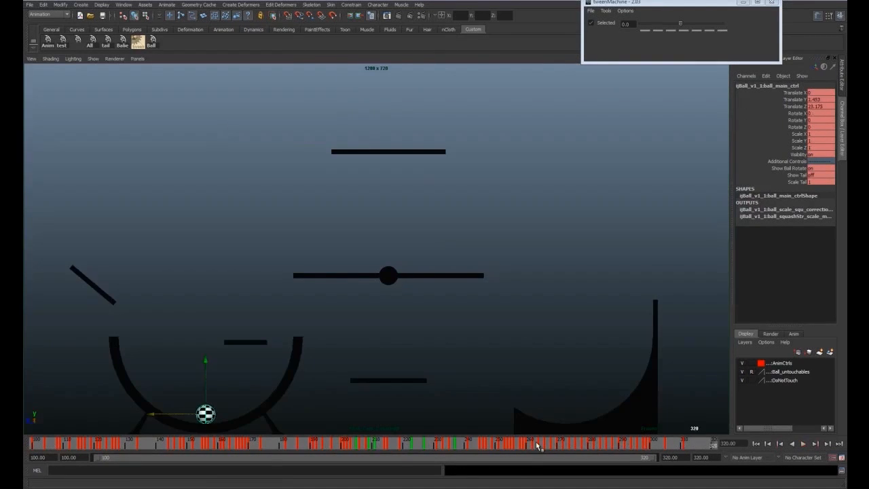
key("space")
left_click(687, 448)
key("ctrl+shift+a")
key("space")
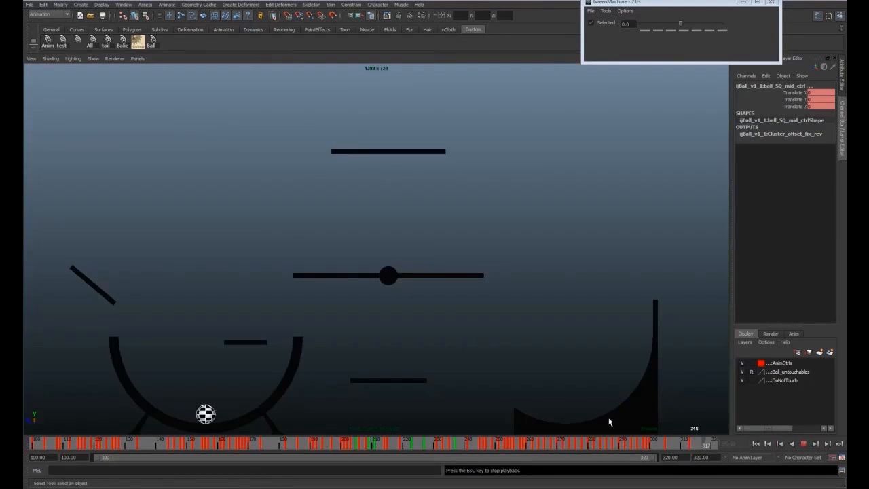
Lower the ball's Translate Y key at frame 282 to about 1.59 and adjust the tangent leaving the frame 280 key
key("space")
key("q")
left_click(461, 167)
left_click(91, 309)
key("f")
middle_click_drag(638, 400, 489, 304, "alt")
right_click_drag(489, 305, 524, 349, "alt")
left_click_drag(625, 443, 602, 448)
right_click_drag(438, 298, 475, 293, "alt")
left_click_drag(475, 309, 487, 330)
key("w")
middle_click_drag(482, 321, 481, 336)
left_click_drag(457, 372, 471, 356)
middle_click_drag(475, 322, 484, 327)
Lower the Translate Y key at frame 284 to about 1.45 with linear tangents and the frame 286 key to about 1.48
left_click_drag(571, 445, 604, 445)
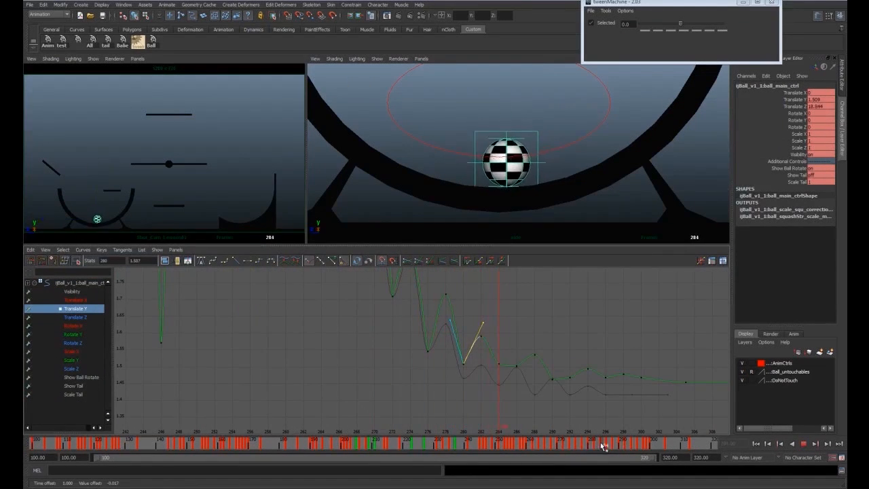
left_click_drag(493, 356, 505, 374)
middle_click_drag(505, 374, 504, 393, "shift")
left_click(237, 261)
left_click_drag(604, 446, 611, 445)
left_click_drag(511, 359, 522, 380)
middle_click_drag(522, 379, 522, 386, "shift")
Lower the Translate Y key at frame 288 to about 1.46 and break its tangents
left_click_drag(611, 446, 617, 445)
left_click_drag(528, 347, 542, 366)
middle_click_drag(542, 366, 542, 392, "shift")
left_click(309, 262)
left_click(593, 413)
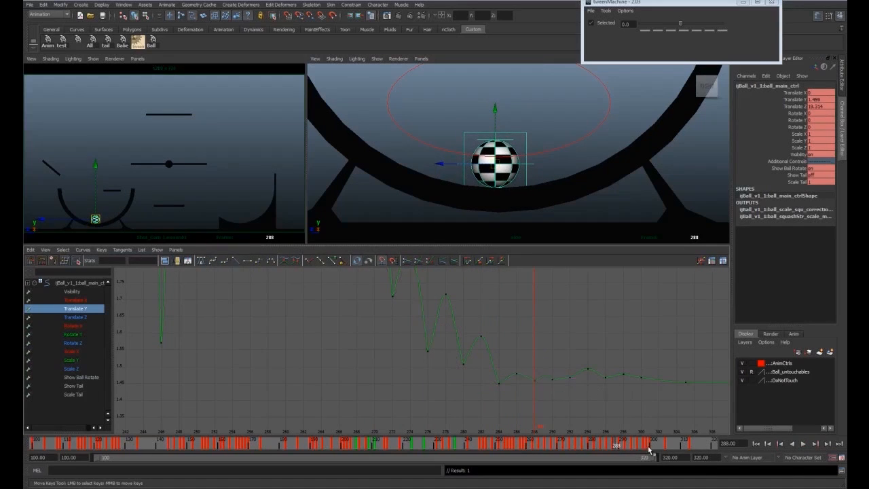
Lower the Translate Y key at frame 290 to about 1.454 so the ball sits on the bowl
left_click_drag(617, 445, 622, 445)
left_click(555, 379)
left_click(564, 388)
middle_click_drag(569, 364, 478, 348, "alt")
scroll(478, 348, "up", 2)
left_click(493, 379)
middle_click_drag(494, 383, 494, 389, "shift")
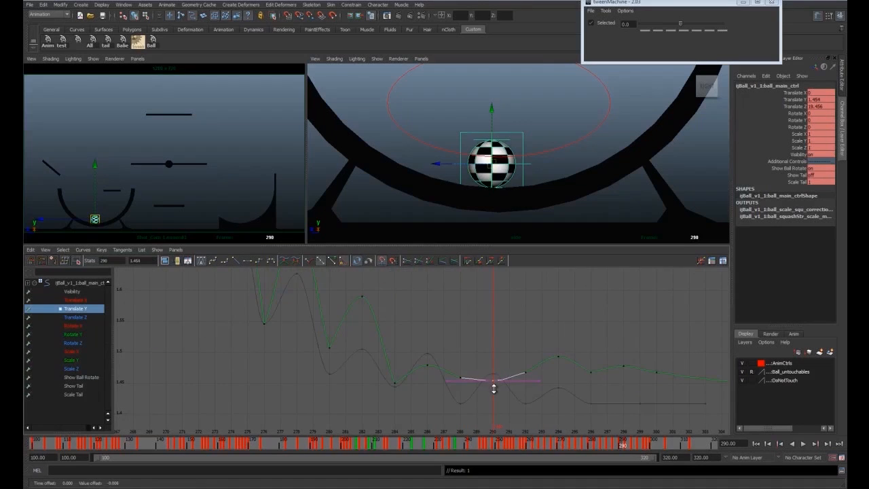
Raise the ball's Translate Y key at frame 290 slightly and lower the frame 294 key to about 1.47
left_click_drag(616, 444, 620, 445)
middle_click_drag(514, 390, 514, 385, "shift")
left_click_drag(623, 445, 634, 444)
left_click_drag(545, 344, 577, 372)
middle_click_drag(563, 361, 561, 375, "shift")
Lower the Translate Y key at frame 296 to about 1.45 with adjusted tangents and nudge the frame 294 key slightly lower
left_click_drag(631, 446, 640, 447)
left_click(593, 373)
middle_click_drag(594, 381, 596, 390, "shift")
left_click(216, 261)
left_click_drag(632, 445, 634, 446)
left_click(558, 370)
middle_click_drag(559, 375, 560, 377, "shift")
left_click_drag(633, 444, 641, 444)
left_click(591, 378)
middle_click_drag(592, 384, 592, 382, "shift")
Lower the Translate Y key at frame 298 to about 1.455 so the ball rests on the bowl
left_click_drag(640, 446, 647, 445)
left_click(623, 367)
middle_click_drag(626, 374, 626, 383, "shift")
left_click_drag(642, 446, 646, 446)
middle_click_drag(621, 388, 621, 391, "shift")
Check the ball's contact from frame 300 onward and lower the Translate Y key near frame 312 slightly
left_click_drag(646, 446, 653, 446)
middle_click_drag(662, 376, 628, 382, "alt")
left_click(624, 364)
left_click(594, 359)
left_click_drag(654, 446, 668, 446)
left_click(592, 368)
left_click(563, 371)
middle_click_drag(709, 379, 563, 376, "alt")
left_click_drag(668, 447, 692, 447)
left_click(694, 369)
middle_click_drag(700, 374, 700, 377, "shift")
left_click(448, 317)
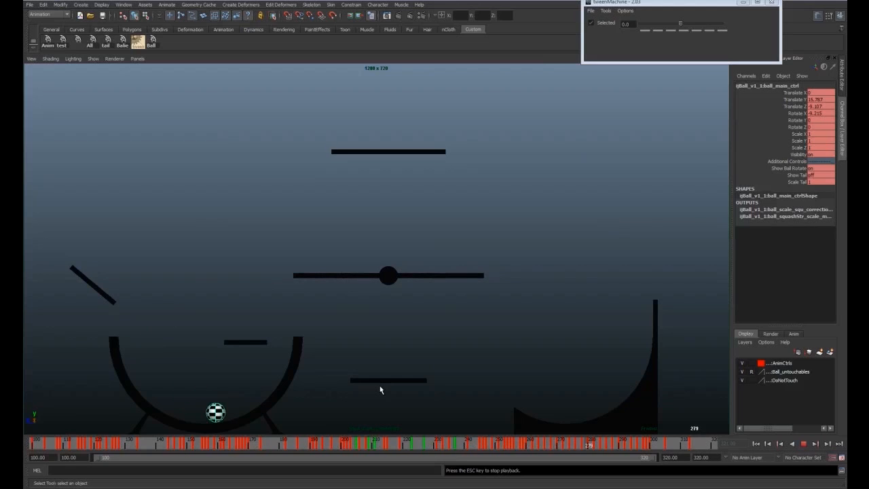
Play back and scrub the ball's roll in the bowl from about frame 264 to the end of its settling
left_click(511, 446)
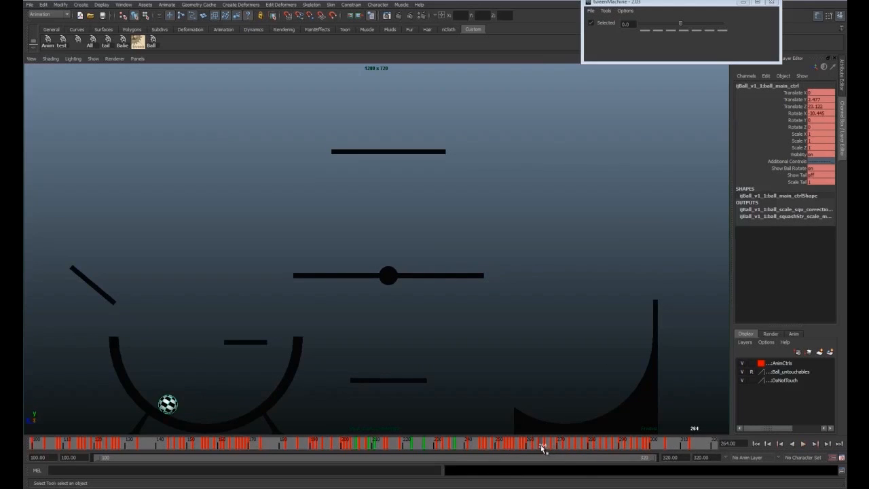
left_click(545, 448)
left_click_drag(545, 448, 693, 446, "shift")
key("alt+v")
left_click_drag(557, 450, 706, 449, "shift")
left_click_drag(636, 451, 542, 450)
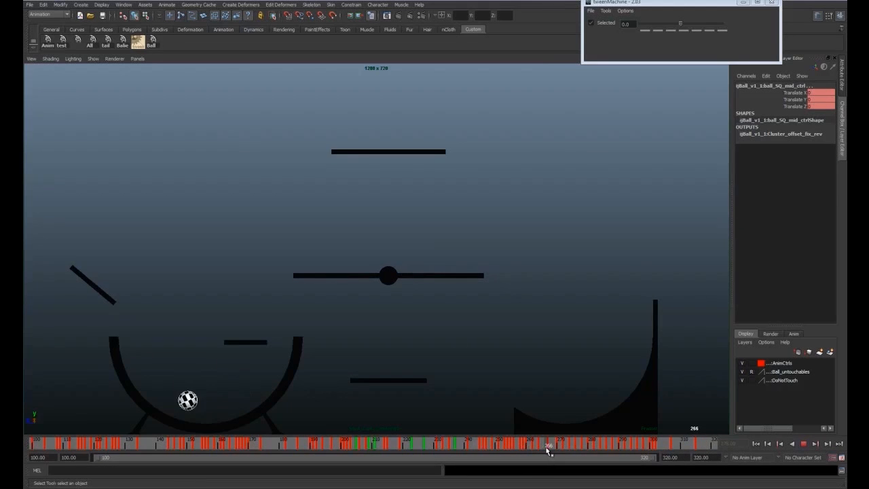
left_click_drag(508, 447, 551, 448)
left_click_drag(693, 448, 533, 449, "shift")
key("ctrl+z")
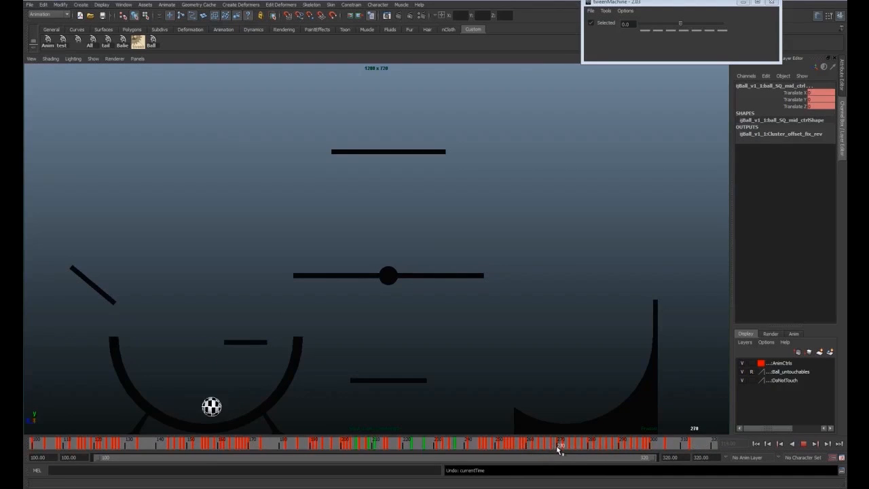
key("alt+v")
Raise the ball's Translate Y key at frame 274 to about 1.96
key("space")
right_click_drag(423, 304, 477, 313, "alt+shift")
left_click_drag(396, 338, 412, 352)
key("w")
middle_click_drag(405, 344, 405, 338)
Play back and scrub the ball's motion around frames 270 to 280 to examine the bounce height
key("space")
key("alt+v")
key("alt+v")
key("space")
left_click_drag(569, 445, 588, 449)
key("q")
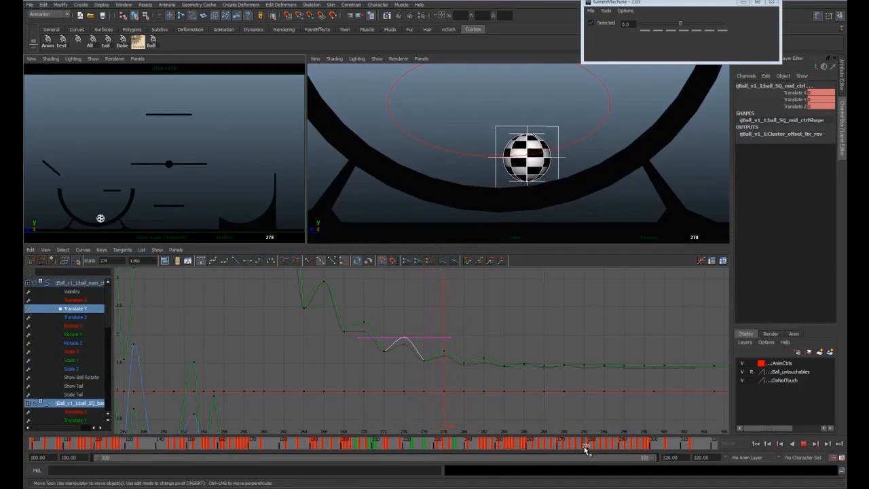
key("alt+v")
key("space")
left_click_drag(577, 451, 581, 450)
key("space")
Add a Translate Z key at frame 280, raise it to about 19.68 and give it linear tangents
left_click(75, 317)
right_click_drag(489, 355, 501, 378, "alt")
middle_click_drag(501, 378, 474, 410, "alt")
left_click_drag(588, 447, 591, 448)
key("s")
left_click_drag(448, 362, 436, 353)
key("w")
middle_click_drag(441, 358, 441, 349)
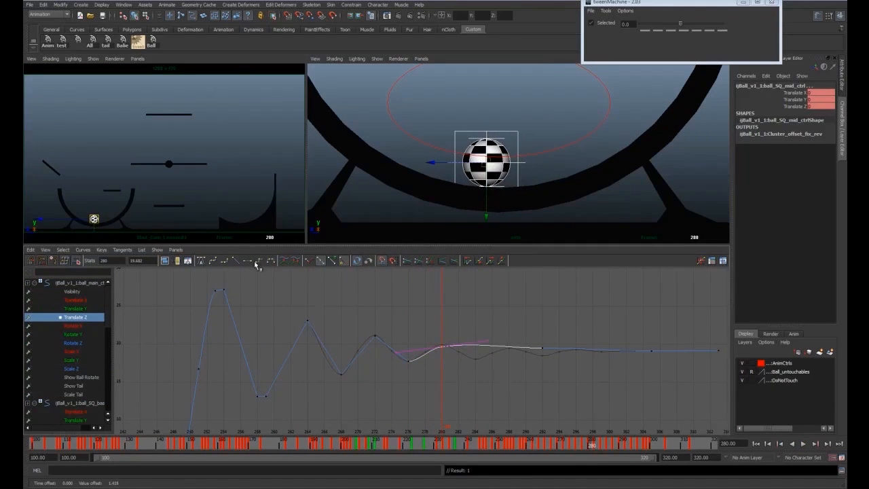
left_click(237, 260)
Insert a Translate Z key at frame 284, lower it to about 18.9, make it linear and play back the result
left_click_drag(574, 441, 604, 442)
key("i")
middle_click_drag(472, 350, 478, 360)
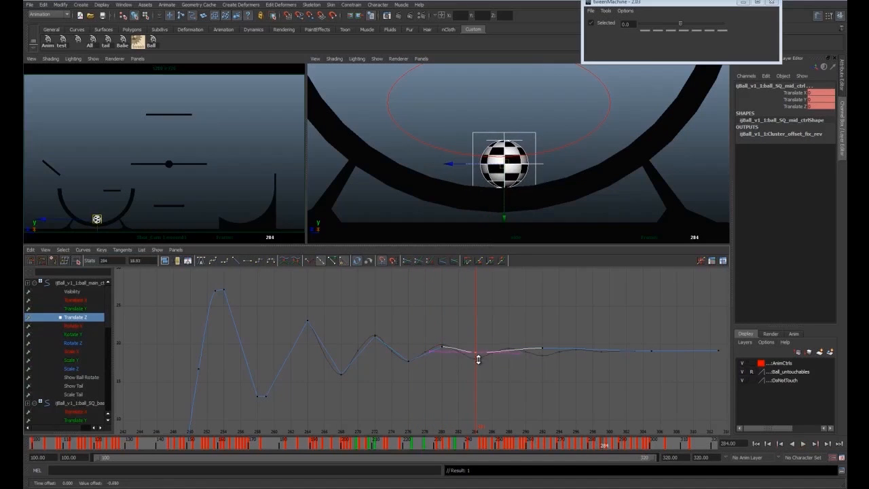
left_click(237, 260)
left_click(556, 445)
key("alt+v")
key("alt+v")
Raise the ball's Translate Y keys at frame 286 to about 1.52 and at frame 290 to about 1.50
left_click(75, 308)
middle_click_drag(403, 337, 375, 217, "alt")
left_click(583, 445)
key("alt+v")
left_click_drag(582, 446, 610, 446)
left_click(492, 345)
middle_click_drag(494, 350, 494, 337)
left_click_drag(597, 444, 622, 447)
left_click(522, 348)
middle_click_drag(523, 361, 524, 352)
right_click_drag(524, 351, 570, 366, "alt")
left_click(634, 445)
left_click(622, 364)
middle_click_drag(621, 372, 621, 364)
middle_click_drag(621, 364, 512, 373, "alt")
key("ctrl+z")
Insert Translate Y keys at frames 293 and 295, raise the frame 293 key to about 1.478 and play back the small bounce
mouse_move(634, 448)
left_mouse_down()
mouse_move(550, 441)
mouse_move(630, 446)
left_mouse_up()
key("alt+v")
key("i")
left_click(466, 355)
middle_click(467, 355)
middle_click_drag(465, 363, 466, 356)
left_click_drag(630, 446, 637, 446)
key("i")
key("q")
key("space")
key("alt+v")
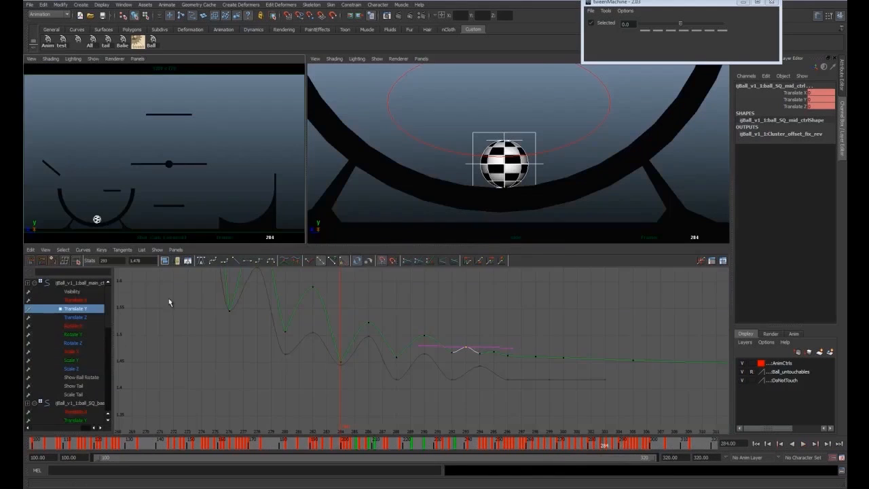
Lower the Translate Y key at frame 288 slightly and check the ball around frame 284
left_click(375, 338)
left_click_drag(604, 445, 604, 444)
left_click(388, 344)
middle_click_drag(395, 351, 397, 358)
left_click(458, 367)
left_click_drag(598, 446, 603, 446)
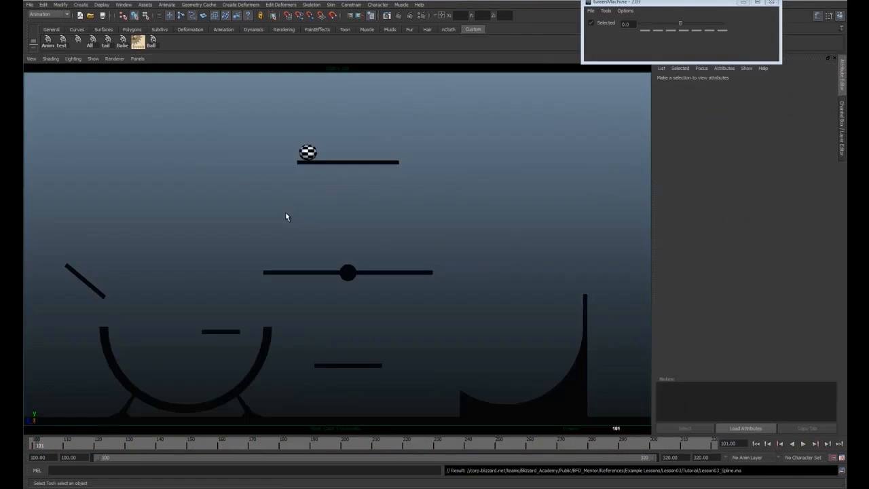
Play back the reopened spline scene and select the ball's rotate control
key("alt+v")
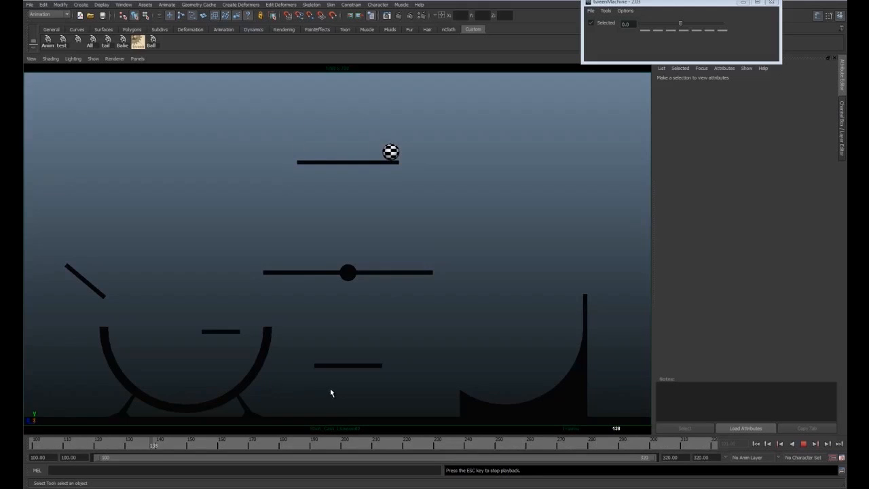
key("Escape")
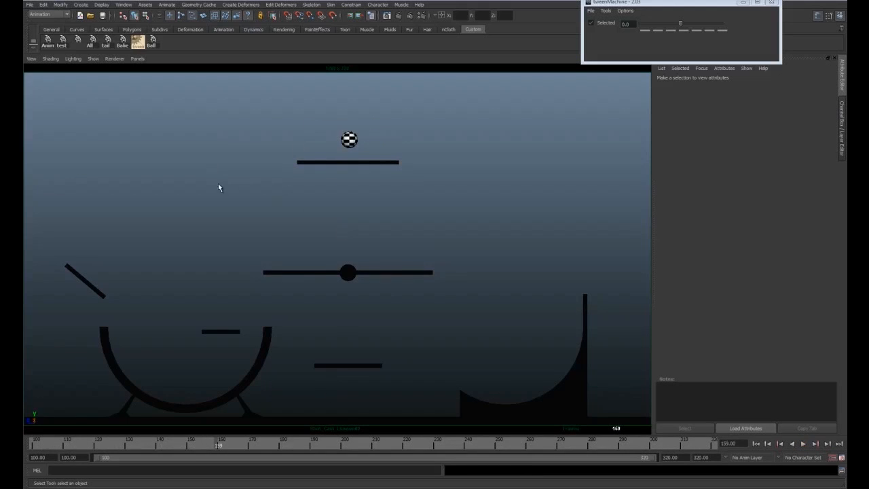
key("space")
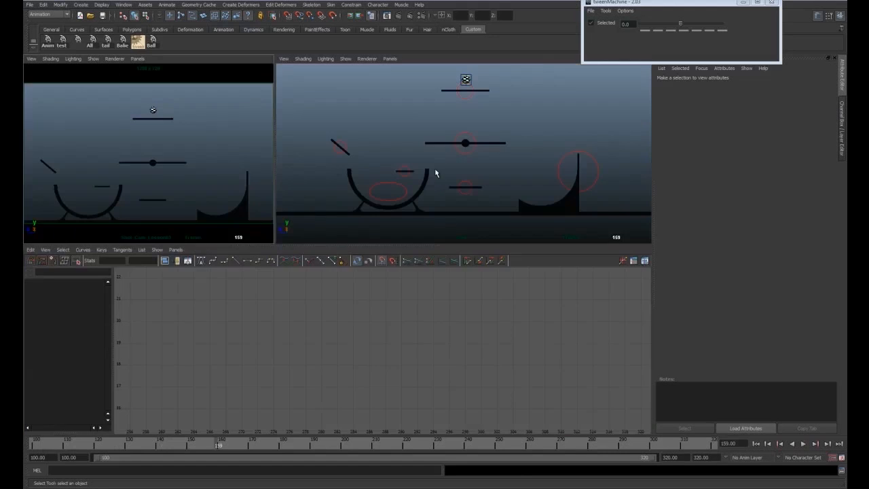
left_click(468, 79)
key("space")
left_click(42, 440)
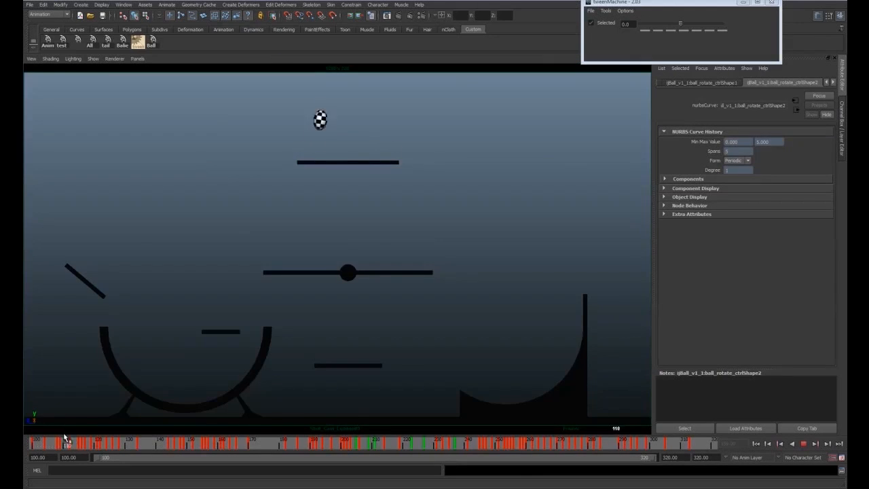
key("Escape")
key("space")
Show the channel values and examine the rotate control's Translate, Rotate X and Rotate Z curves
key("ctrl+a")
key("e")
left_click(81, 344)
left_click(83, 310)
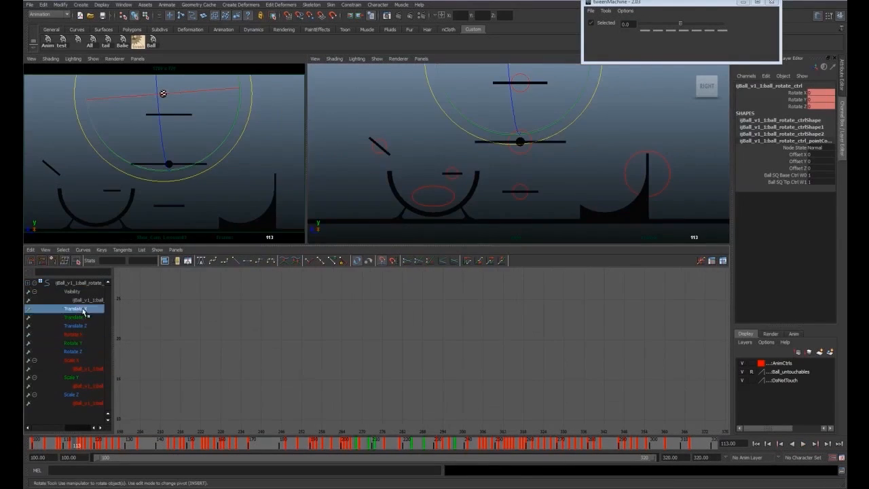
left_click_drag(83, 310, 84, 335)
left_click(85, 351, "ctrl")
scroll(250, 326, "down", 10)
scroll(250, 326, "up", 4)
middle_click_drag(263, 367, 284, 329, "alt")
key("w")
left_click_drag(292, 380, 234, 304)
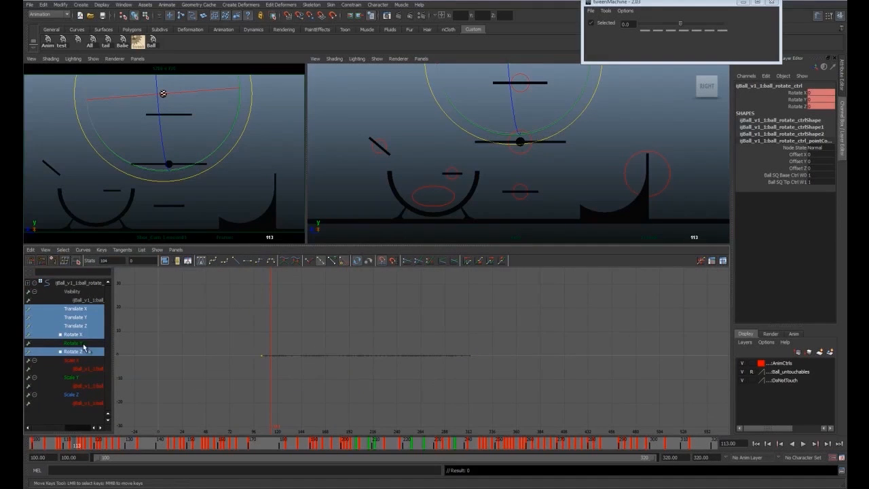
Delete the keys on the rotate control's Visibility curve
left_click(74, 291)
left_click_drag(259, 345, 478, 384)
key("Delete")
Isolate the rotate control's Rotate Y curve, raise a key during the upper-platform bounces and apply linear tangents to the neighbouring keys
left_click(87, 301)
left_click(85, 326)
left_click(83, 344)
scroll(259, 343, "up", 5)
middle_click_drag(532, 131, 494, 218, "alt")
key("alt+v")
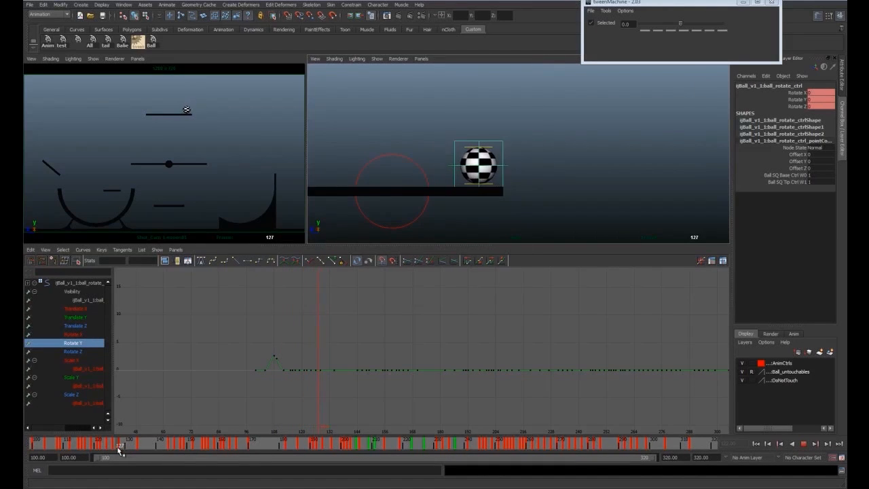
left_click_drag(117, 447, 120, 448)
scroll(275, 350, "up", 6)
scroll(523, 162, "up", 3)
middle_click_drag(543, 177, 388, 174, "alt")
left_click_drag(120, 446, 141, 445)
left_click(309, 338)
middle_click_drag(309, 339, 316, 153)
left_click_drag(272, 355, 253, 326)
left_click(236, 260)
Raise the Rotate Y keys around frame 148 and play back the ball's bounces on the upper platform
scroll(273, 344, "down", 4)
middle_click_drag(273, 344, 270, 390, "alt")
left_click_drag(102, 446, 165, 455)
left_click_drag(168, 451, 183, 448)
left_click_drag(425, 378, 401, 409)
middle_click_drag(403, 414, 404, 326, "shift")
right_click_drag(365, 329, 382, 335, "alt")
middle_click_drag(382, 335, 375, 349, "alt")
key("q")
key("space")
key("alt+v")
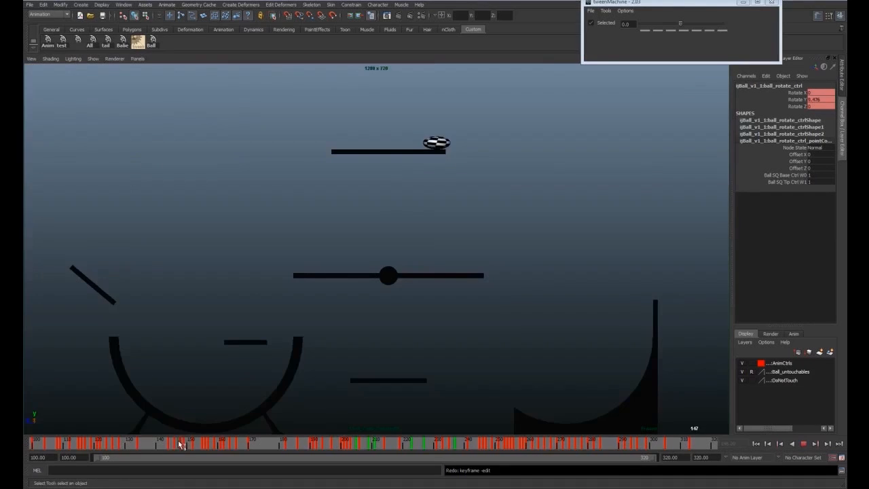
left_click_drag(181, 445, 95, 442)
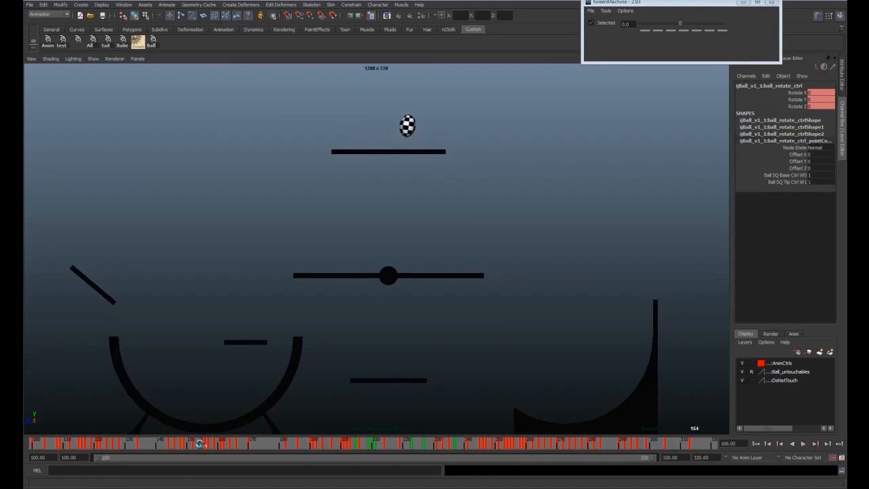
Offset the rotate control's Rotate Y keys around frame 144 to tilt the ball to about 5.5 degrees near the upper platform's edge
key("Escape")
key("space")
left_click(432, 177)
left_click(75, 317)
right_click_drag(353, 330, 400, 334, "alt")
mouse_move(163, 445)
left_mouse_down()
mouse_move(136, 444)
mouse_move(172, 446)
left_mouse_up()
key("w")
left_click_drag(381, 330, 440, 352)
middle_click_drag(430, 349, 431, 345, "shift")
right_click_drag(380, 339, 392, 335, "alt+shift")
middle_click_drag(392, 336, 396, 379, "alt")
left_click(414, 365)
left_click(426, 159)
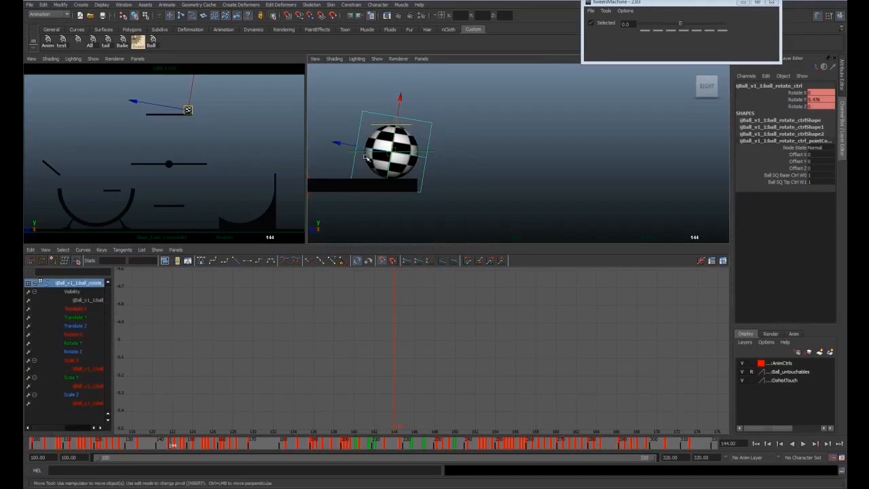
Fit the Rotate Y keys at frames 144 to 148 to a shared value of about 8.3
middle_click_drag(428, 163, 473, 161, "alt")
right_click_drag(472, 161, 505, 163, "alt")
left_click_drag(175, 445, 139, 444)
middle_click_drag(468, 195, 390, 194, "alt")
key("4")
right_click_drag(434, 387, 499, 351, "alt")
left_click(73, 343)
middle_click_drag(499, 352, 227, 339, "alt")
left_click_drag(145, 445, 172, 445)
left_click_drag(286, 285, 345, 311)
middle_click_drag(343, 303, 345, 331, "shift")
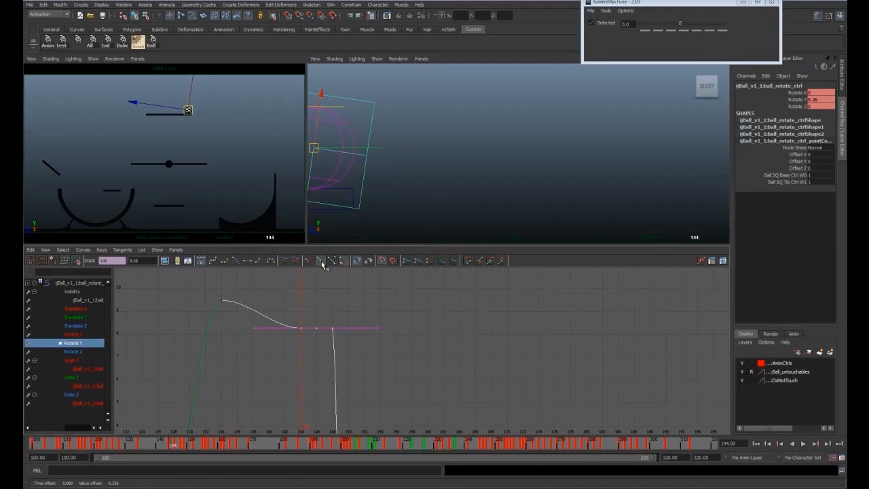
Play back the animation to check the ball's tilt during its bounces on the upper platform
key("space")
left_click(126, 446)
key("alt+v")
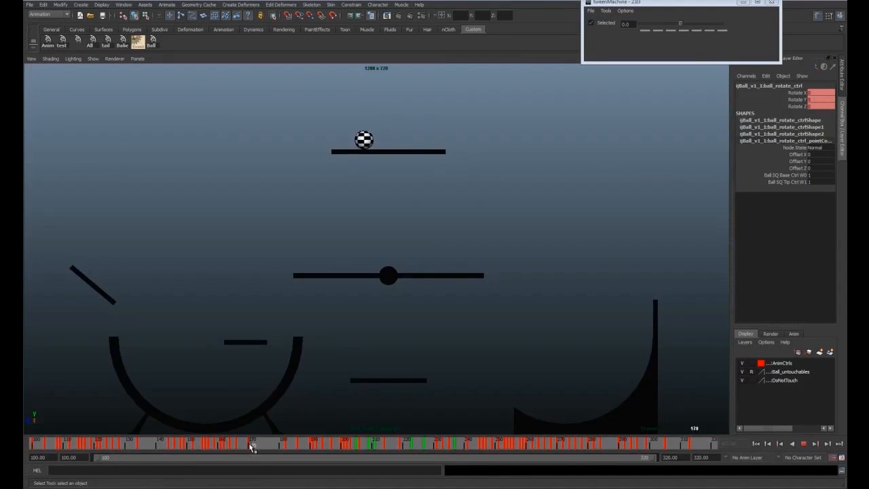
key("space")
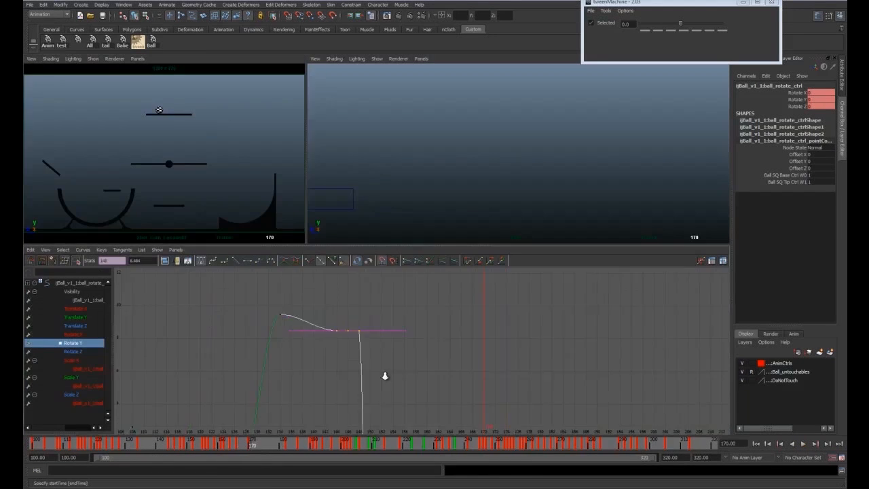
key("alt+v")
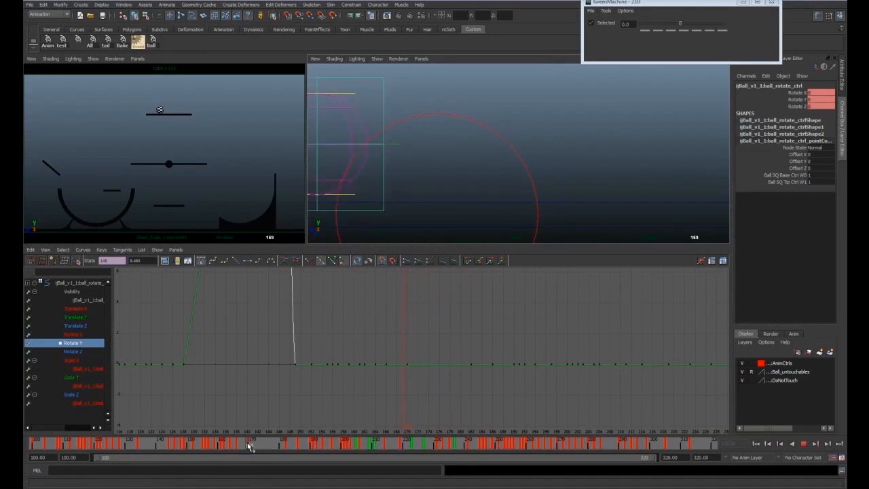
key("alt+v")
Isolate the rotate control's Rotate Y curve and offset its key at frame 174 to tilt the ball
left_click(369, 153)
key("ctrl+z")
left_click(448, 363)
key("w")
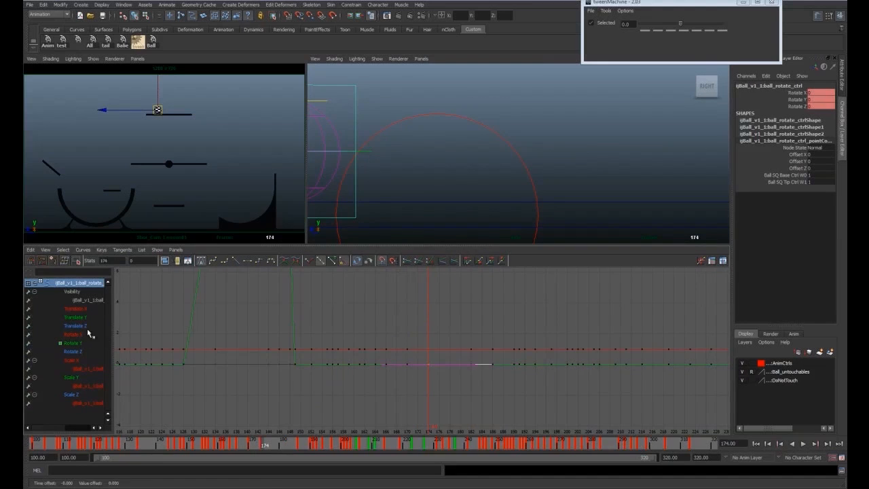
left_click(87, 334)
left_click(89, 361)
left_click(90, 344)
left_click_drag(422, 355, 434, 372)
middle_click_drag(429, 340, 426, 310)
middle_click_drag(427, 310, 429, 274, "alt")
Apply linear tangents to the selected Rotate Y key and compare the ball's tilt between frames 170 and 174
left_click(252, 442)
left_click(237, 262)
scroll(407, 353, "down", 3)
middle_click_drag(421, 407, 410, 322, "alt")
mouse_move(252, 445)
left_mouse_down()
mouse_move(262, 448)
mouse_move(254, 446)
left_mouse_up()
middle_click_drag(360, 199, 439, 184, "alt")
left_click_drag(253, 446, 264, 446)
left_click_drag(261, 445, 258, 445)
Raise the Rotate Y key at frame 174 to reduce the ball's tilt on the upper platform
left_click_drag(407, 415, 422, 394)
middle_click_drag(422, 394, 422, 355)
middle_click_drag(422, 355, 411, 411, "alt")
left_click_drag(262, 446, 256, 445)
middle_click_drag(387, 396, 387, 376, "alt")
left_click_drag(255, 443, 262, 444)
Lower the rotate control's Rotate Y key at frame 182 level with frame 174, holding both at about -17.6
key("Up")
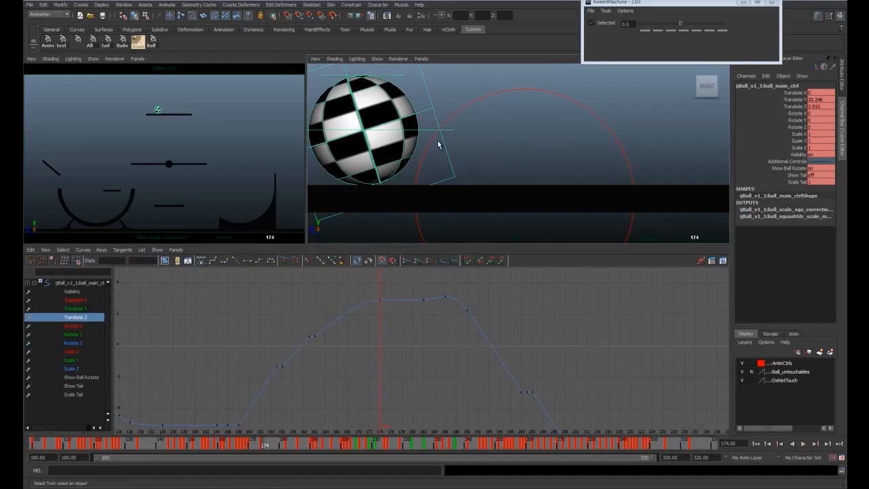
key(".")
left_click(425, 113)
left_click_drag(438, 294, 453, 272)
scroll(422, 306, "down", 3)
middle_click_drag(446, 296, 430, 431, "shift")
middle_click_drag(430, 430, 440, 323, "alt")
middle_click_drag(440, 322, 440, 360, "shift")
key("alt+v")
left_click_drag(314, 442, 255, 446)
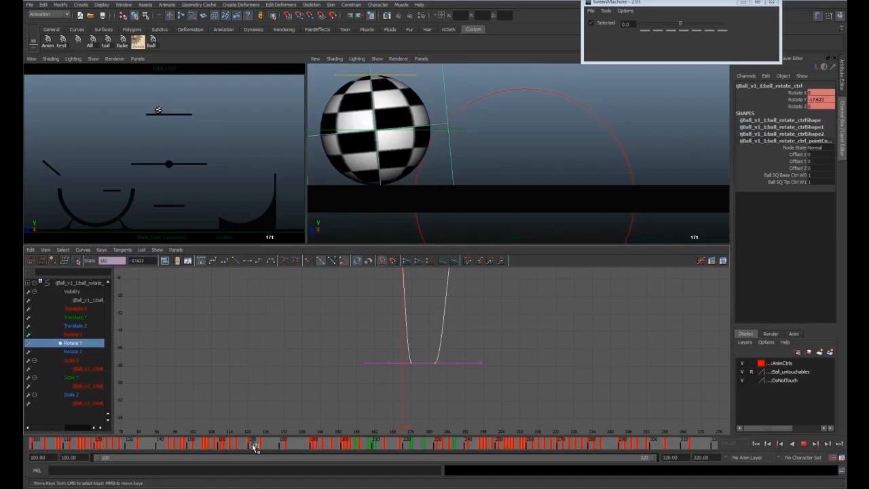
Break the tangents of the Rotate Y key at frame 170 and steepen its outgoing handle downward
left_click(380, 326)
right_click_drag(381, 327, 426, 349, "alt")
left_click(385, 294)
left_click(309, 261)
left_click(396, 336)
middle_click_drag(397, 336, 396, 342)
Raise the Rotate Y keys at frames 174 and 182 slightly to about -16.8
left_click_drag(256, 445, 262, 448)
left_click_drag(407, 420, 498, 396)
middle_click_drag(458, 398, 458, 393, "shift")
mouse_move(261, 446)
left_mouse_down()
mouse_move(248, 448)
mouse_move(258, 445)
left_mouse_up()
key("ctrl+z")
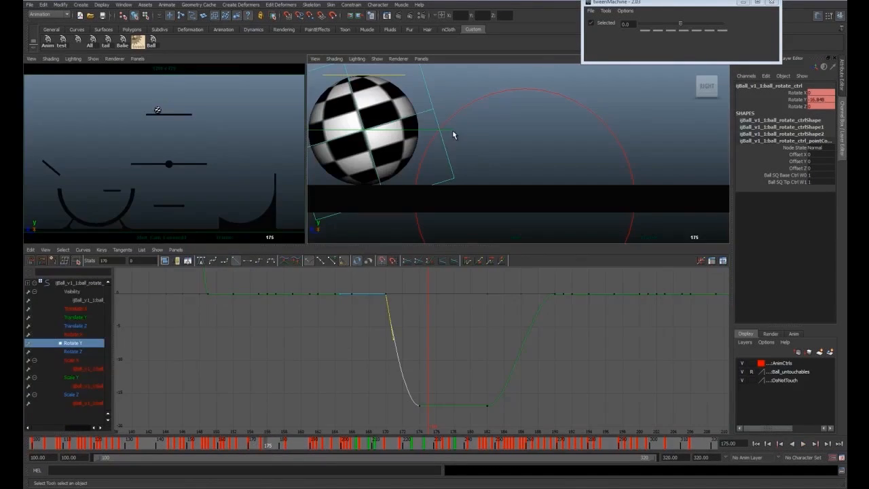
Raise the main control's Translate Z keys around frames 182 to 186 slightly so the ball keeps drifting forward
left_click(452, 129)
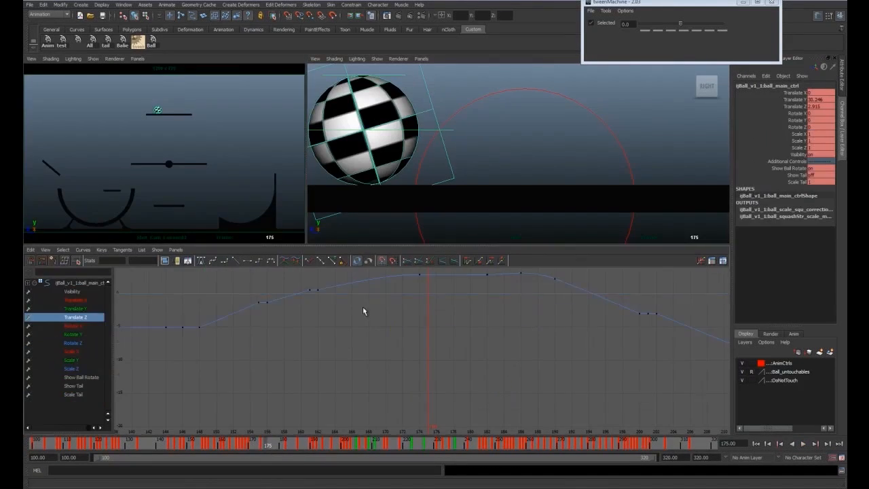
left_click_drag(593, 366, 334, 310)
key("alt+v")
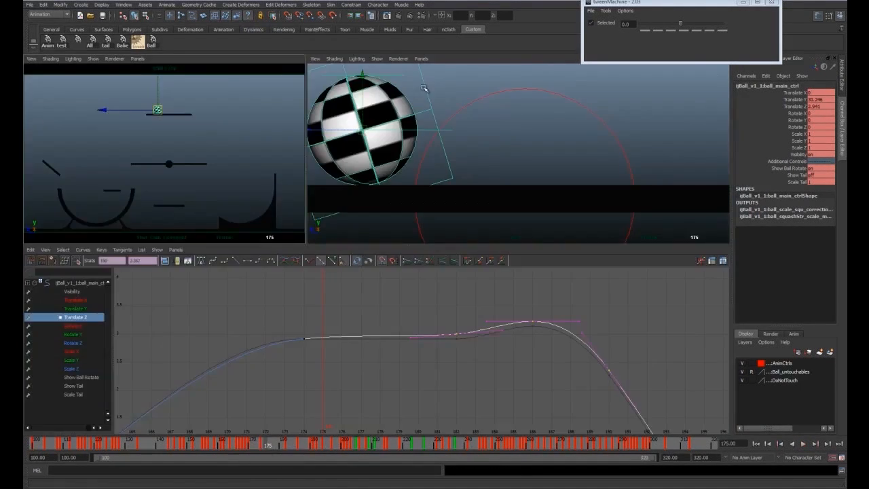
Return to the rotate control's Rotate Y curve and lower its key at frame 182 to about -17.6
left_click(422, 87)
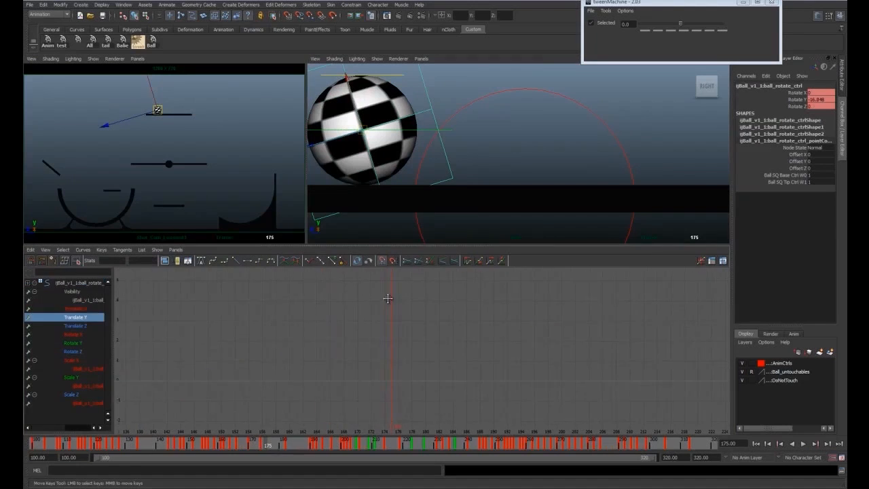
left_click(73, 343)
left_click(287, 445)
left_click(373, 206)
key("ctrl+z")
left_click(445, 372)
key("w")
right_click_drag(442, 384, 440, 317, "alt+shift")
left_click(74, 343)
middle_click_drag(440, 316, 440, 321, "shift")
right_click_drag(440, 321, 339, 394, "alt")
left_click_drag(340, 397, 358, 374)
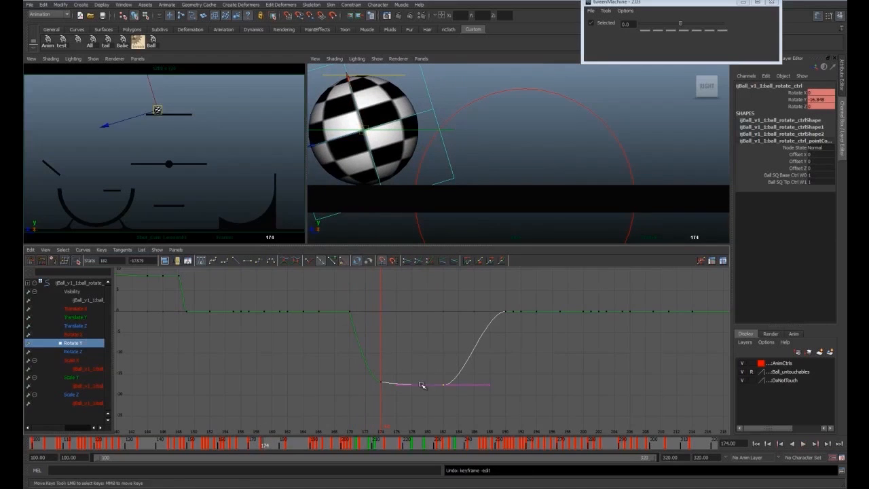
Lower the Rotate Y keys at frames 174 and 182 together, taking frame 174 to about -18.6 and frame 182 lower still
left_click(380, 382, "shift")
middle_click_drag(366, 403, 364, 411, "shift")
mouse_move(264, 446)
left_mouse_down()
mouse_move(256, 448)
mouse_move(272, 450)
mouse_move(264, 448)
left_mouse_up()
key("z")
key("shift+z")
left_click_drag(370, 193, 355, 184, "alt")
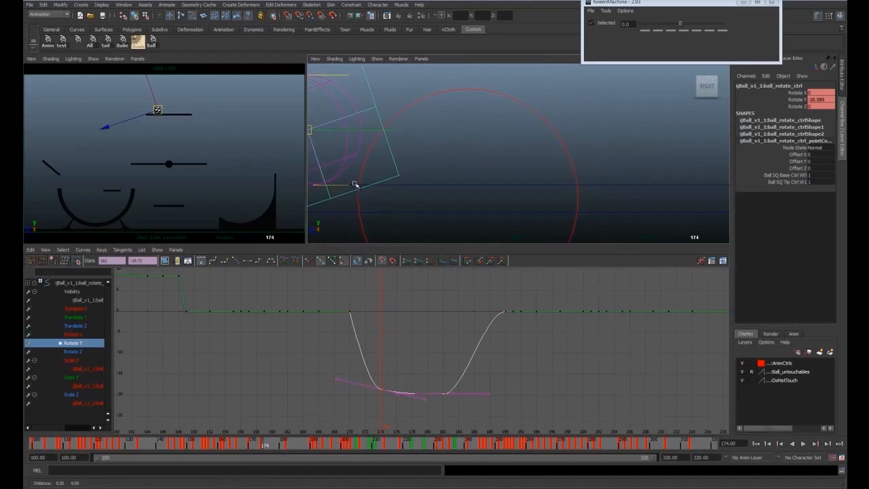
left_click_drag(288, 449, 279, 458)
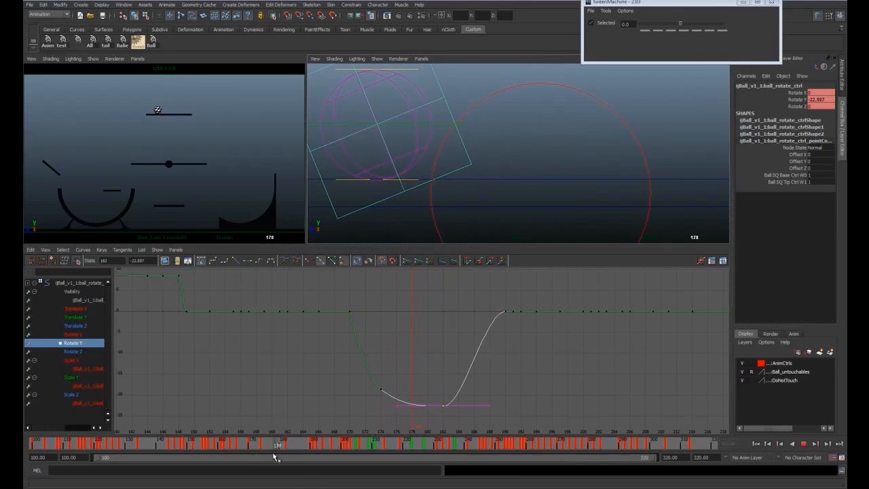
Examine the main control's Translate Z curve around frame 182 and reselect the rotate control
left_click(465, 126)
key("f")
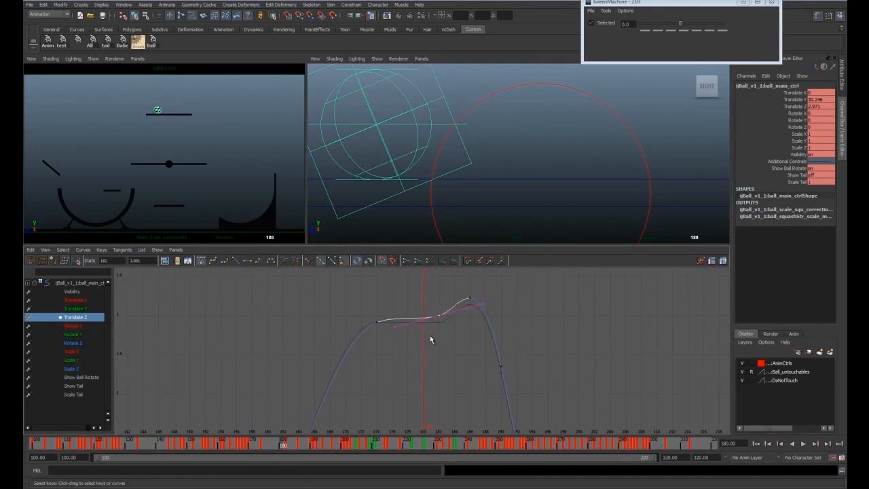
left_click(386, 145)
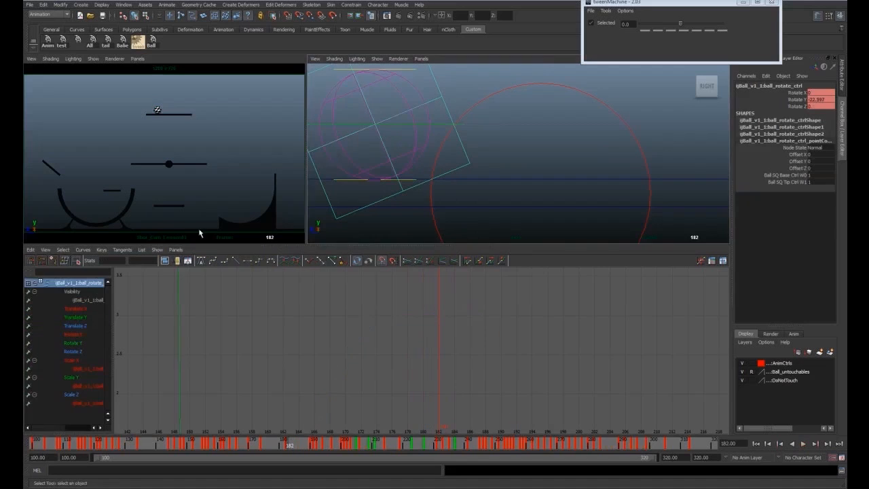
Key the rotate control at frame 186 and lower its Rotate Y value to tilt the ball further
left_click_drag(279, 445, 301, 446)
key("space")
key("space")
key("a")
left_click(413, 208)
key("ctrl+z")
key("s")
right_click_drag(409, 355, 434, 355, "alt")
left_click(401, 360)
key("w")
middle_click_drag(401, 361, 409, 426, "shift")
middle_click_drag(410, 430, 413, 369, "alt")
mouse_move(301, 447)
left_mouse_down()
mouse_move(293, 448)
mouse_move(301, 447)
left_mouse_up()
middle_click_drag(400, 362, 399, 417, "shift")
mouse_move(300, 446)
left_mouse_down()
mouse_move(287, 446)
mouse_move(295, 445)
left_mouse_up()
Lower the Rotate Y keys at frames 190 to 194 and apply linear tangents
right_click_drag(400, 400, 421, 343, "alt+shift")
left_click_drag(295, 444, 313, 445)
left_click(73, 343)
right_click_drag(409, 298, 386, 311, "alt")
left_click_drag(383, 312, 419, 333)
middle_click_drag(419, 333, 419, 403, "shift")
left_click_drag(313, 445, 313, 447)
left_click(236, 260)
Refit the Rotate Y keys at frames 190 to 194 to about -8.4, checking the ball's tilt as it leaves its squash
left_click_drag(387, 385, 421, 402)
left_click_drag(313, 446, 313, 447)
middle_click_drag(395, 418, 395, 374, "shift")
left_click_drag(313, 446, 314, 446)
middle_click_drag(396, 363, 395, 340, "shift")
left_click_drag(313, 447, 308, 448)
middle_click_drag(394, 345, 384, 366, "shift")
mouse_move(308, 446)
left_mouse_down()
mouse_move(299, 448)
mouse_move(307, 447)
left_mouse_up()
middle_click_drag(384, 381, 384, 389, "shift")
left_click_drag(308, 448, 305, 446)
middle_click_drag(385, 383, 384, 390, "shift")
left_click_drag(308, 446, 310, 452)
Examine the main control's Translate Z curve around the frame 186 key
left_click(482, 155)
left_click(87, 318)
left_click_drag(365, 301, 389, 349)
right_click_drag(390, 351, 391, 415, "alt")
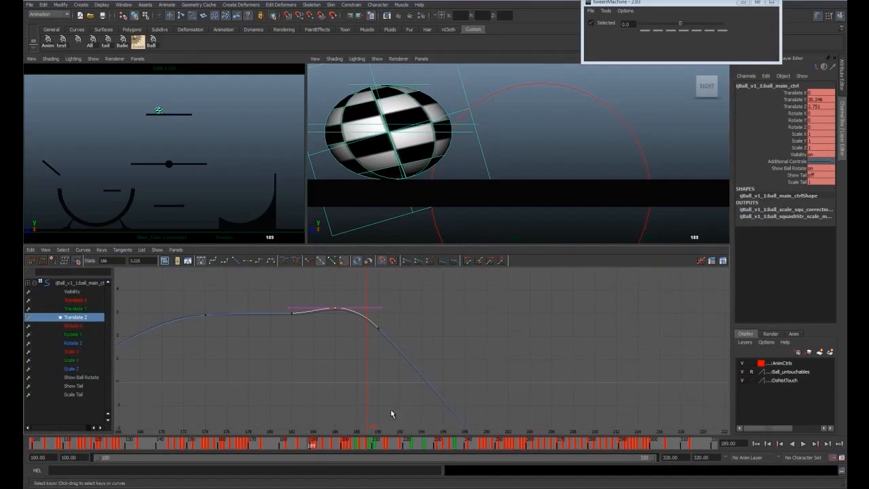
Delete the rotate control's Rotate Y keys between frames 190 and 196 and check the ball at frame 190
left_click(484, 157)
left_click(75, 343)
right_click_drag(395, 381, 387, 304, "alt")
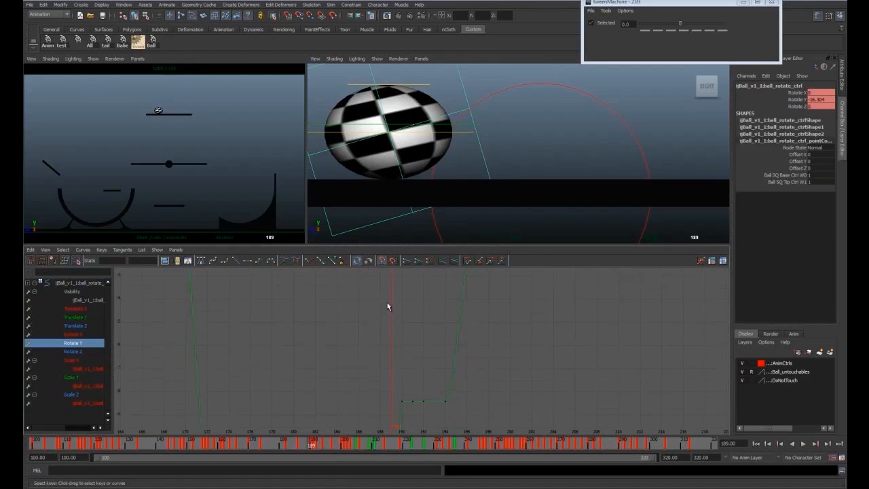
middle_click_drag(388, 380, 399, 277, "alt")
left_click_drag(452, 332, 453, 334)
key("Delete")
right_click_drag(461, 380, 438, 309, "alt")
left_click_drag(442, 323, 428, 389)
left_click_drag(310, 446, 313, 446)
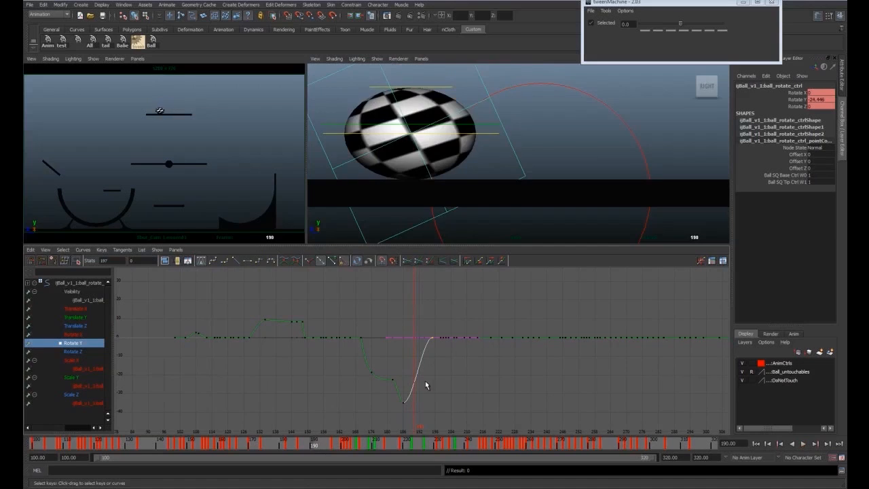
Raise a Rotate Y key at frame 190 to about -9.3 and review the tilt from frame 186
key("w")
middle_click_drag(415, 380, 416, 354)
left_click_drag(313, 446, 303, 446)
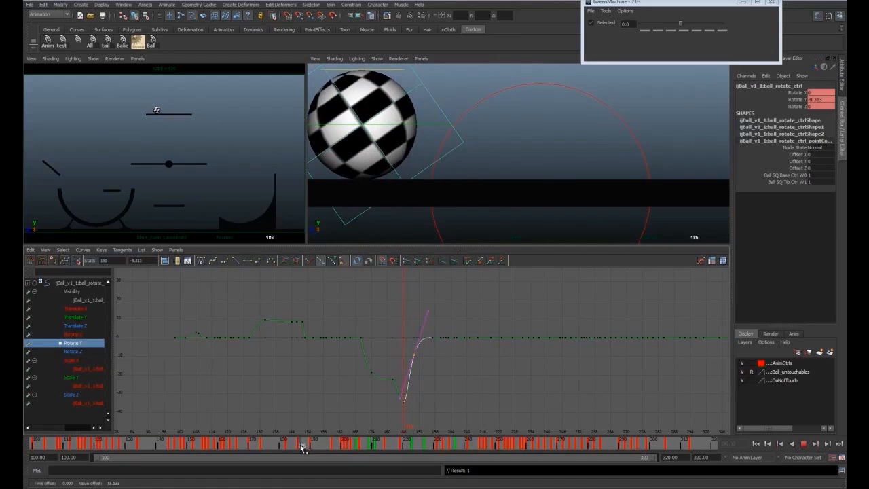
Nudge the Rotate Y keys around frames 190 to 192 and check how the ball's tilt progresses after takeoff
right_click_drag(388, 408, 423, 323, "alt")
left_click(419, 359)
middle_click_drag(418, 360, 423, 367)
left_click_drag(301, 445, 311, 451)
left_click(314, 443)
left_click(433, 317)
middle_click_drag(435, 321, 437, 299)
left_click_drag(311, 445, 317, 445)
middle_click_drag(340, 413, 340, 456, "alt")
Raise the rotate control's Rotate Y key at frame 200 to about 190
left_click_drag(317, 445, 344, 446)
left_click_drag(456, 319, 469, 349)
middle_click_drag(469, 348, 468, 149)
scroll(458, 326, "down", 5)
middle_click_drag(456, 271, 460, 410, "alt")
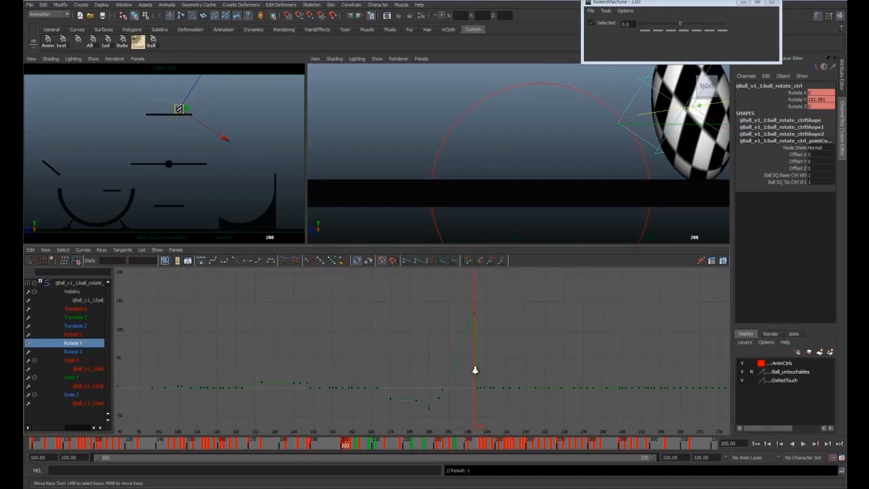
key("space")
left_click_drag(476, 286, 495, 315)
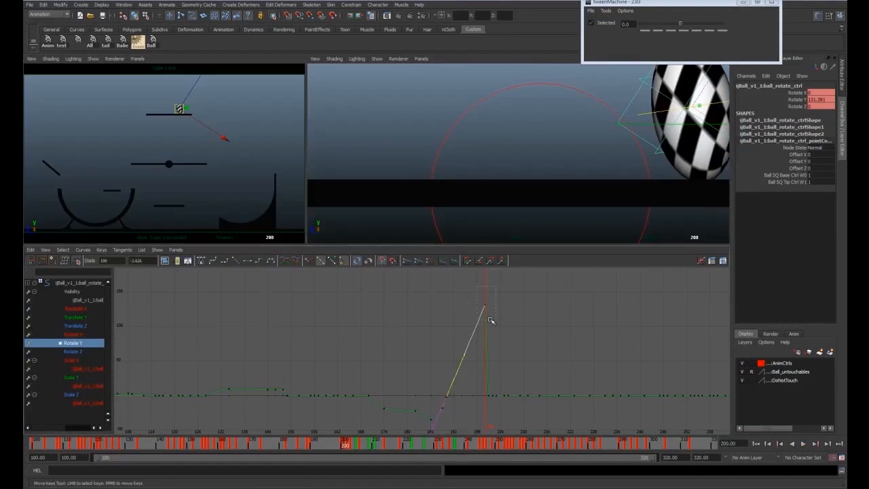
middle_click_drag(494, 325, 493, 273)
Play back the bounce from about frame 185 and raise the Rotate Y keys after frame 200 to about 190.5
key("space")
left_click(296, 442)
key("alt+v")
key("alt+v")
left_click(296, 444)
key("alt+v")
left_click(340, 446)
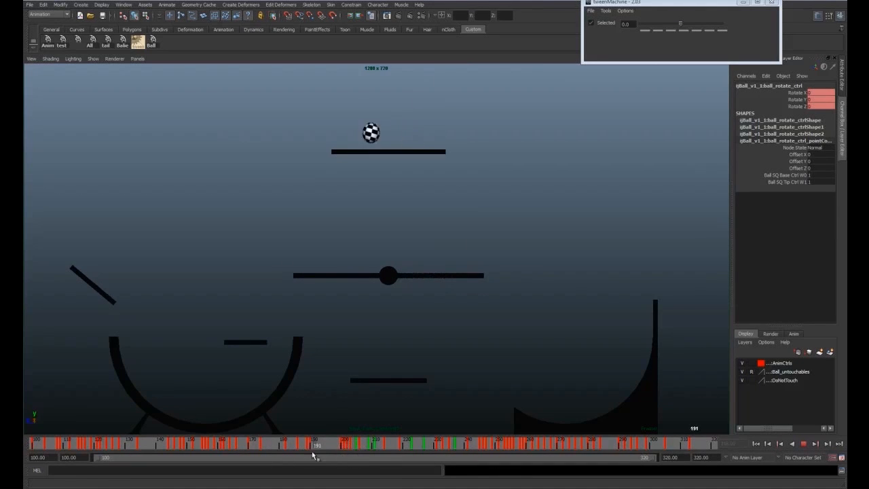
key("space")
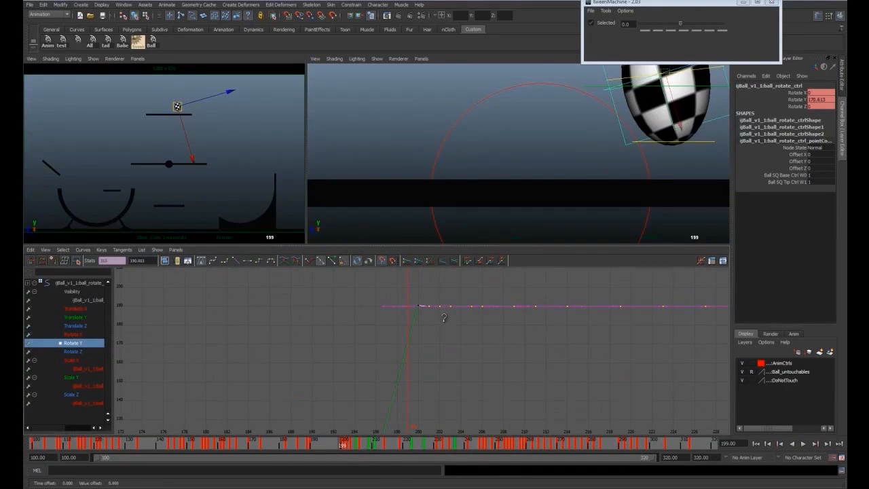
left_click(347, 446)
key("space")
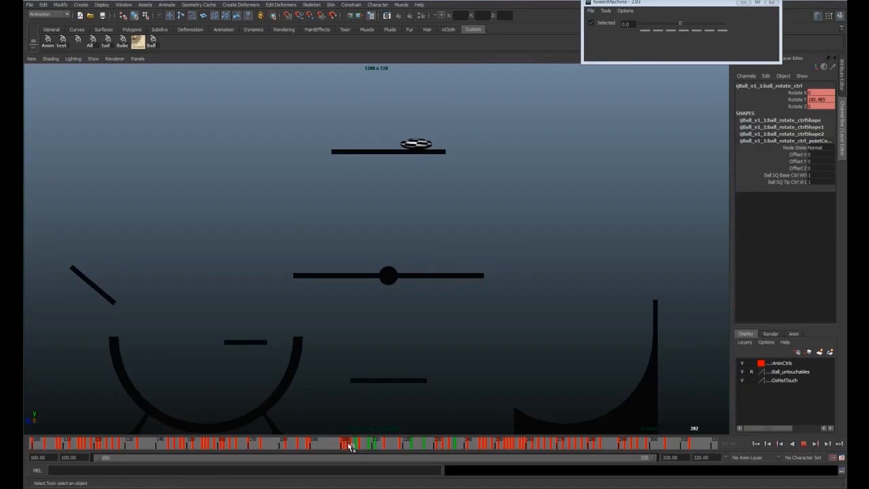
Raise the Rotate Y keys from frame 214 onward to about 721 so the ball spins through the fall
key("space")
key("f")
left_click_drag(349, 446, 380, 451)
key("a")
middle_click_drag(413, 356, 487, 241)
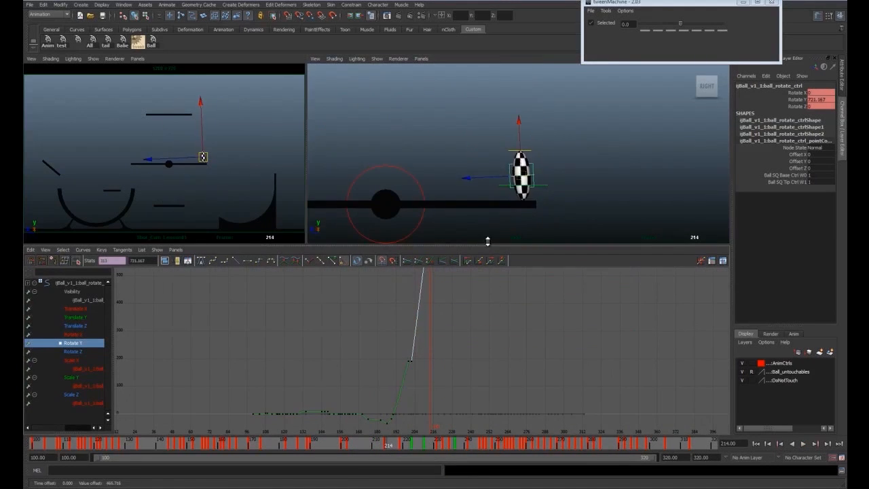
Examine the ball's spin between frames 203 and 227 as it falls onto the middle platform
key("space")
left_click_drag(381, 445, 372, 447)
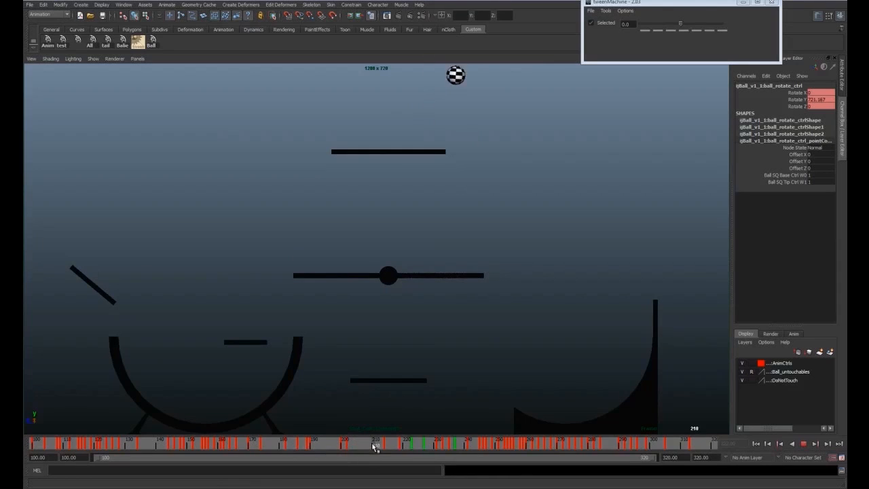
key("space")
left_click(384, 446)
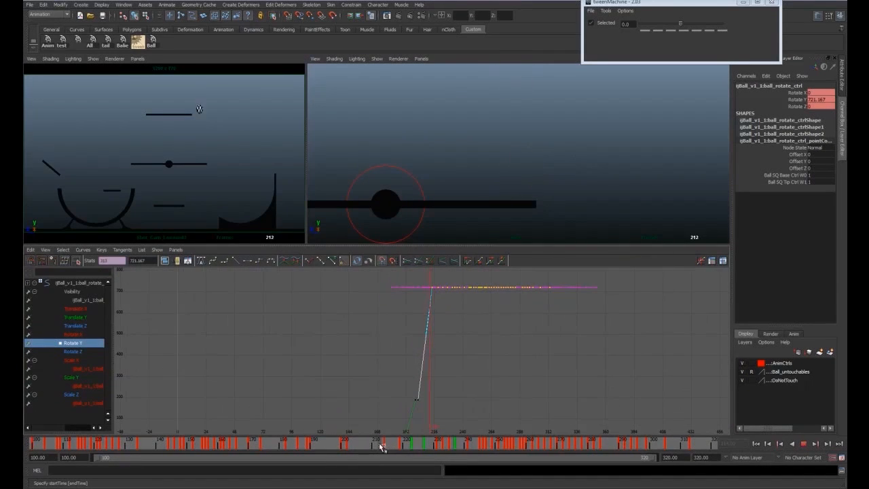
right_click_drag(527, 236, 511, 177, "alt")
left_click(351, 446)
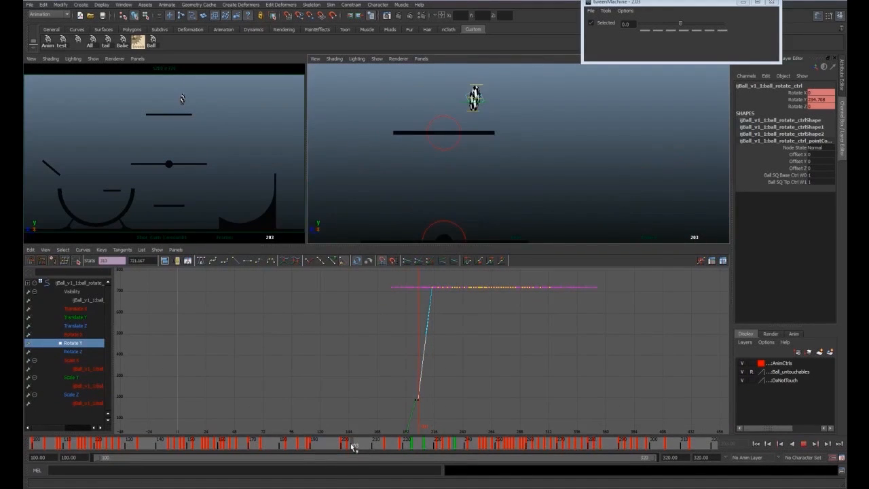
key("space")
left_click_drag(387, 446, 428, 445)
key("space")
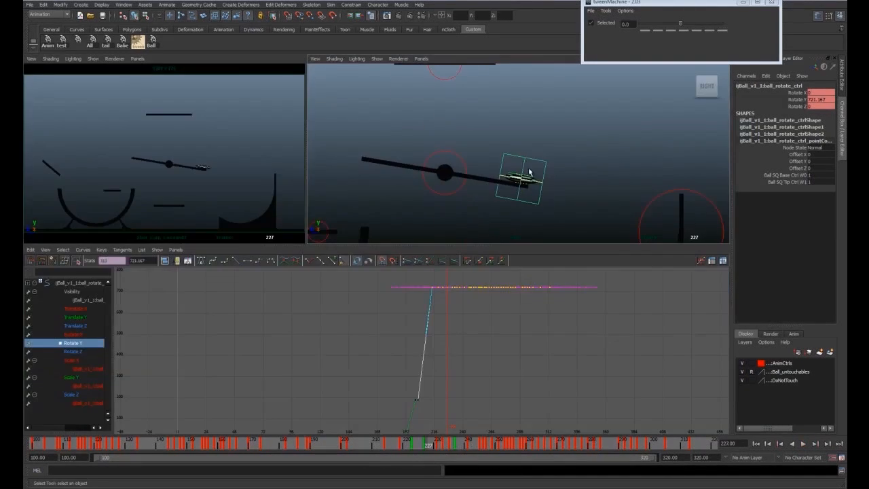
Select the ball's rotate control, inspect its Rotate Y curve and play the animation from about frame 188
left_click(523, 179)
middle_click_drag(476, 396, 456, 248, "alt")
right_click_drag(431, 305, 483, 389, "alt")
middle_click_drag(483, 389, 433, 333, "alt")
left_click_drag(431, 448, 305, 443)
key("space")
key("alt+v")
key("alt+v")
key("space")
Select all ball controls with the middle platform control and move their later keys slightly earlier, checking the bounce off the platform
left_click_drag(485, 444, 698, 449)
left_click(90, 43)
left_click(429, 188, "shift")
left_click(441, 447)
left_click_drag(435, 445, 402, 444)
key("space")
key("alt+v")
key("alt+v")
left_click_drag(466, 440, 450, 445)
key("space")
Shift the middle platform control's keys from about frame 236 onward slightly earlier and play back its swing
left_click(458, 189)
key("space")
key("alt+v")
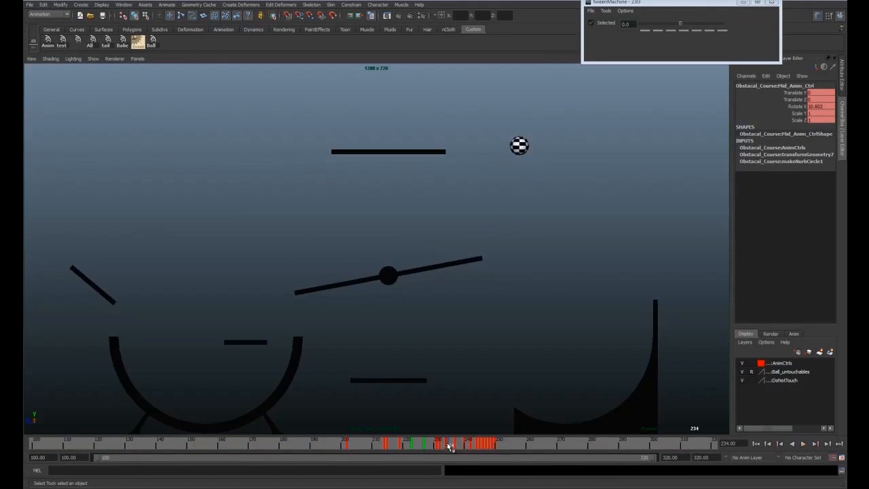
left_click(378, 444)
key("alt+v")
left_click_drag(453, 444, 552, 449)
key("alt+v")
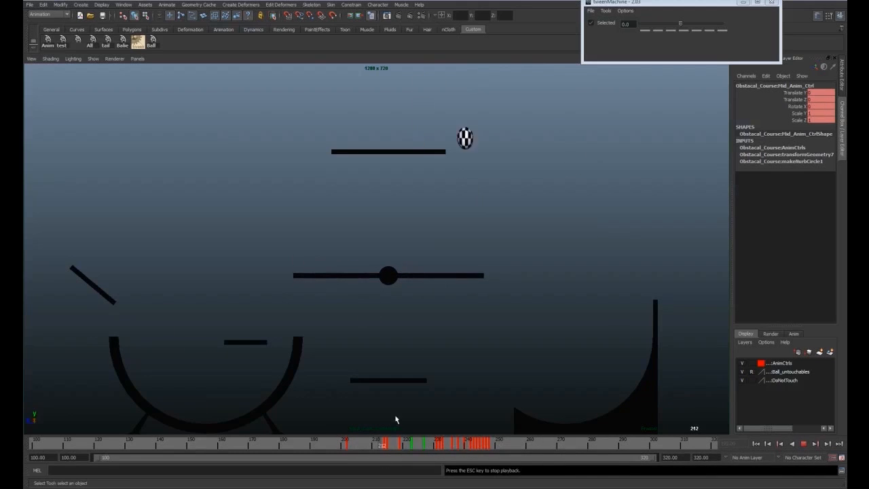
Delete the ball rotate control's Rotate Y keys between frames 214 and 231 and break the tangents at frame 231
key("space")
left_click(523, 170)
key("space")
left_click(443, 448)
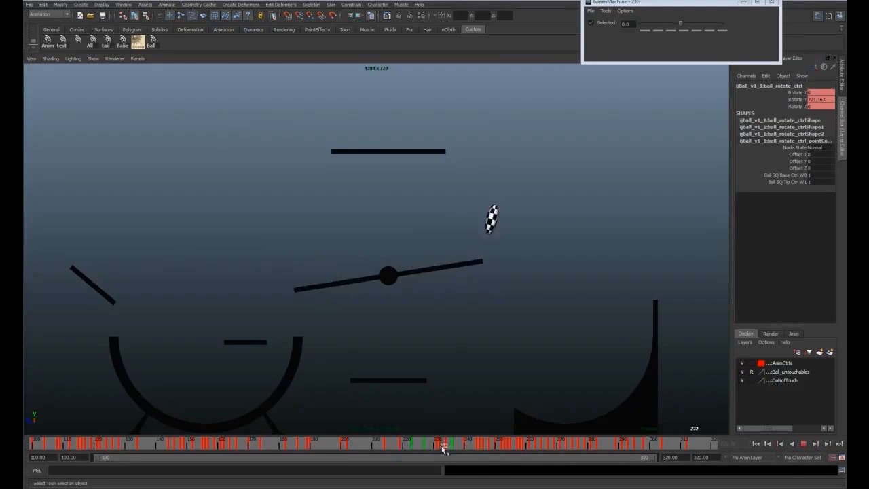
left_click_drag(442, 448, 440, 447)
key("space")
left_click(74, 343)
middle_click_drag(499, 338, 478, 348, "alt")
right_click_drag(478, 348, 388, 317, "alt")
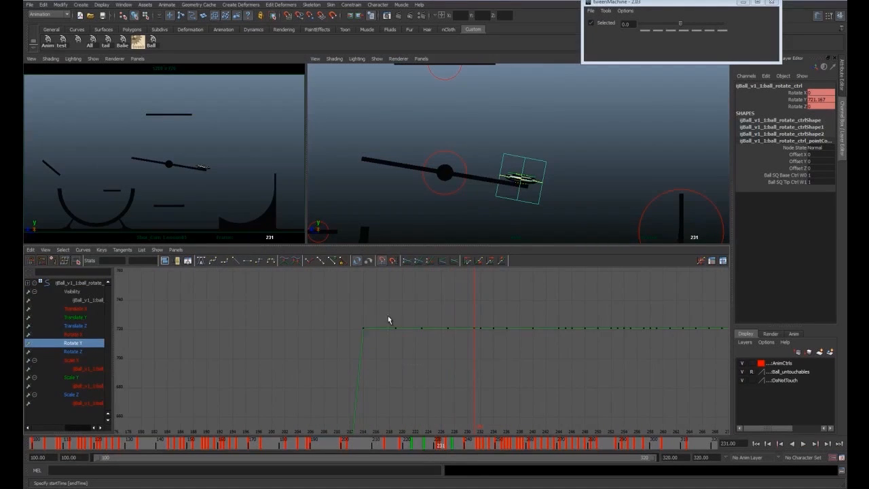
left_click(309, 261)
right_click_drag(516, 339, 444, 356, "alt")
left_click_drag(442, 449, 478, 462)
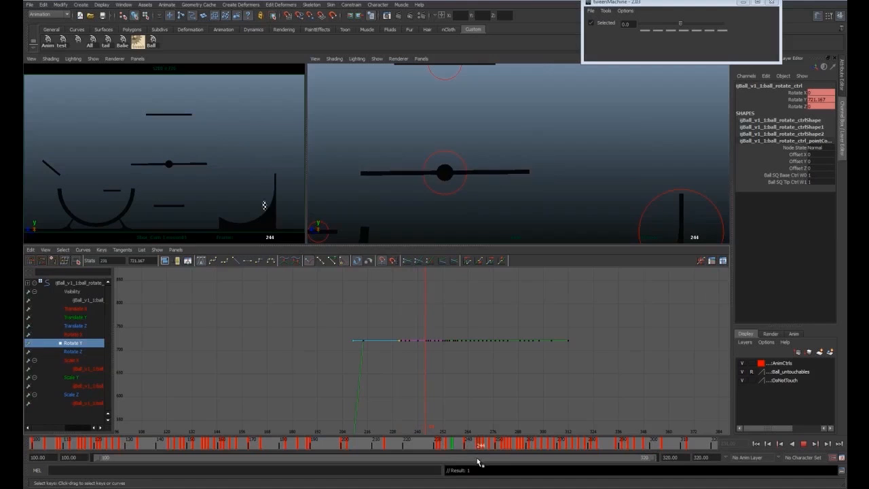
Delete the ball rotate control's Rotate Y keys between frames 231 and 244
left_click(237, 144)
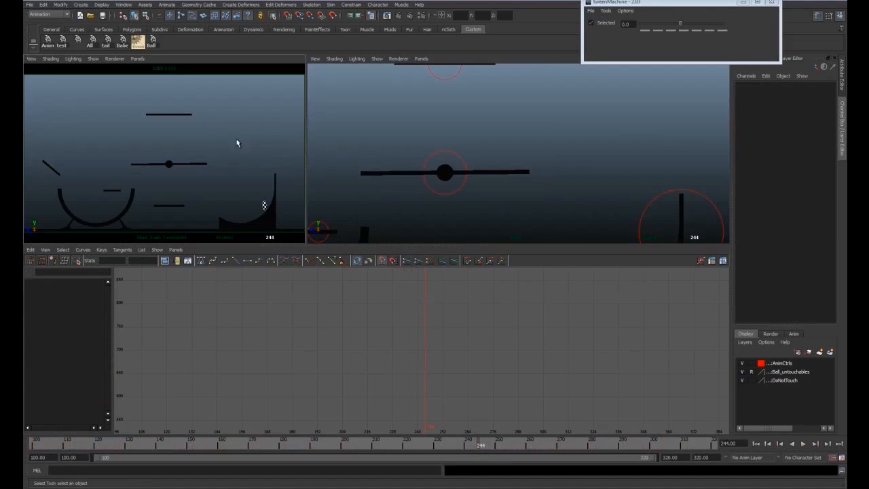
key("ctrl+z")
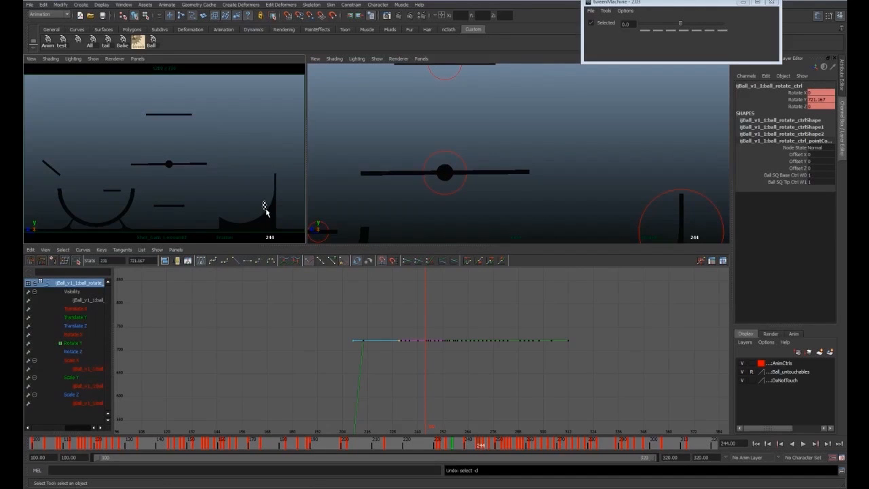
key("space")
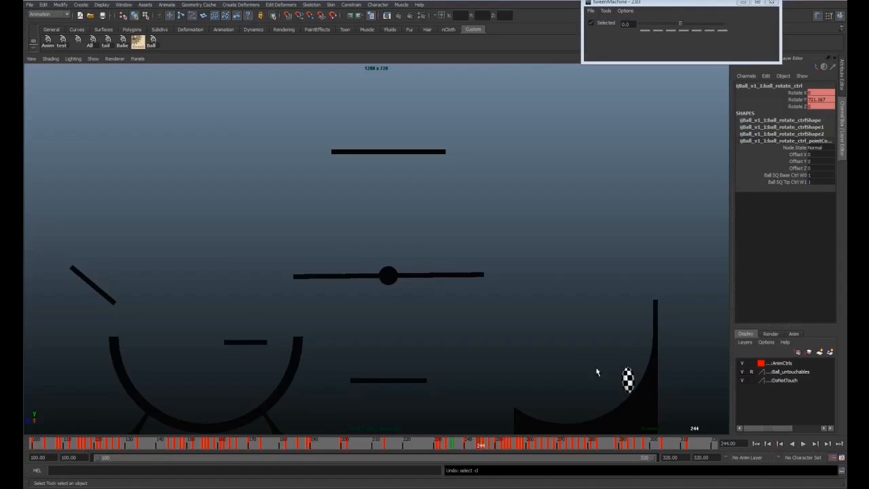
key("space")
left_click(443, 361)
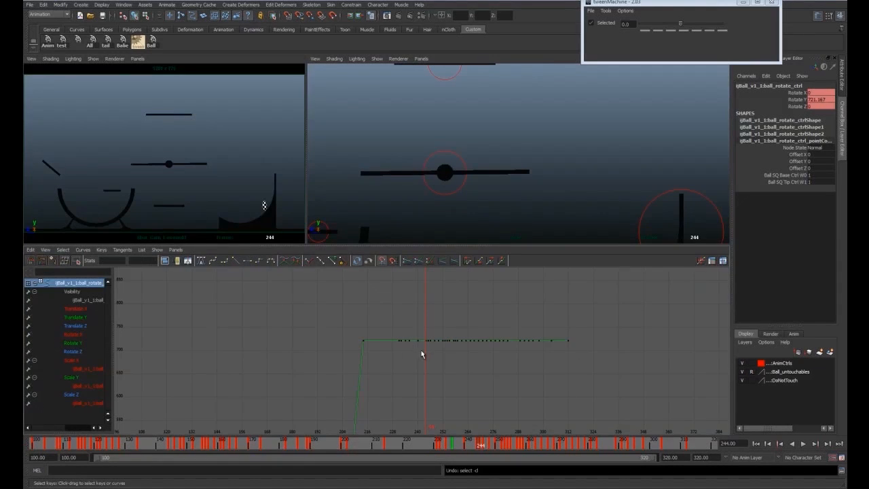
right_click_drag(417, 353, 431, 385, "alt")
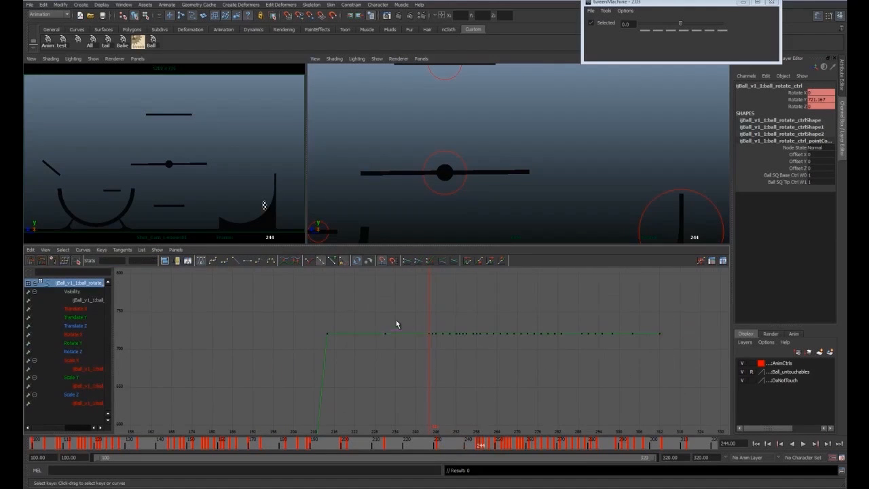
Raise the Rotate Y keys from frame 244 onward to about 2169 so the ball spins after leaving the middle platform
left_click_drag(428, 337, 429, 339)
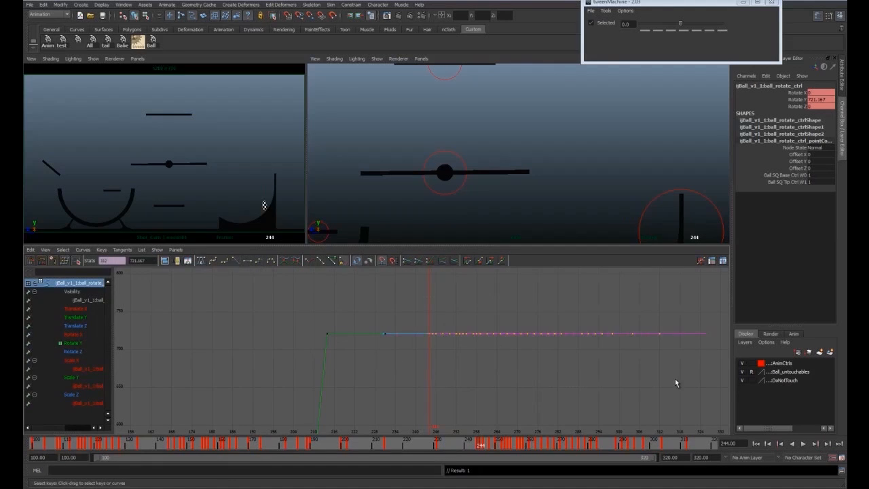
middle_click_drag(510, 195, 504, 129, "shift")
scroll(487, 294, "down", 5)
middle_click_drag(487, 295, 478, 322, "alt")
key("ctrl+z")
middle_click_drag(456, 387, 456, 369, "shift")
right_click_drag(480, 299, 454, 326, "alt")
middle_click_drag(454, 272, 453, 399, "alt")
middle_click_drag(453, 399, 454, 358, "shift")
left_click(475, 393)
middle_click_drag(476, 421, 489, 338, "alt")
right_click_drag(472, 338, 505, 352, "alt")
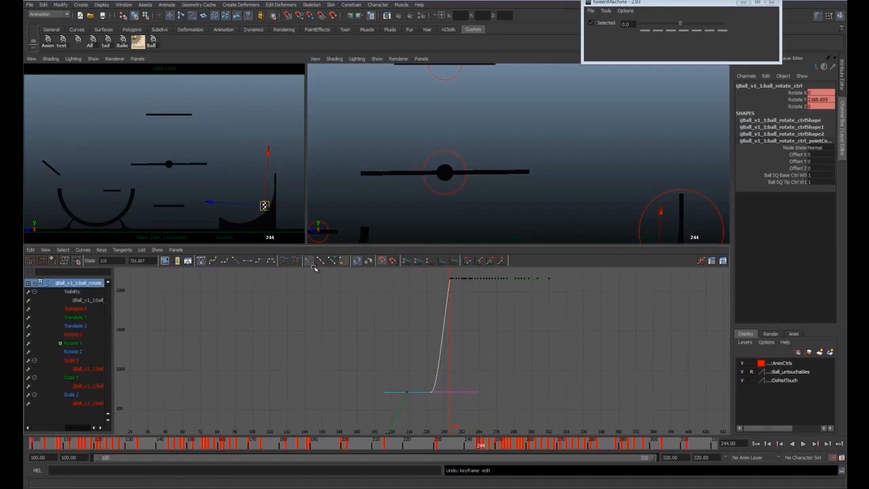
Play back the spin and lower the Rotate Y keys from frame 244 onward to about 1808
key("alt+v")
key("space")
left_click_drag(454, 444, 476, 444)
key("space")
left_click_drag(439, 273, 545, 306)
middle_click_drag(507, 307, 508, 333, "shift")
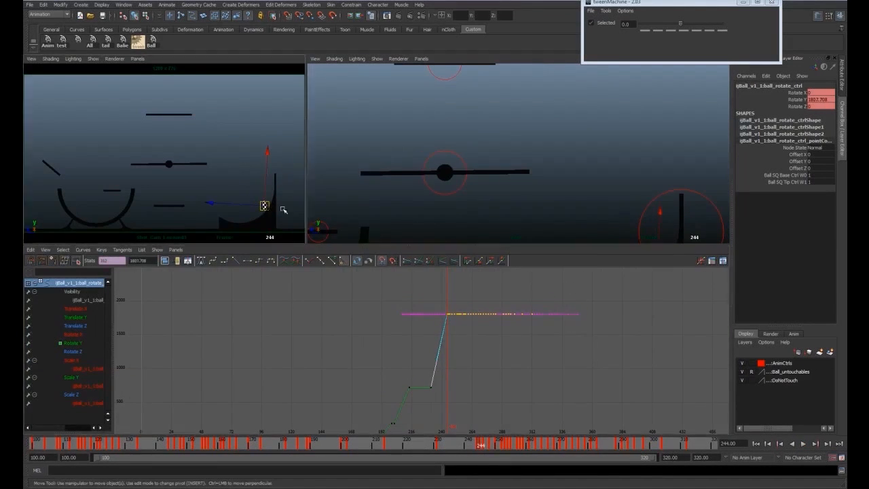
key("alt+v")
key("space")
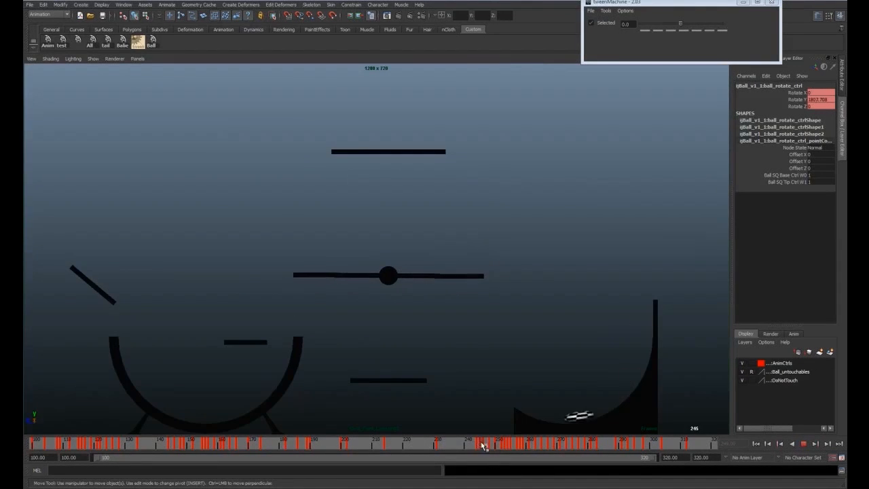
Lower the Rotate Y keys from frame 245 onward to about 1715 and give the frame 245 key linear tangents
key("alt+v")
key("space")
left_click_drag(426, 297, 523, 323)
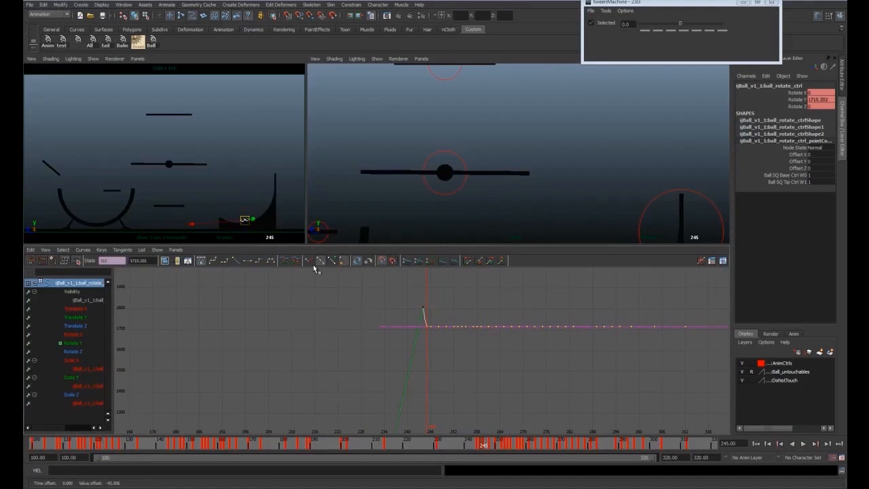
left_click(236, 261)
Fine-tune the Rotate Y keys from frame 245 onward to about 1711 so the squashed ball follows the ramp
key("space")
key("space")
key("q")
key("f")
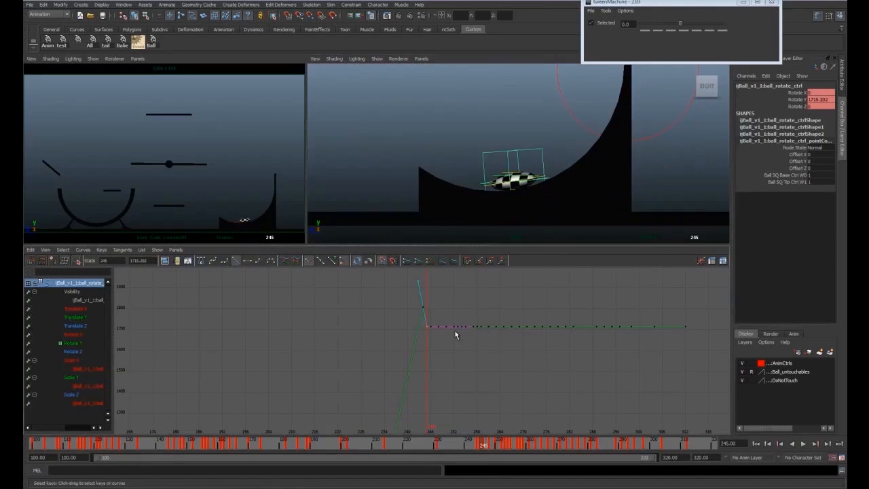
key("w")
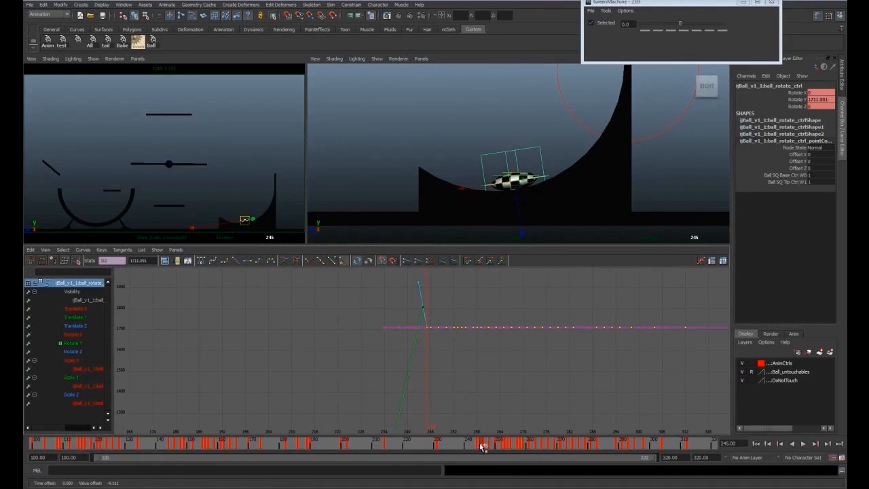
Lower the Rotate Y keys from frame 246 onward to about 1582 as the ball leaves the ramp
left_click(485, 448)
key("z")
left_click_drag(693, 311, 429, 368)
middle_click_drag(443, 344, 447, 370, "shift")
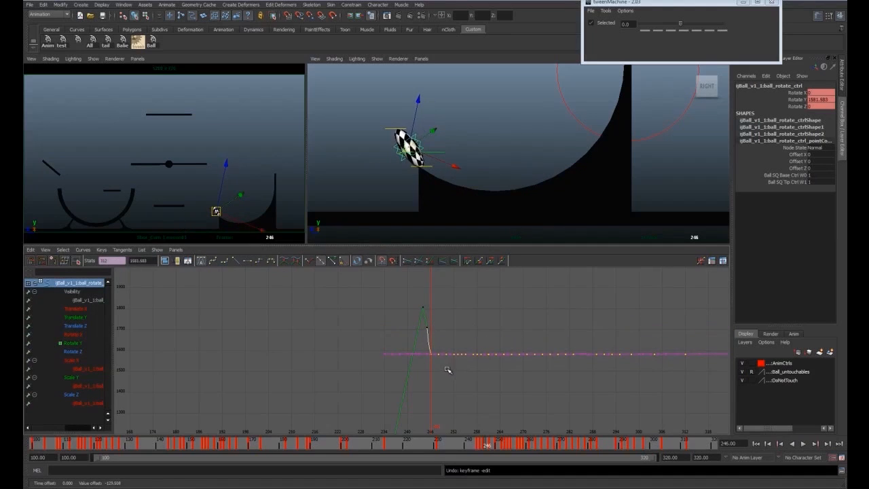
Delete the Rotate Y key at frame 245
key("space")
key("space")
left_click(426, 329)
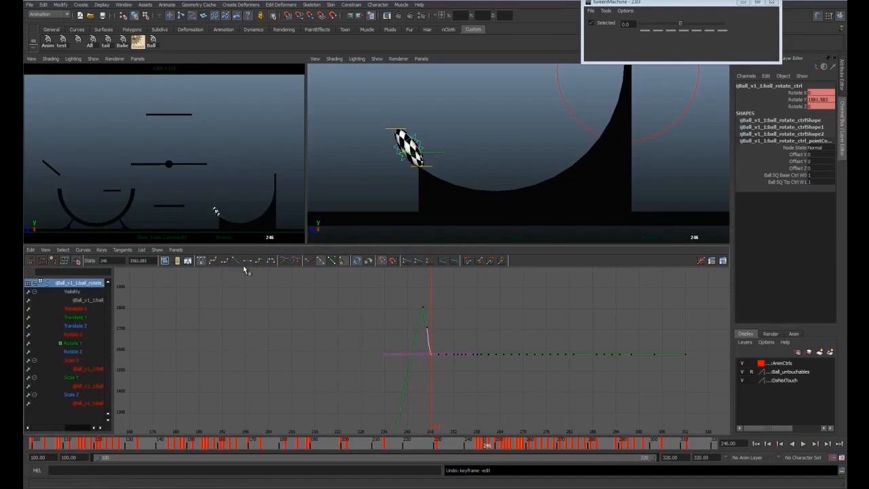
left_click(428, 327)
key("Delete")
key("w")
left_click_drag(424, 381, 700, 342)
left_click_drag(625, 372, 703, 379)
middle_click_drag(556, 294, 557, 313, "shift")
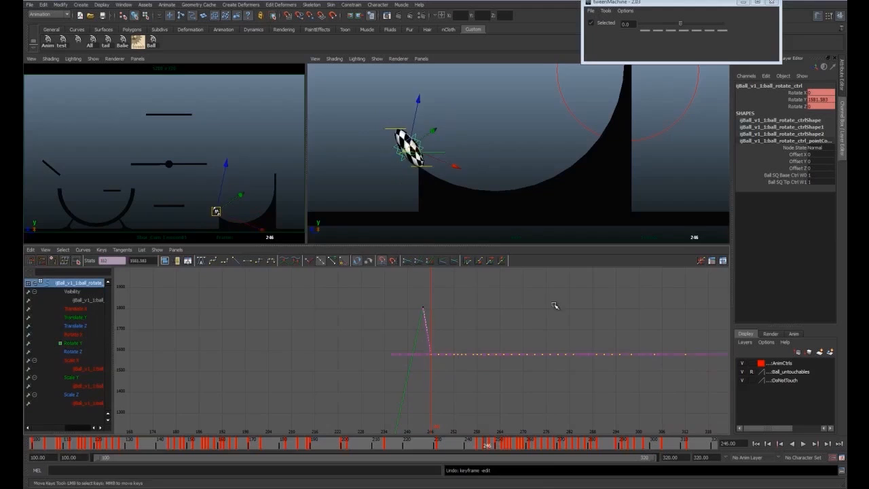
key("z")
key("q")
Lower the Rotate Y keys from frame 252 onward to about 710 and make their tangents linear
key("space")
left_click_drag(486, 449, 506, 444)
key("space")
scroll(534, 393, "down", 5)
left_click(440, 369)
key("w")
left_click_drag(439, 369, 598, 339)
middle_click_drag(523, 326, 529, 340, "shift")
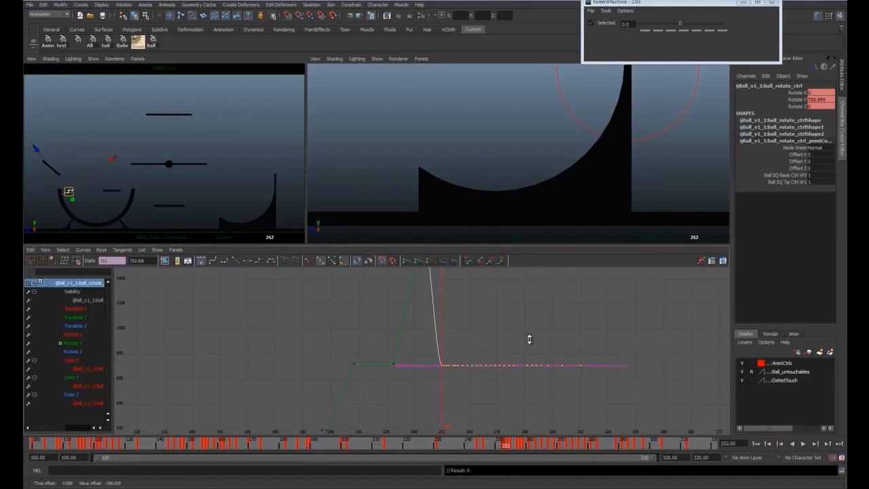
left_click(235, 260)
Play back from about frame 230 and check the ball's spin as it flies toward the bowl
key("space")
key("q")
left_click(435, 443)
key("alt+v")
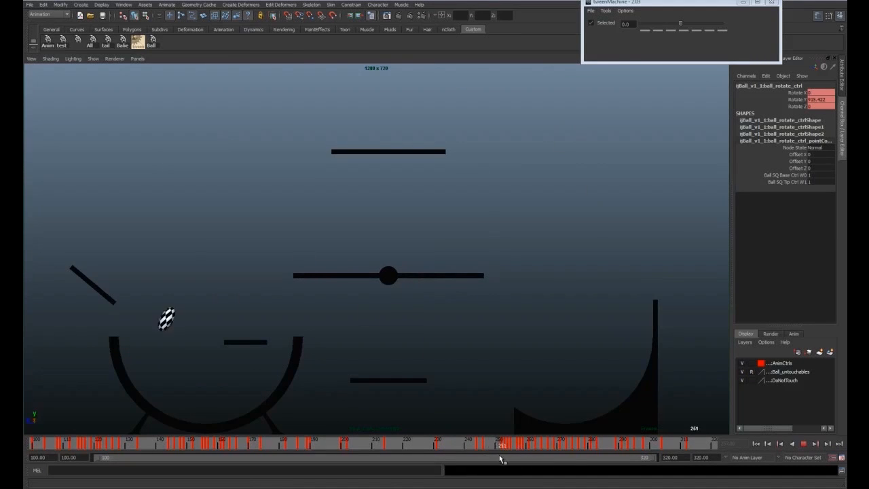
key("alt+v")
key("space")
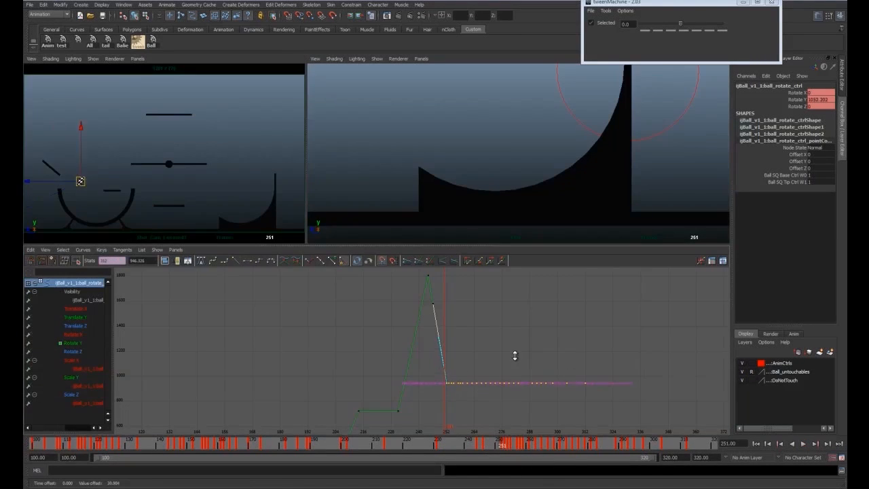
Raise the Rotate Y keys from frame 252 onward to about 1087 and check the ball landing in the bowl
key("space")
key("space")
key("period")
middle_click_drag(515, 351, 488, 326, "shift")
key("f")
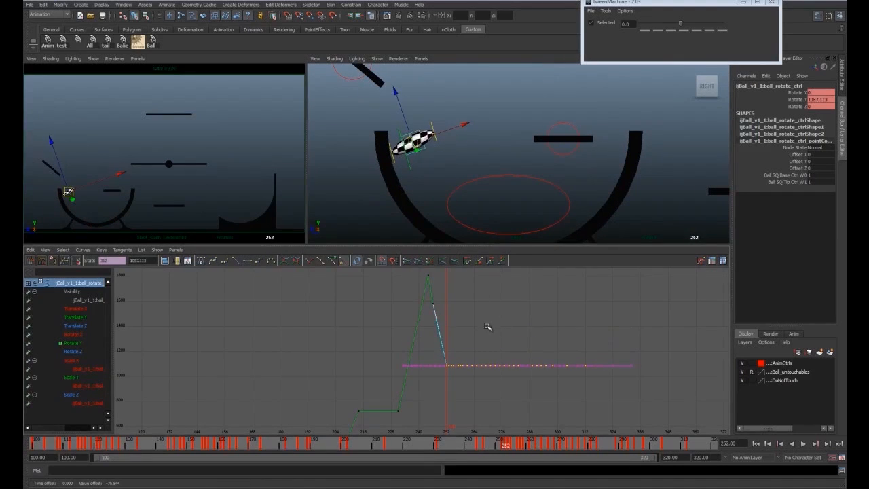
key("space")
left_click(506, 444)
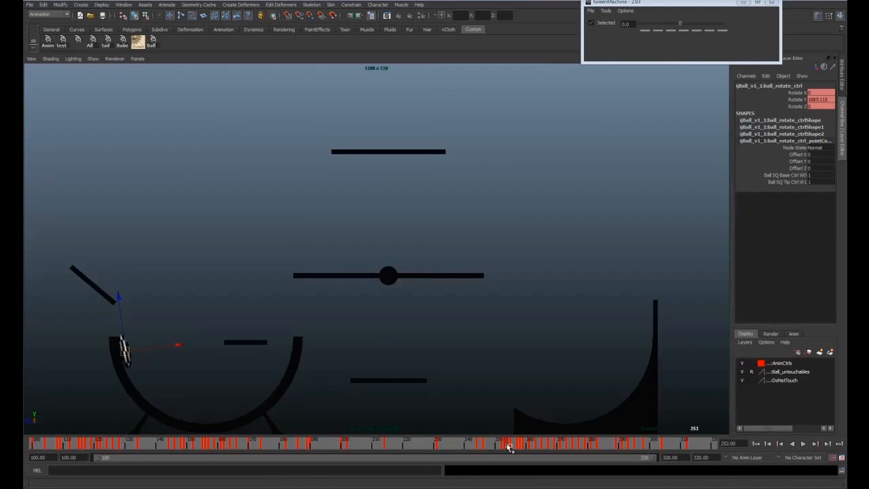
Play back from about frame 245 and check how the ball spins while rolling through the bowl
left_click_drag(511, 447, 484, 440)
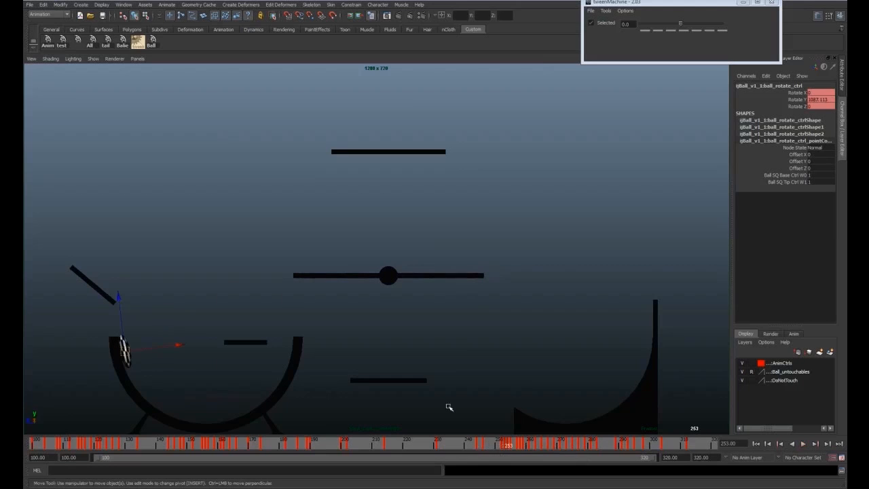
key("alt+v")
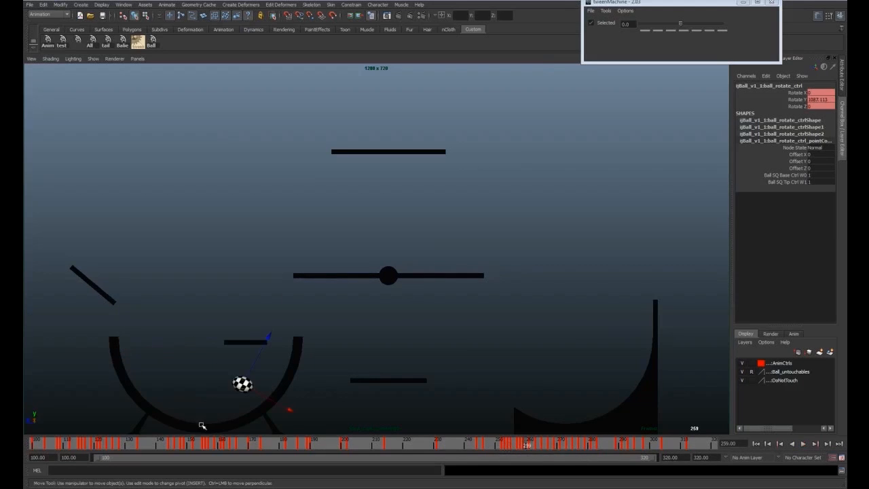
key("alt+v")
left_click_drag(545, 448, 554, 451)
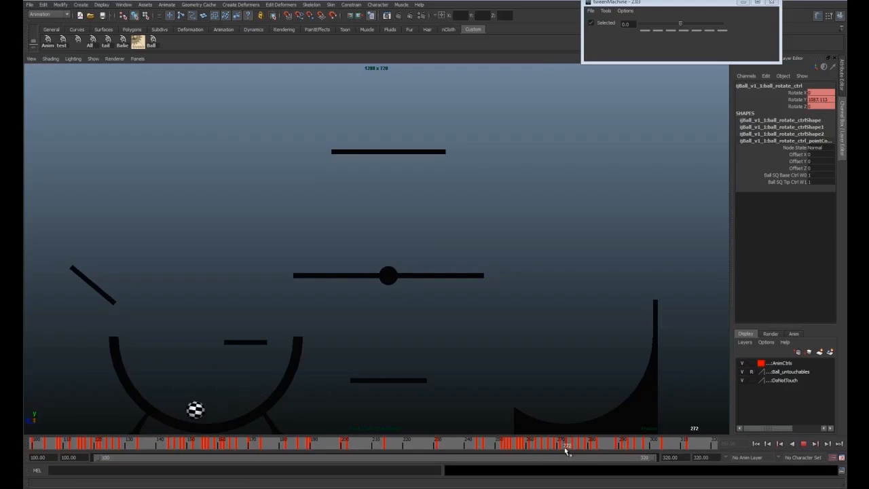
key("space")
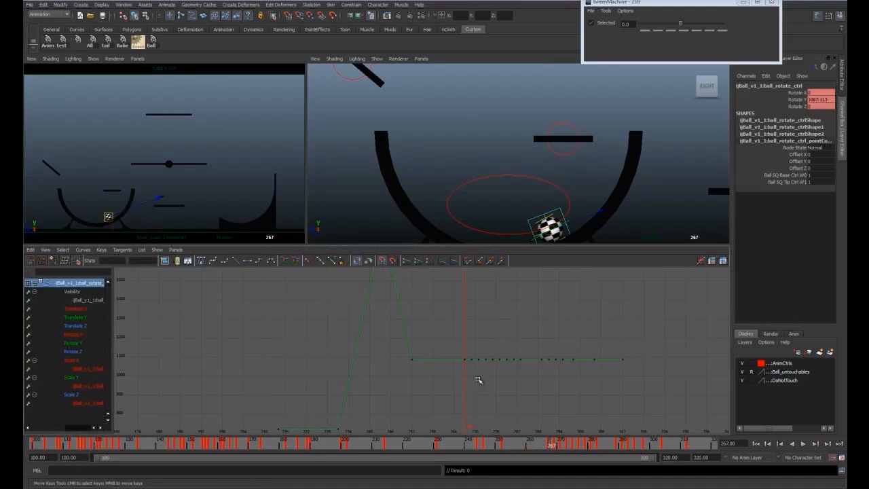
Try raising the rotate control's Rotate Y keys from about frame 267 onward, then undo the change
left_click(562, 448)
left_click_drag(475, 383, 638, 329)
middle_click_drag(560, 327, 547, 258, "shift")
middle_click_drag(541, 204, 540, 177, "alt")
left_click(554, 445)
left_click_drag(555, 446, 564, 449)
key("ctrl+z")
Lower the main control's Rotate X keys from about frame 271 onward to continue the ball's roll in the bowl
left_click(503, 204)
key("e")
key("Up")
left_click(73, 326)
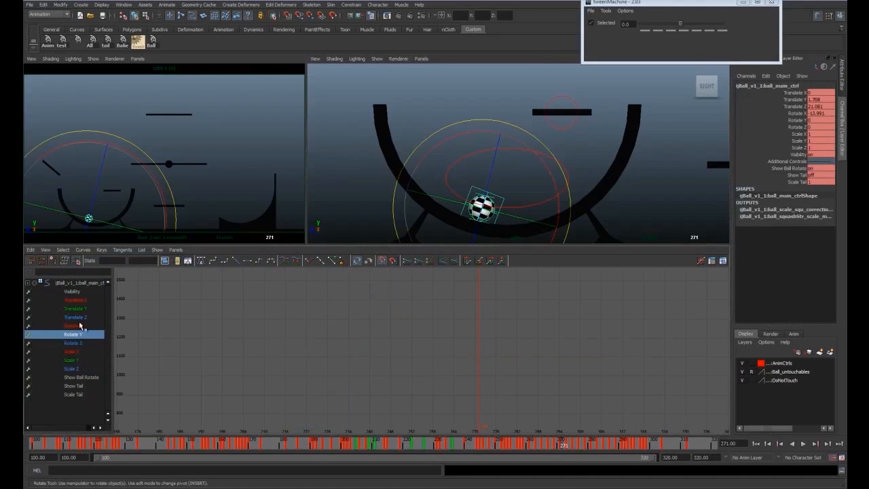
middle_click_drag(508, 394, 414, 330, "alt")
left_click_drag(388, 298, 629, 389)
scroll(629, 388, "down", 5)
key("w")
middle_click_drag(508, 308, 508, 324, "shift")
Fine-tune the main control's Rotate X keys around frame 271 and delete the key near frame 269
scroll(508, 326, "up", 8)
middle_click_drag(344, 332, 345, 331, "shift")
left_click(344, 331)
mouse_move(561, 443)
left_mouse_down()
mouse_move(533, 442)
mouse_move(555, 444)
left_mouse_up()
left_click_drag(303, 292, 271, 311)
middle_click_drag(288, 309, 272, 331, "shift")
key("Delete")
Adjust the Rotate X keys from frame 273 onward to about -357 and set Rotate X to -360 at frame 275
left_click_drag(554, 448, 576, 446)
left_click_drag(335, 330, 692, 372)
middle_click_drag(686, 372, 539, 370, "alt")
right_click_drag(584, 360, 516, 360, "alt")
left_click_drag(705, 333, 559, 377)
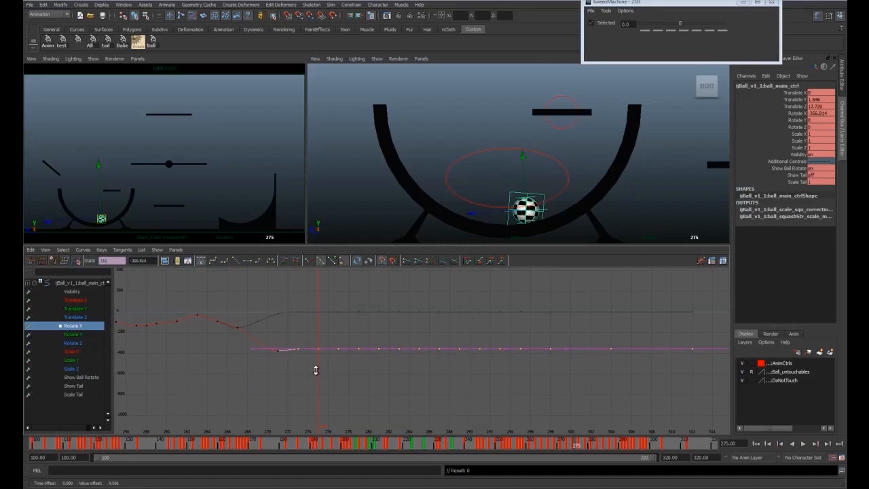
left_click(826, 114)
type("-360")
key("Return")
On the rotate control's Rotate Y curve, adjust the key at frame 275 and delete the key near frame 277
left_click_drag(577, 445, 574, 444)
left_click(533, 196)
left_click(73, 343)
right_click_drag(461, 320, 353, 318, "alt")
middle_click_drag(415, 315, 414, 335, "alt")
right_click_drag(415, 336, 489, 340, "alt")
left_click_drag(544, 444, 576, 447)
key("w")
middle_click_drag(450, 375, 449, 374)
left_click_drag(578, 447, 588, 447)
left_click(444, 352)
key("Delete")
Break the frame 275 Rotate Y key's tangents, make them linear, and adjust the key at frame 279
left_click(427, 363)
left_click(309, 261)
left_click(236, 262)
left_click(463, 351)
middle_click_drag(461, 364, 461, 362, "shift")
left_click_drag(589, 448, 594, 450)
Raise the Rotate Y key at about frame 281 and give it linear tangents
left_click(479, 349)
middle_click_drag(481, 362, 481, 356, "shift")
left_click(235, 262)
left_click_drag(582, 446, 594, 446)
Undo the last key edit and set the Rotate Y key at frame 281 to about 1176
right_click_drag(502, 344, 456, 308, "alt")
middle_click_drag(455, 308, 454, 339, "alt")
left_click_drag(564, 447, 589, 446)
mouse_move(432, 275)
middle_mouse_down("alt")
mouse_move(430, 294)
mouse_move(423, 277)
middle_mouse_up("alt")
key("ctrl+z")
left_click_drag(590, 447, 594, 446)
left_click_drag(482, 344, 491, 322)
middle_click_drag(487, 334, 487, 321, "shift")
left_click(591, 446)
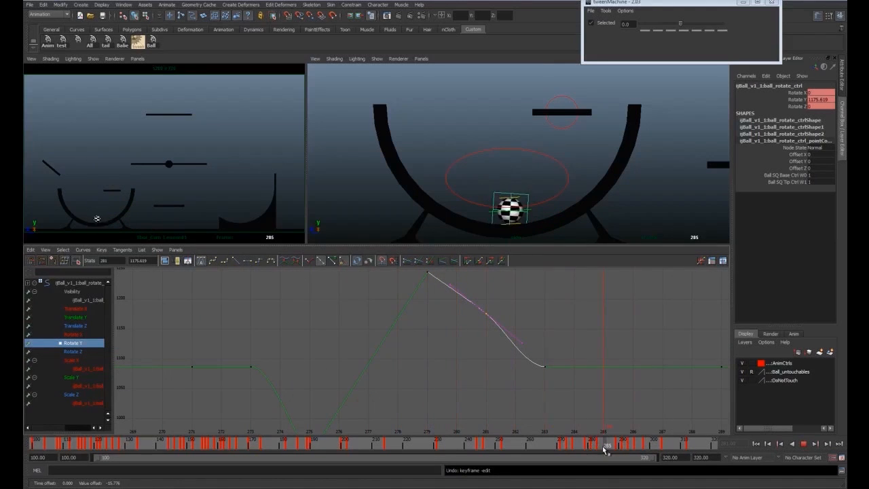
Delete the Rotate Y key at frame 281 and raise the frame 283 key to about 1132
left_click_drag(609, 449, 600, 447)
key("Delete")
left_click_drag(536, 356, 553, 376)
middle_click_drag(546, 374, 545, 346, "shift")
middle_click_drag(582, 376, 429, 382, "alt")
Lower the Rotate Y key at frame 289 to about 1076 and check the ball's rocking
left_click_drag(602, 447, 616, 448)
left_click_drag(561, 364, 576, 383)
middle_click_drag(573, 389, 573, 395, "shift")
left_click(600, 447)
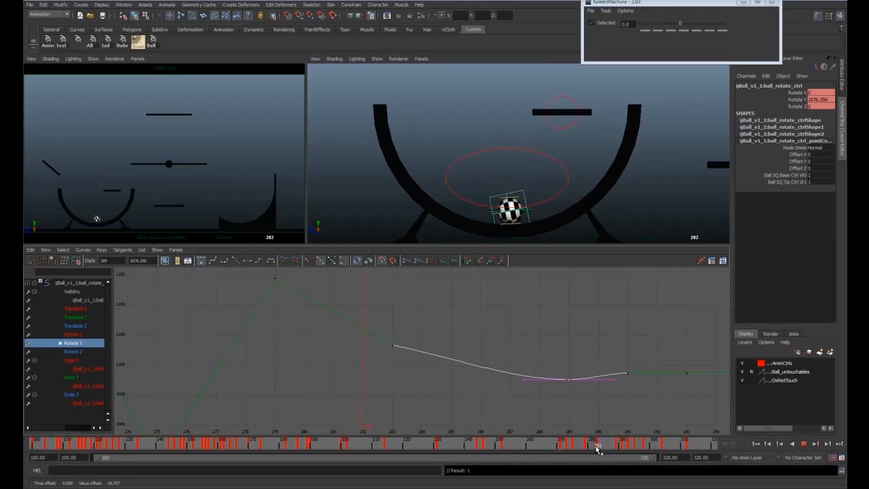
Add a Rotate Y key at frame 287 at about 1159 and make the frame 283 and 287 keys' tangents linear
left_click_drag(609, 452, 613, 450)
key("s")
middle_click_drag(513, 380, 512, 351, "shift")
left_click(235, 261)
left_click_drag(385, 336, 401, 354)
left_click(236, 261)
left_click_drag(502, 330, 518, 349)
middle_click_drag(513, 347, 513, 337, "shift")
Raise the Rotate Y key at frame 289 to about 1136 and check the roll up to frame 291
left_click_drag(606, 444, 619, 446)
left_click_drag(561, 368, 577, 389)
middle_click_drag(571, 396, 571, 361, "shift")
left_click_drag(611, 448, 626, 445)
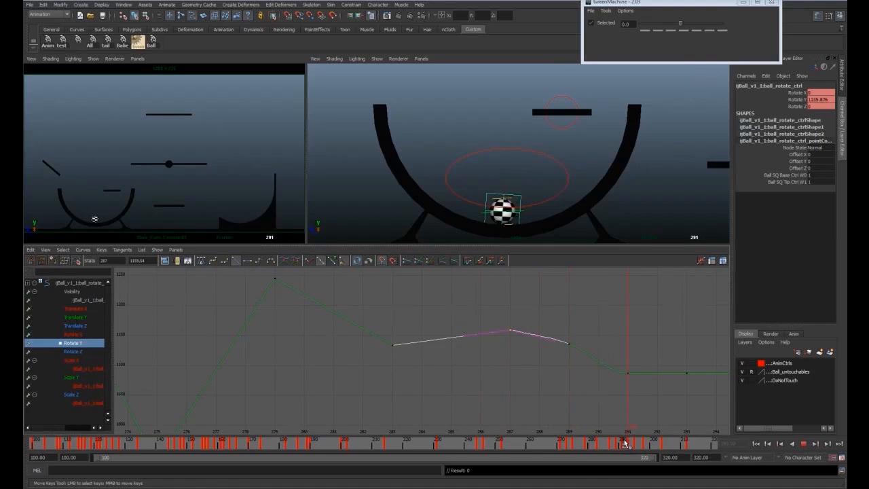
Raise all Rotate Y keys from frame 291 onward to line up with the preceding rocking motion
middle_click_drag(611, 353, 428, 357, "alt")
scroll(428, 357, "down", 3)
left_click_drag(419, 353, 725, 380)
scroll(431, 369, "up", 5)
middle_click_drag(346, 392, 398, 371, "alt")
middle_click_drag(398, 371, 398, 331, "shift")
left_click_drag(606, 446, 623, 446)
scroll(530, 203, "up", 5)
middle_click_drag(539, 231, 551, 171, "alt")
middle_click_drag(550, 353, 550, 345, "shift")
left_click_drag(620, 442, 619, 440)
Nudge the settling Rotate Y keys slightly upward after frame 289 and make the preceding key's tangents linear
middle_click_drag(428, 331, 430, 340, "alt")
left_click_drag(399, 308, 419, 339, "shift")
middle_click_drag(418, 342, 418, 339, "shift")
left_click_drag(606, 442, 632, 442)
scroll(336, 321, "down", 3)
scroll(407, 339, "up", 5)
middle_click_drag(438, 343, 439, 338, "shift")
middle_click_drag(438, 339, 542, 370, "alt")
left_click_drag(312, 342, 348, 384)
left_click(236, 261)
left_click_drag(615, 446, 672, 448)
Adjust the last Rotate Y keys around frames 304 to 312 to about 1150 so the ball eases to rest
scroll(586, 365, "up", 2)
scroll(447, 374, "up", 3)
middle_click_drag(446, 374, 414, 434, "alt")
scroll(421, 421, "up", 3)
left_click_drag(620, 345, 655, 393)
middle_click_drag(656, 394, 657, 370, "shift")
left_click_drag(668, 446, 692, 445)
middle_click_drag(663, 405, 663, 384, "shift")
left_click_drag(658, 447, 692, 446)
middle_click_drag(662, 328, 661, 325, "shift")
left_click_drag(690, 446, 687, 446)
middle_click_drag(665, 354, 665, 365, "shift")
mouse_move(668, 445)
left_mouse_down()
mouse_move(686, 447)
mouse_move(673, 449)
left_mouse_up()
Inspect the ball's rotation in wireframe at frame 281, comparing the main control's Rotate X with the rotate control's curve
key("4")
scroll(524, 191, "up", 3)
middle_click_drag(524, 190, 527, 139, "alt")
left_click_drag(666, 446, 594, 448)
key("f")
middle_click_drag(409, 317, 334, 376, "shift")
middle_click_drag(579, 80, 580, 95, "alt")
key("q")
left_click(580, 95)
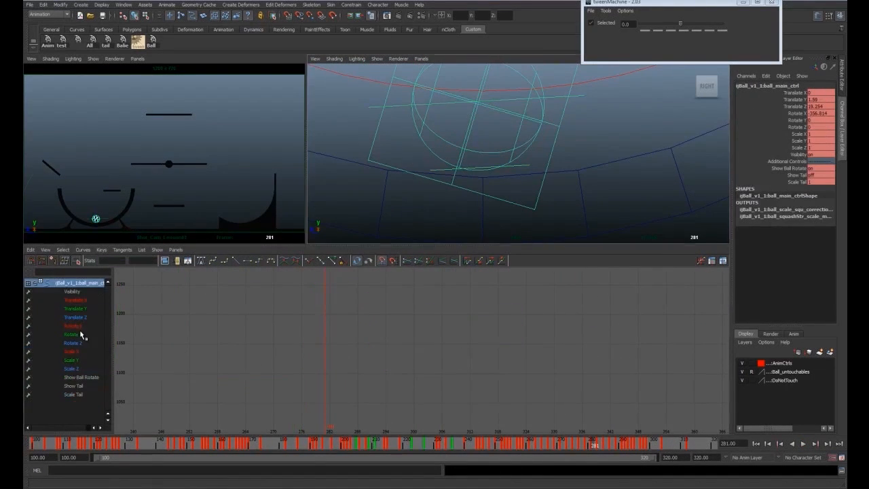
key("e")
left_click(80, 326)
scroll(455, 408, "down", 10)
key("Down")
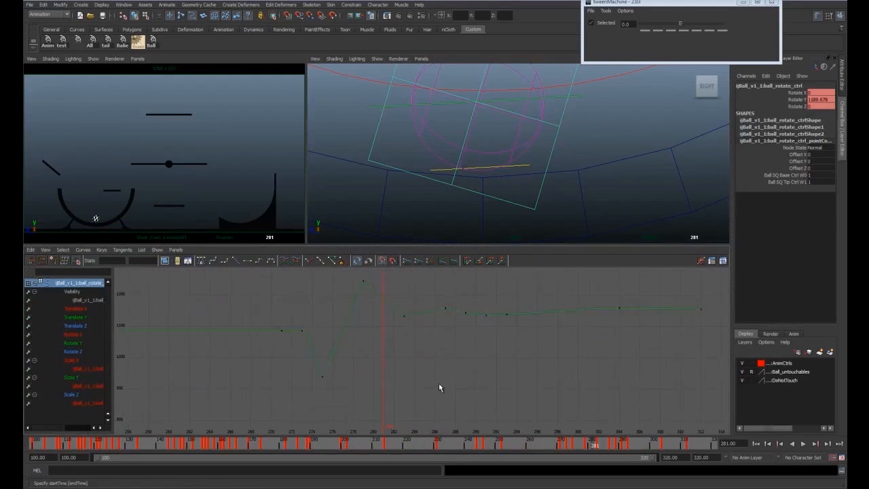
Raise the rotate control's Rotate Y keys from frame 283 onward so the frame 283 key sits at about 1200
left_click_drag(384, 319, 709, 374)
middle_click_drag(387, 387, 388, 371, "shift")
left_click(388, 371)
middle_click_drag(388, 313, 384, 326, "alt")
left_click_drag(384, 326, 710, 374)
middle_click_drag(429, 365, 414, 330, "shift")
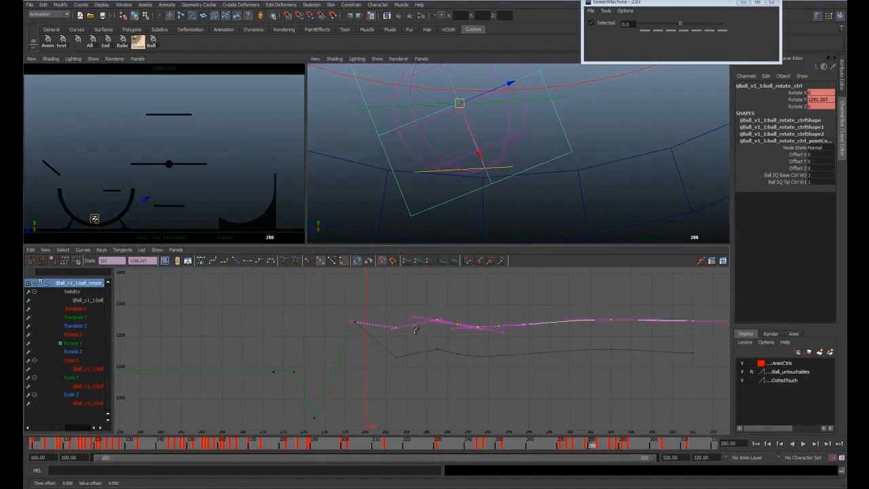
Play back the whole animation in the full-size camera view to review the ball's timing and spin
key("space")
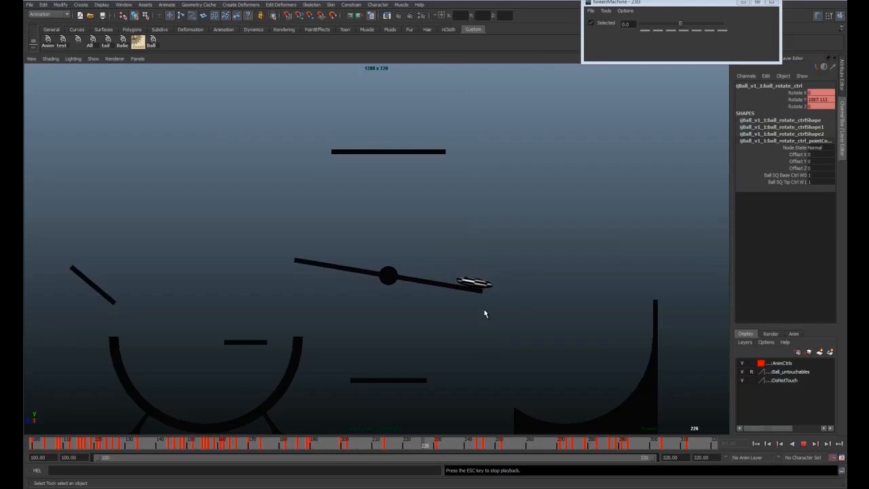
key("Escape")
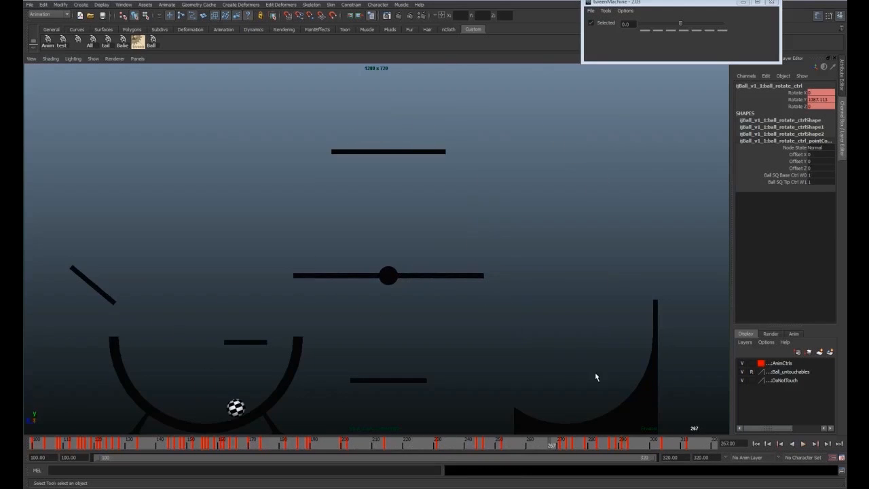
key("space")
Select all the ball controls together with the obstacle course's middle seesaw control
right_click_drag(512, 217, 317, 90, "alt")
left_click(152, 45)
right_click_drag(456, 186, 447, 79, "alt")
middle_click_drag(447, 79, 341, 179, "alt")
left_click(600, 116)
Shift all keys of the selected controls from about frame 223 onward one frame earlier
left_click_drag(463, 445, 401, 445)
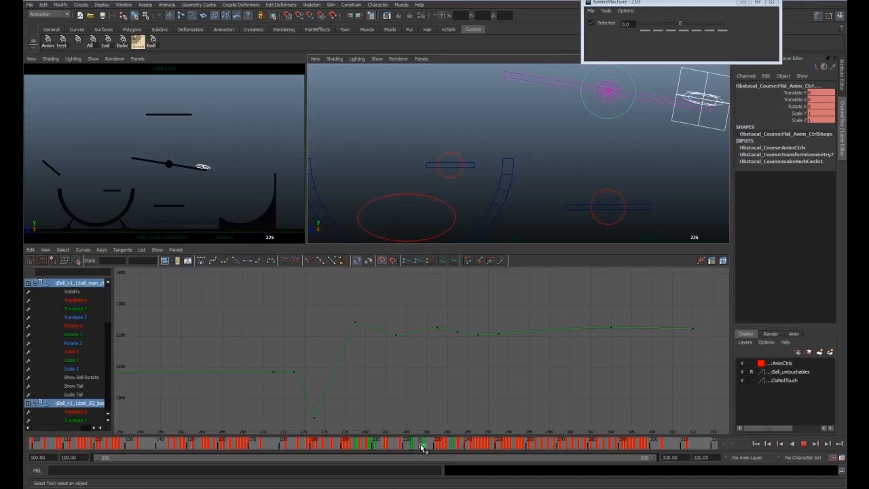
left_click_drag(424, 444, 699, 445)
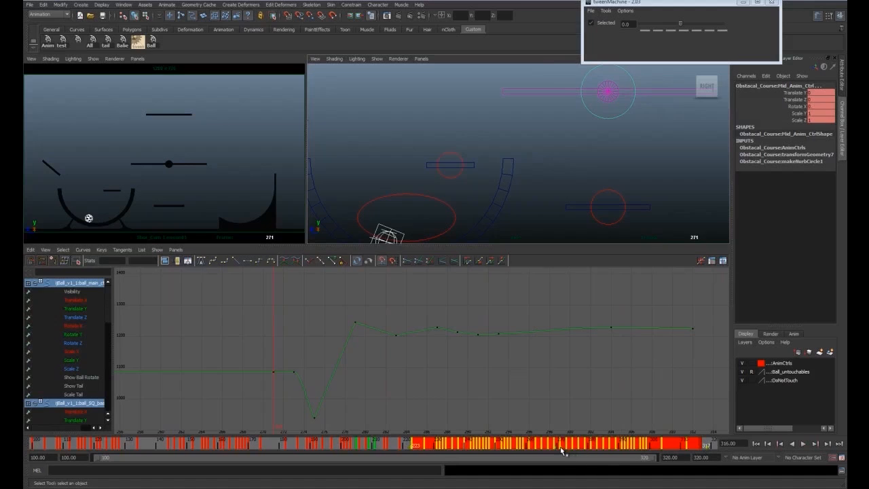
left_click_drag(561, 447, 558, 448)
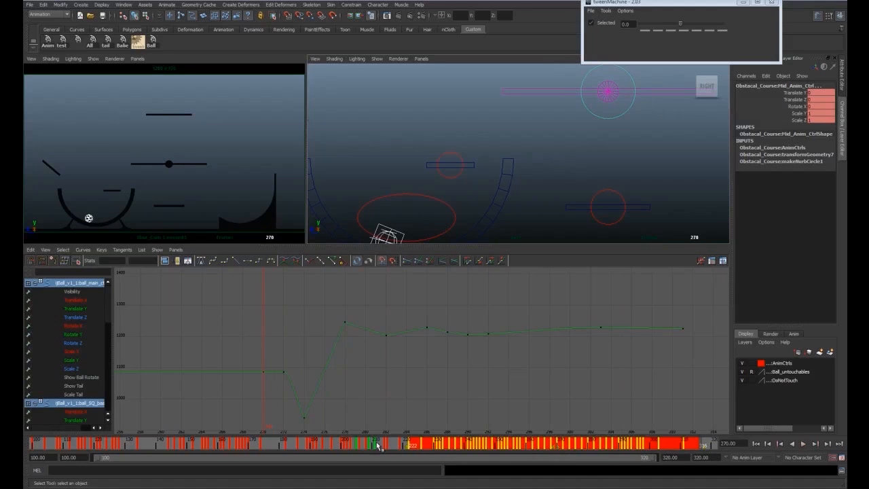
Shift all keys from frame 226 onward another frame earlier
left_click(379, 445)
left_click_drag(425, 446, 700, 447, "shift")
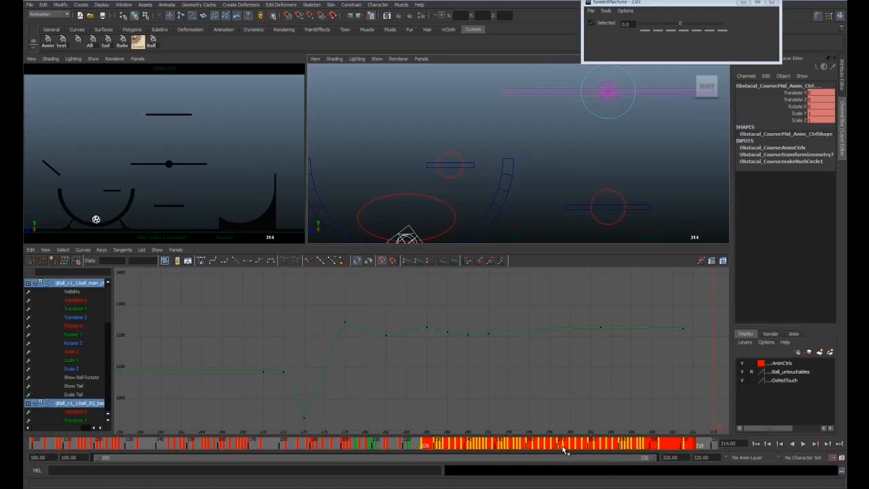
left_click(562, 449)
left_click_drag(561, 450, 558, 451)
Shift all keys of the selected ball and seesaw controls from about frame 229 onward two frames earlier
left_click(392, 450)
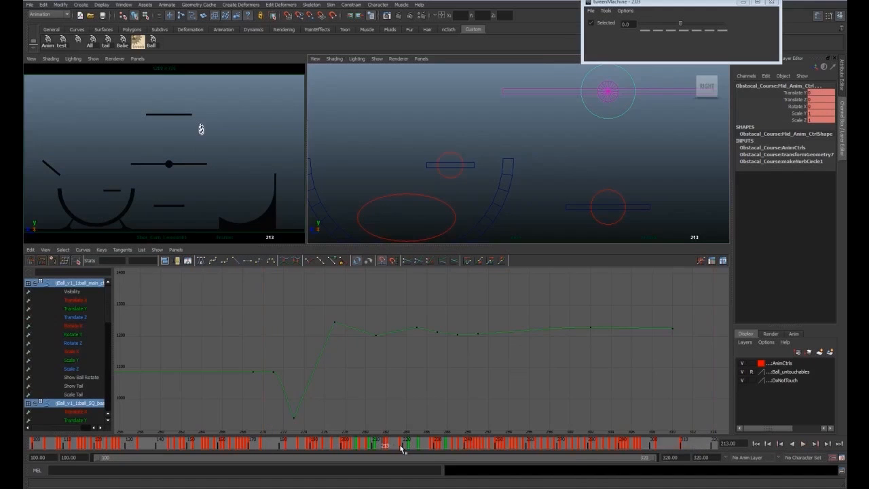
left_click(421, 450)
left_click_drag(431, 452, 700, 448, "shift")
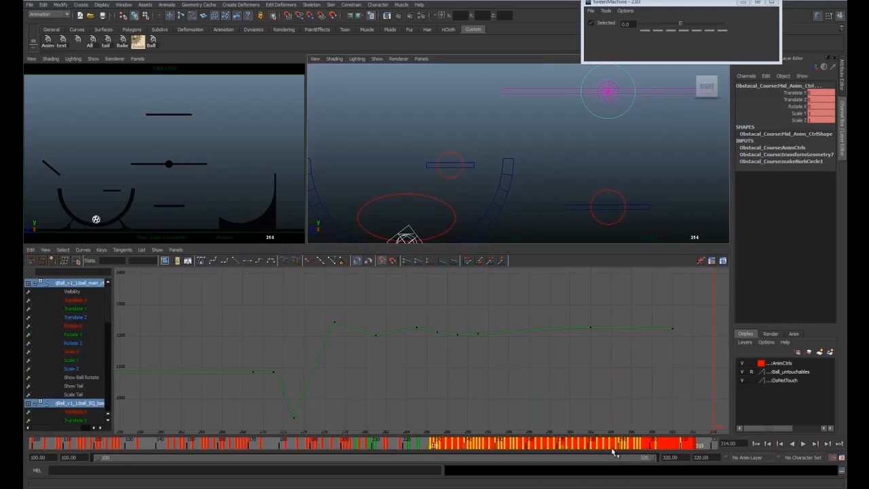
left_click_drag(568, 446, 561, 452)
Deselect the controls and play the animation from frame 100 in the full-size camera view to review the revised timing
key("space")
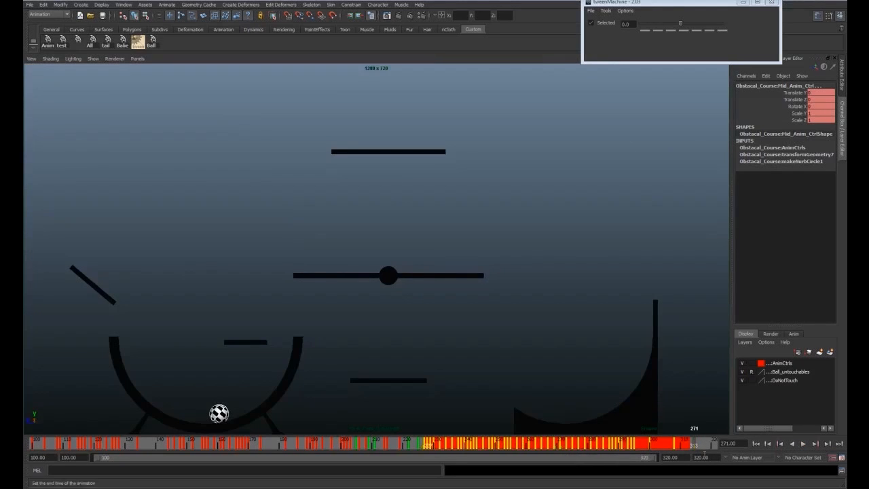
left_click(707, 448)
left_click(755, 444)
key("alt+v")
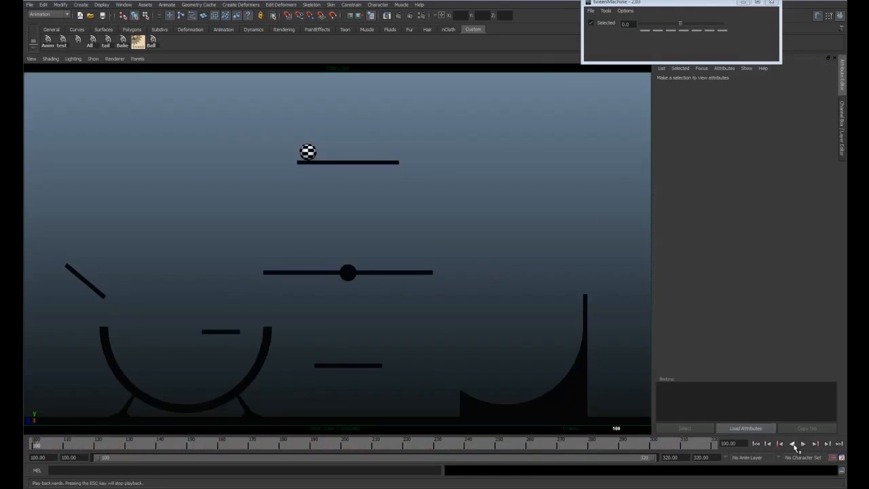
left_click(802, 443)
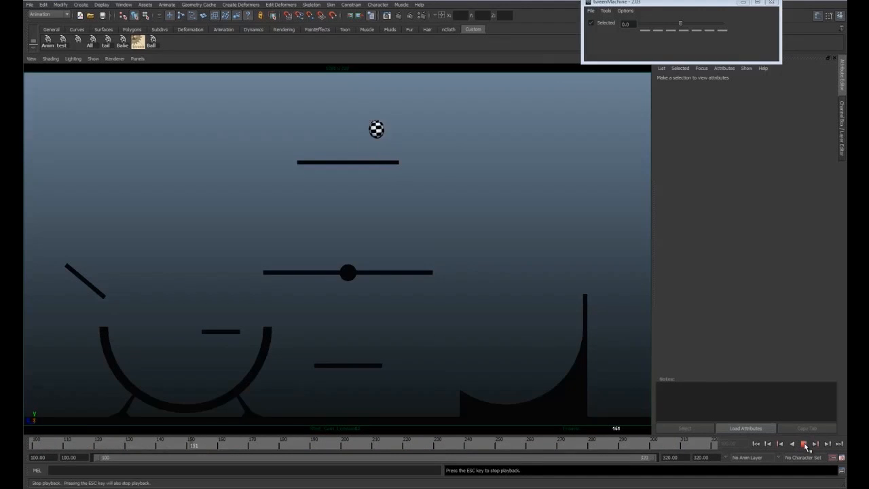
left_click(803, 444)
left_click(756, 444)
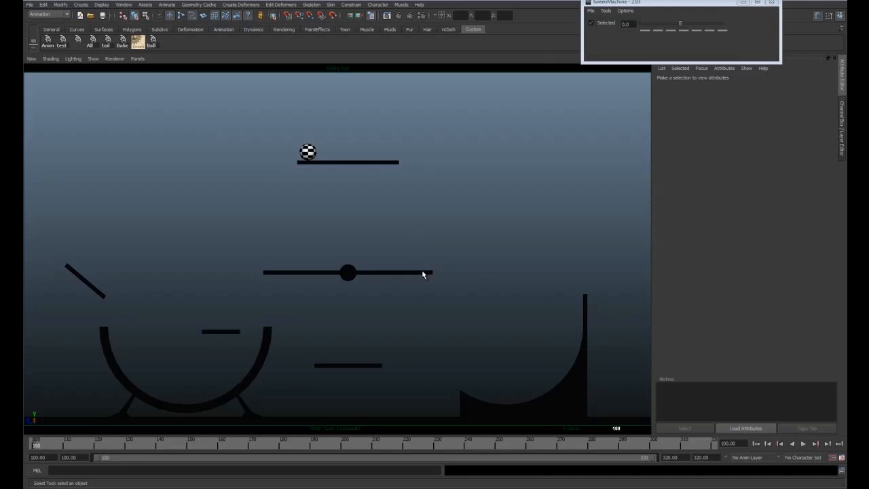
left_click(808, 444)
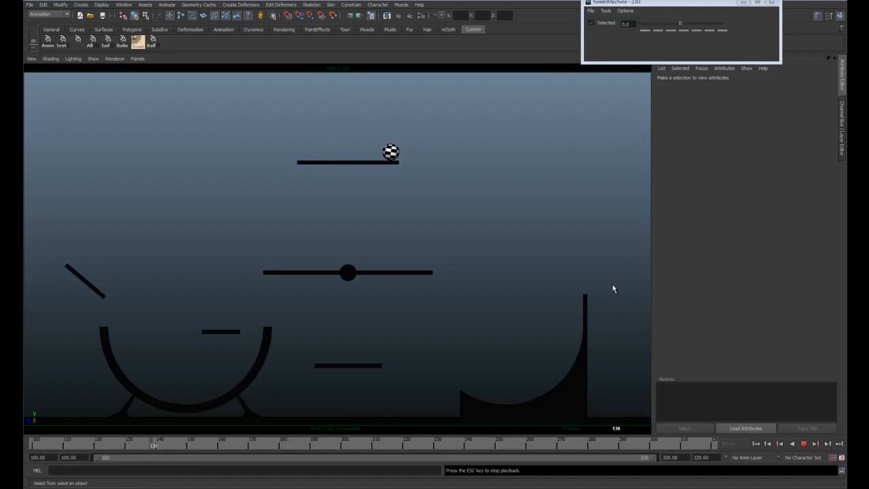